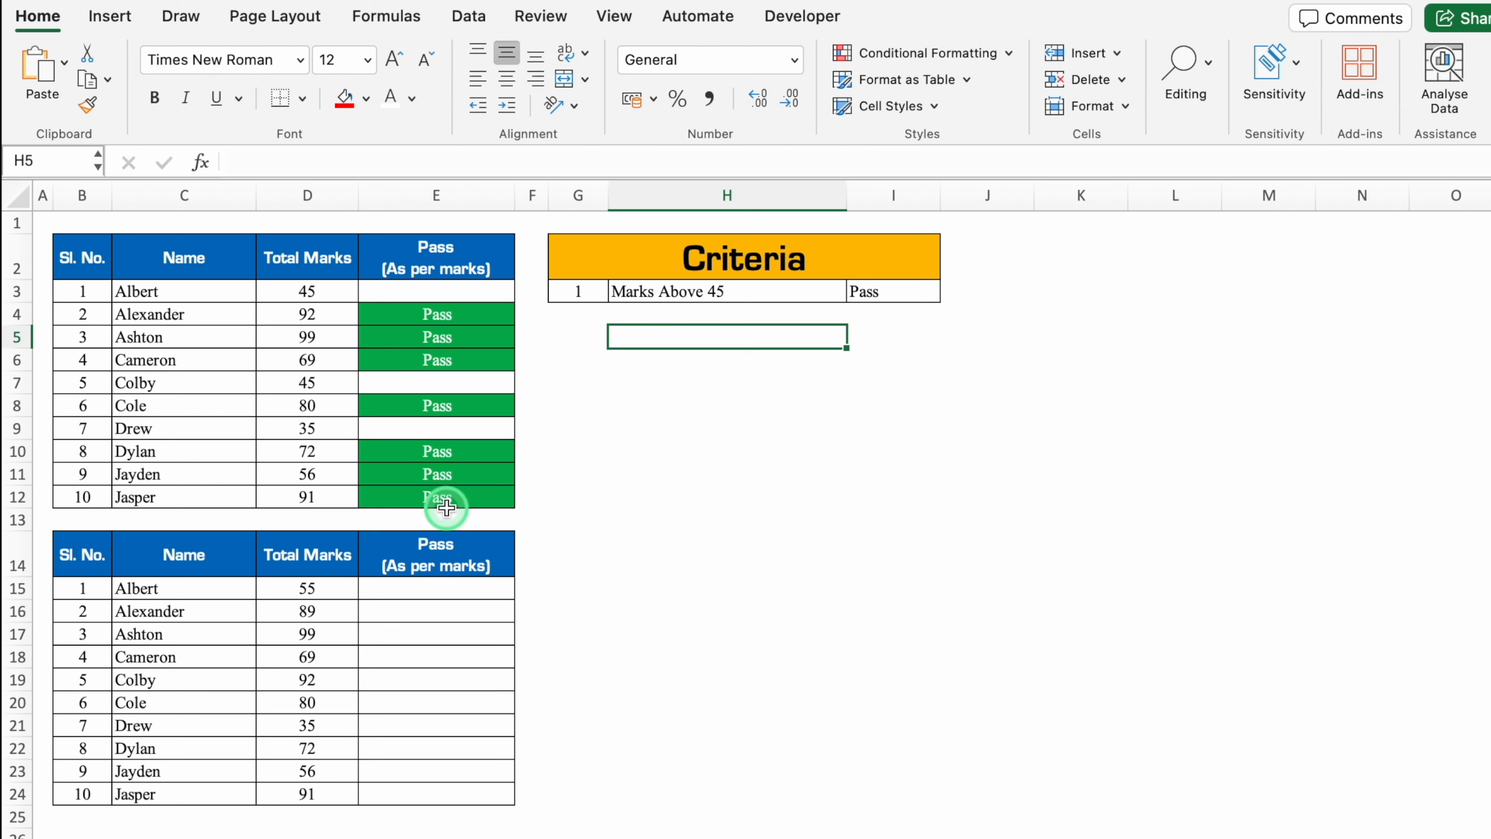
- Add a note below the criteria table with "" in cell G5 and Blank in cell H5
click(447, 591)
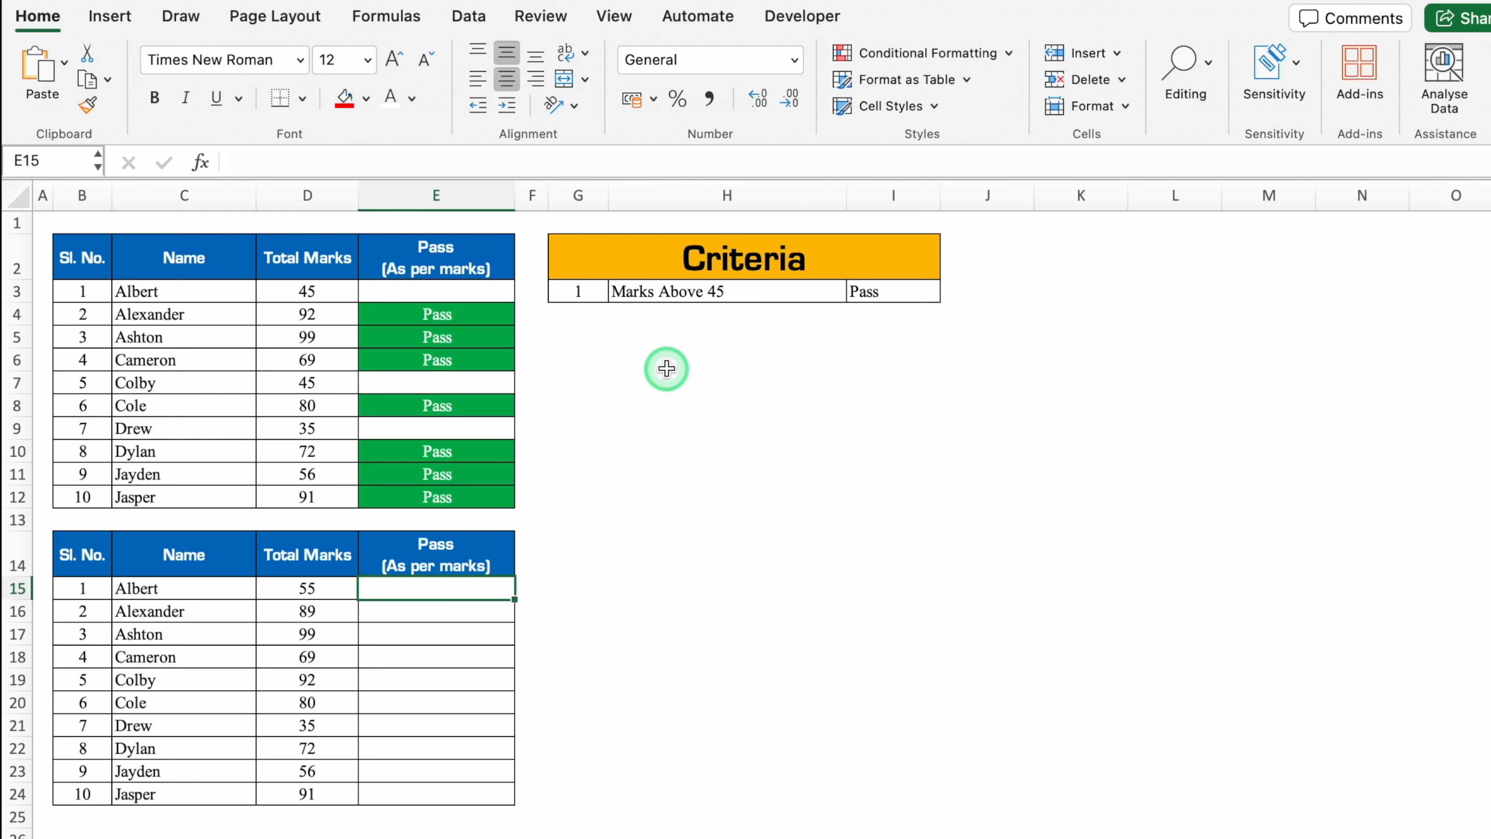
click(569, 343)
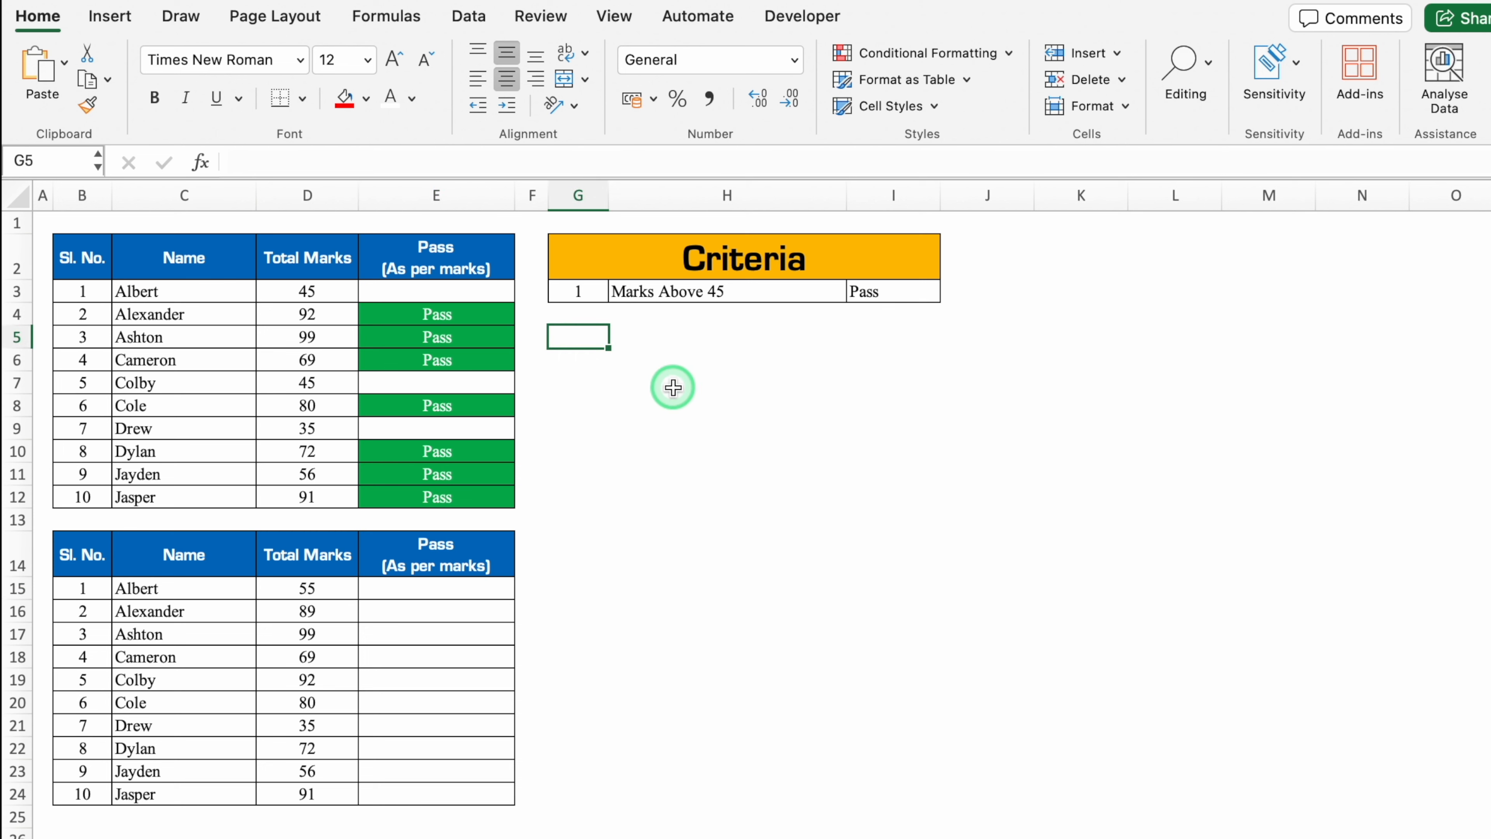
text("")
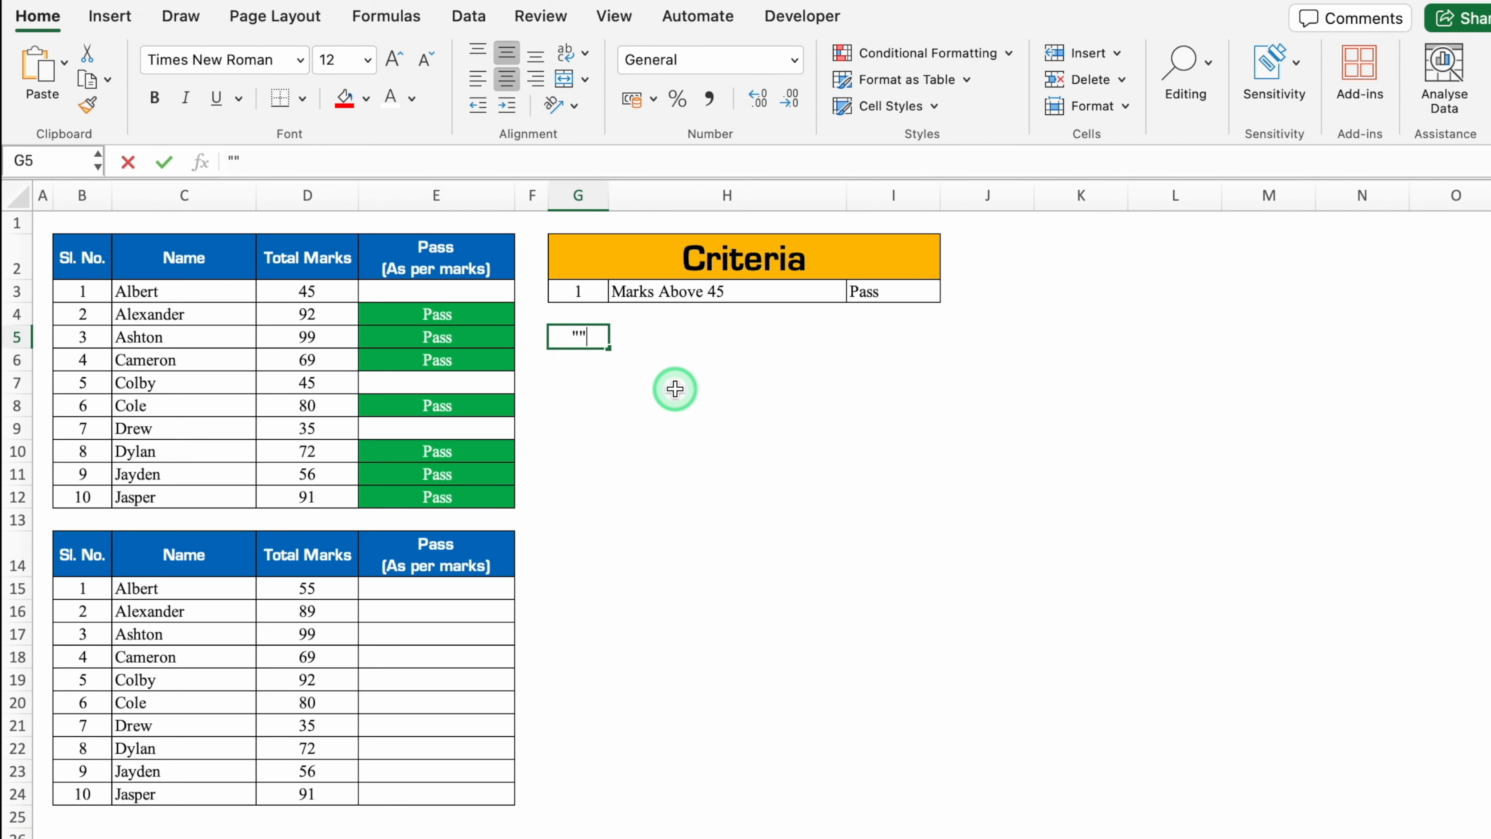
key(Tab)
text(Blank)
click(821, 408)
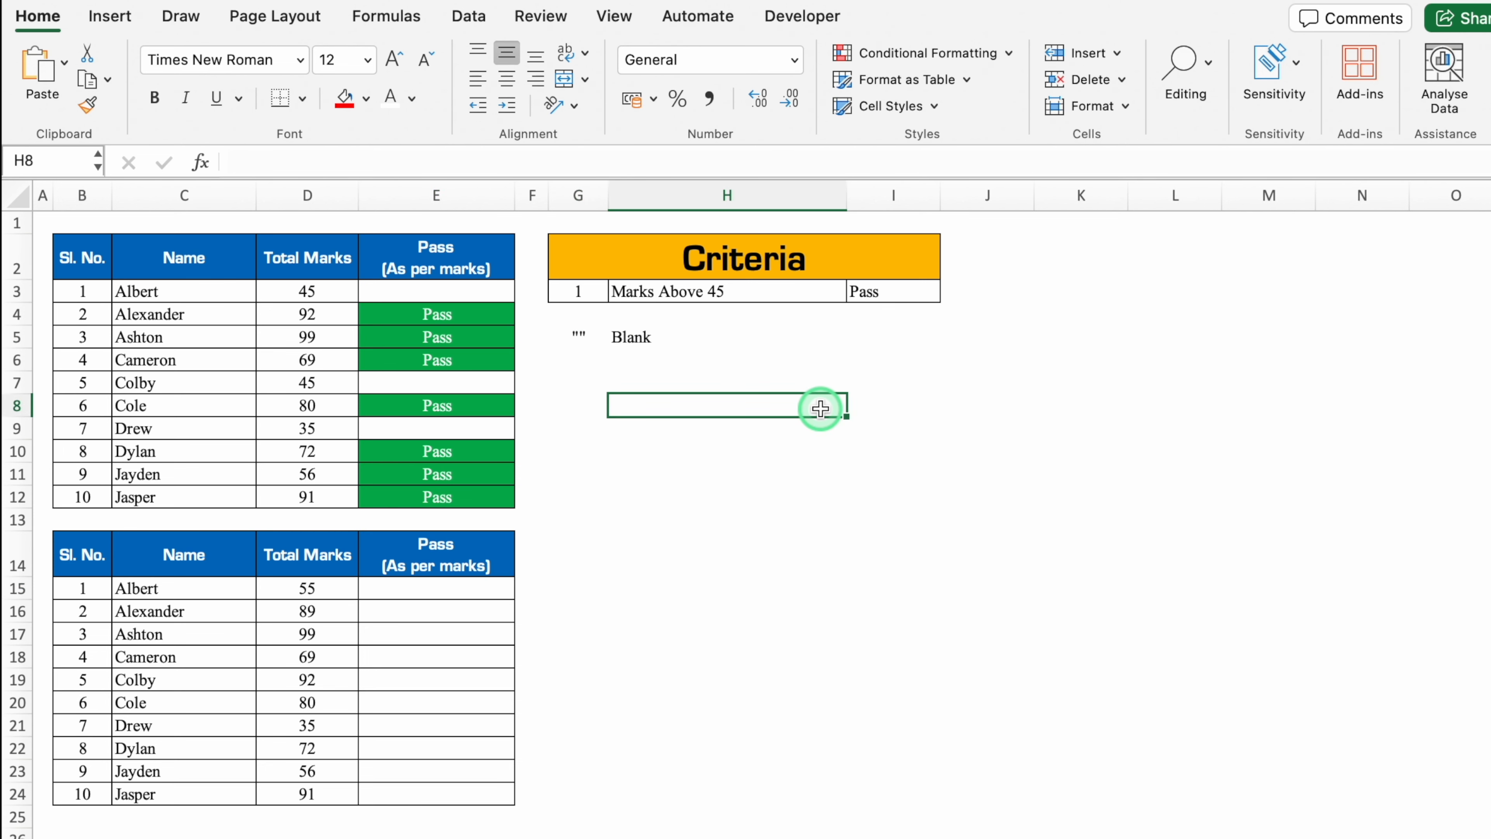
- Enter the formula =IF(D15>45,"Pass","") in cell E15 of the second marks table
click(440, 589)
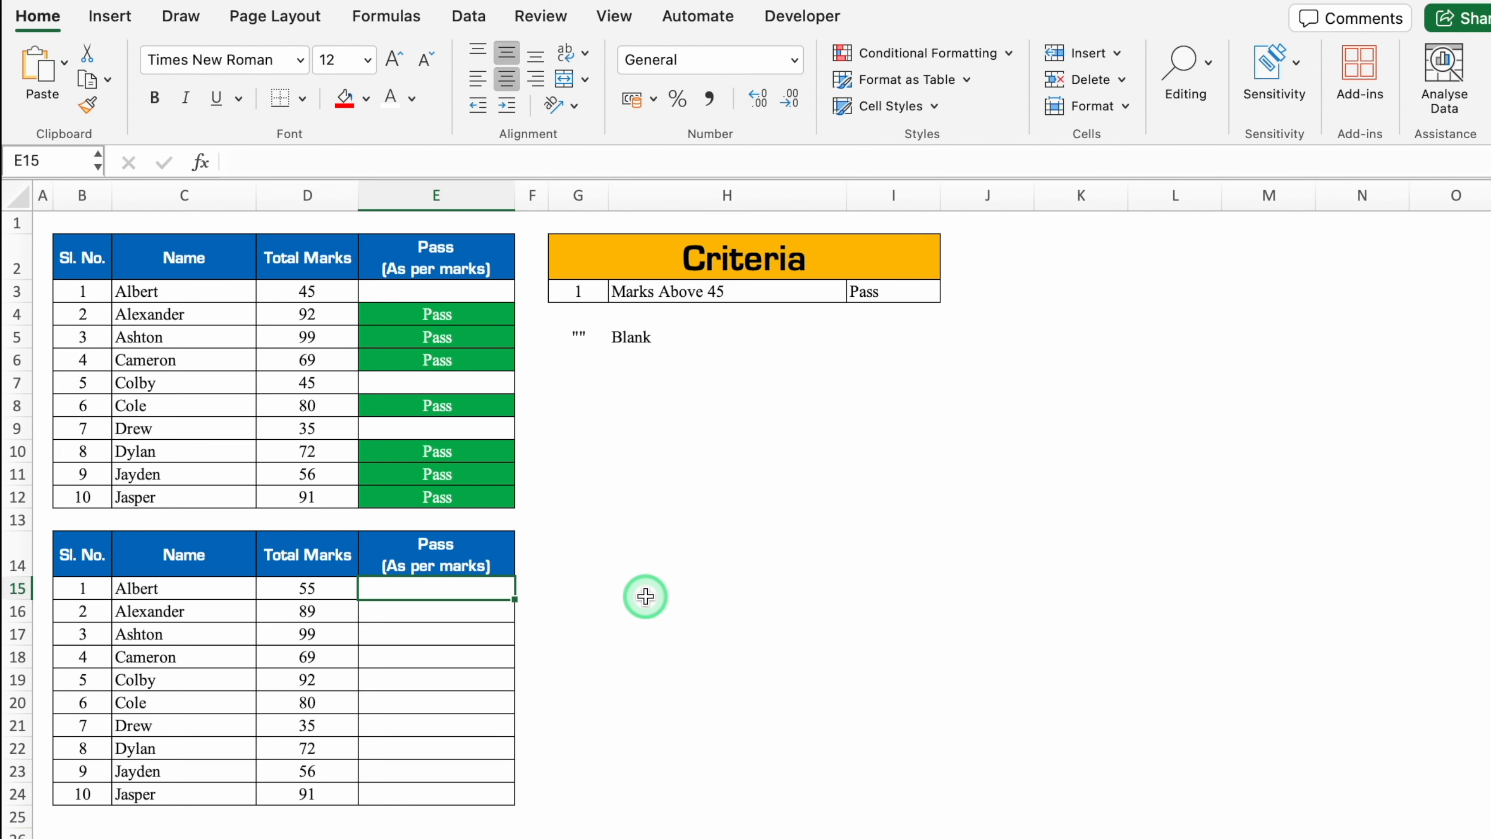
text(=if)
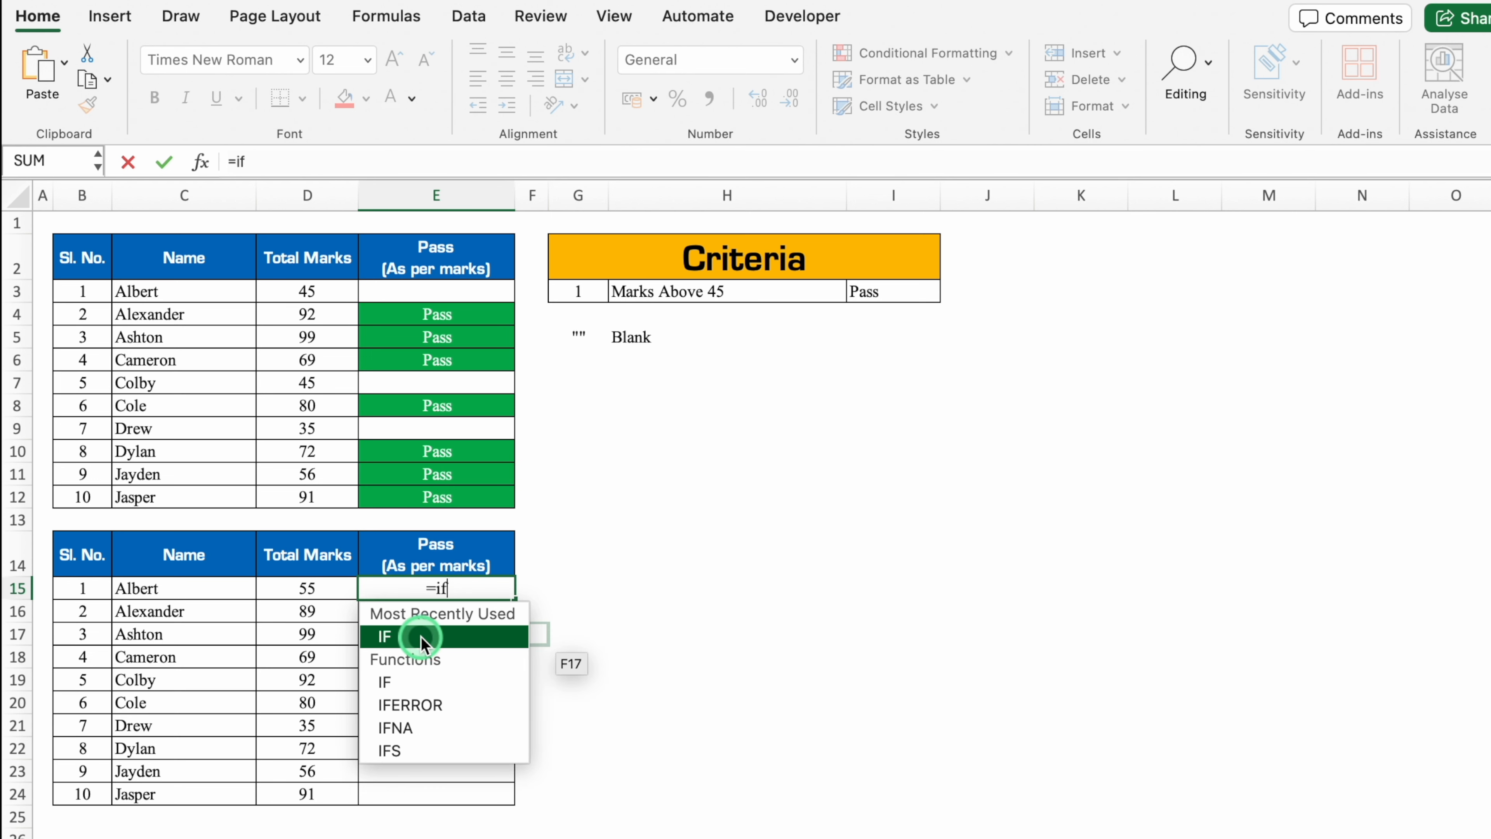
double_click(421, 636)
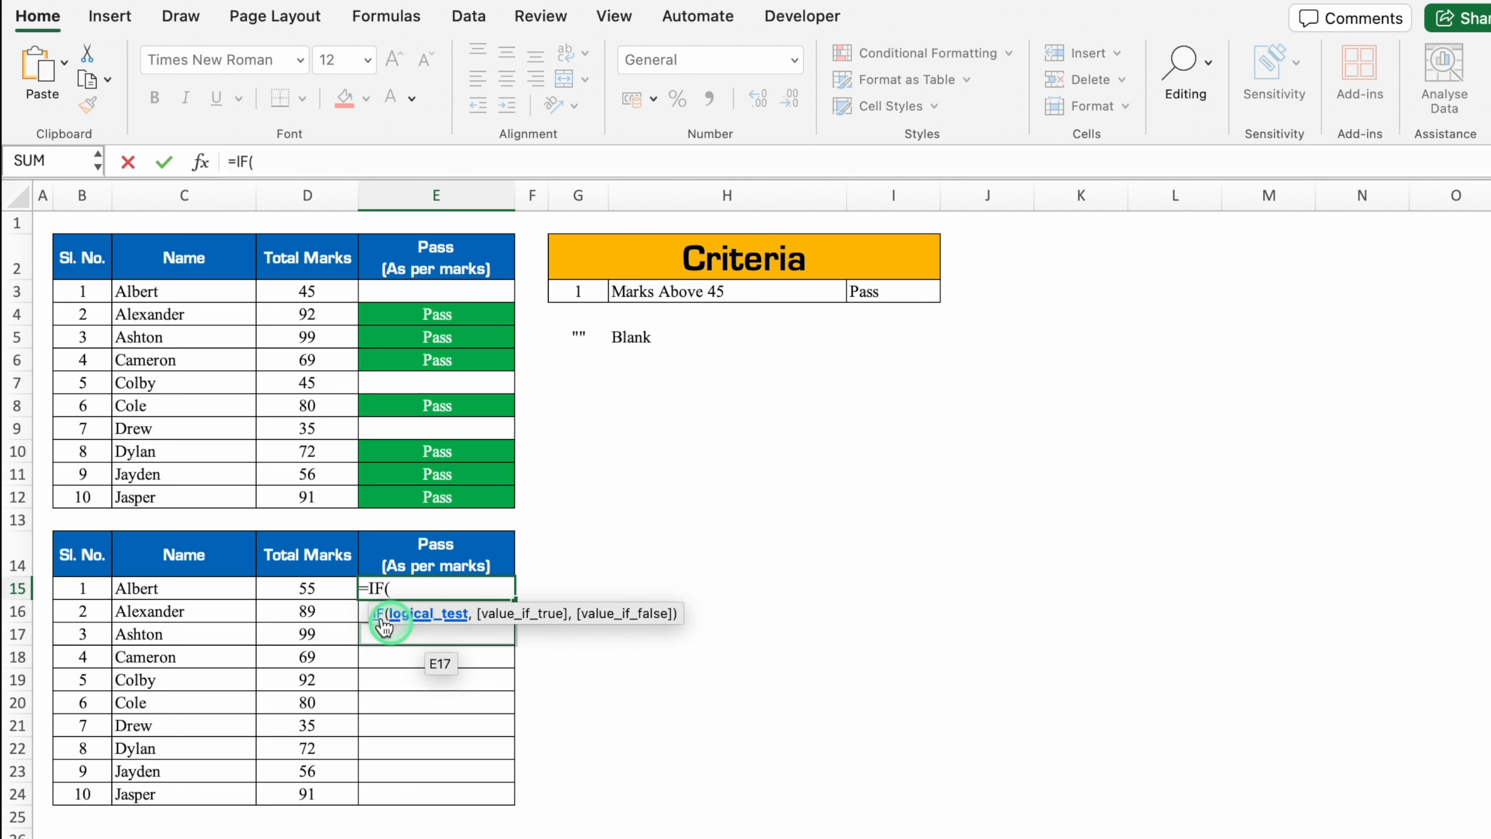
click(330, 588)
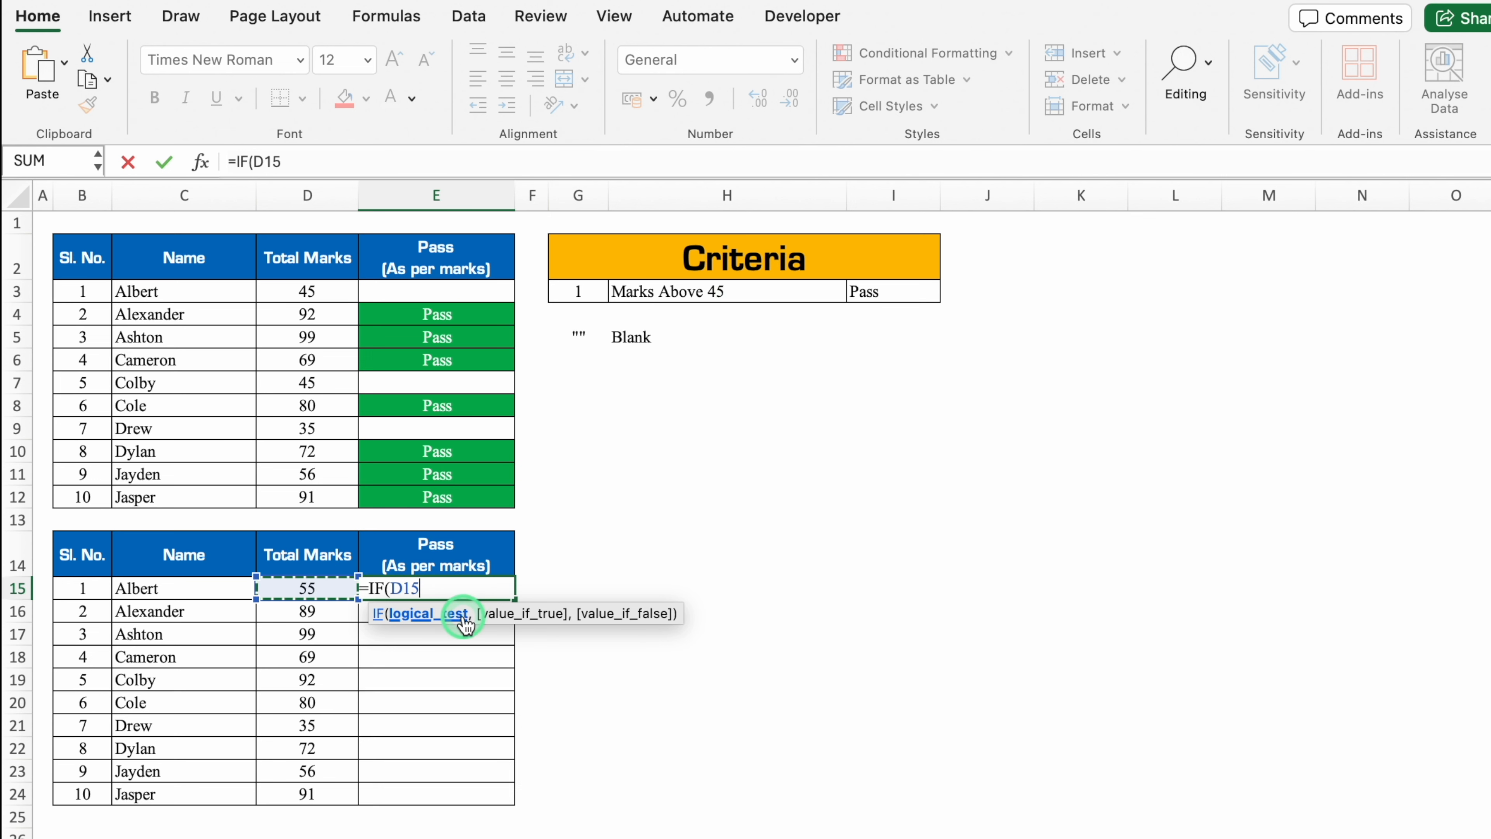
text(>45,)
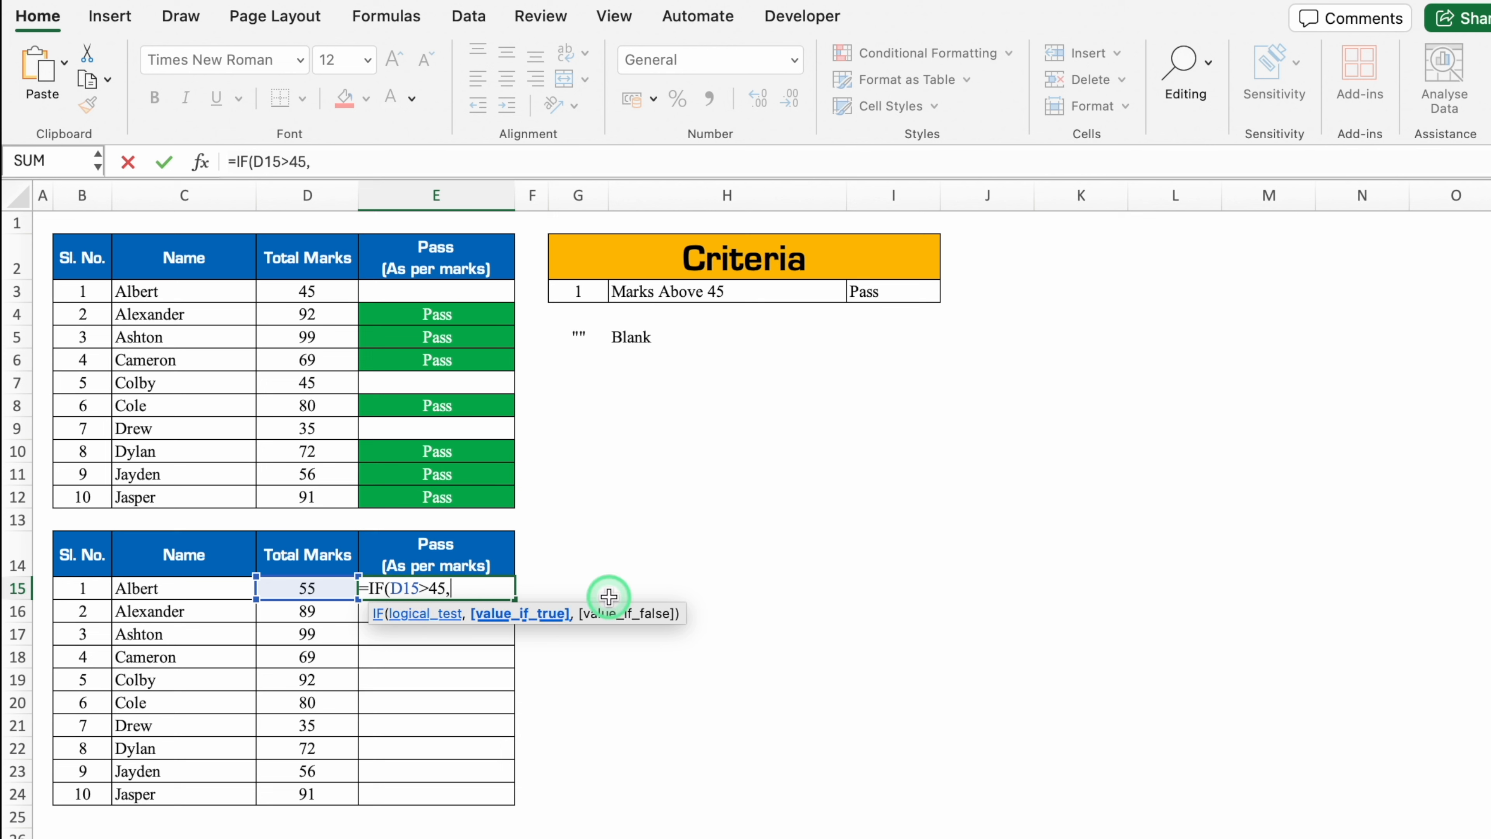
text("Pass",)
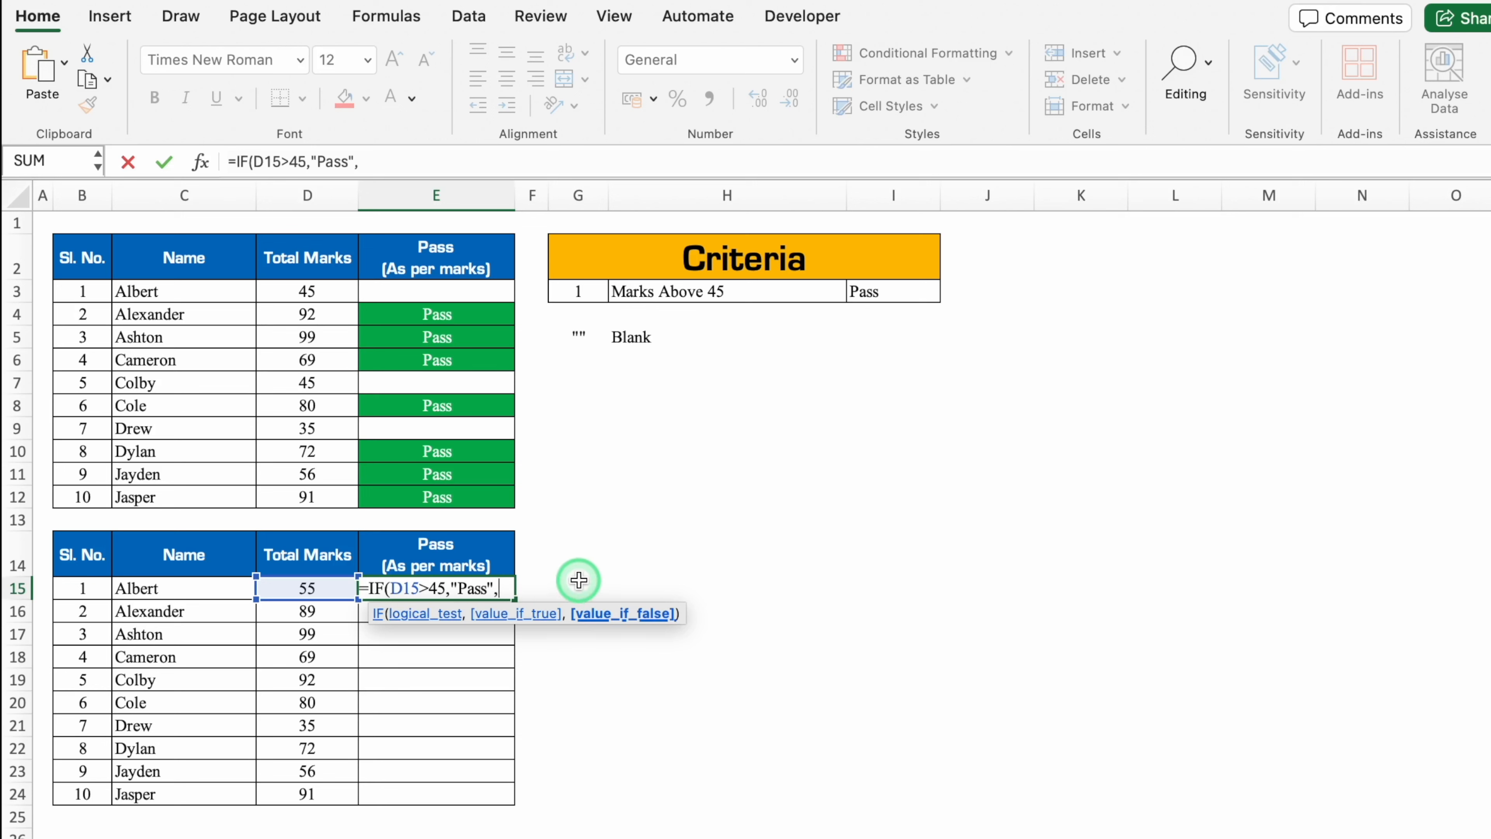
text(""))
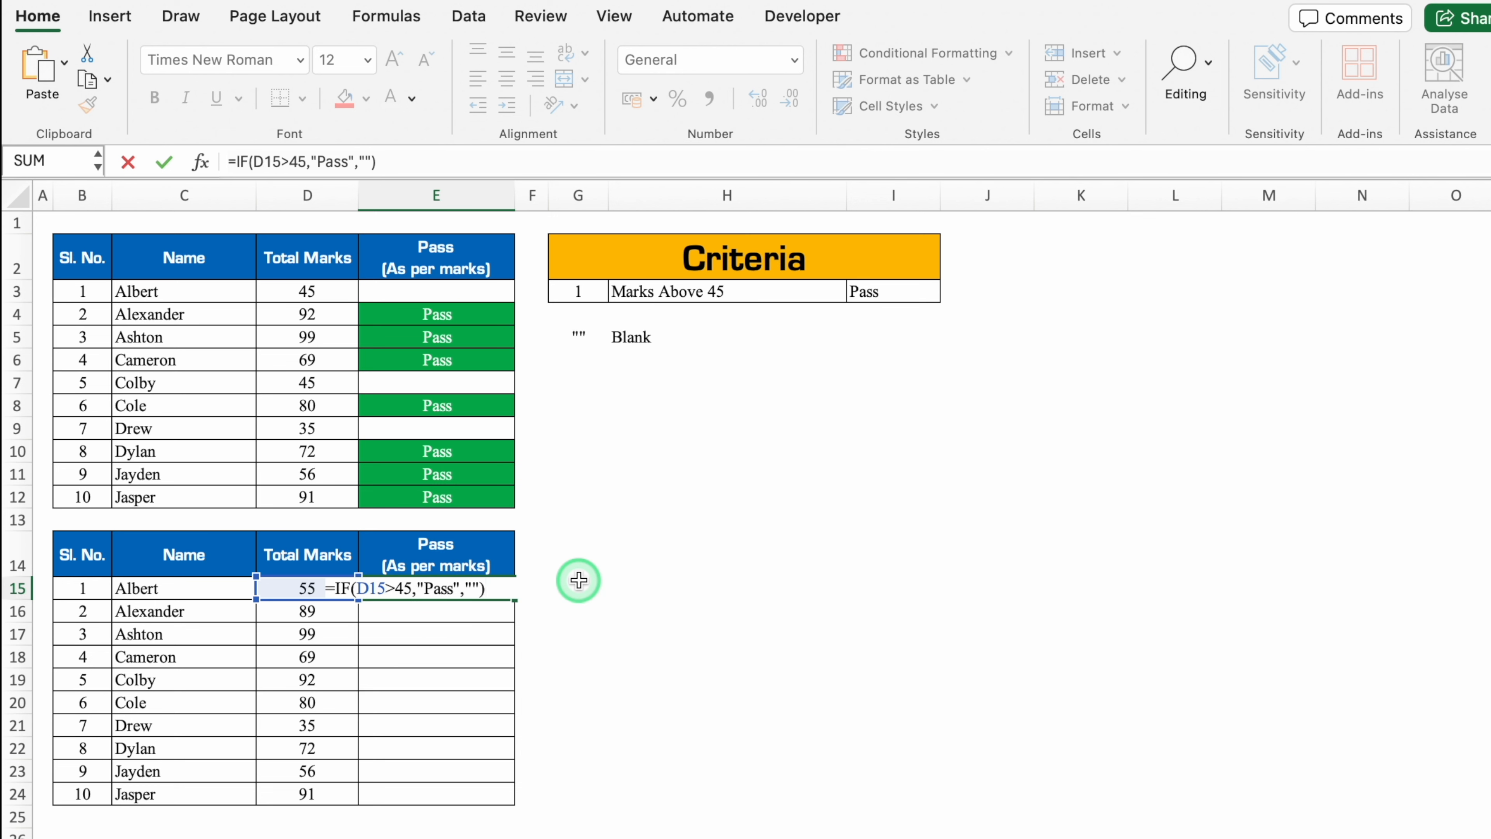
key(Return)
- Fill the E15 formula down the Pass column through cell E24
click(508, 594)
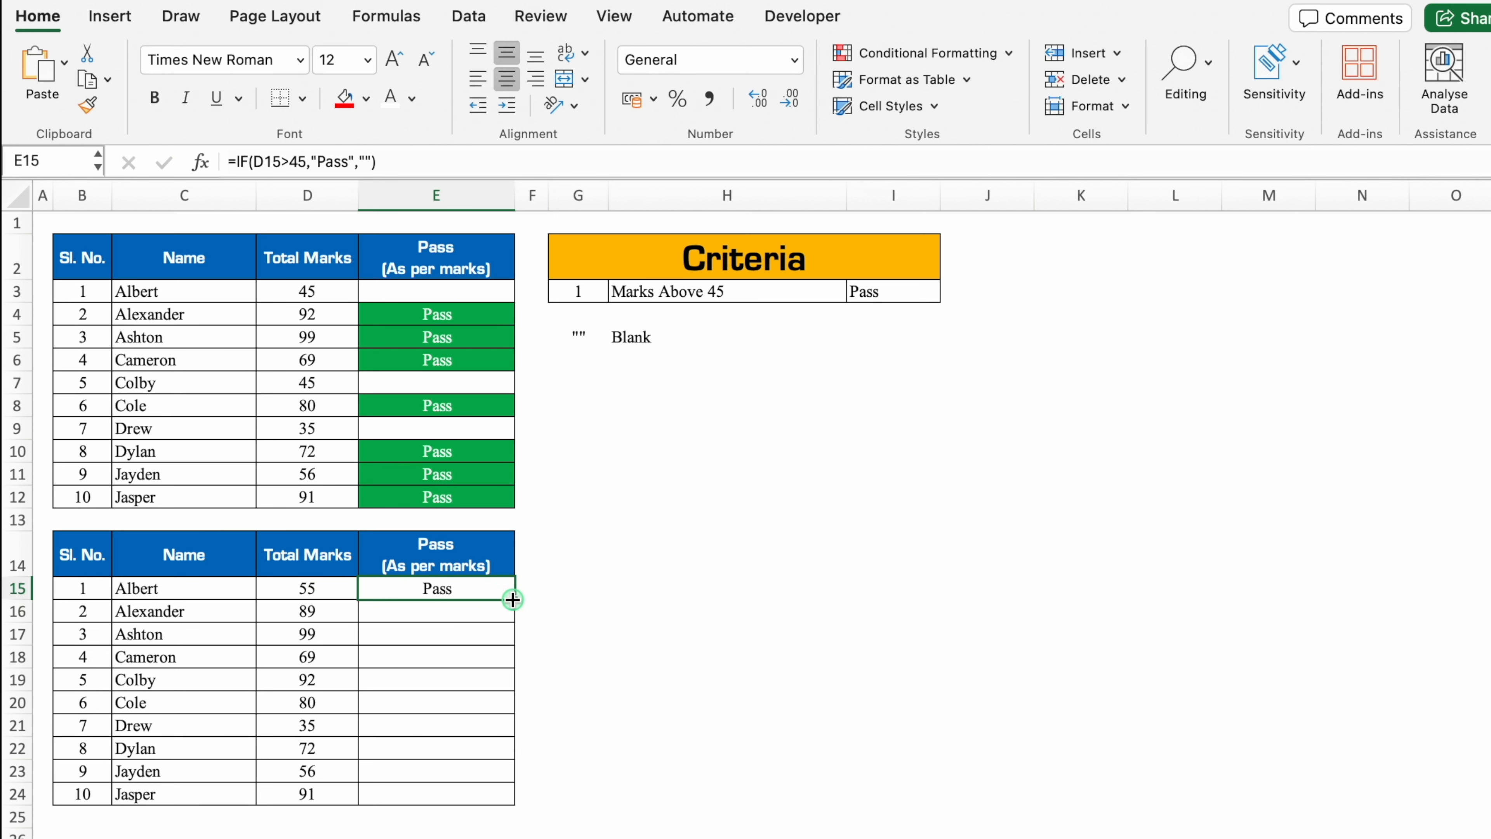
drag(514, 599, 514, 802)
click(626, 632)
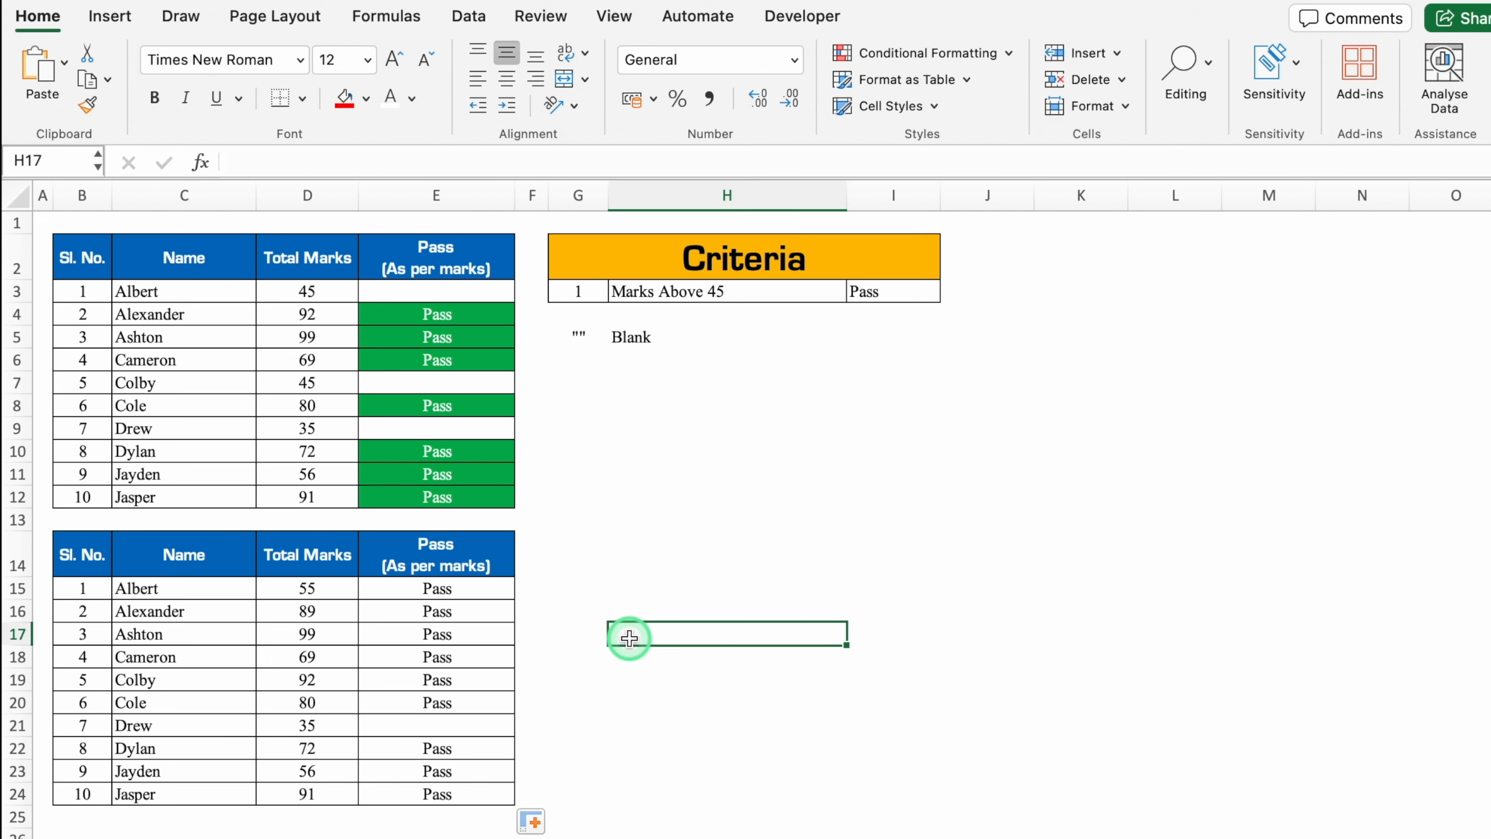
click(476, 726)
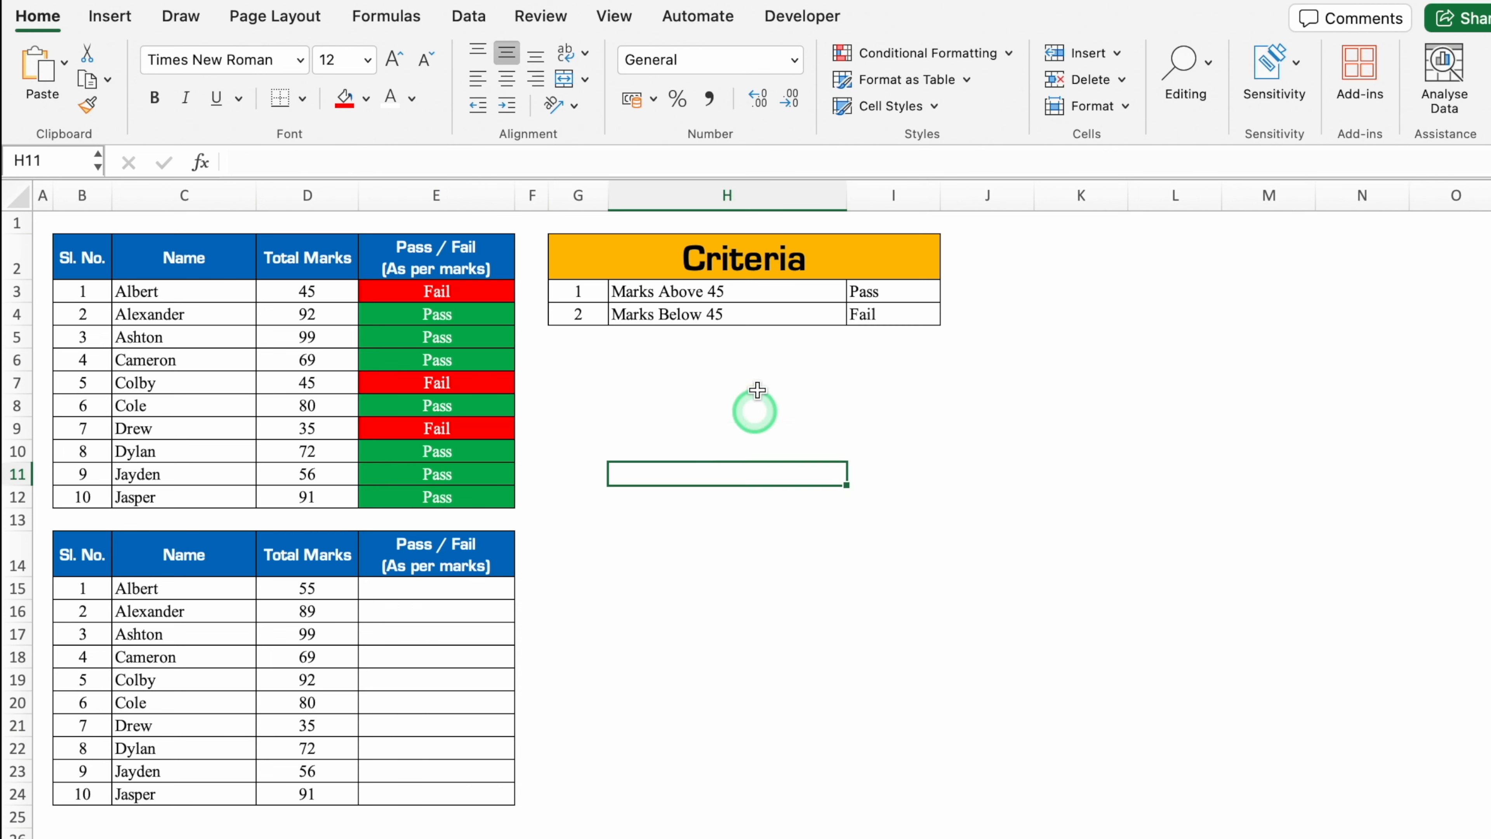
- Check the Pass and Fail criteria and begin an IF formula in cell E15 with the logical test D15>45
click(767, 291)
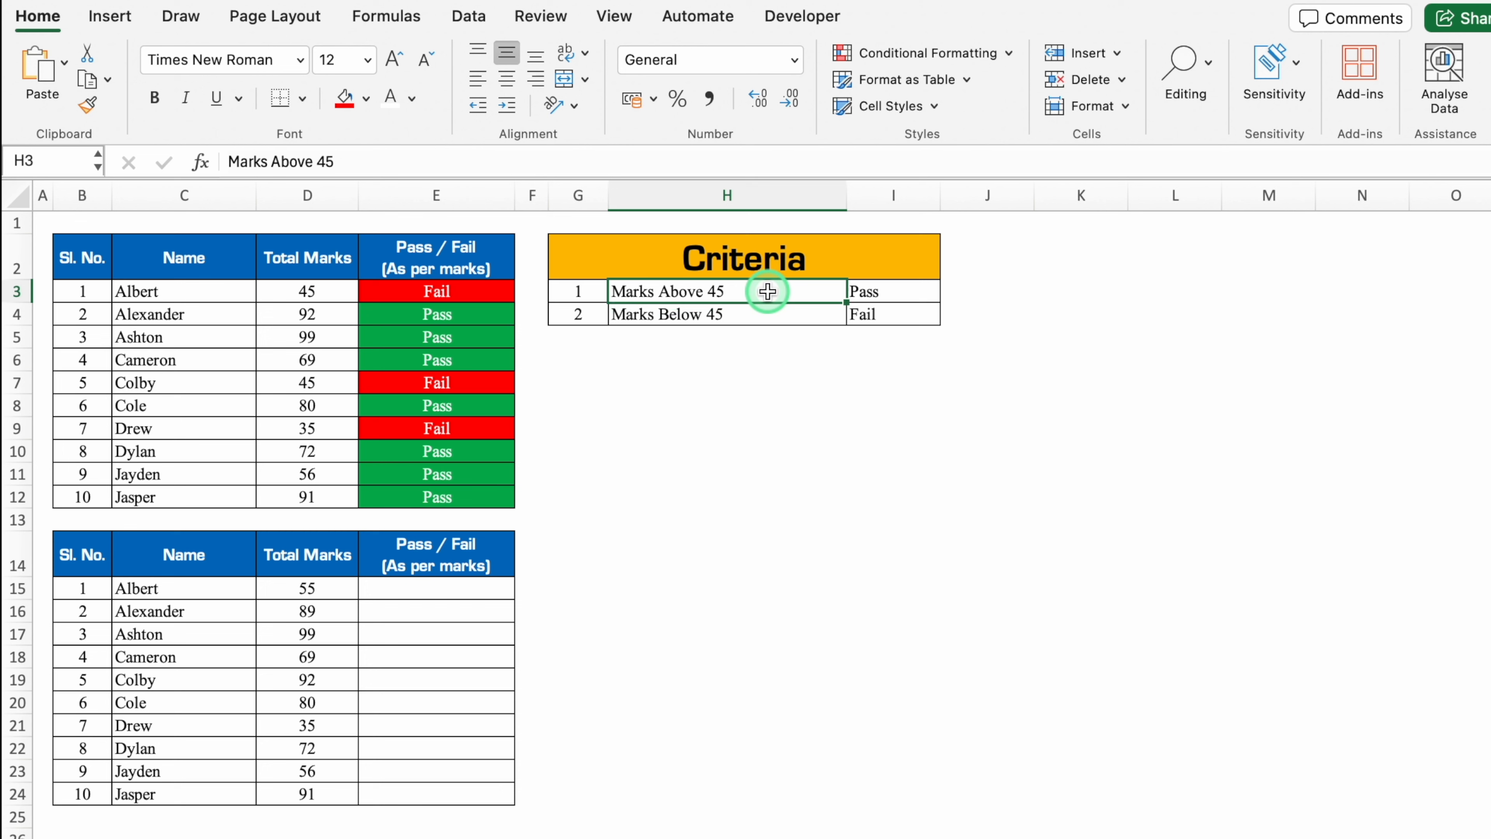
click(886, 291)
click(783, 305)
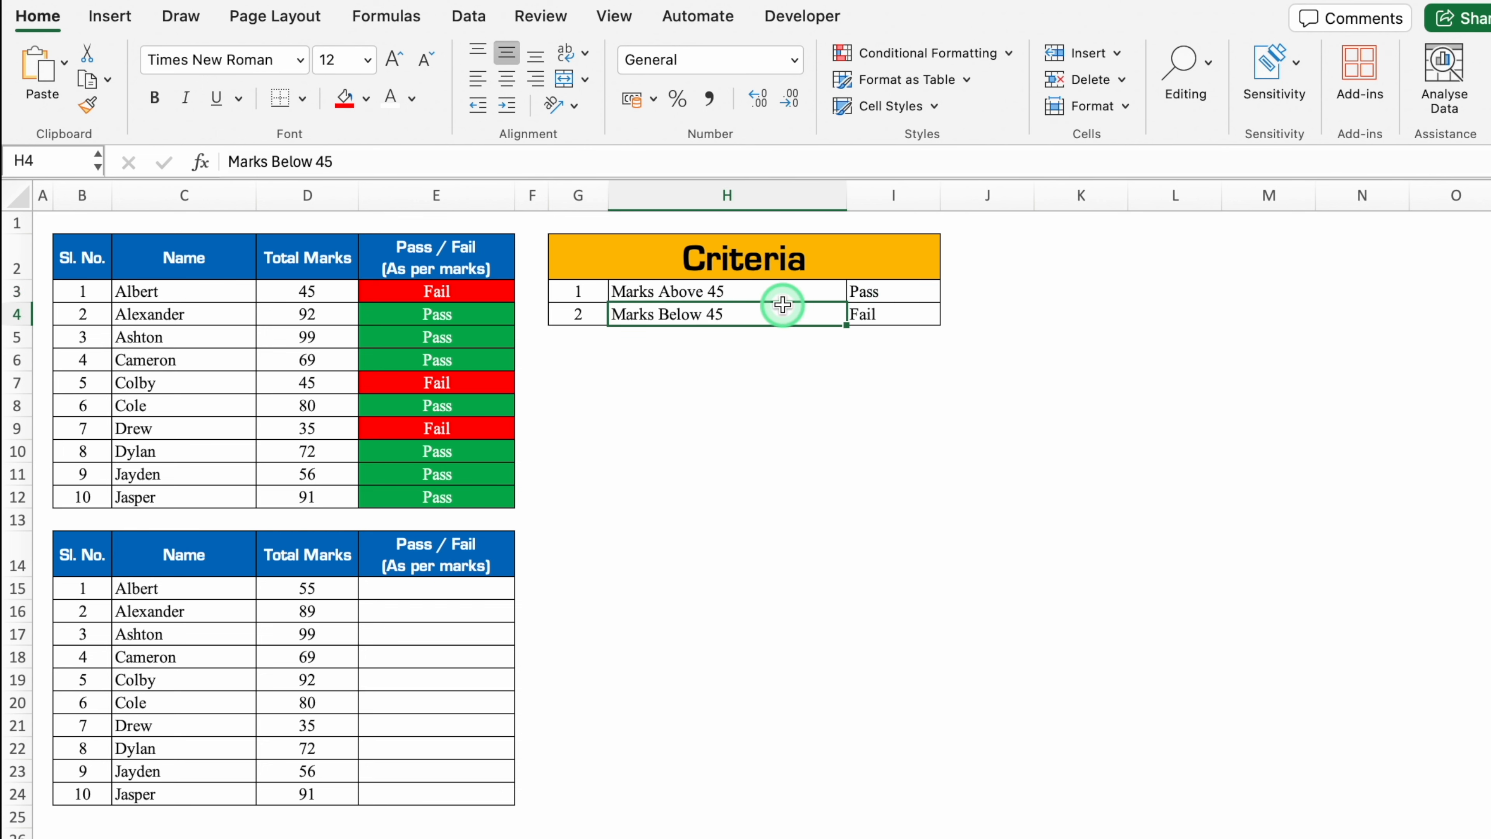
click(908, 313)
click(448, 588)
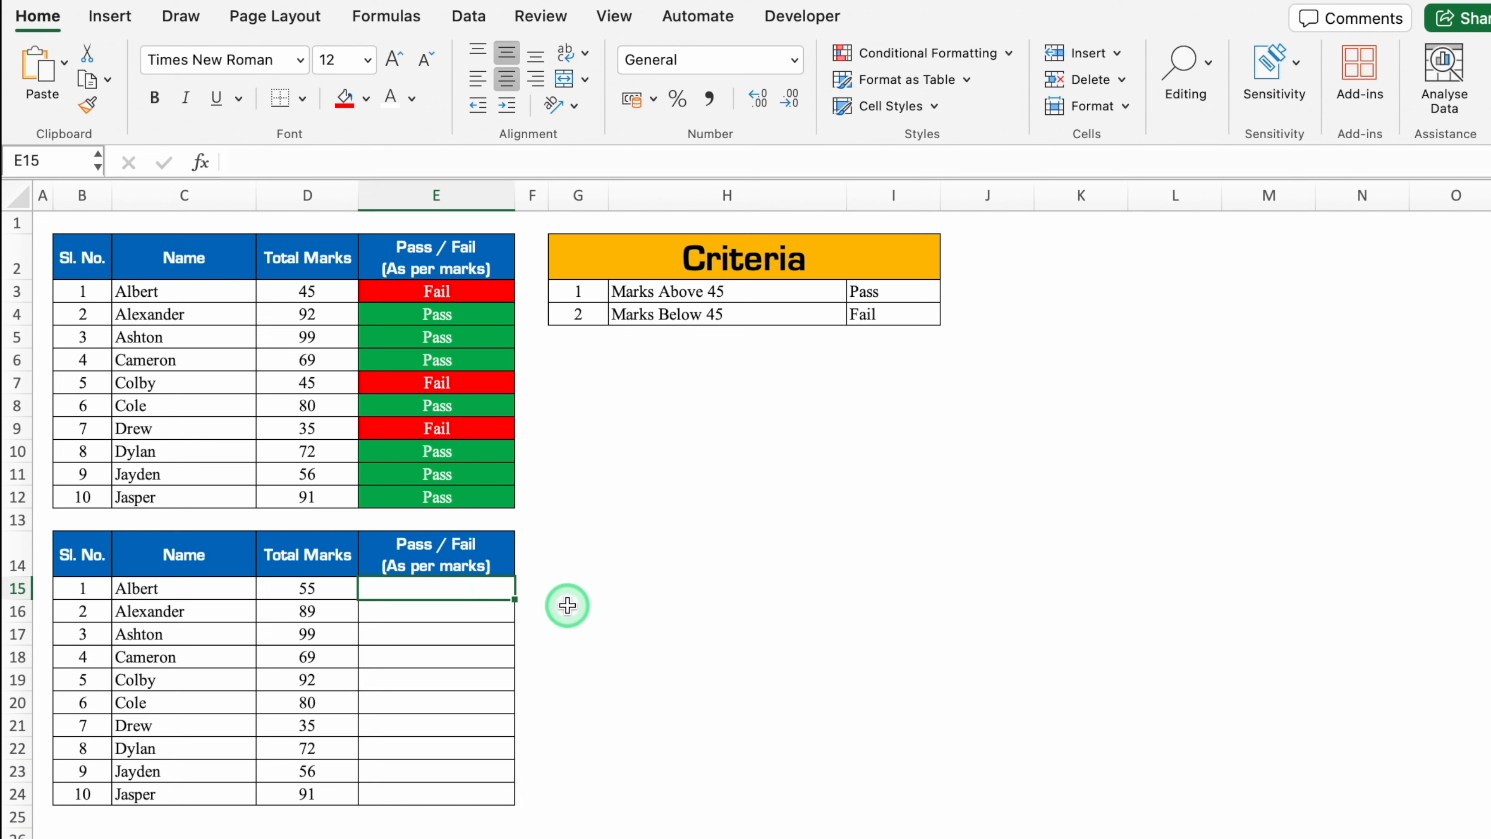
text(=if)
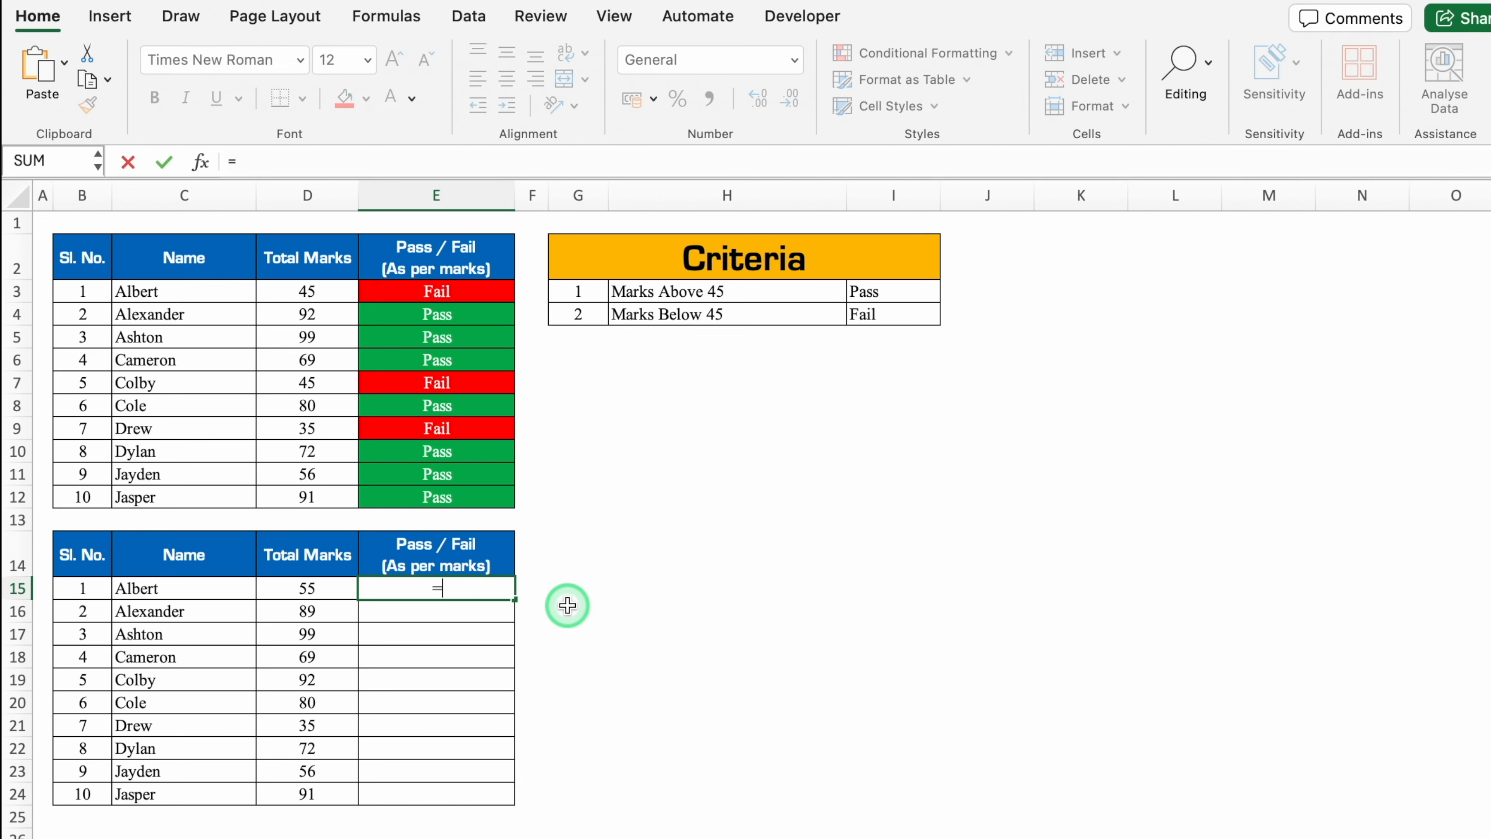
double_click(469, 636)
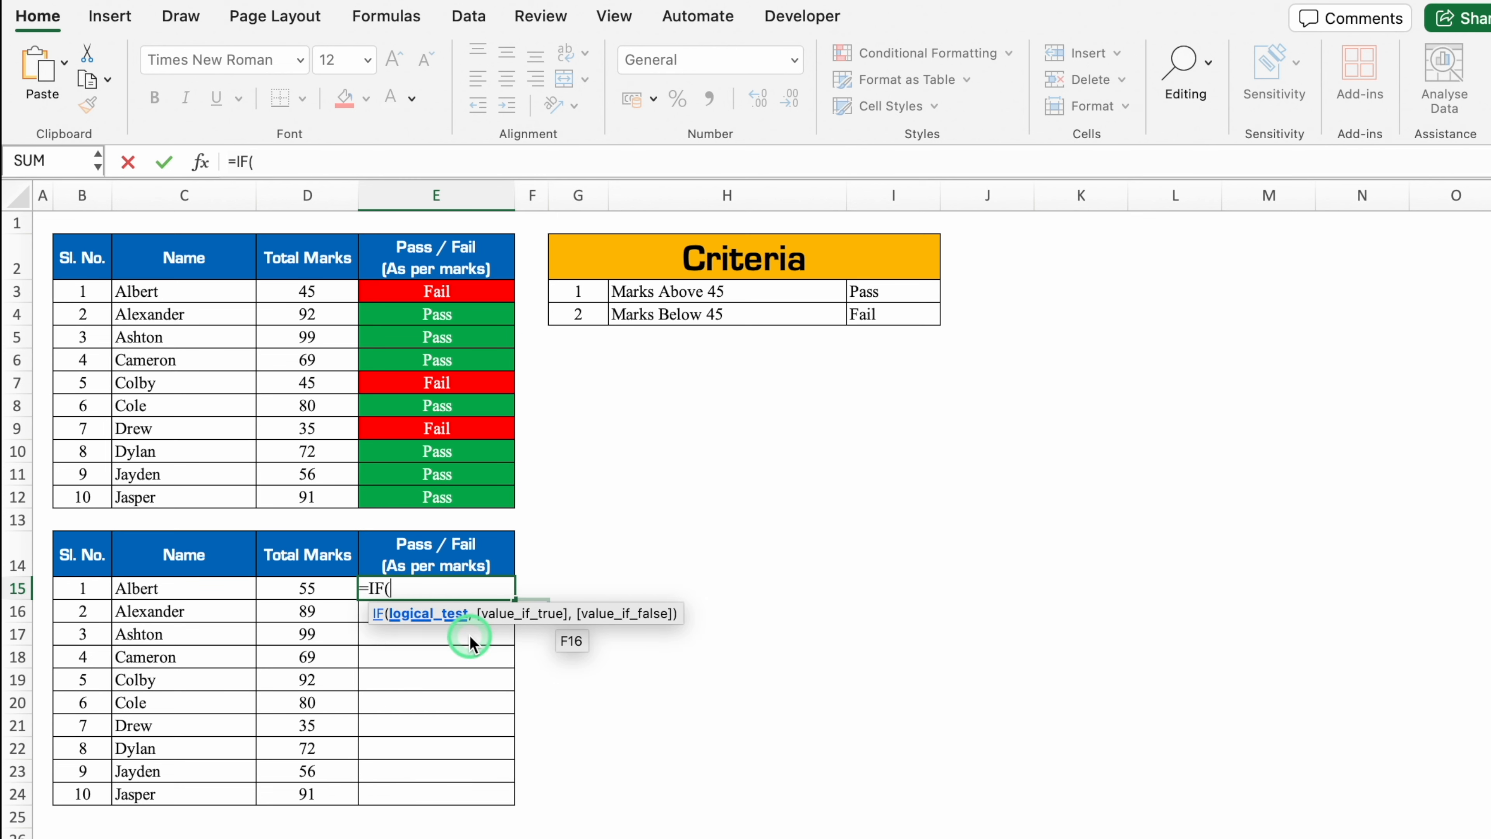
click(327, 588)
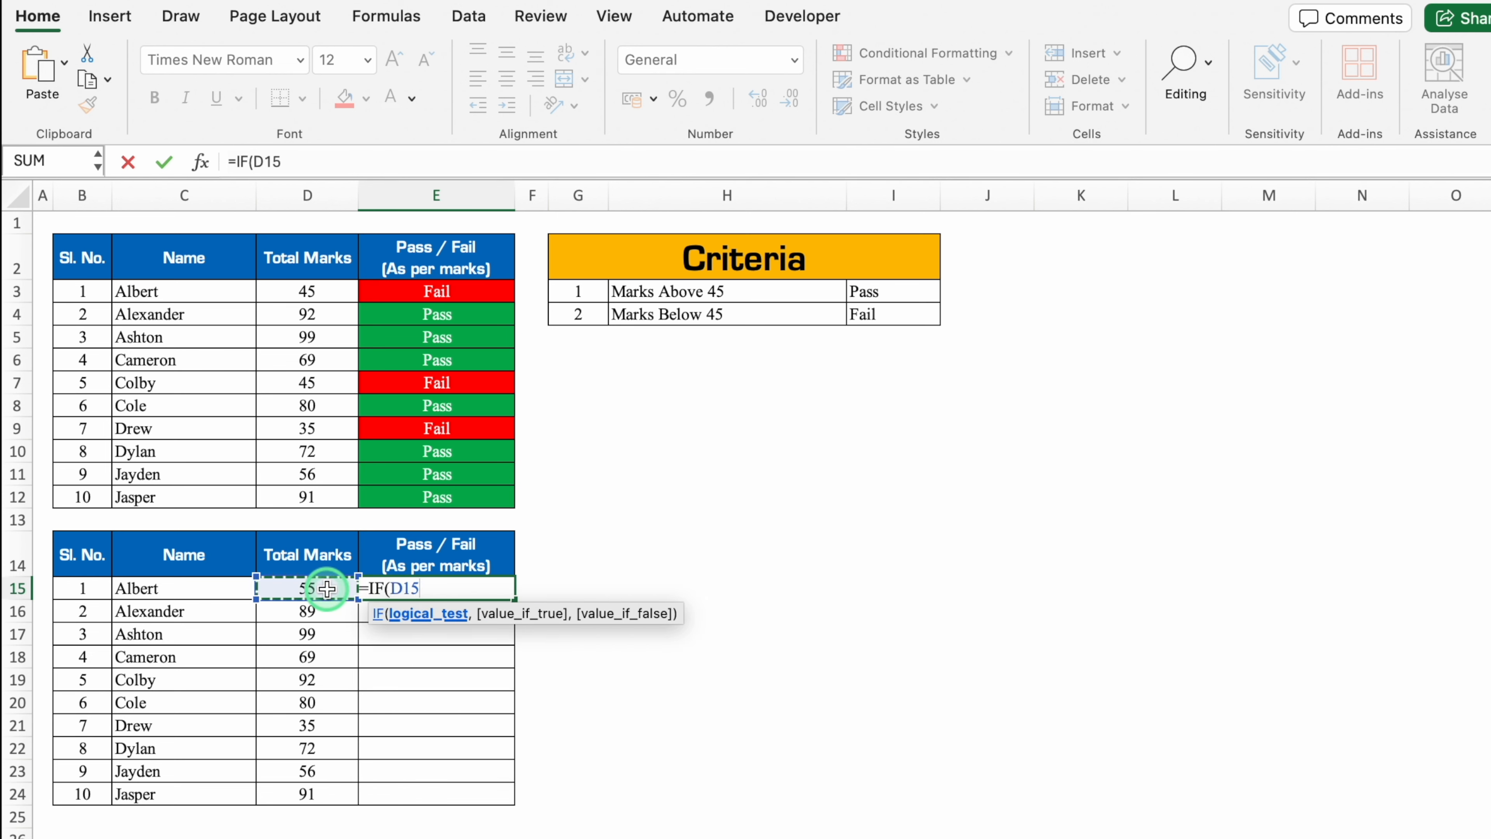
text(>45,)
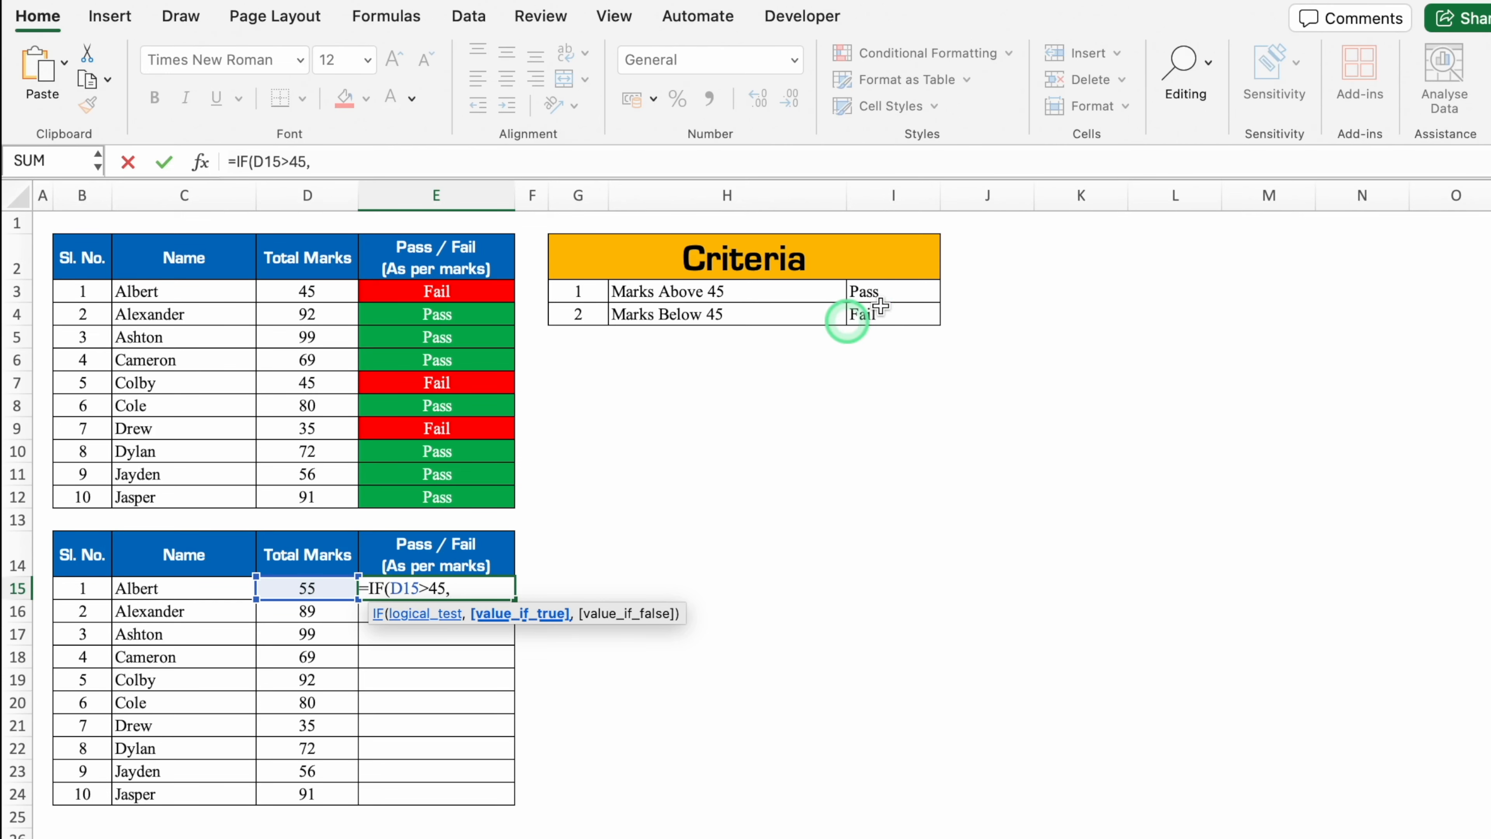
- Complete the E15 formula with "Pass" as the true result and "Fail" as the false result
text("Pa)
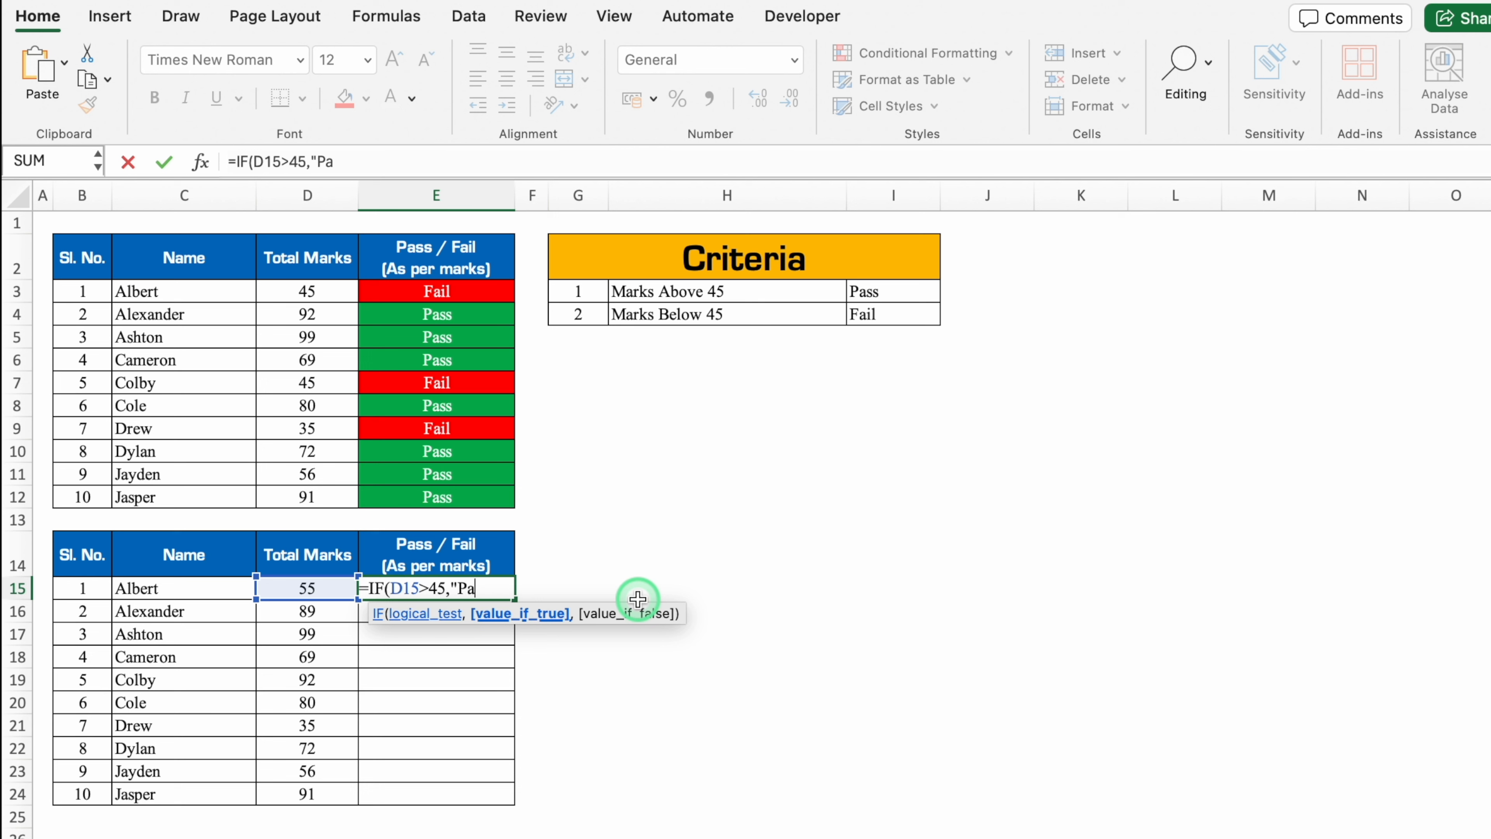
text(ss")
text(,)
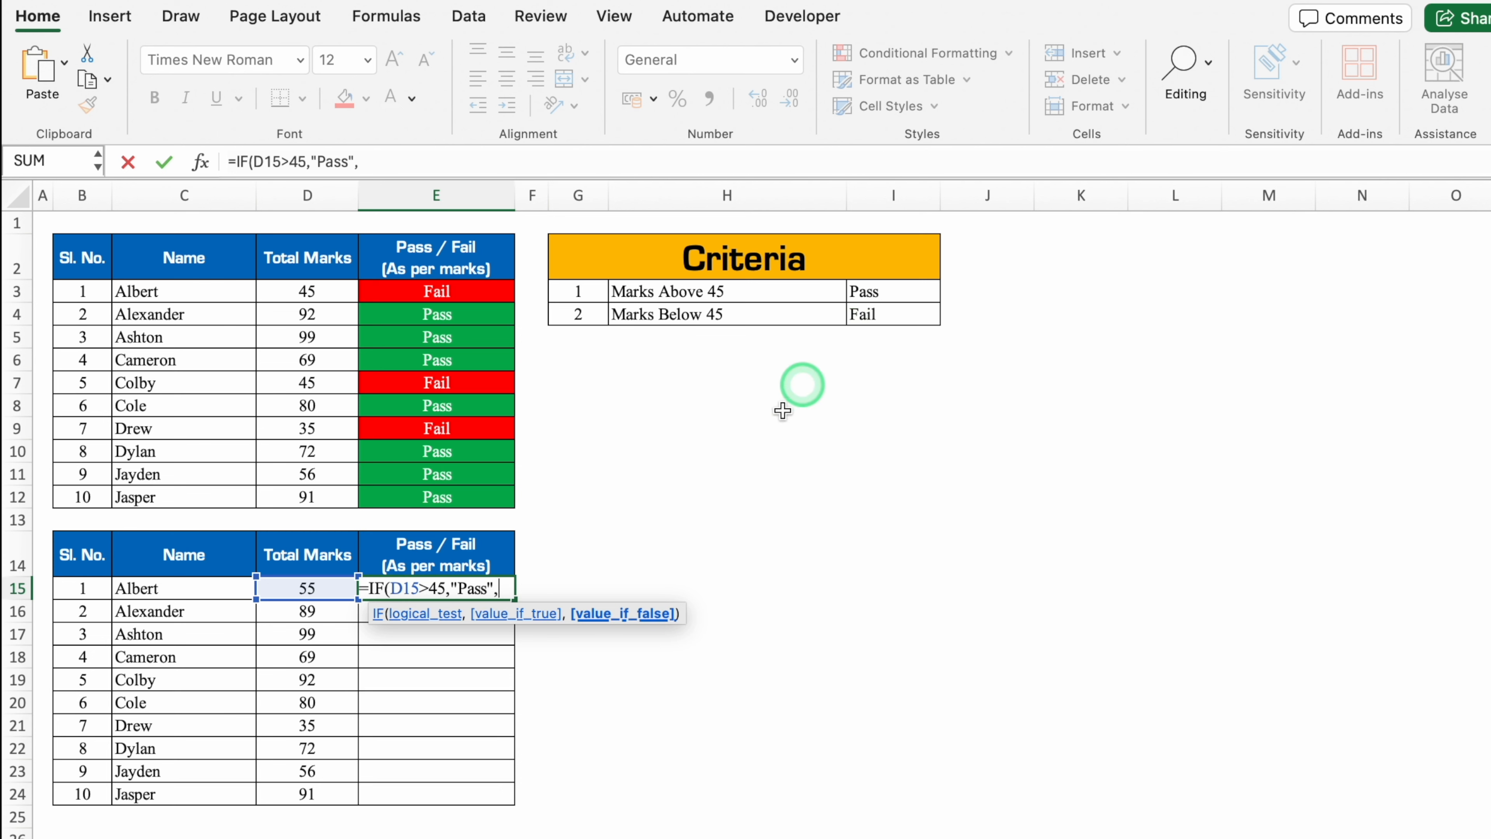
text(")
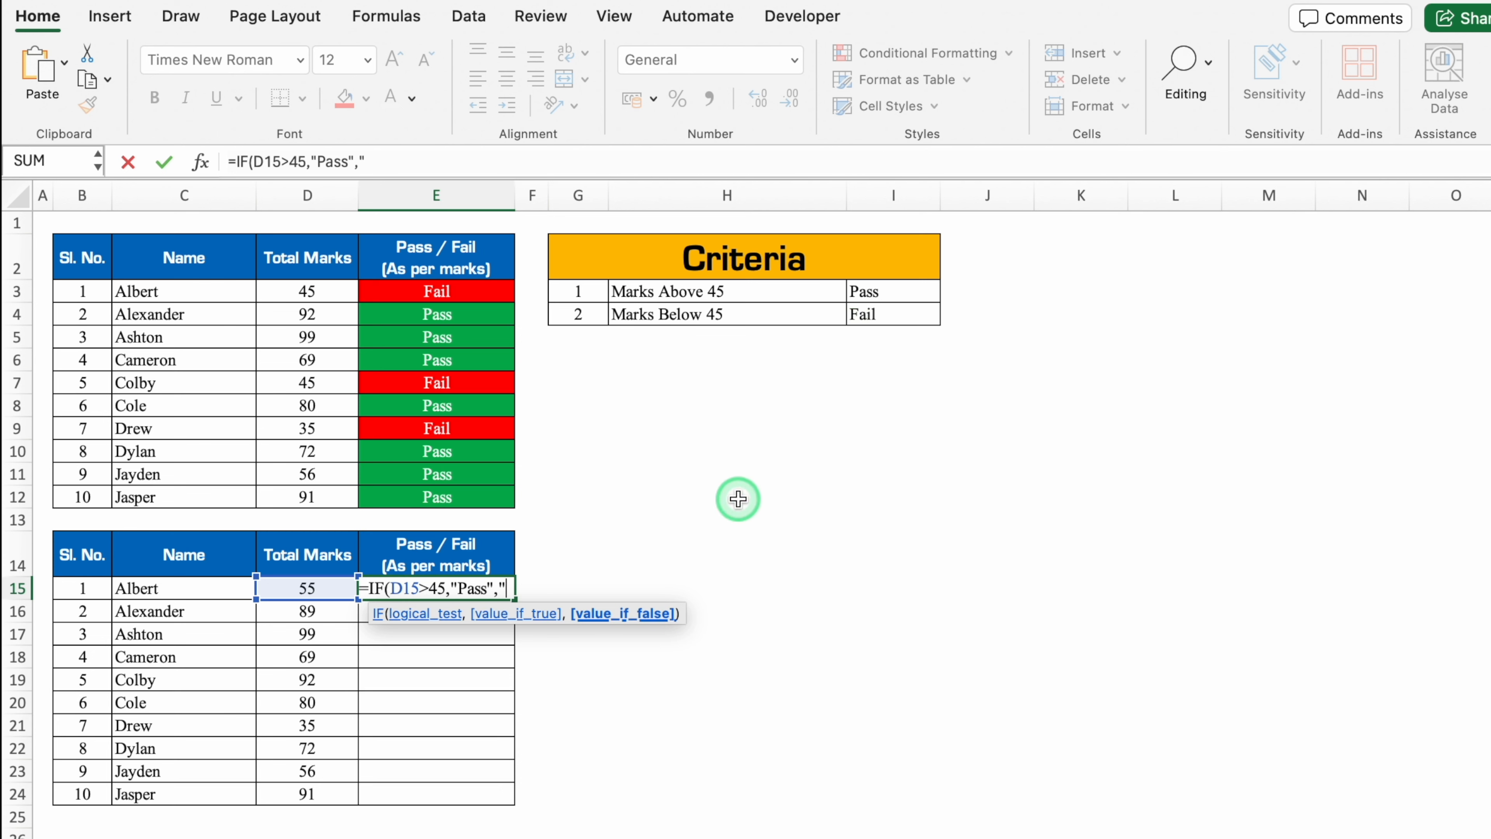
text(Fail)
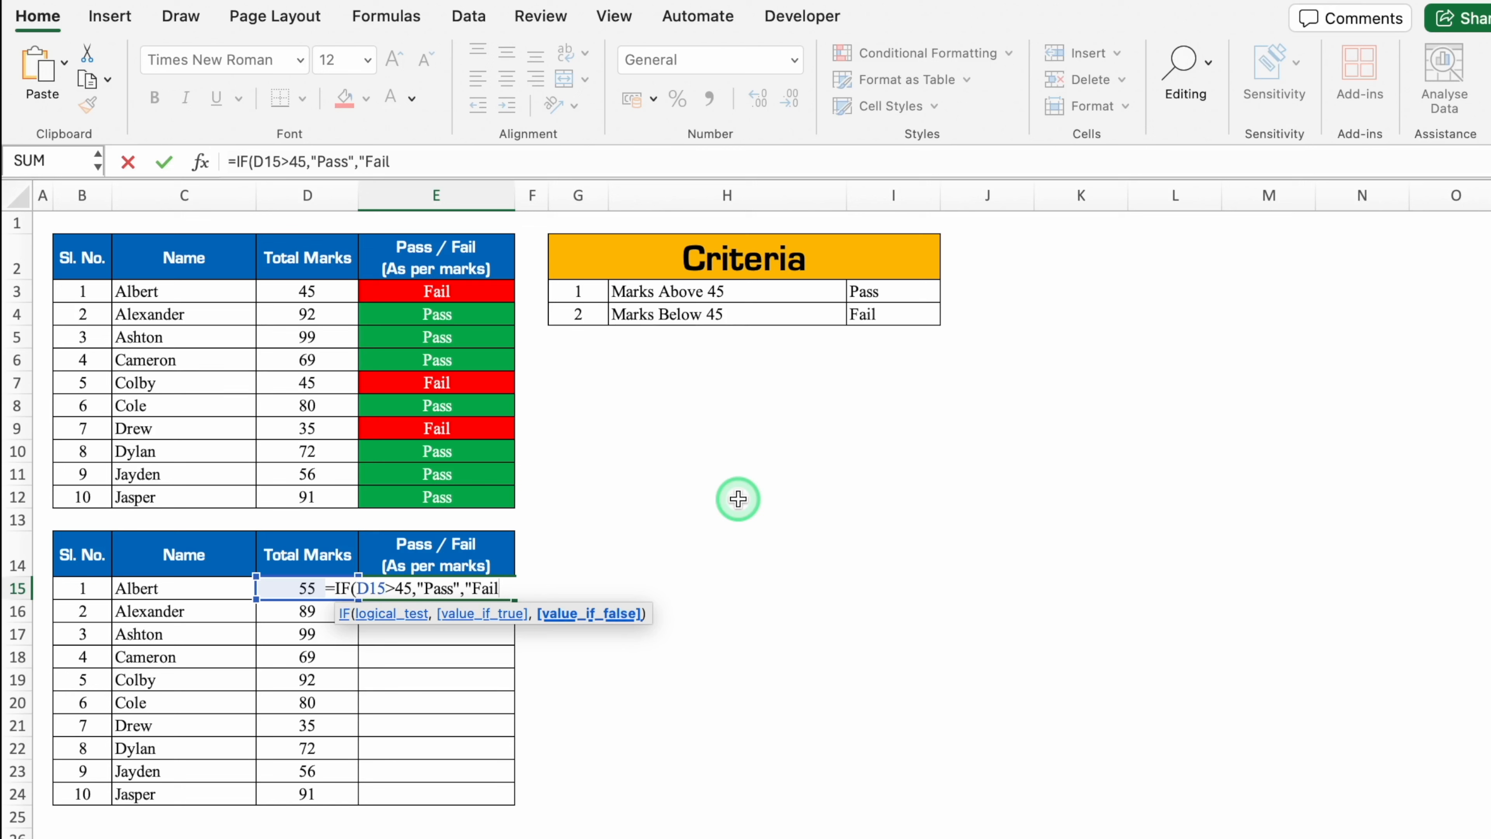
text("))
key(Return)
- Fill the E15 formula down the Pass / Fail column through cell E24
click(509, 595)
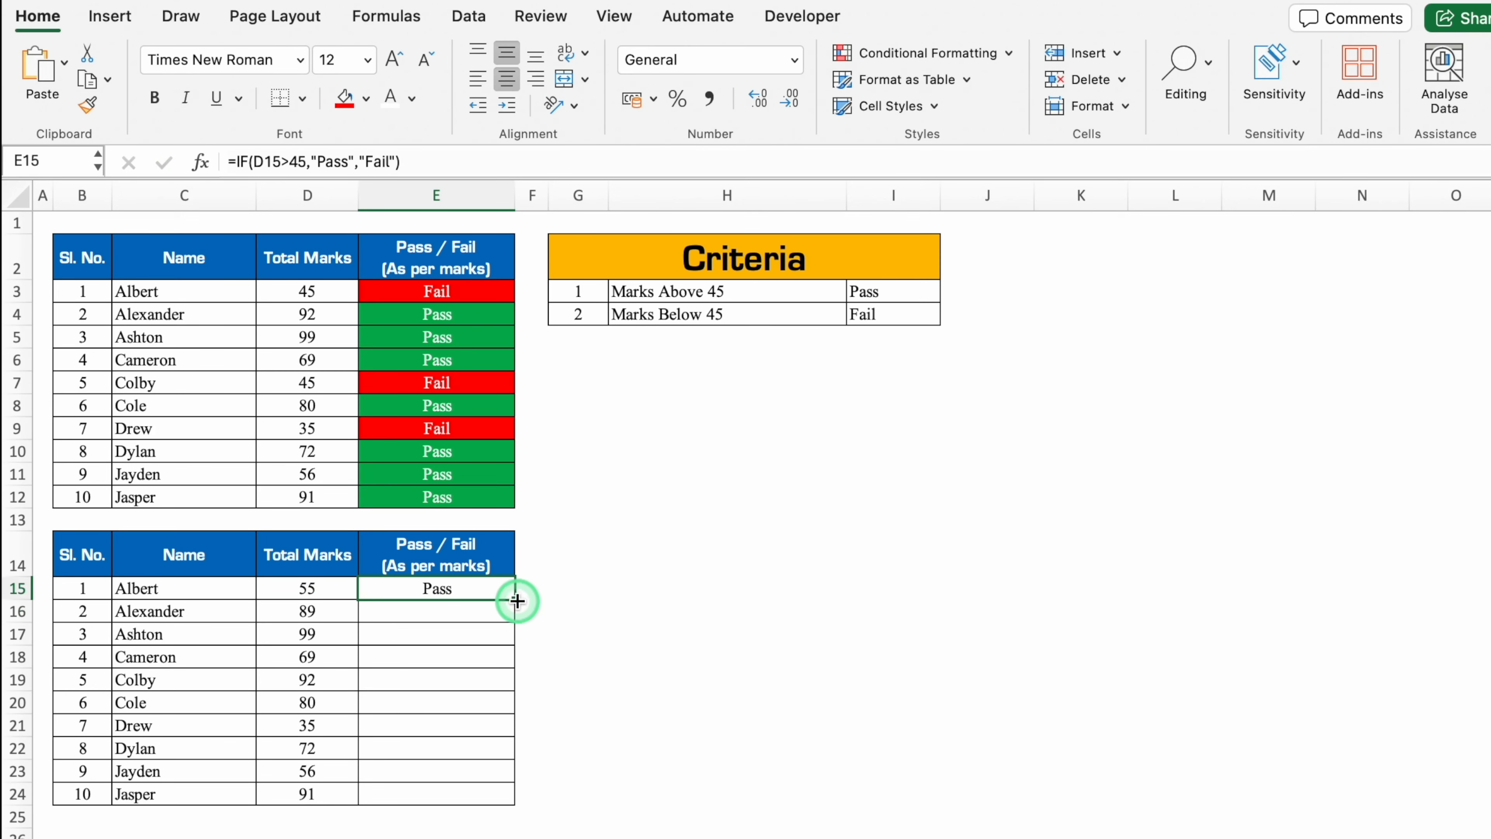
drag(515, 599, 520, 796)
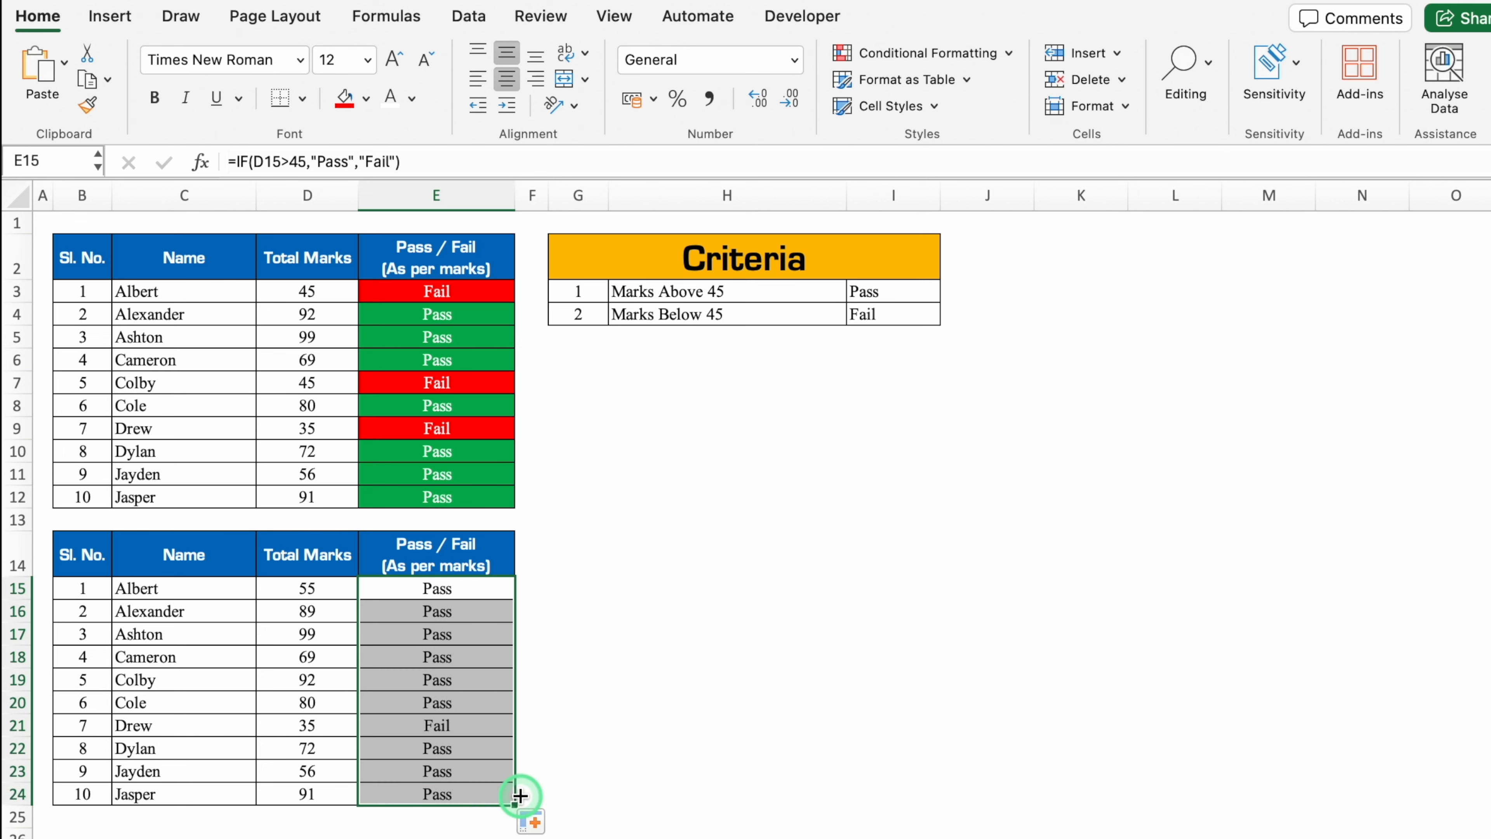
click(478, 728)
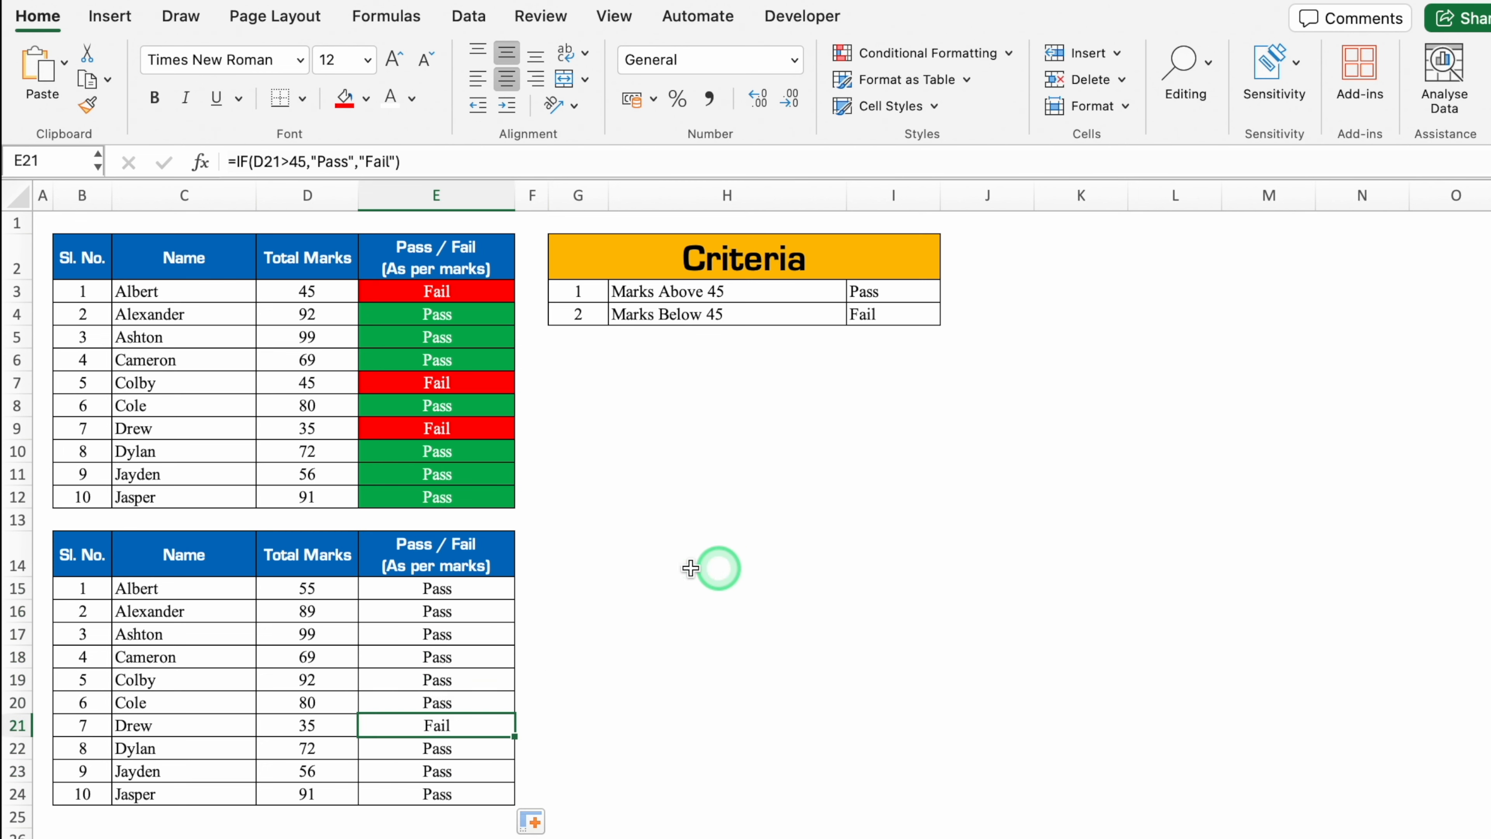
- Test the Pass / Fail formula by changing the total marks in cell D17 to 25
click(317, 634)
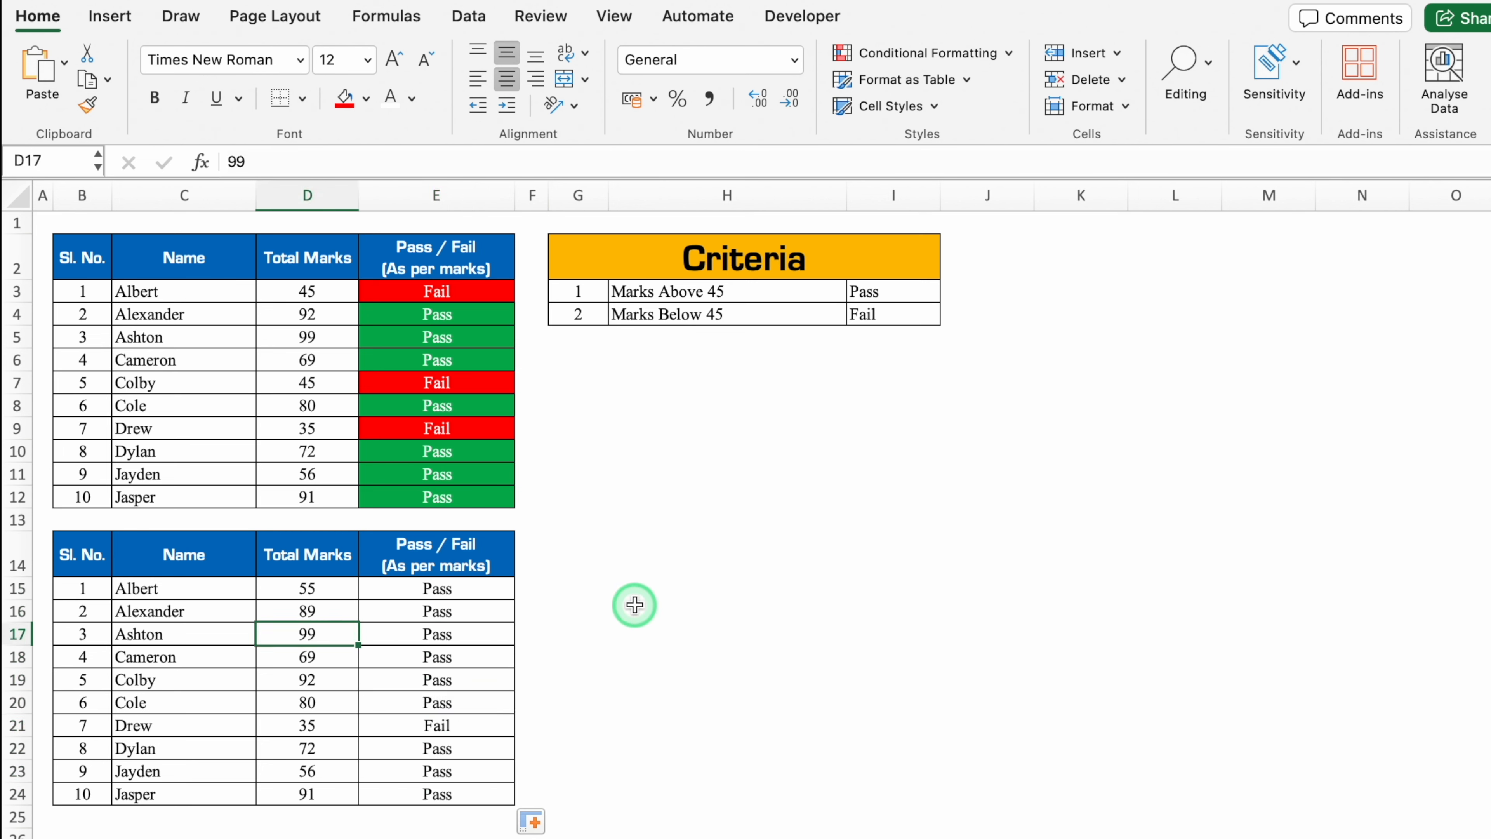
text(25)
key(Return)
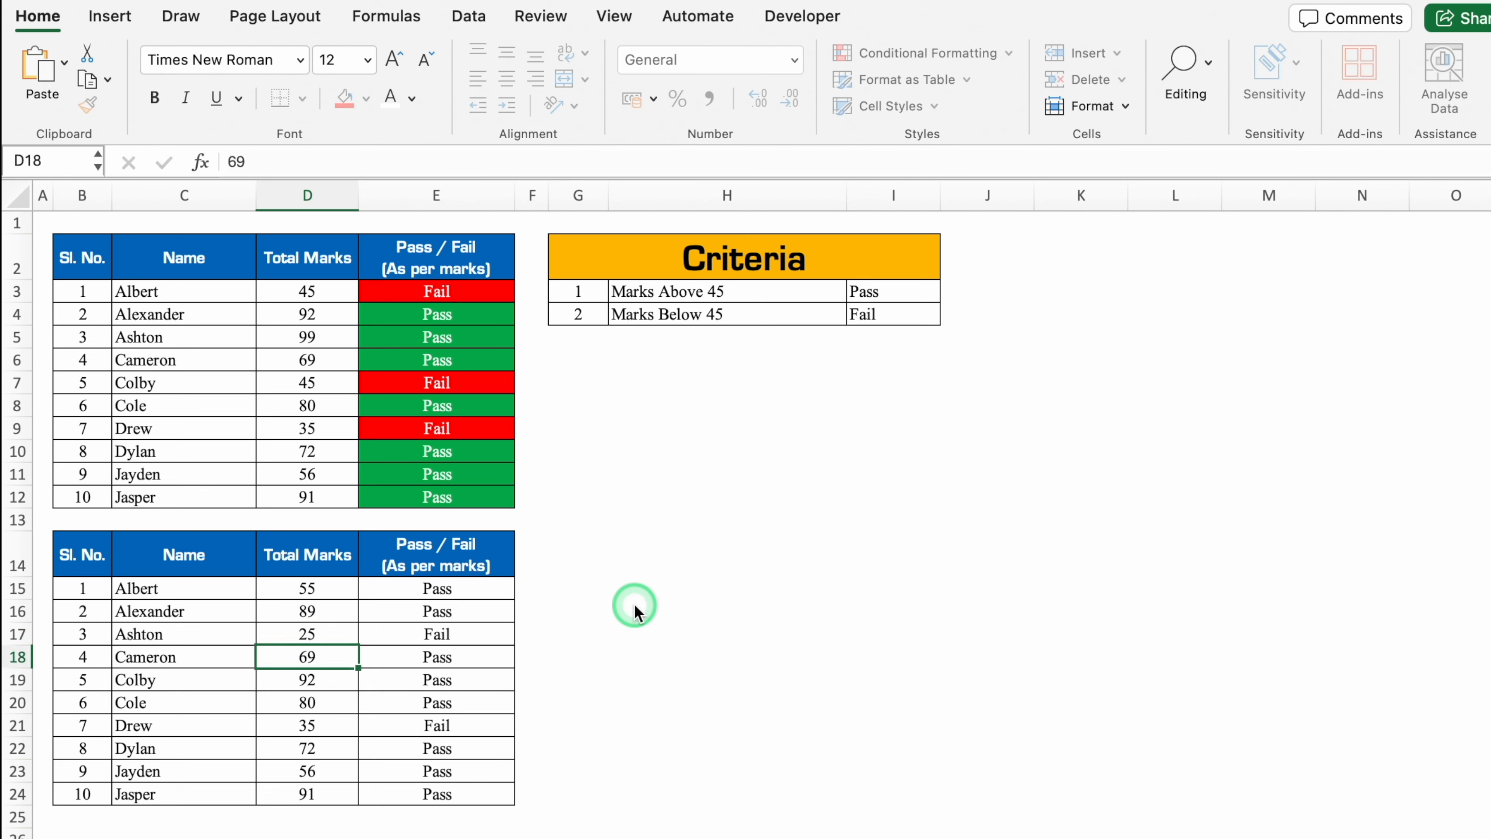
click(477, 628)
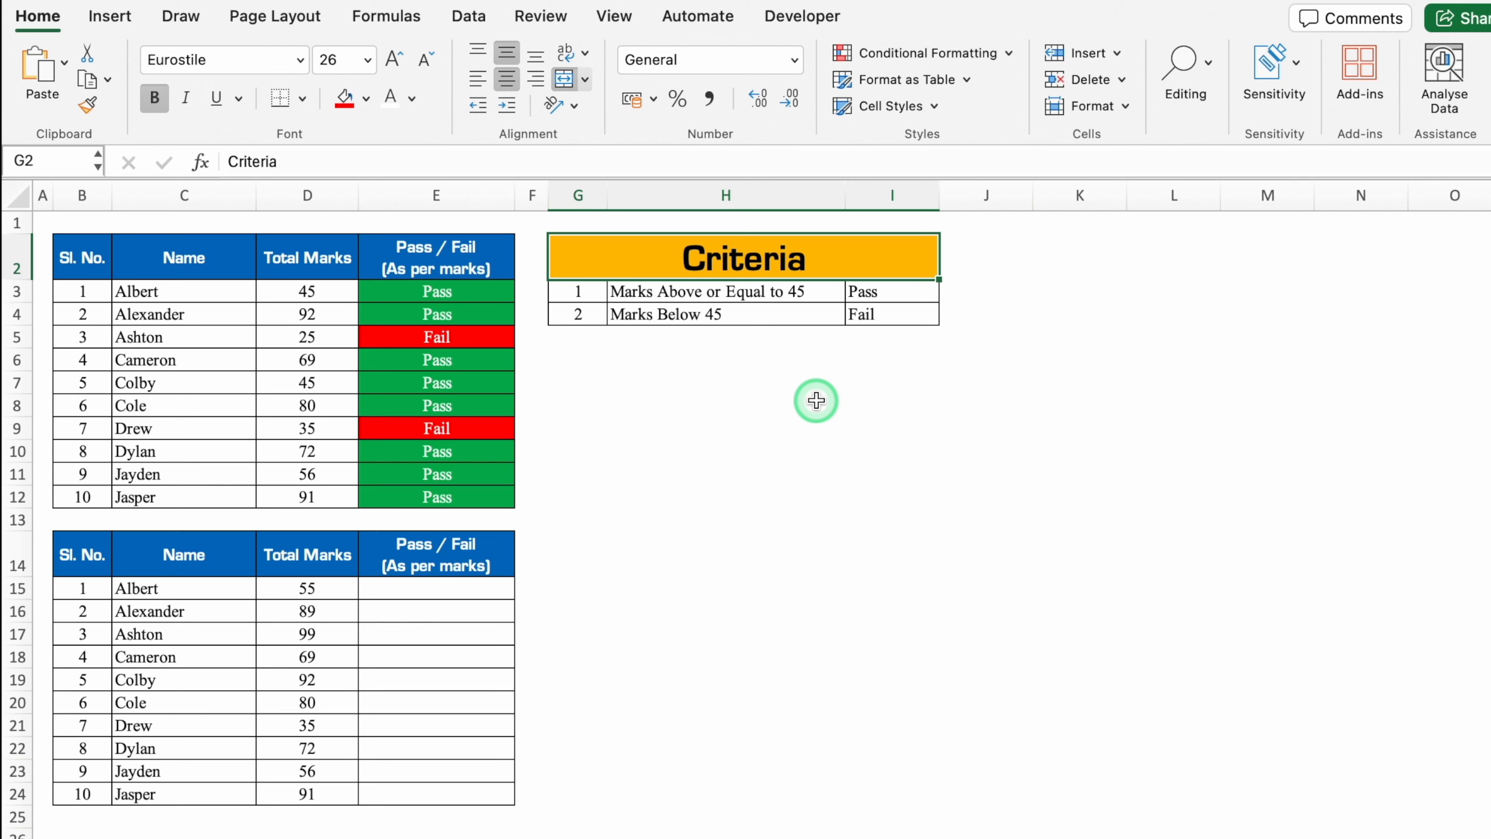
- Check the Pass and Fail criteria and begin an IF formula in cell E15 with the logical test D15>=45
click(811, 293)
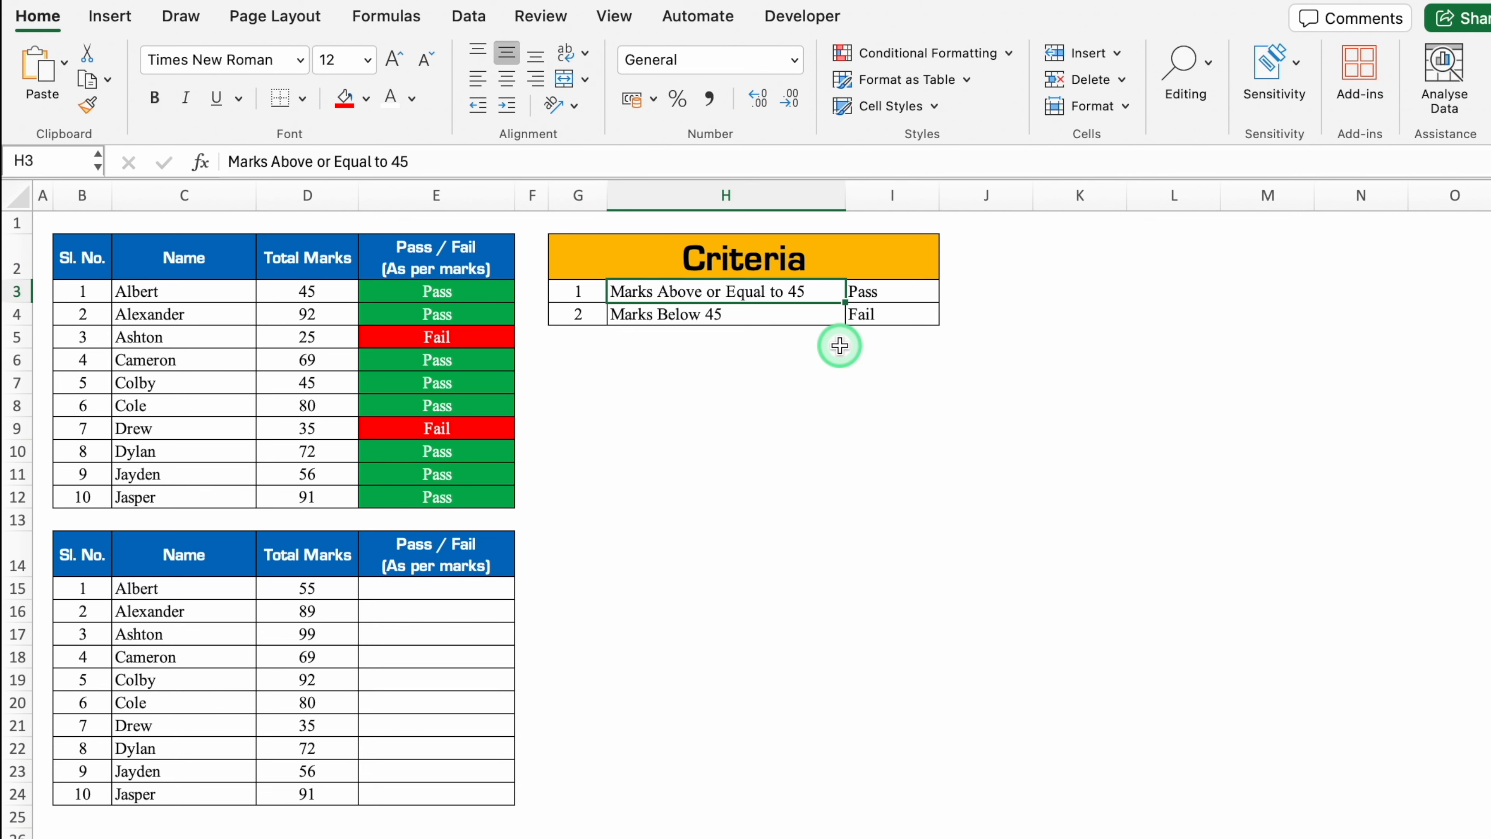
click(889, 293)
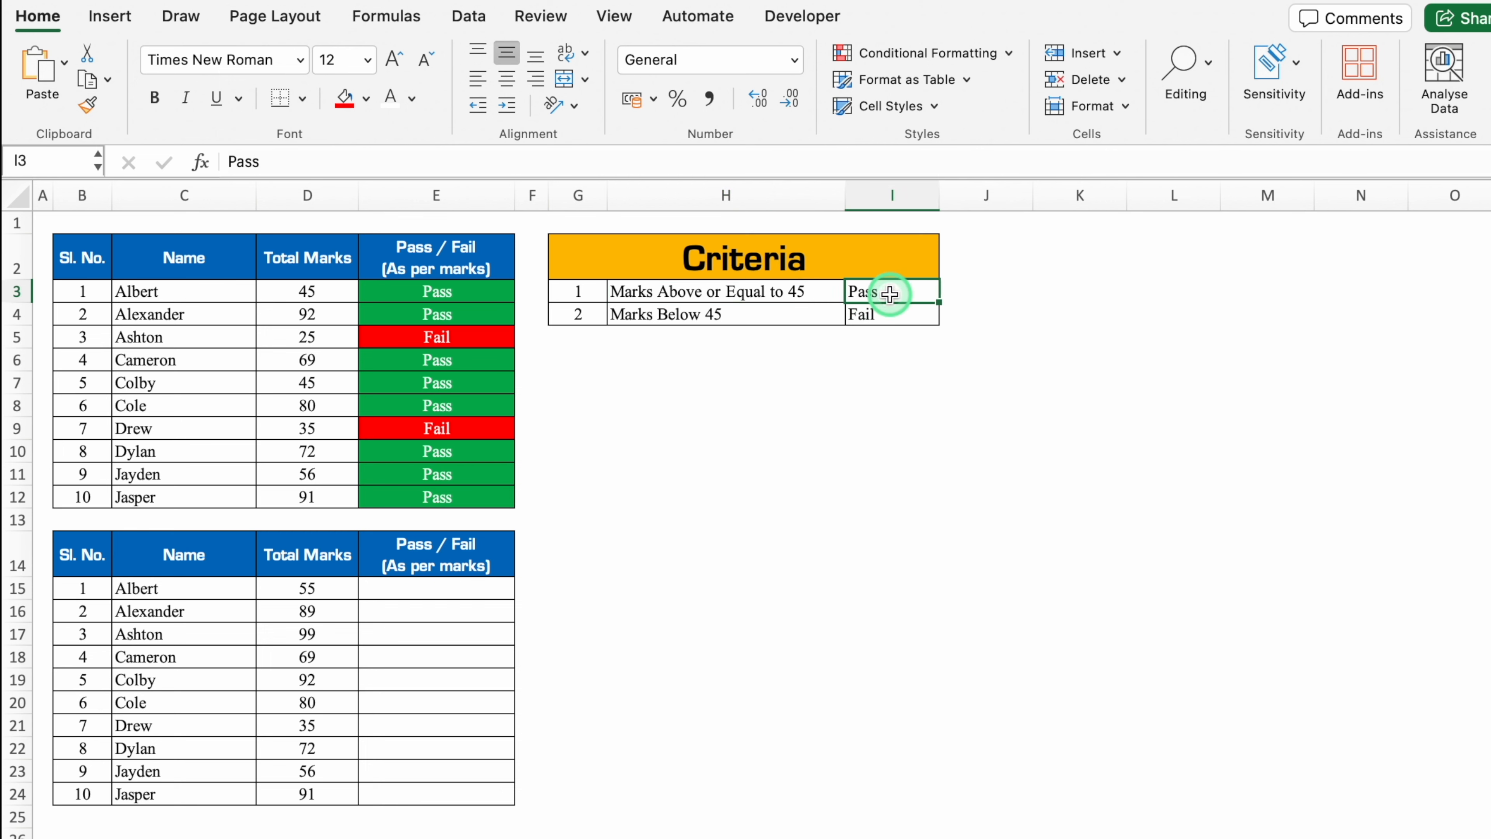
click(798, 308)
click(895, 313)
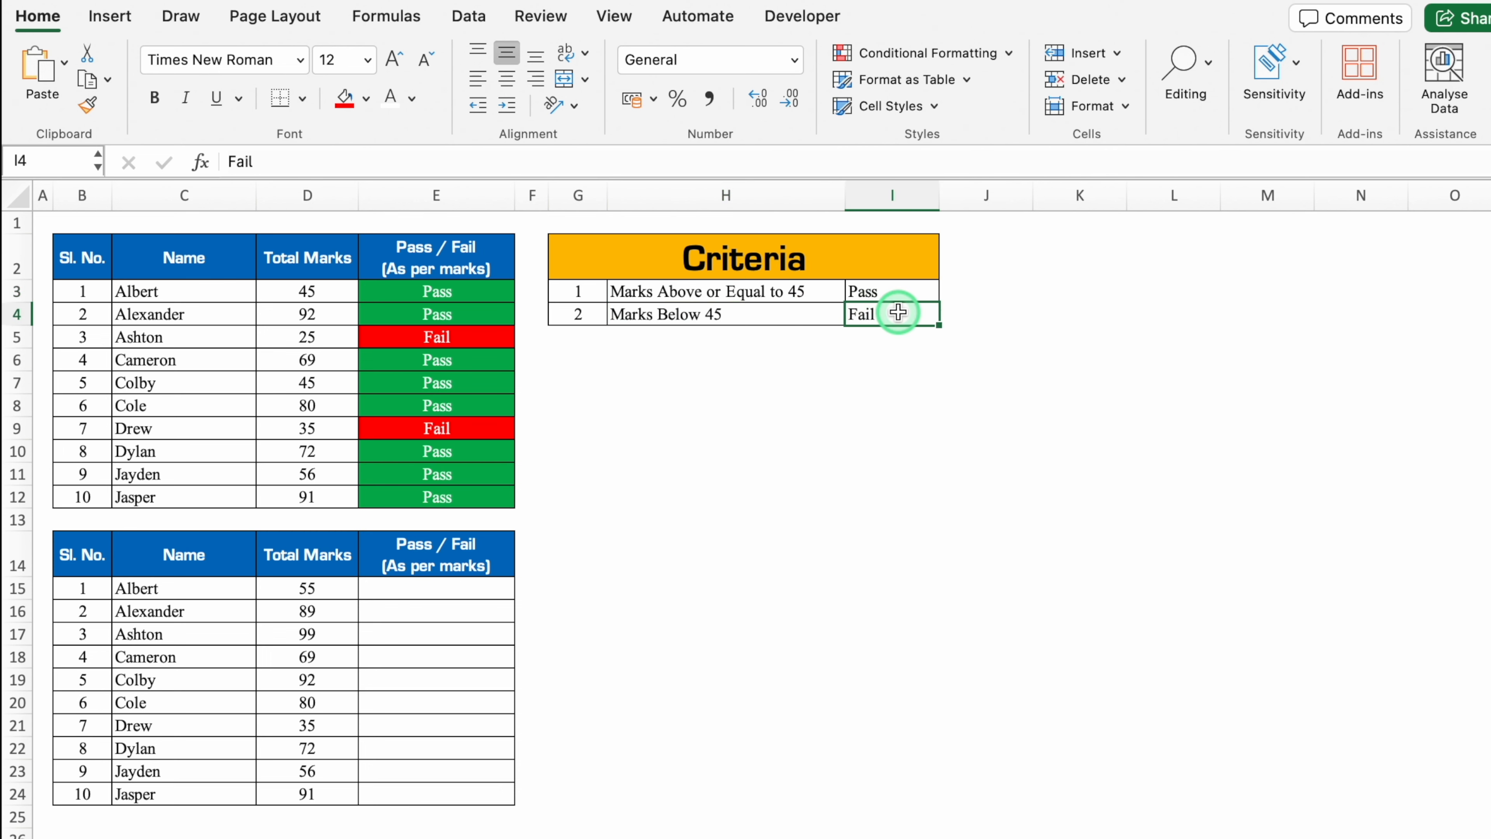
click(463, 588)
text(=)
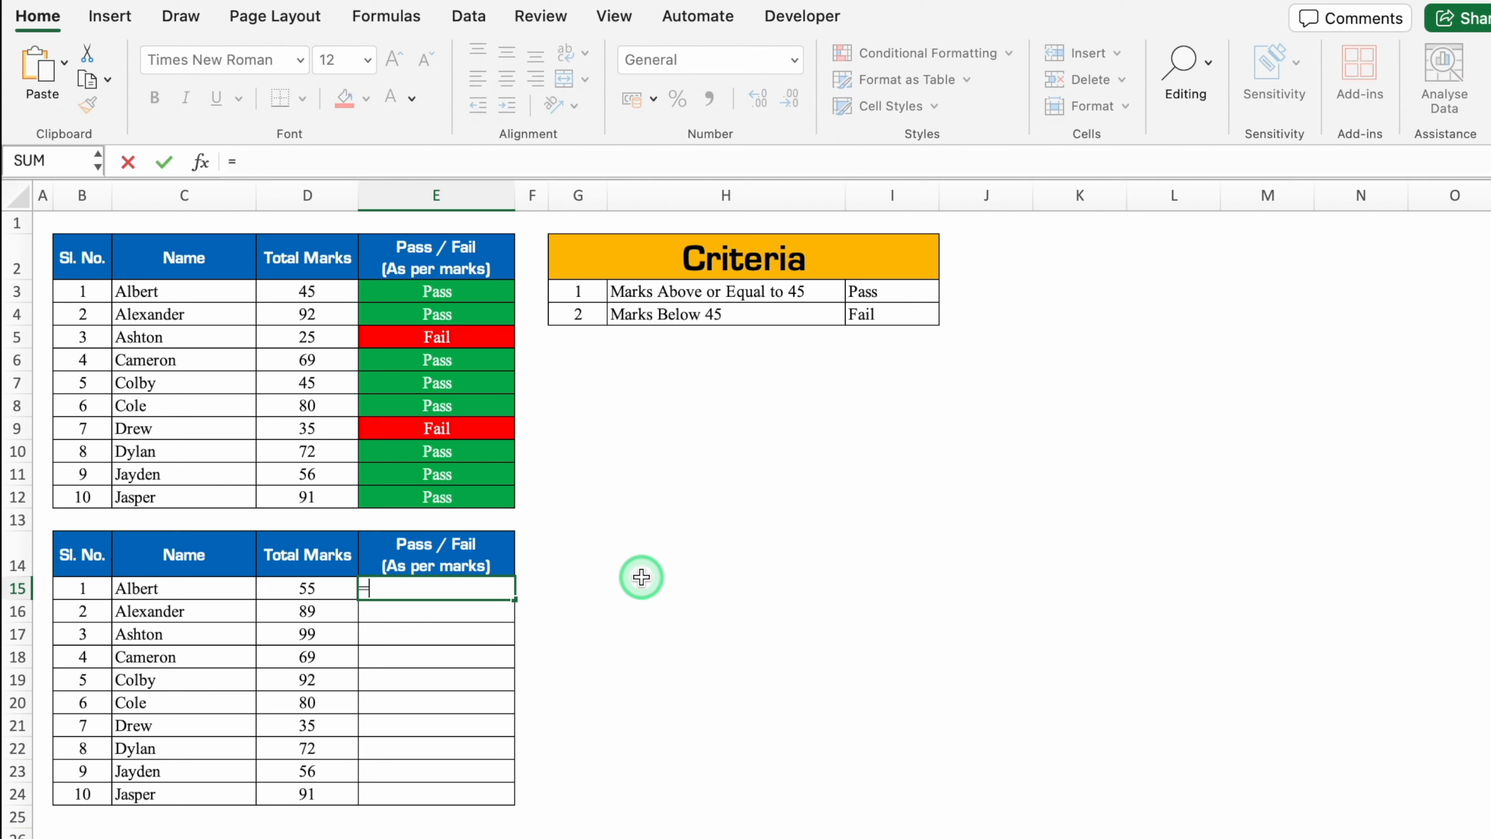
text(IF)
double_click(463, 636)
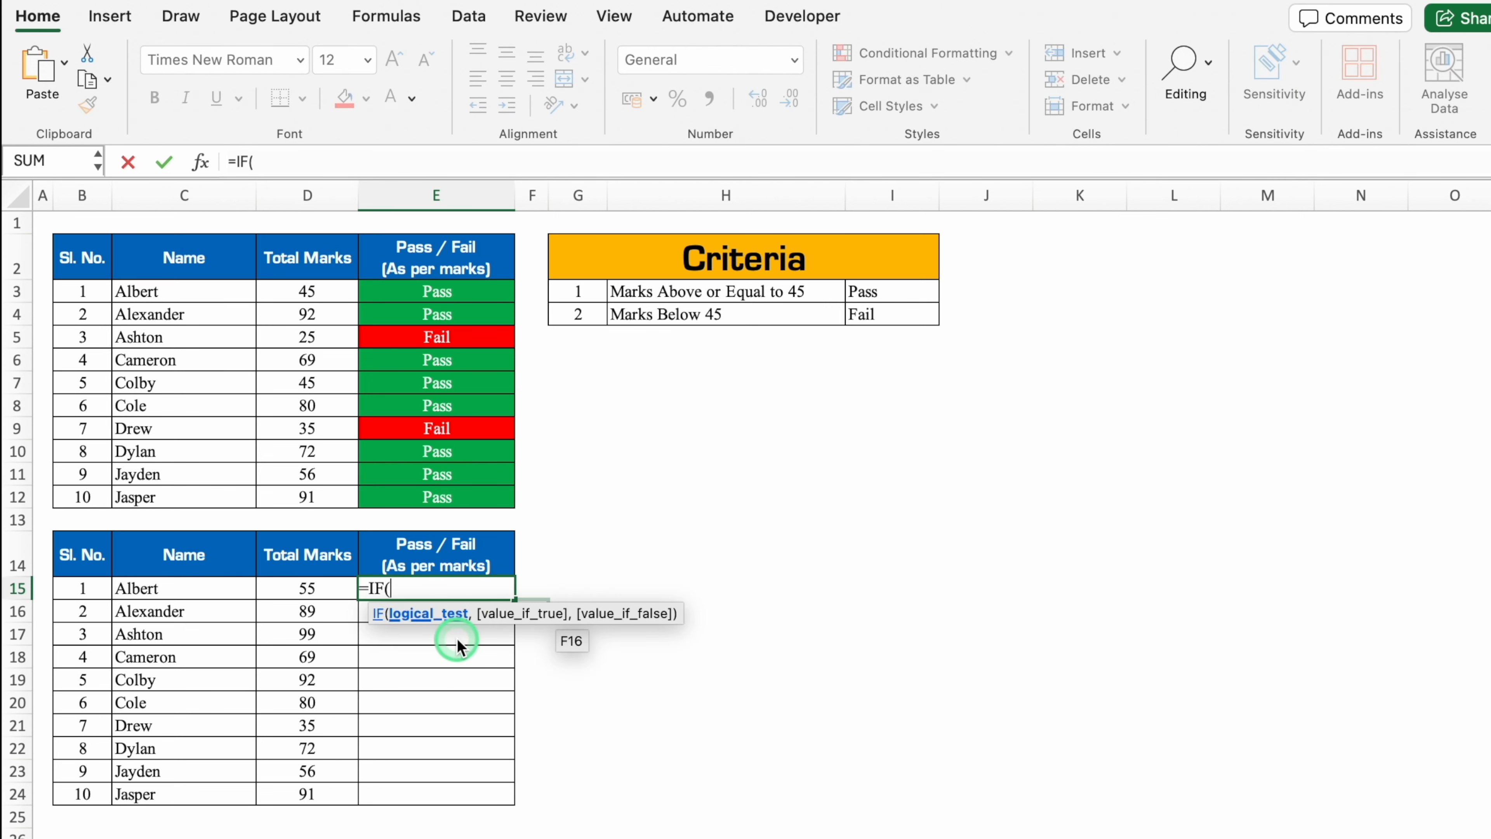
click(324, 587)
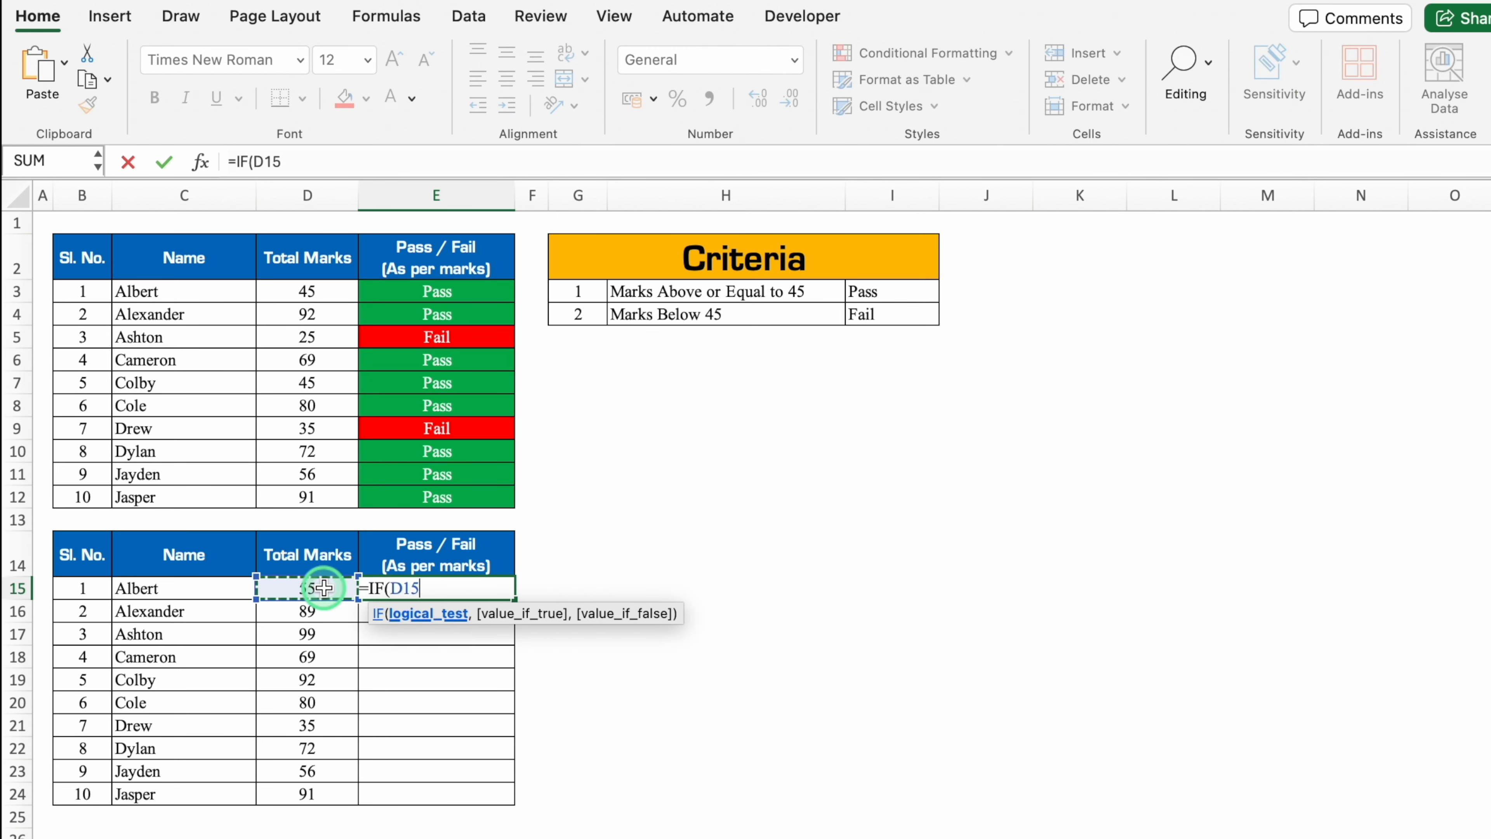
text(>=45,")
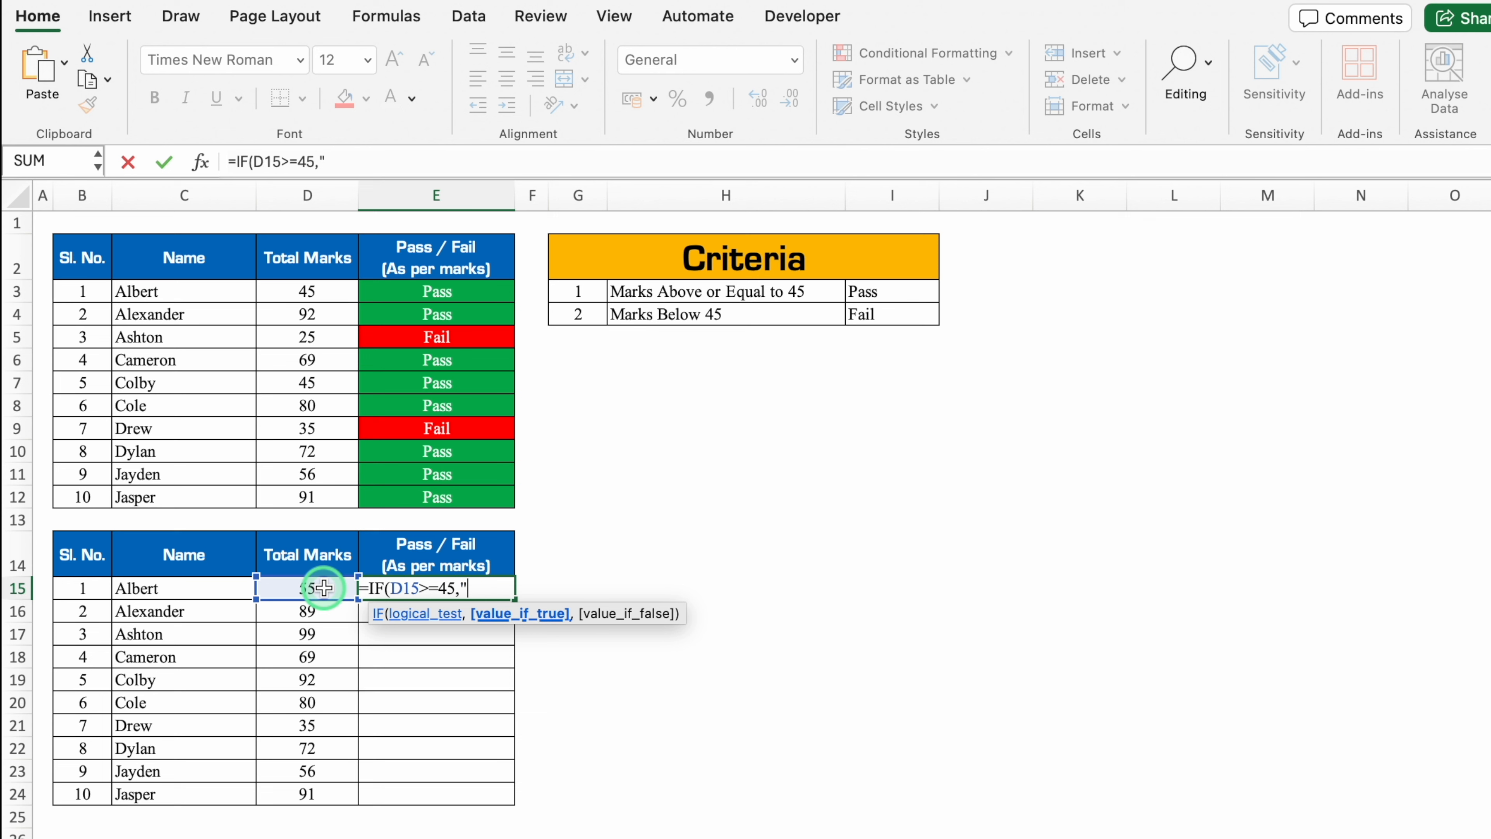
- Complete the E15 formula with "Pass" as the value if true and "Fail" as the value if false
text(Pass)
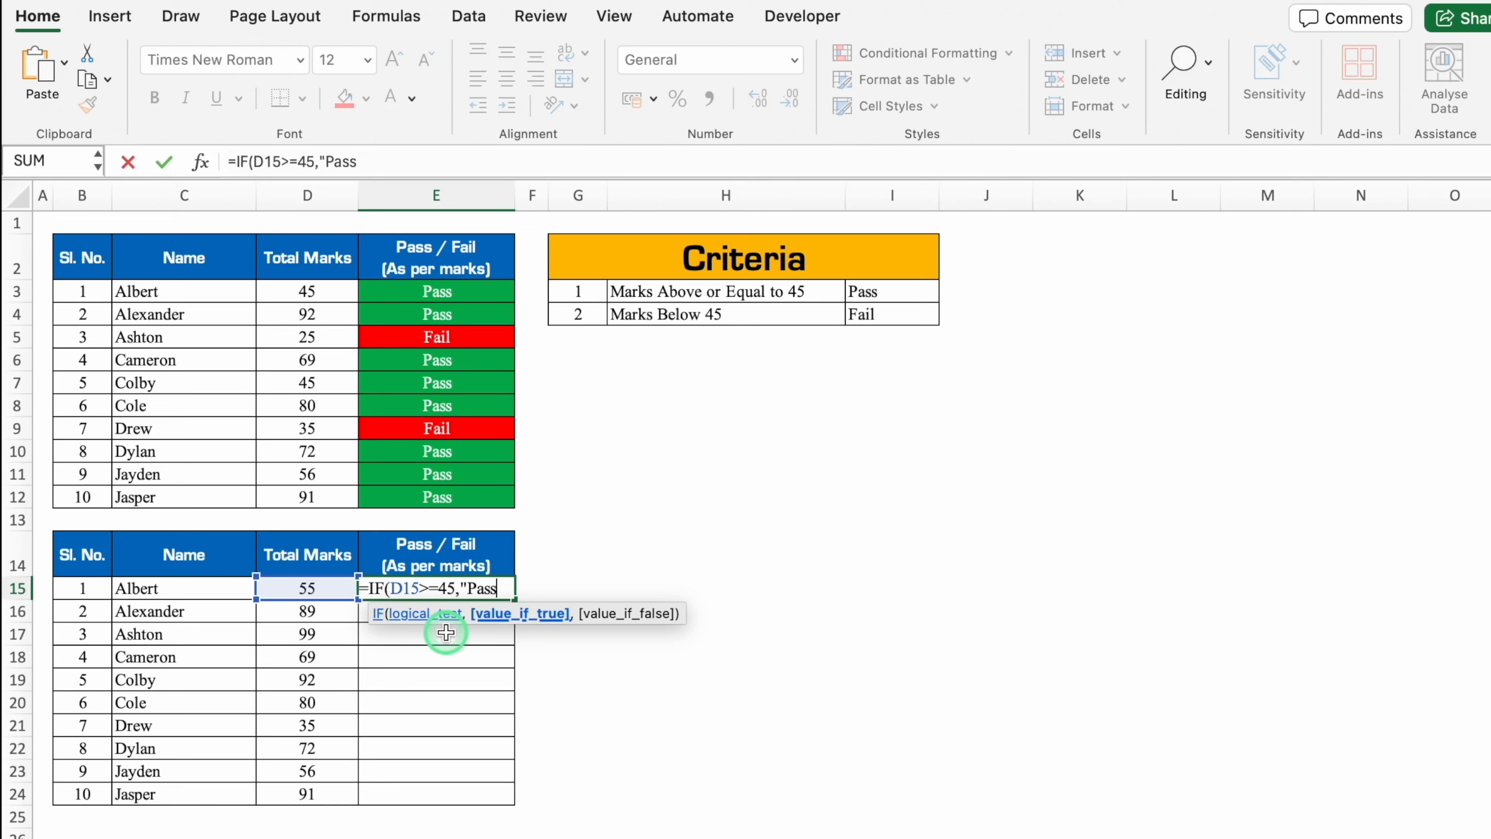
text(","Fail)
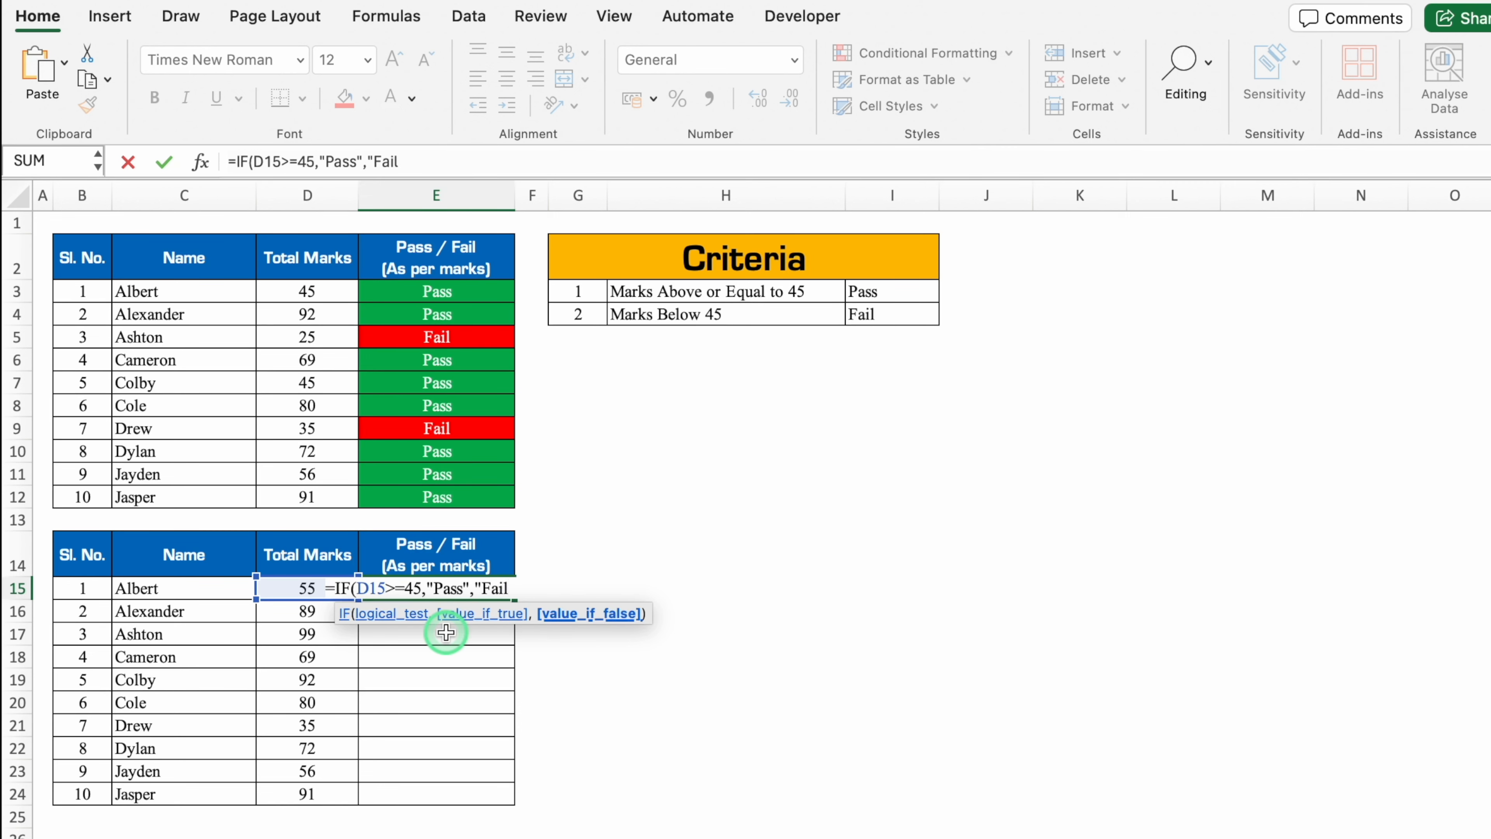
text("))
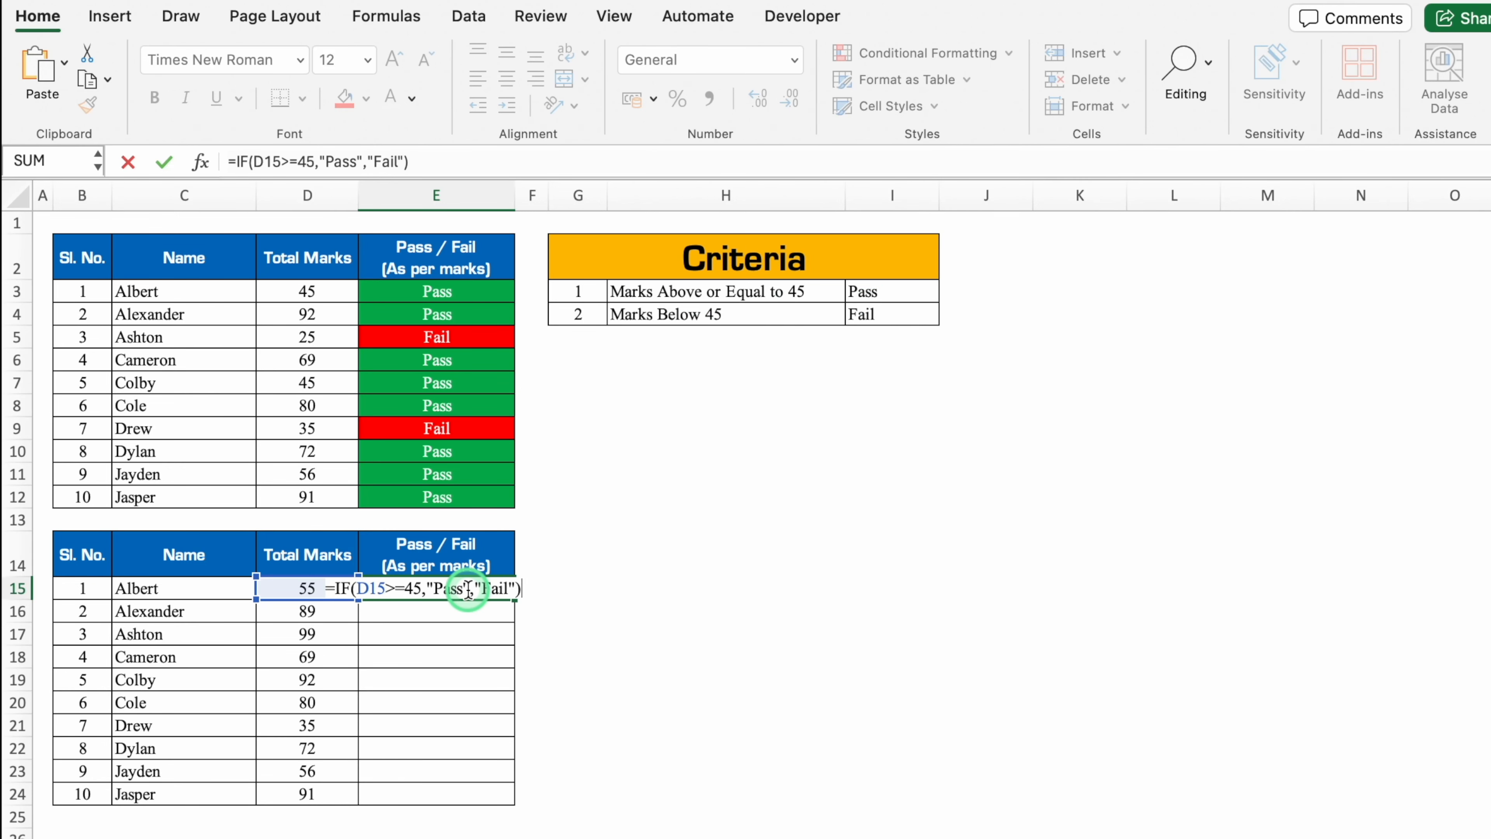
key(Return)
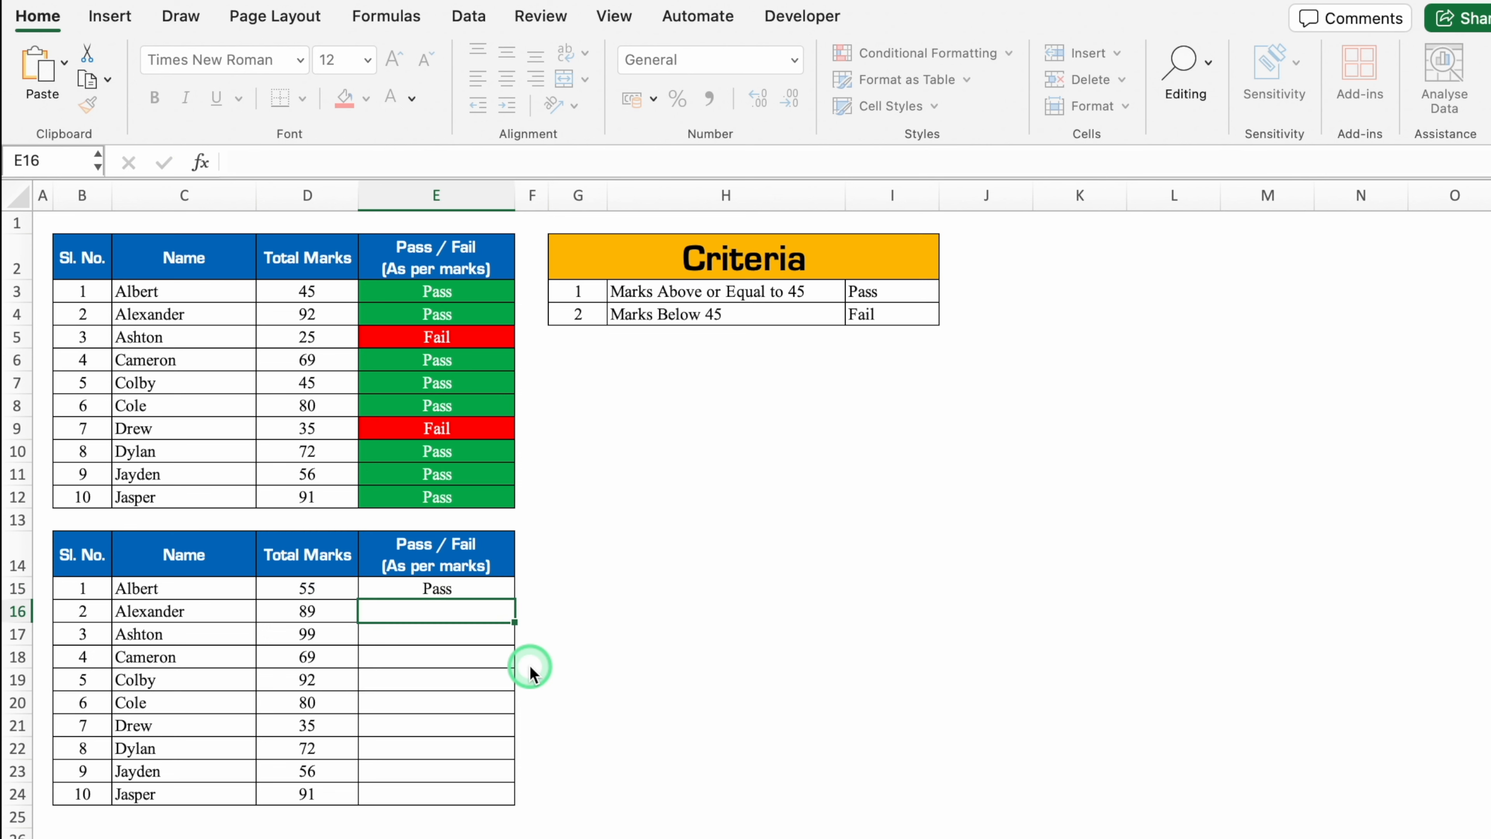
- Fill the D15>=45 formula from E15 down to E24 and inspect the result in E21
key(Up)
drag(515, 599, 517, 802)
click(490, 726)
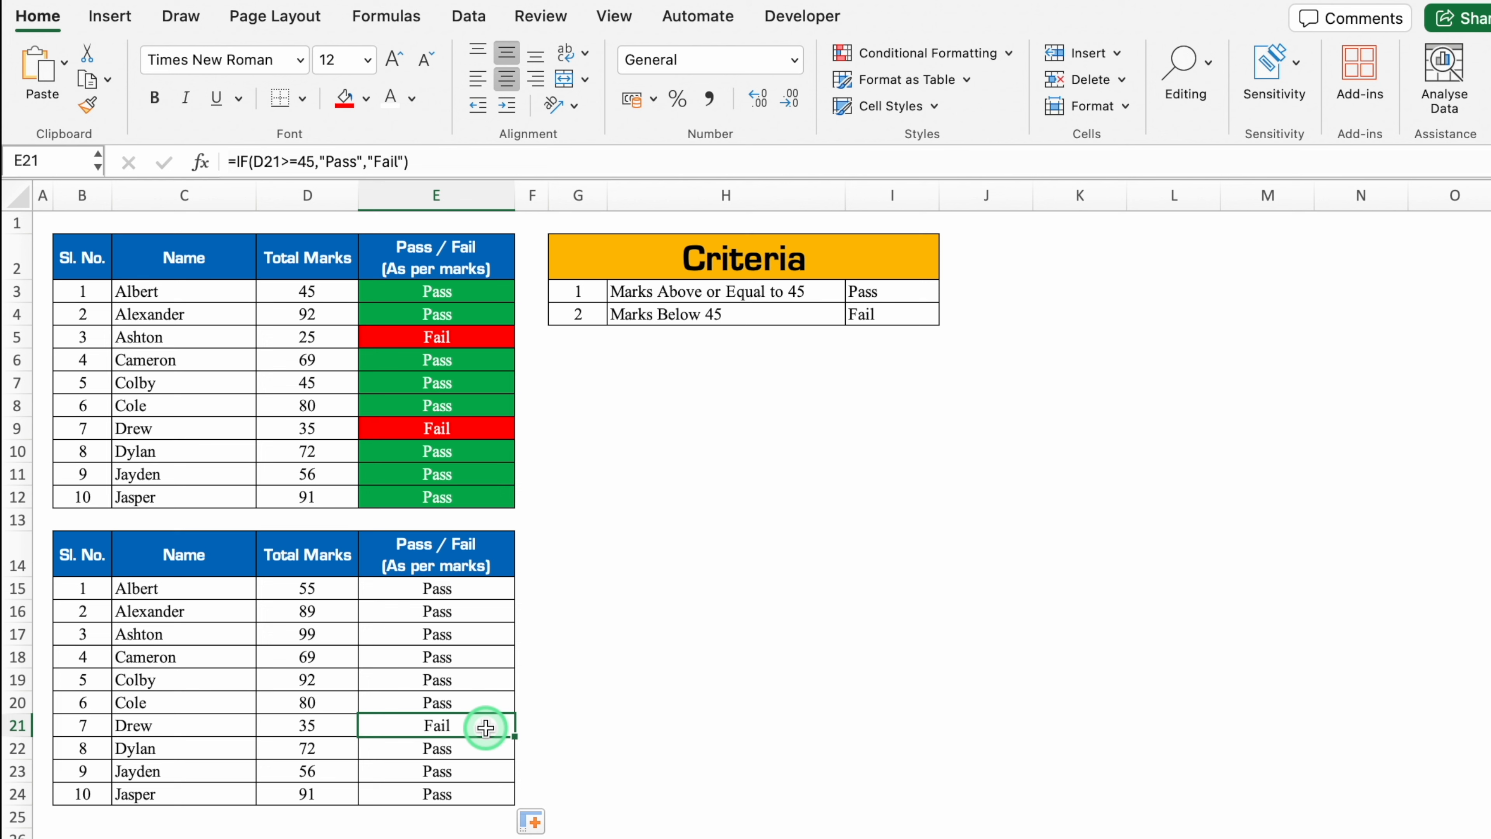
- Test the Pass / Fail formula by setting the total marks in D16 to 45 and in D17 to 44
click(310, 612)
text(45)
key(Return)
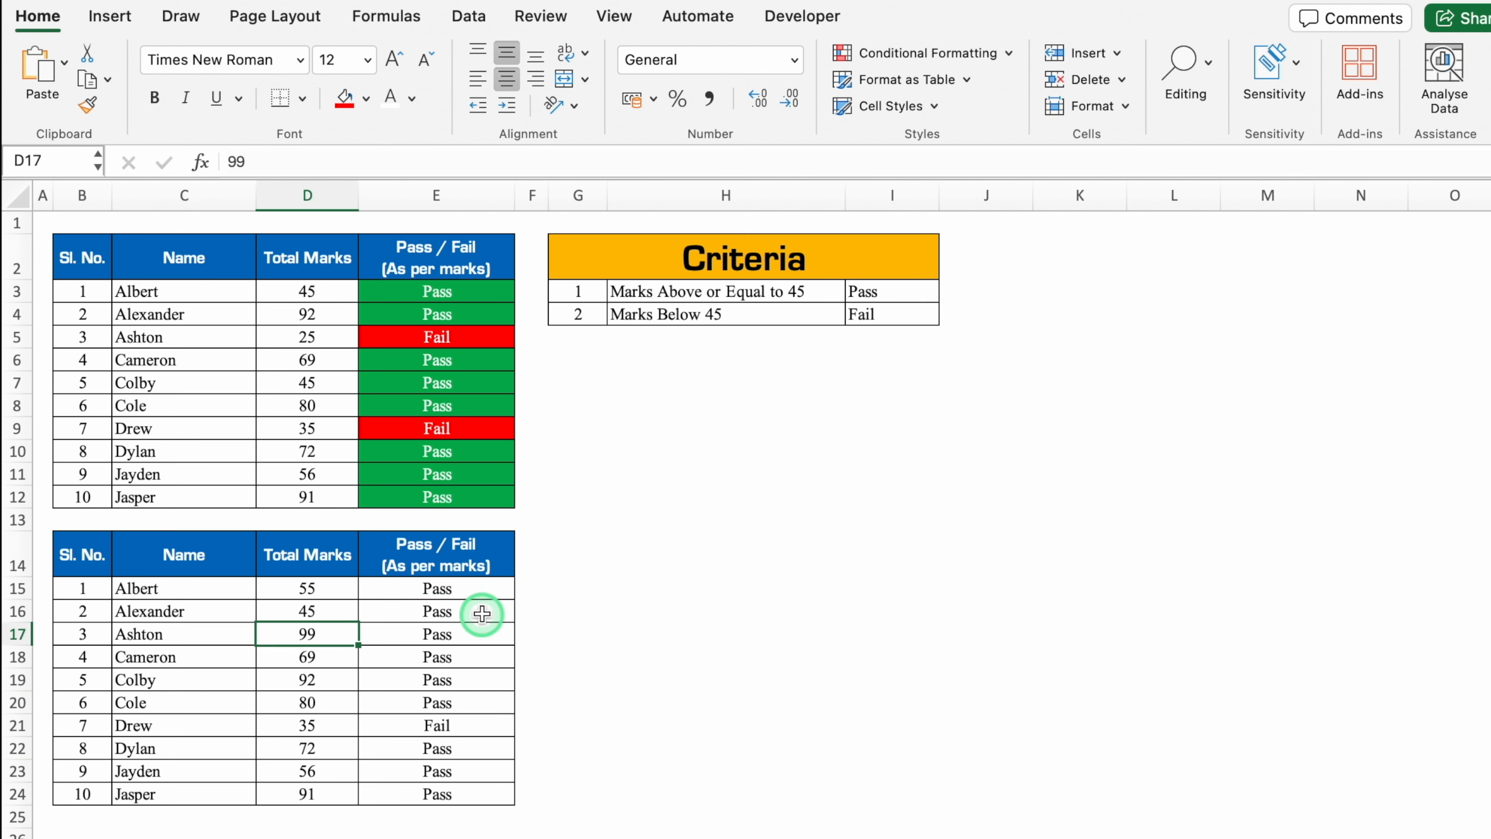
text(44)
key(Return)
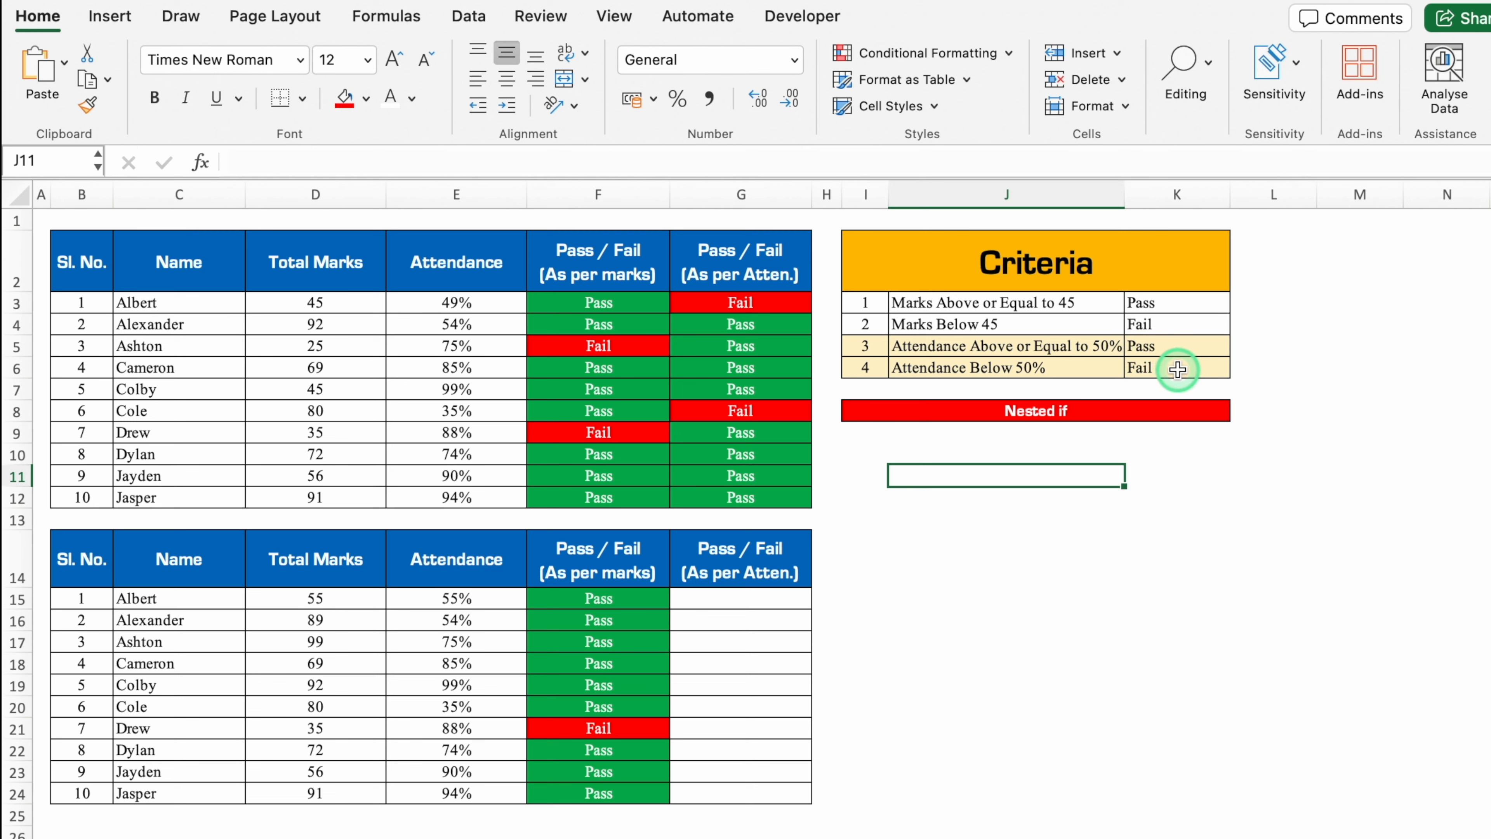
- Begin an IF formula in cell G15 that returns "Fail" when the attendance in E15 is below 50%
click(763, 599)
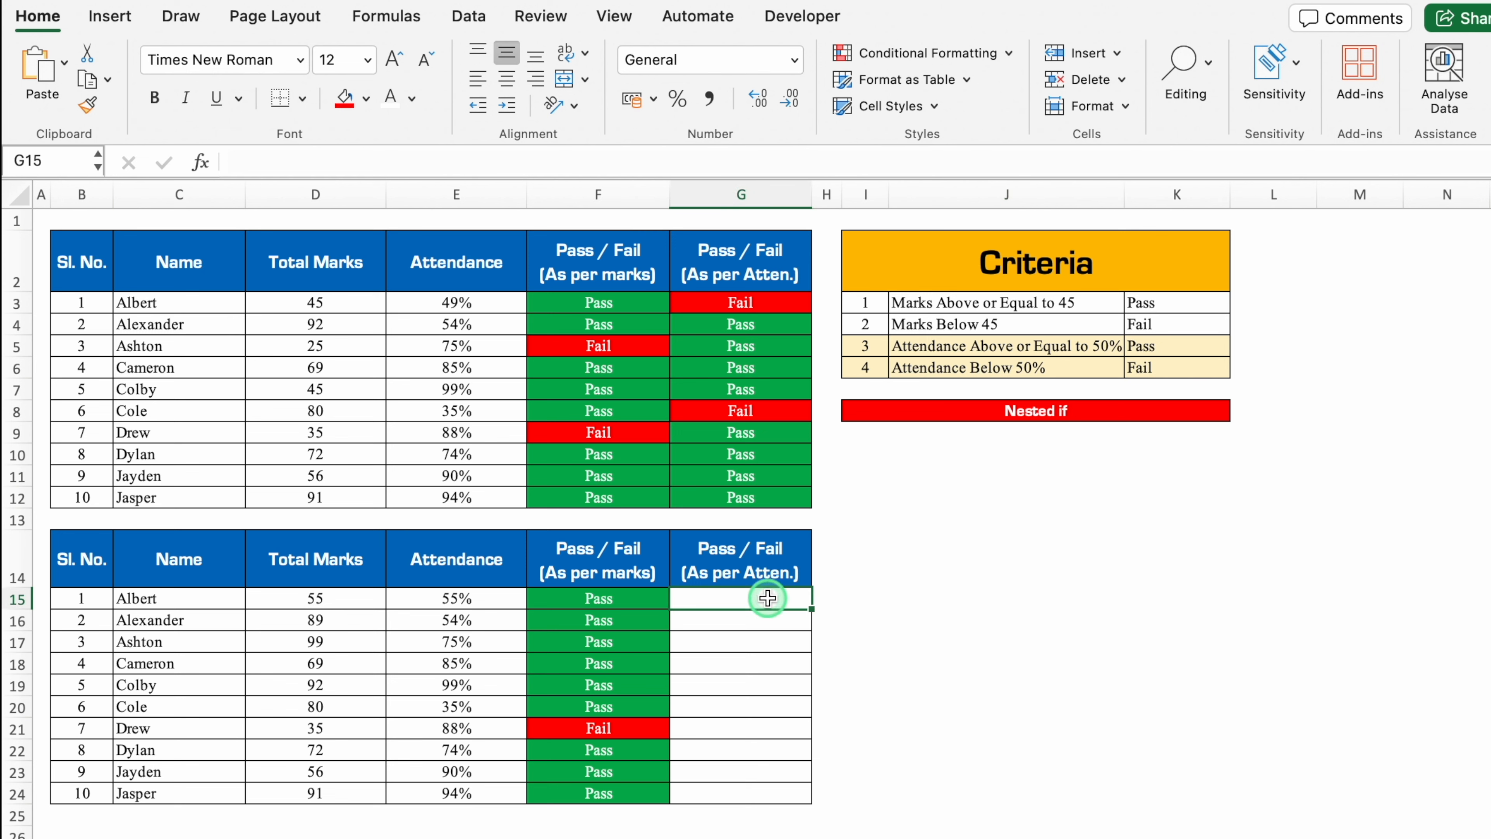
text(=if)
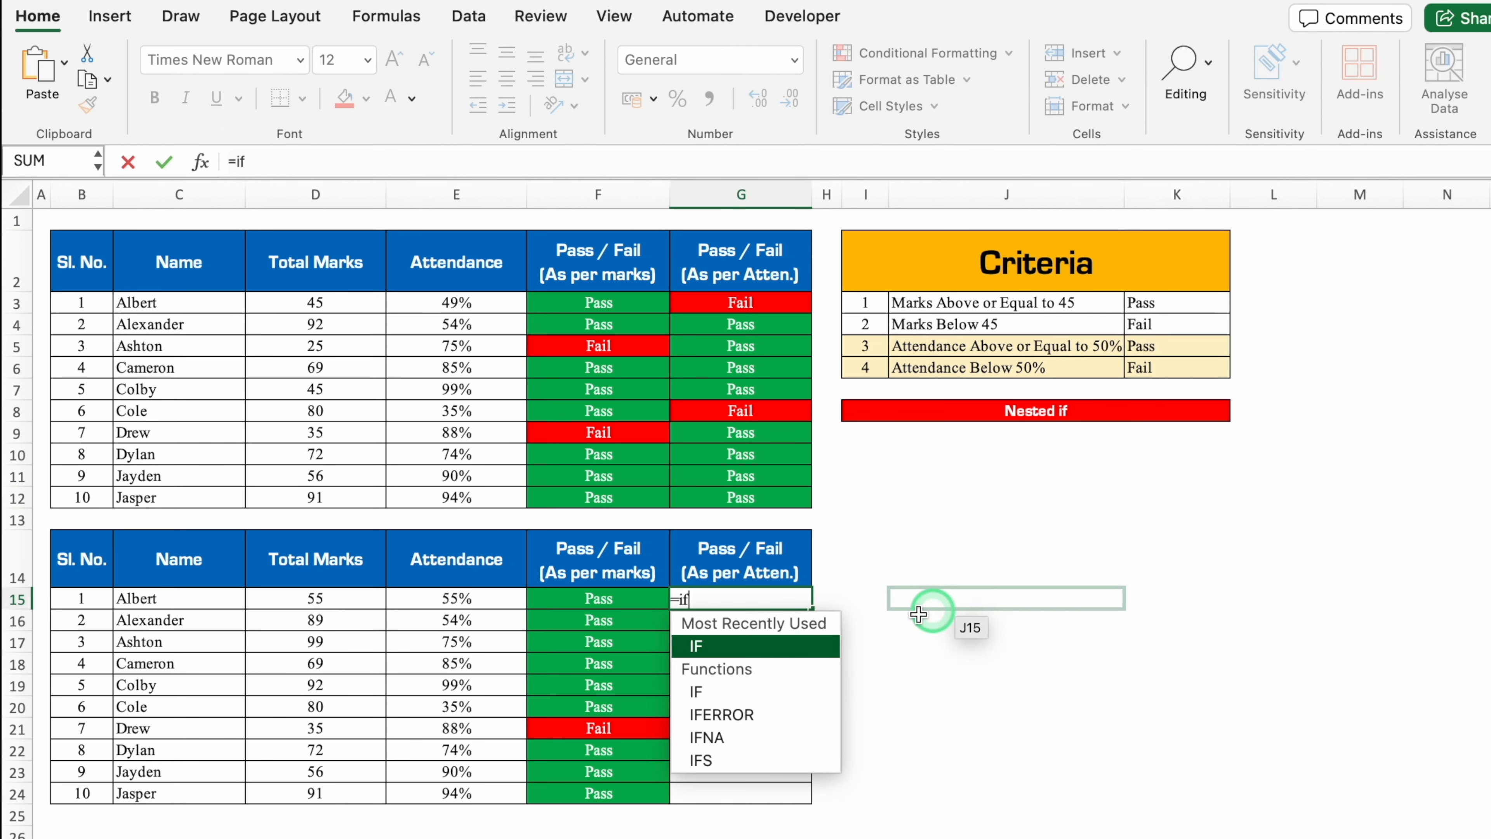
double_click(783, 647)
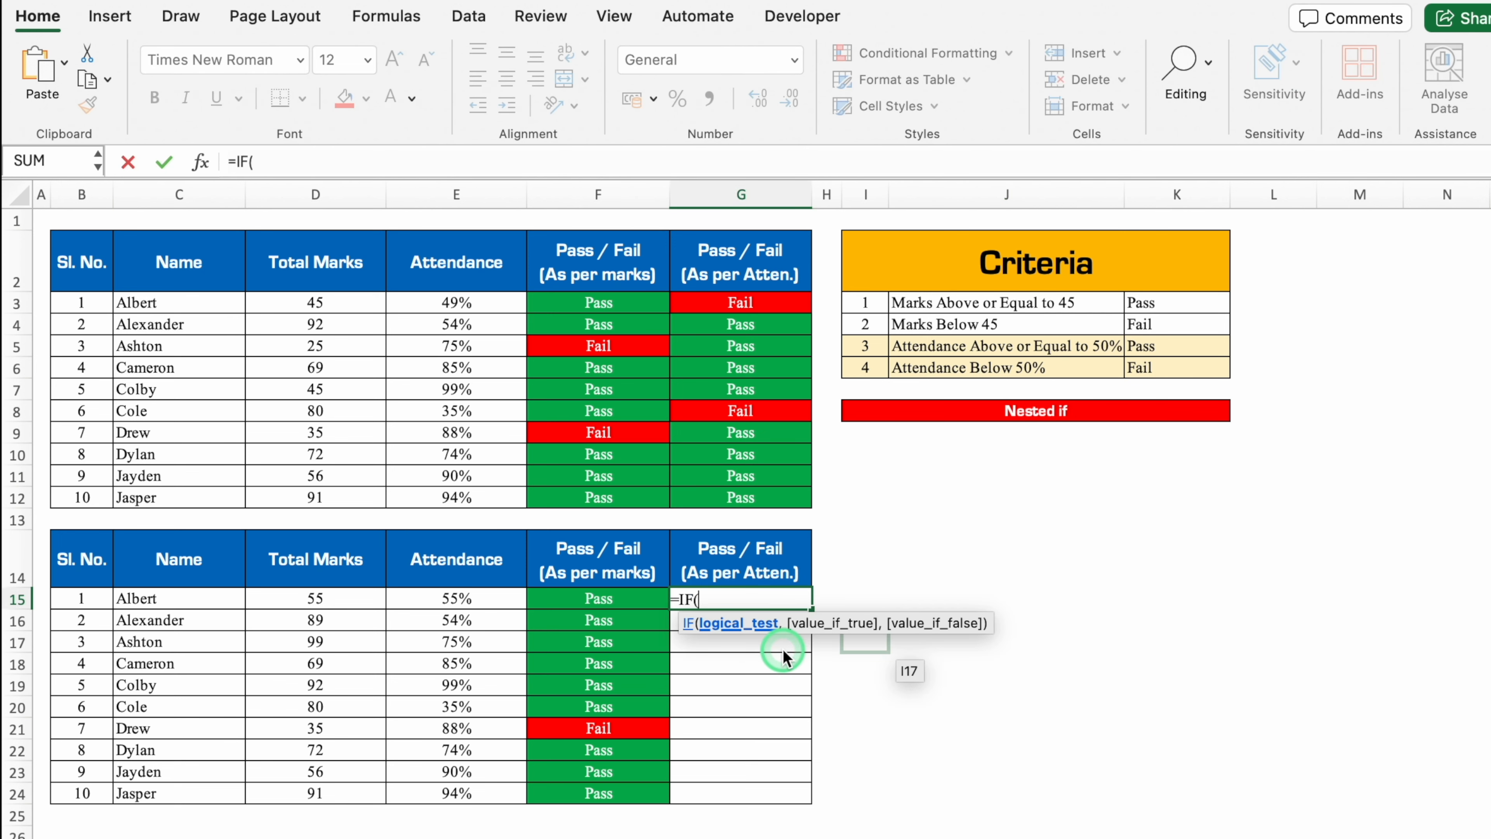
click(498, 600)
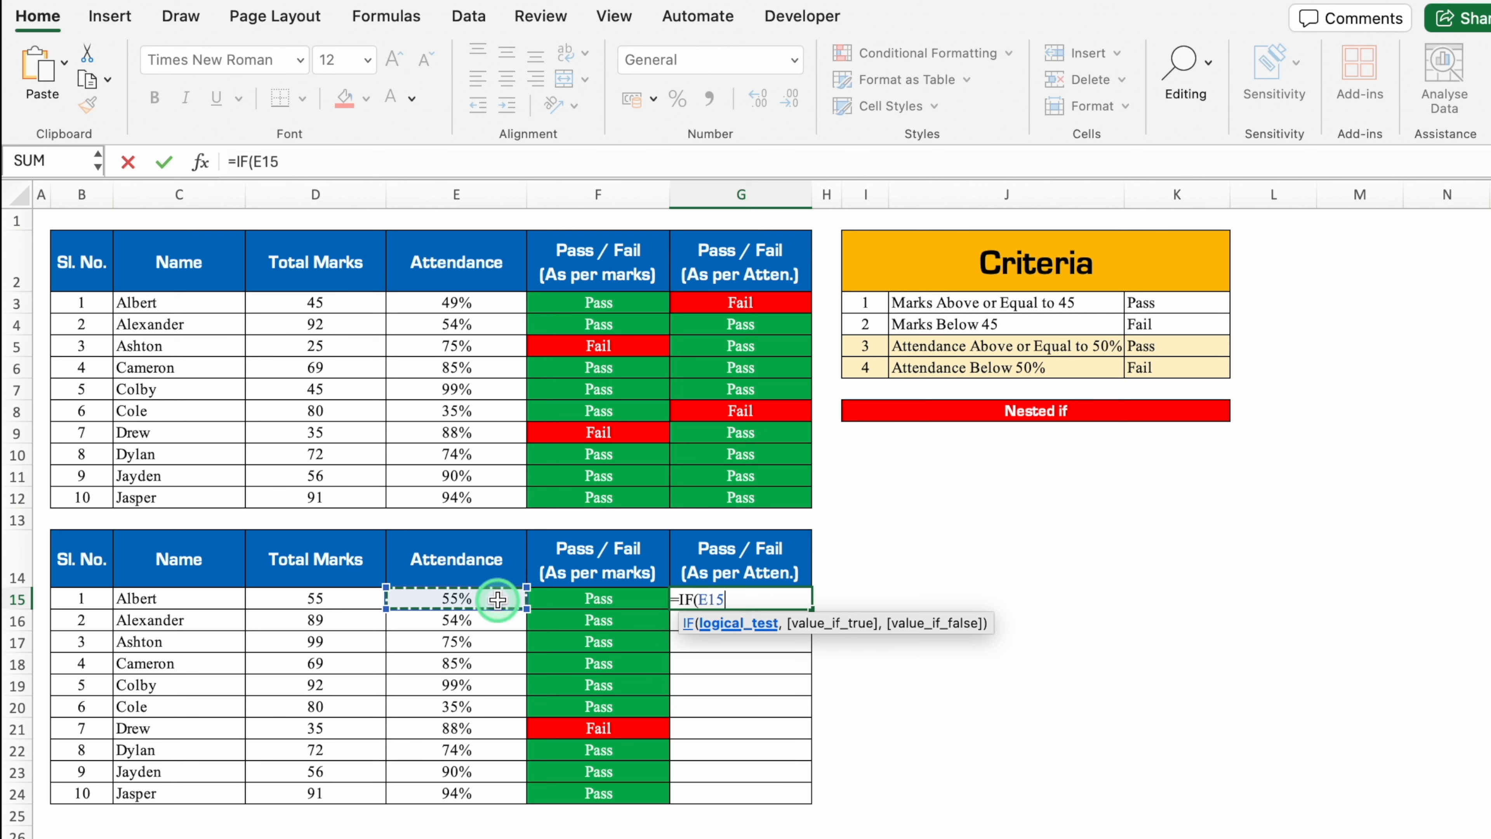
text(<50%,)
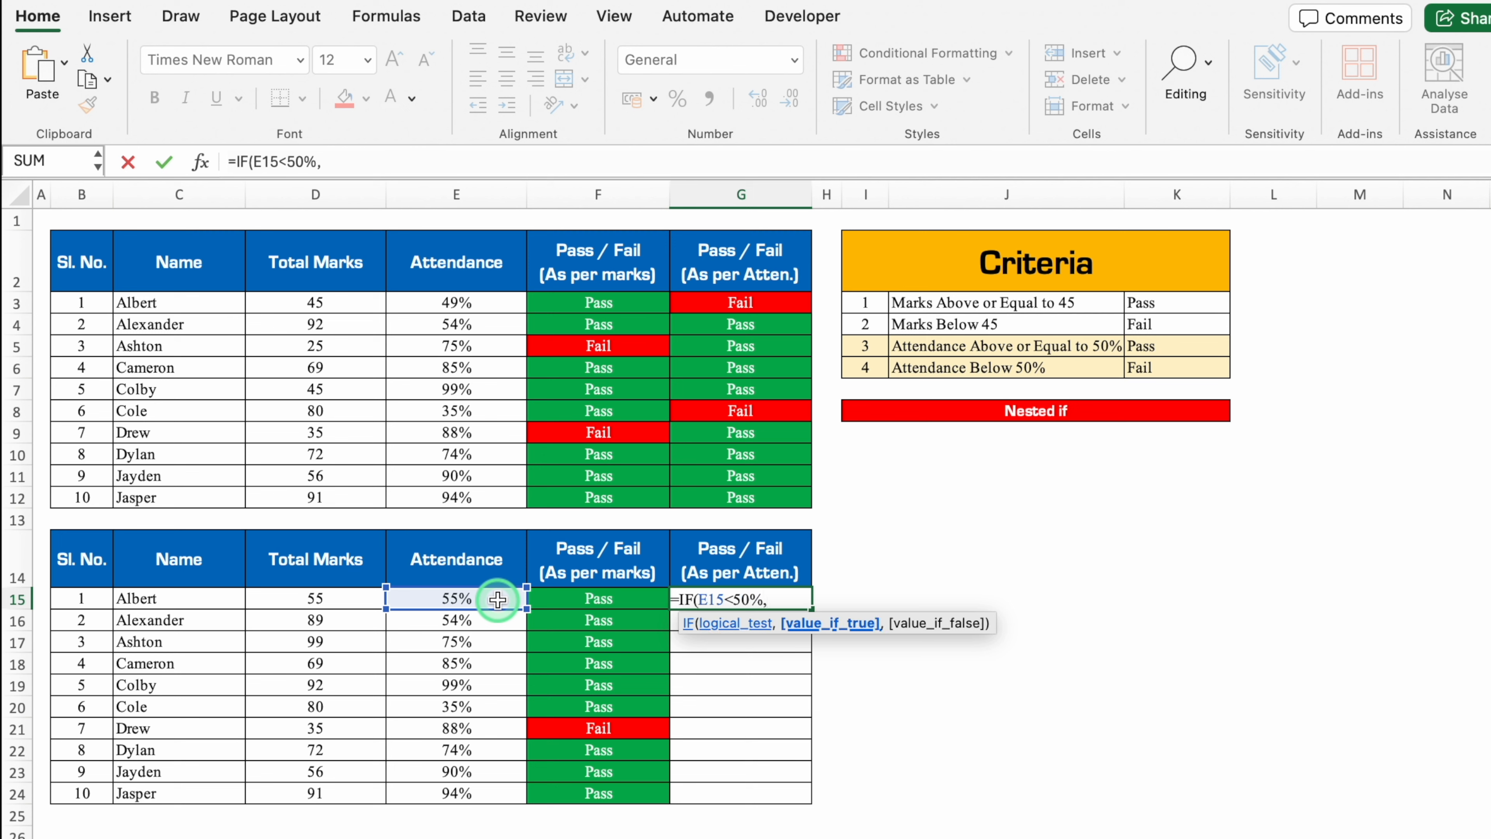
text("Fail",)
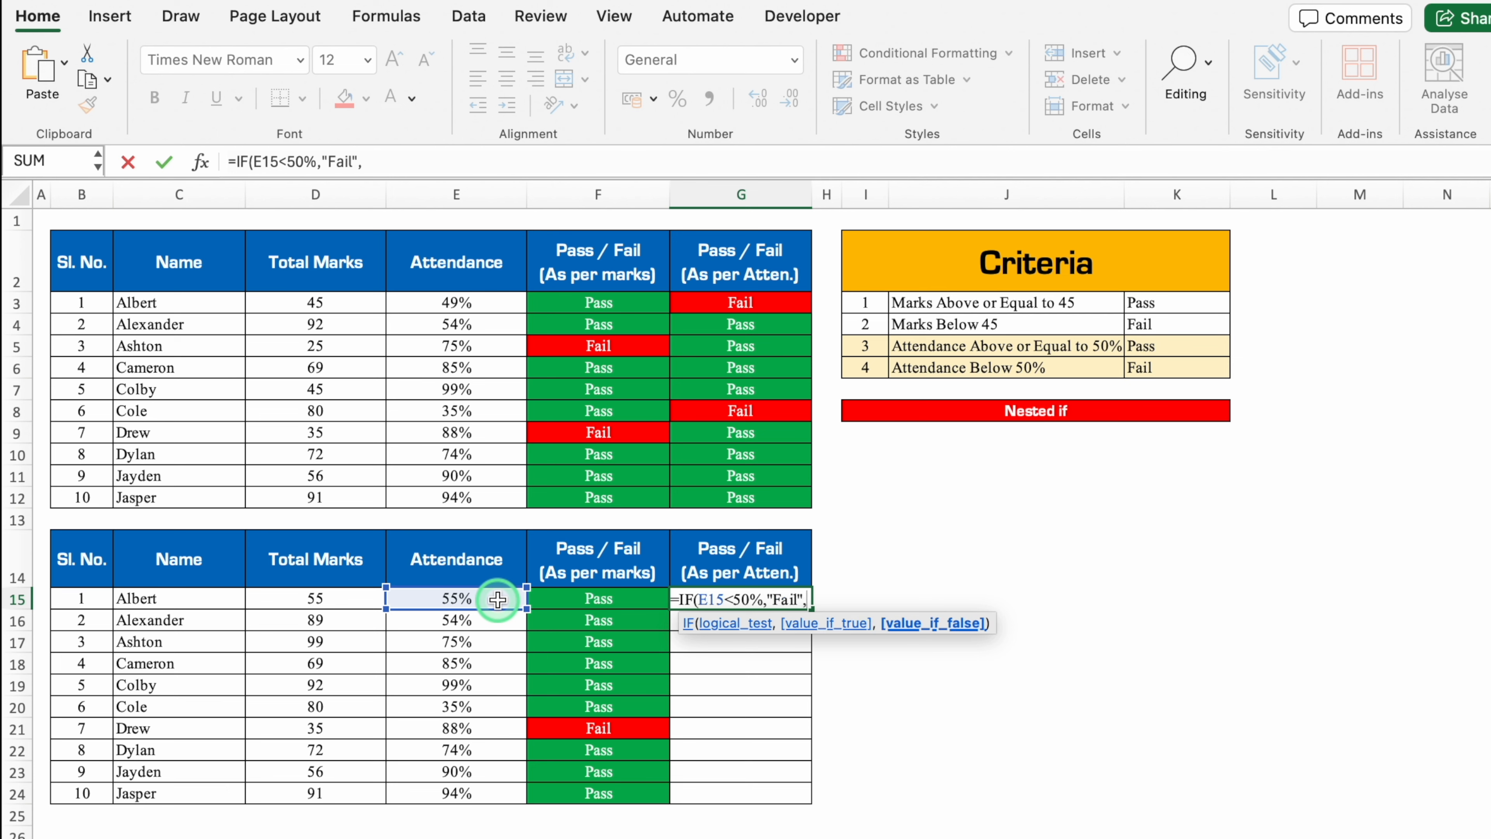
- Nest a second IF as the false result in G15, returning "Pass" when E15>=50%
text(IF()
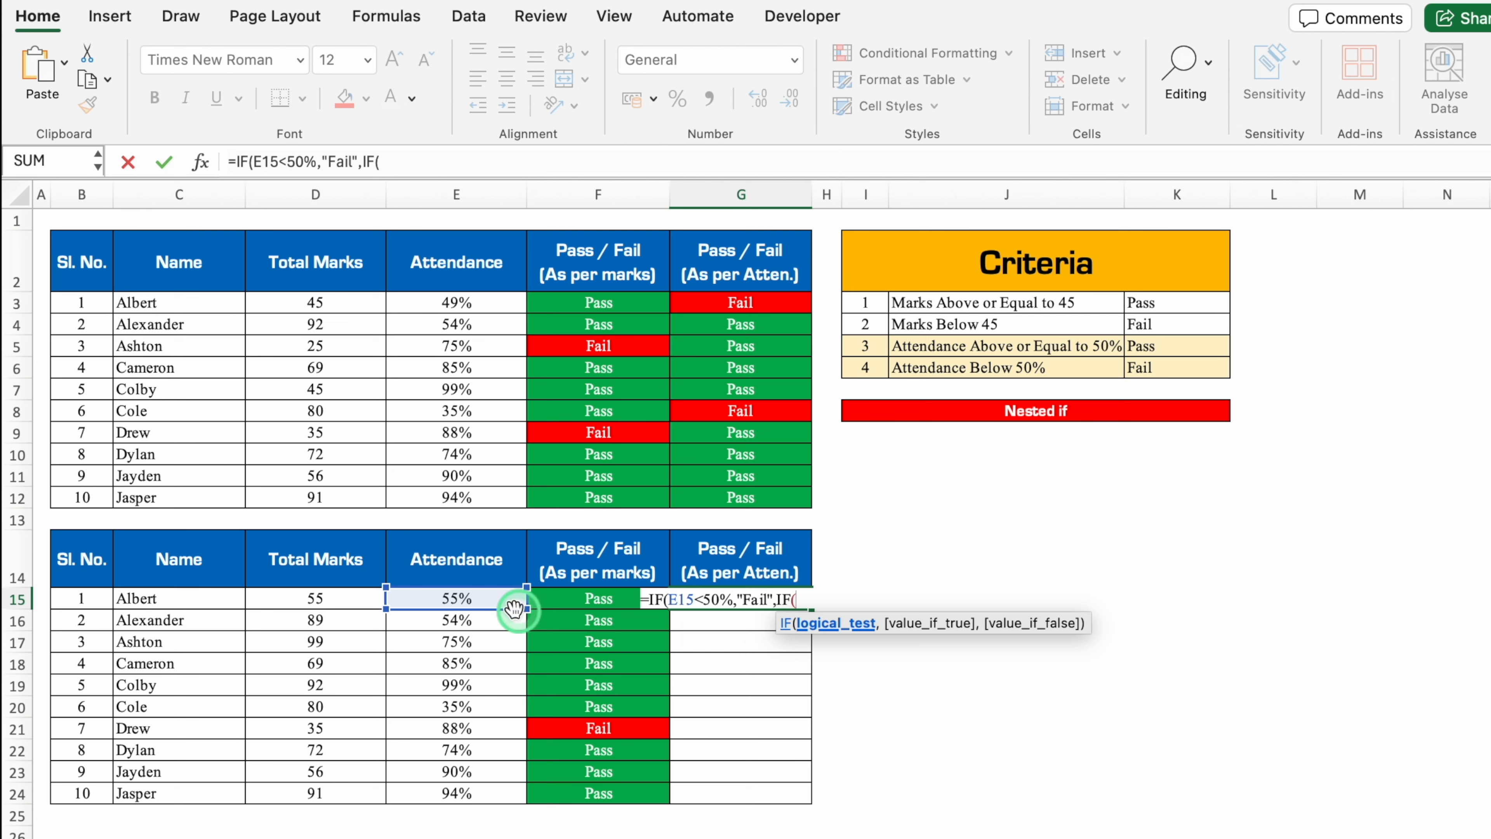
click(475, 597)
text(>=)
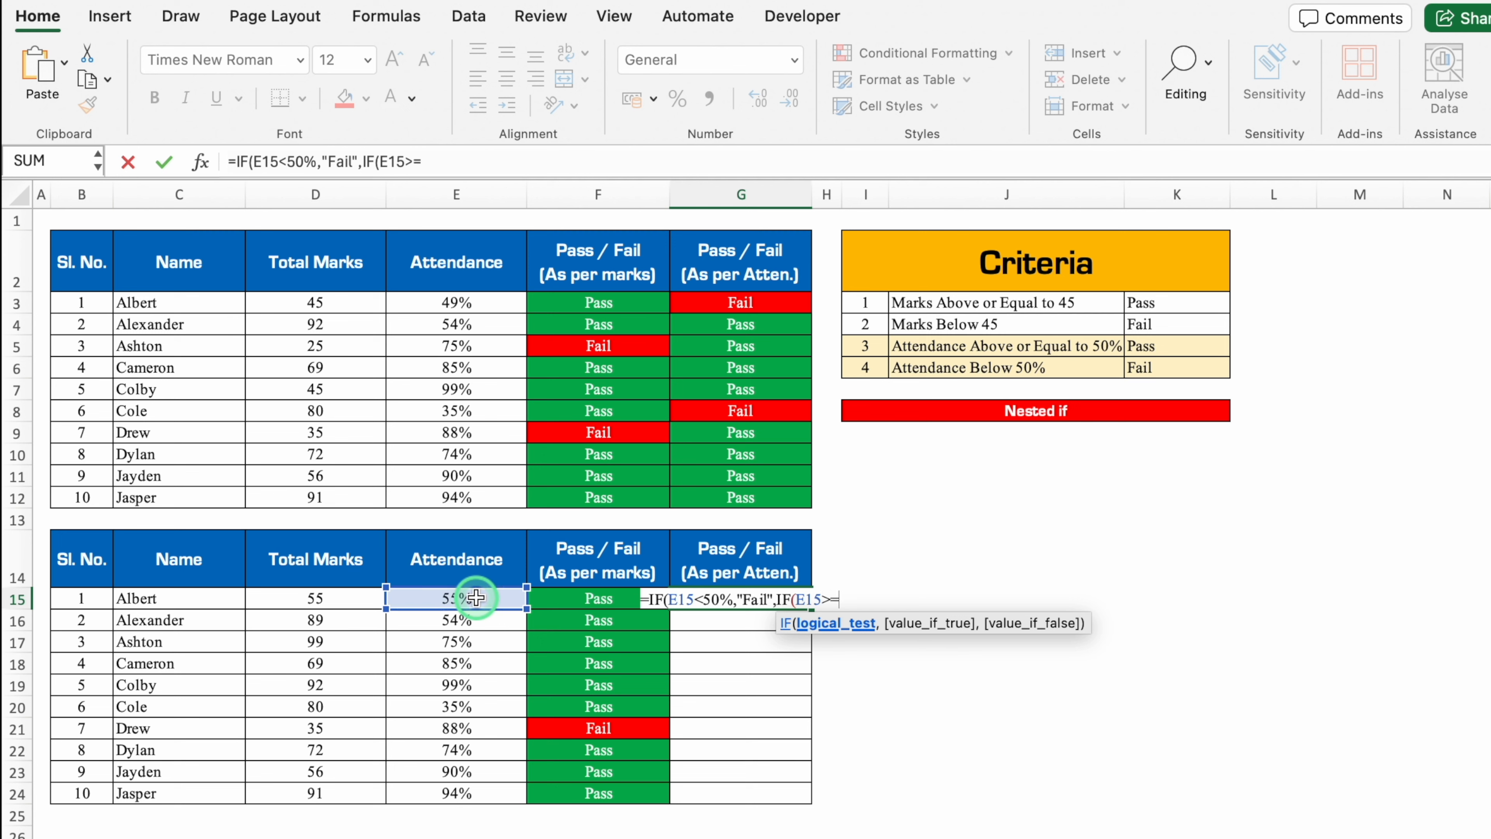
text(50%,)
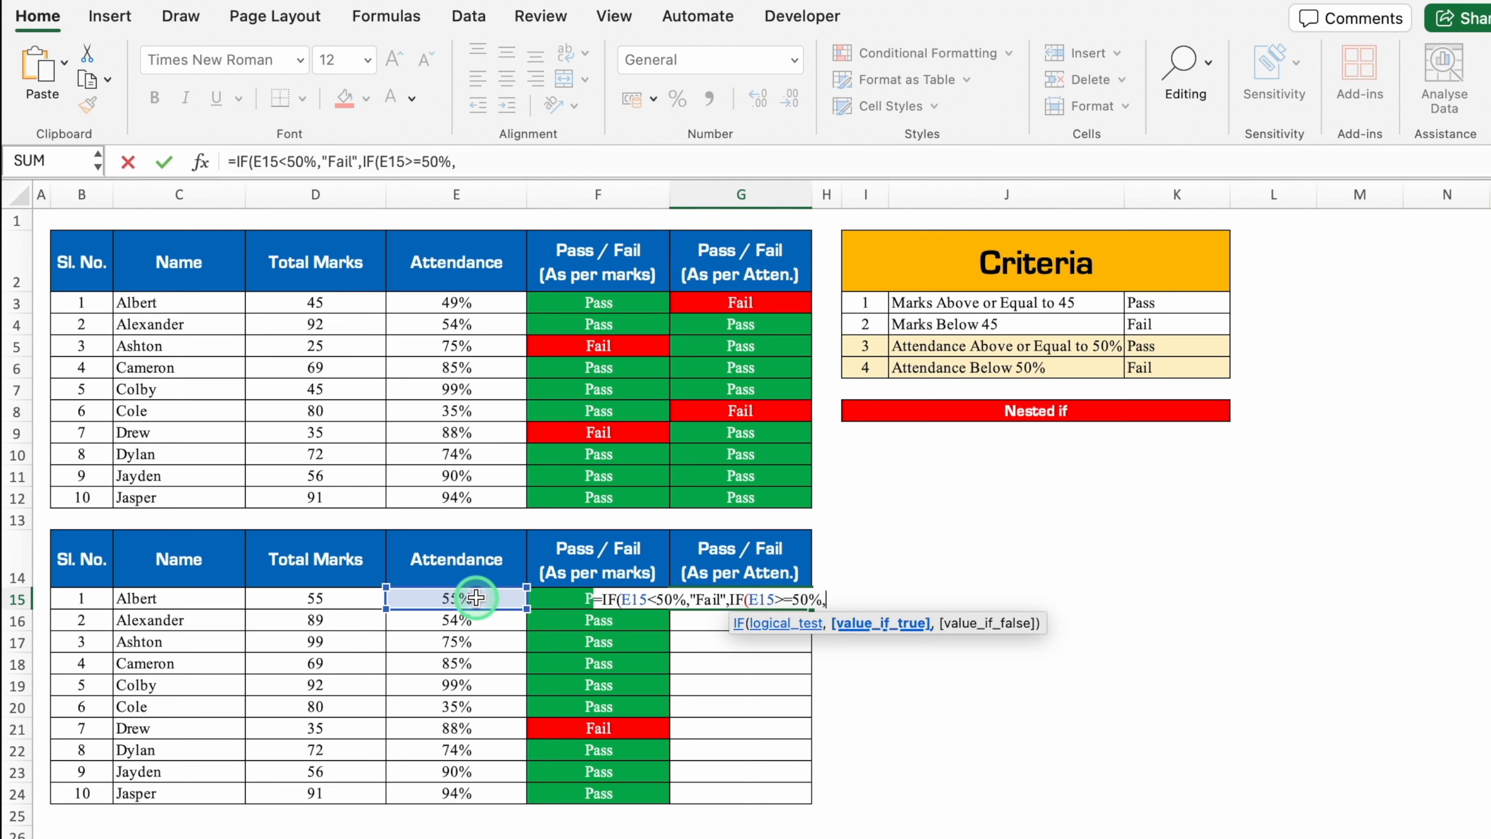
text("Pass"))
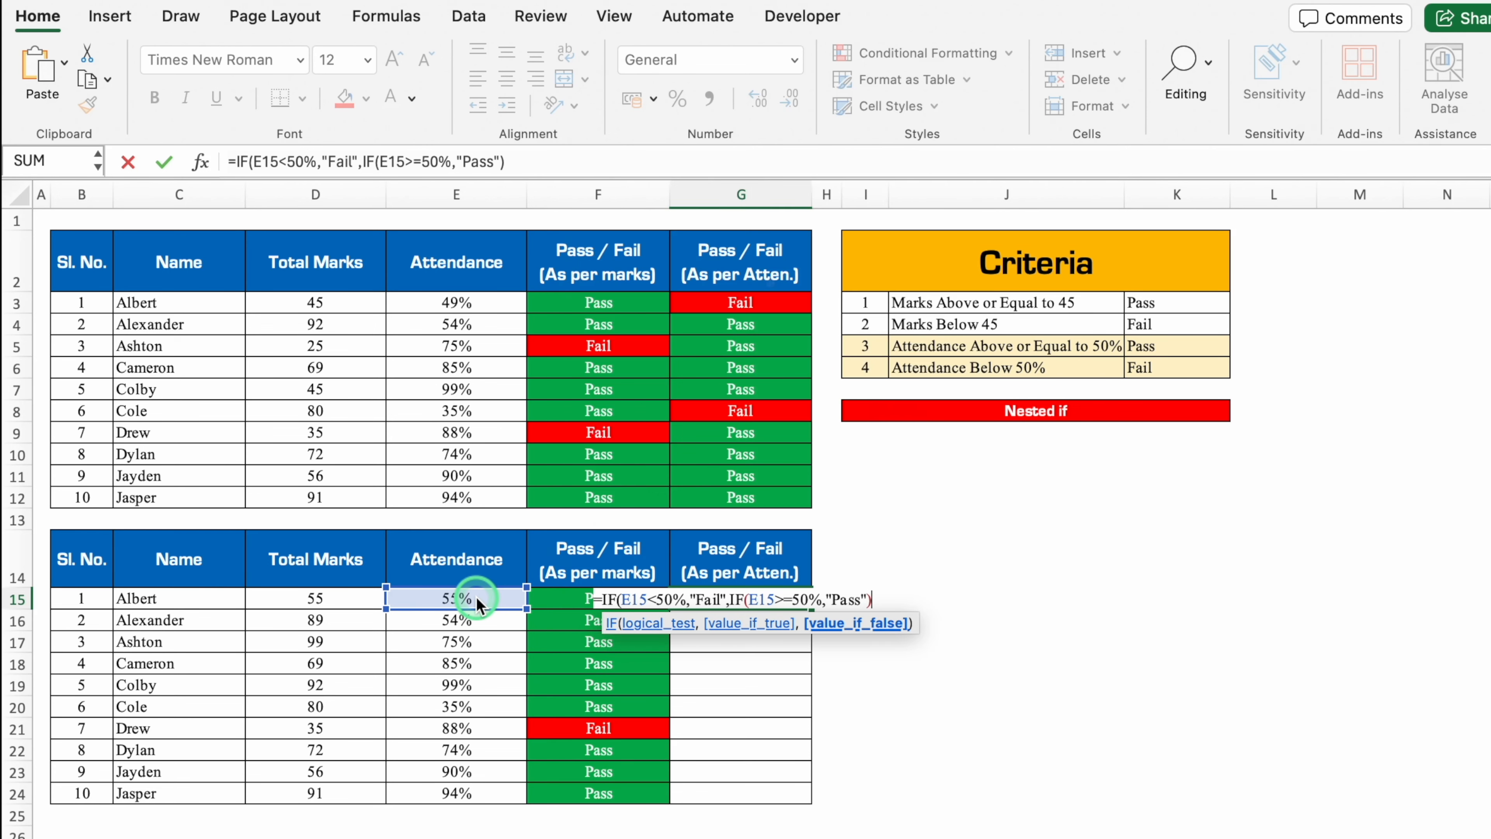
- Decline the suggested formula correction and finish the nested G15 formula with a second closing parenthesis
key(Return)
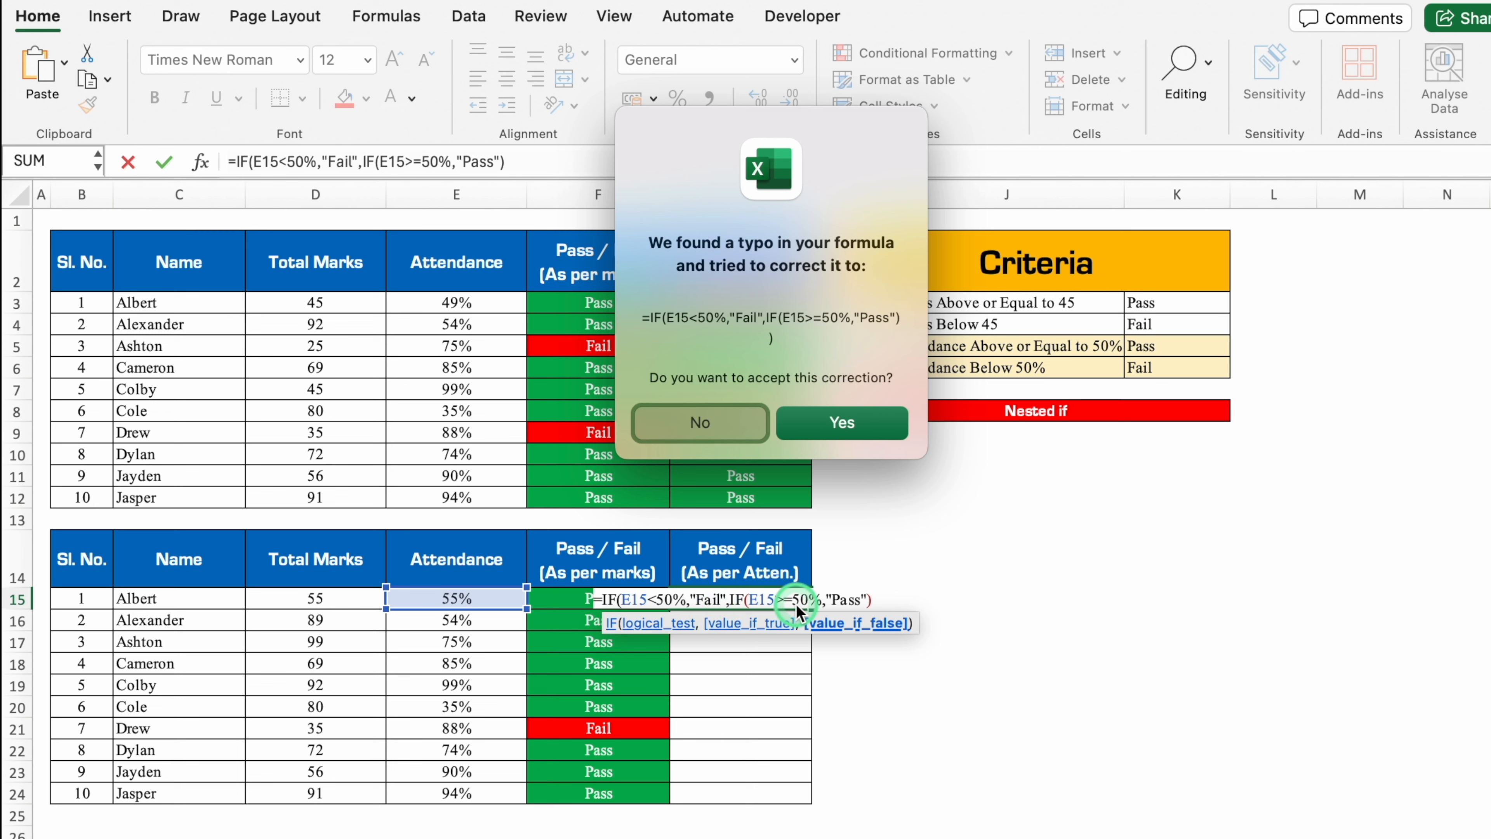
click(713, 428)
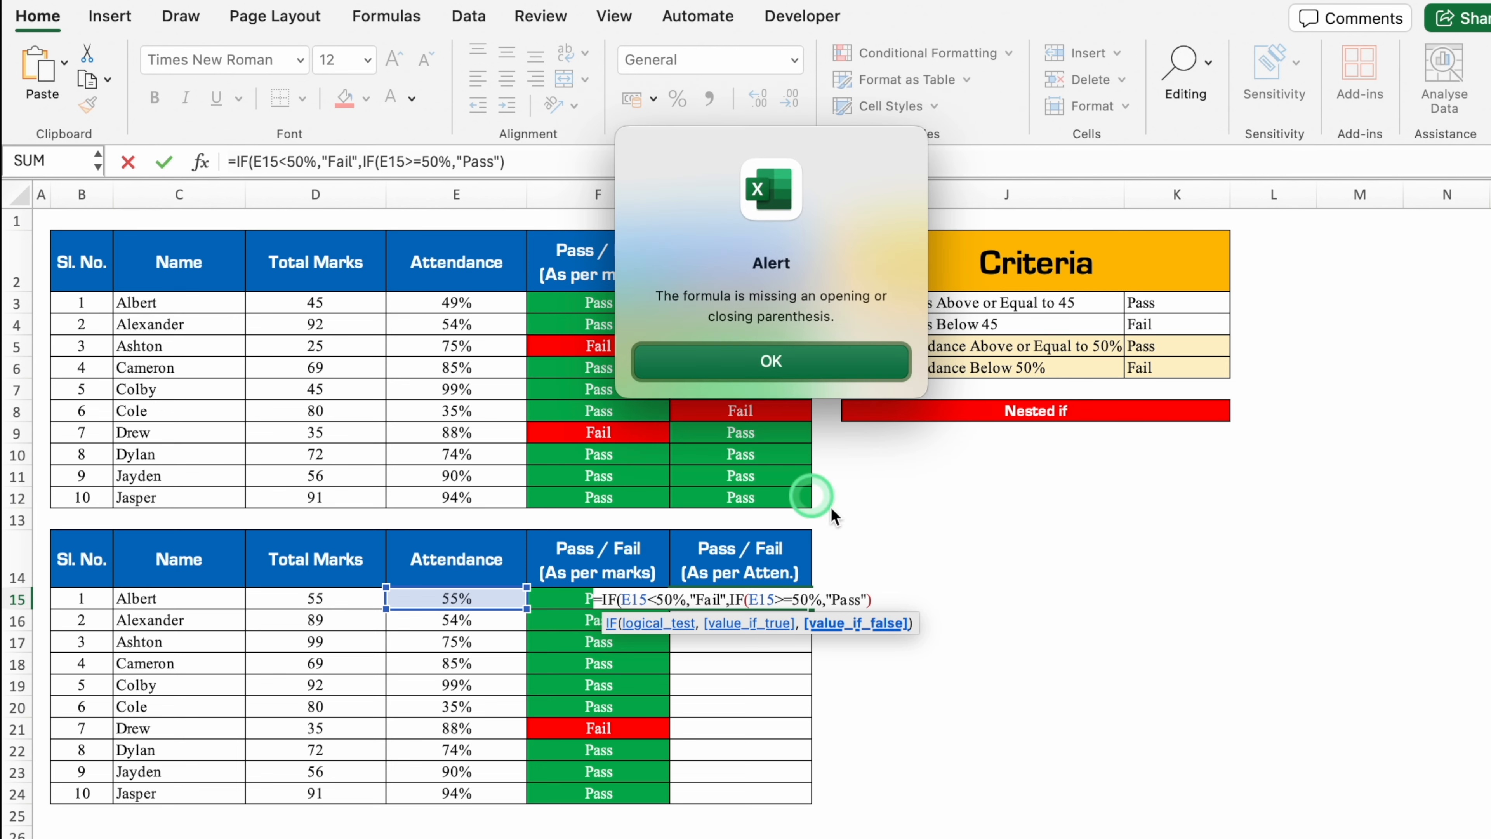
key(Return)
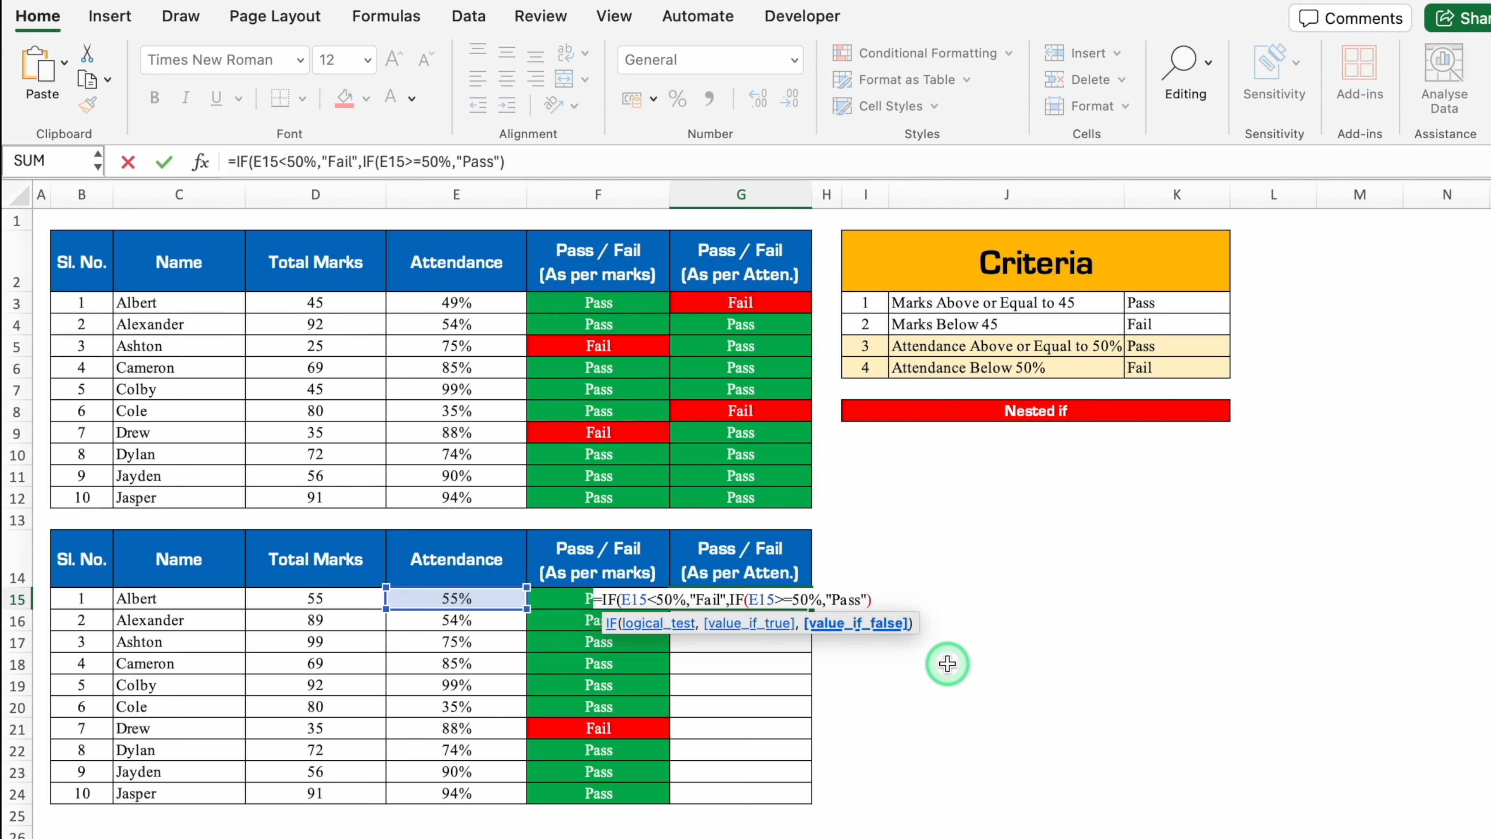
text())
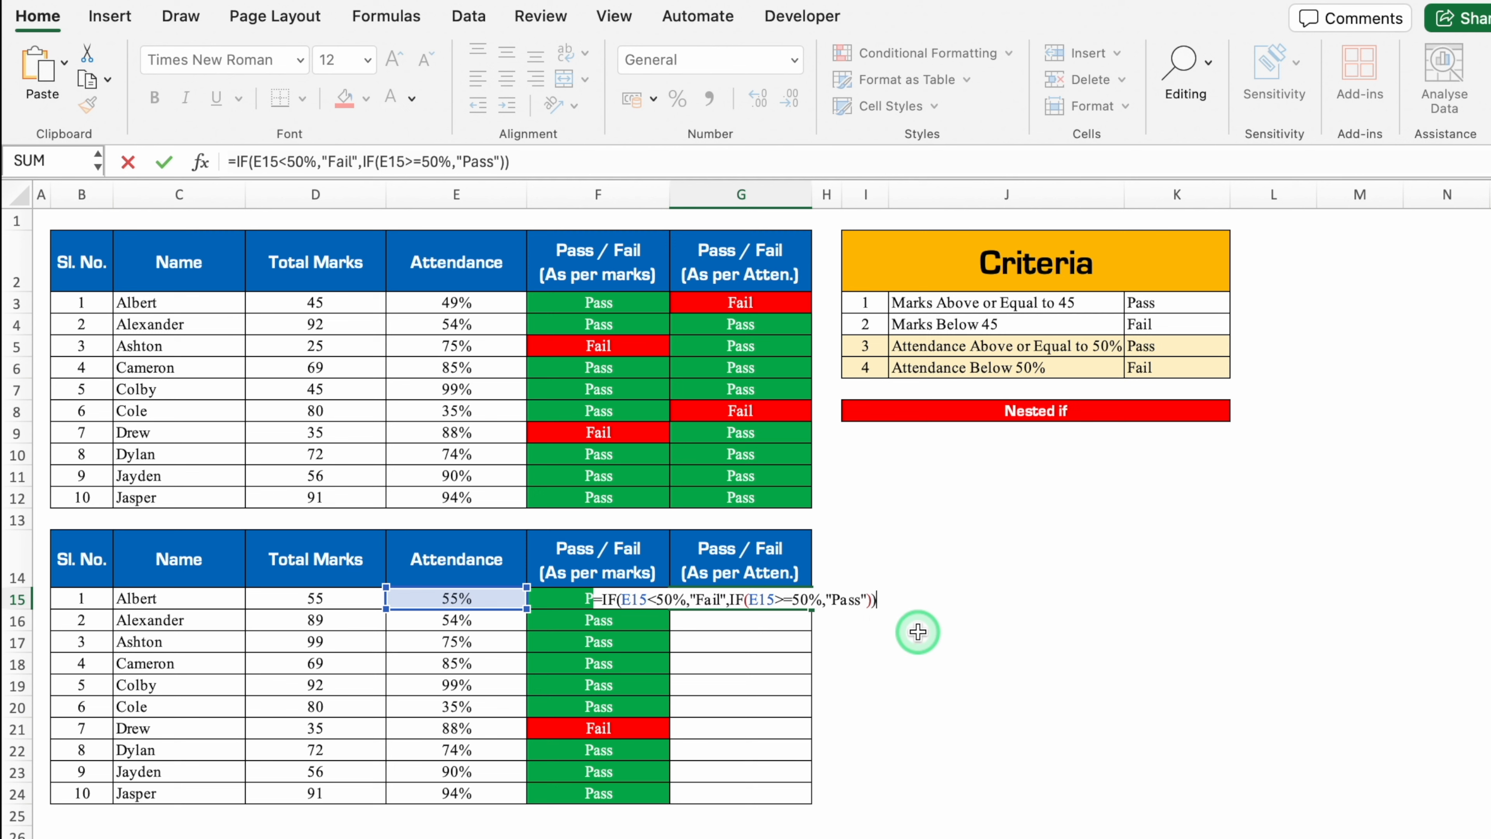
key(Return)
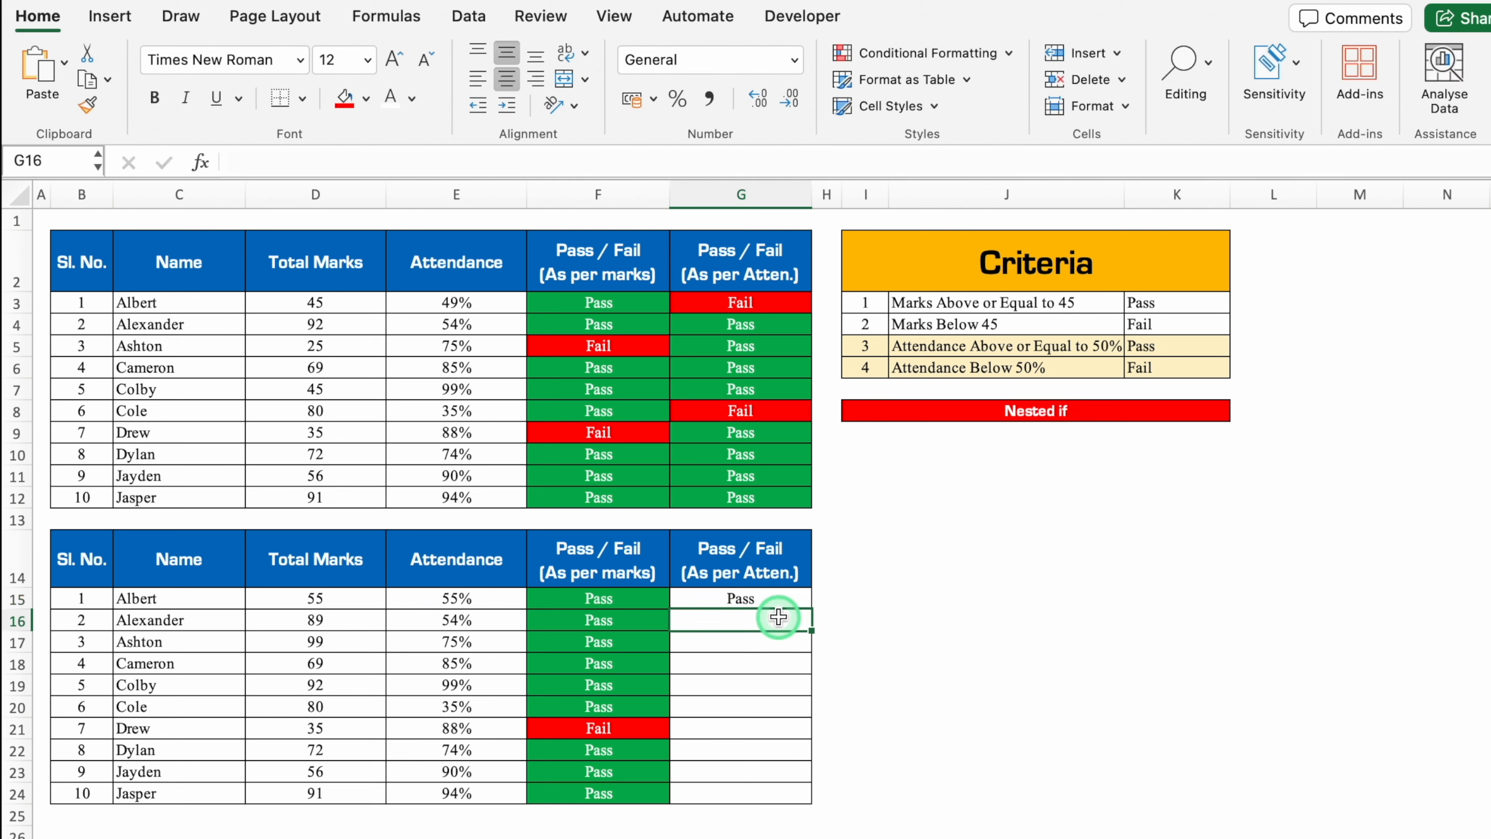
- Fill the nested IF formula from G15 down to G24 and inspect the result in G20
click(772, 600)
drag(811, 609, 815, 803)
click(776, 710)
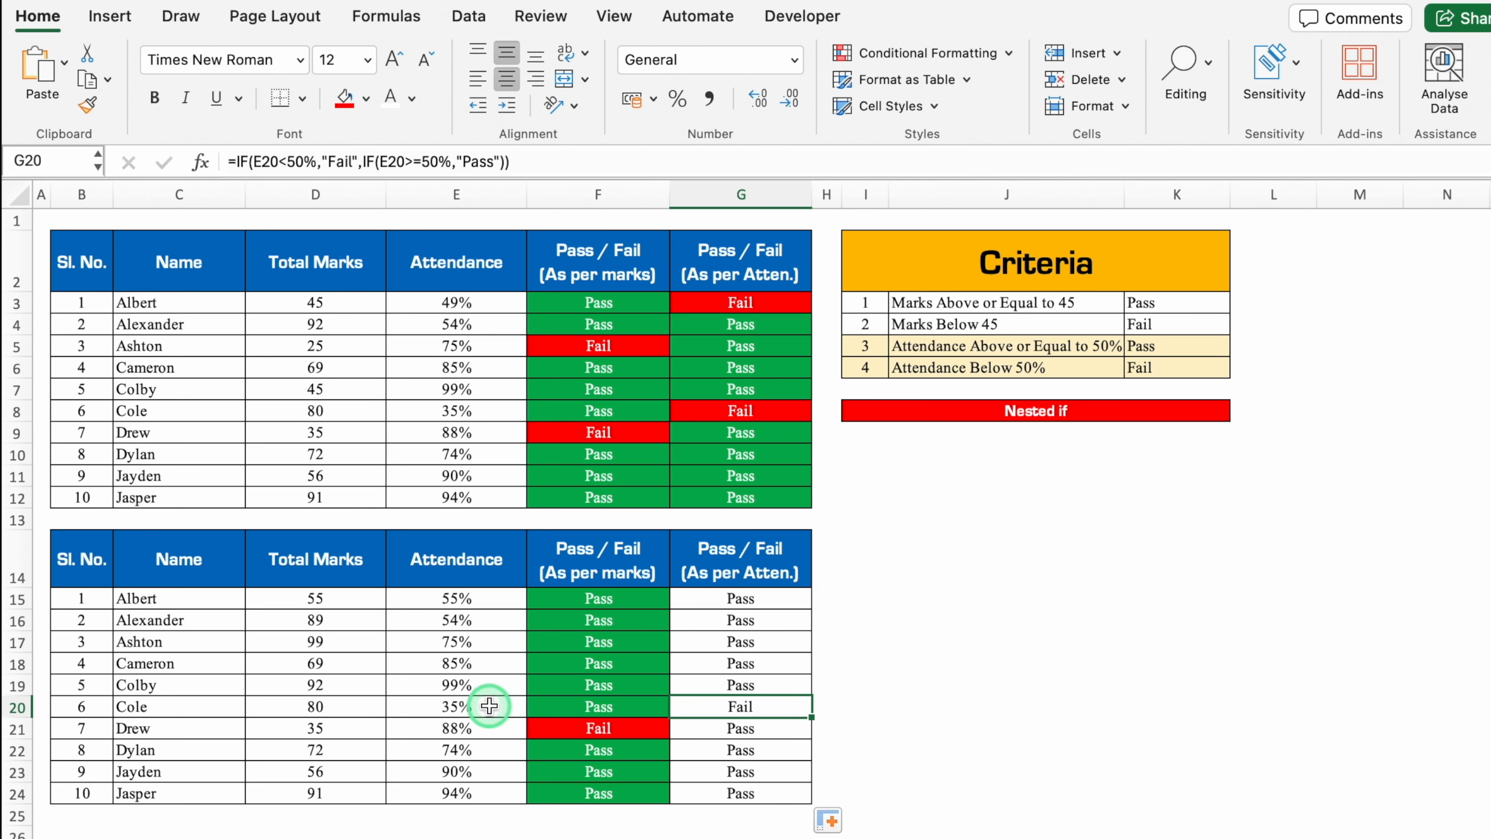
- Test the attendance formula by setting E16 to 45%, E17 to 49% and E18 to 50%, and check the result in G18
click(488, 620)
text(45)
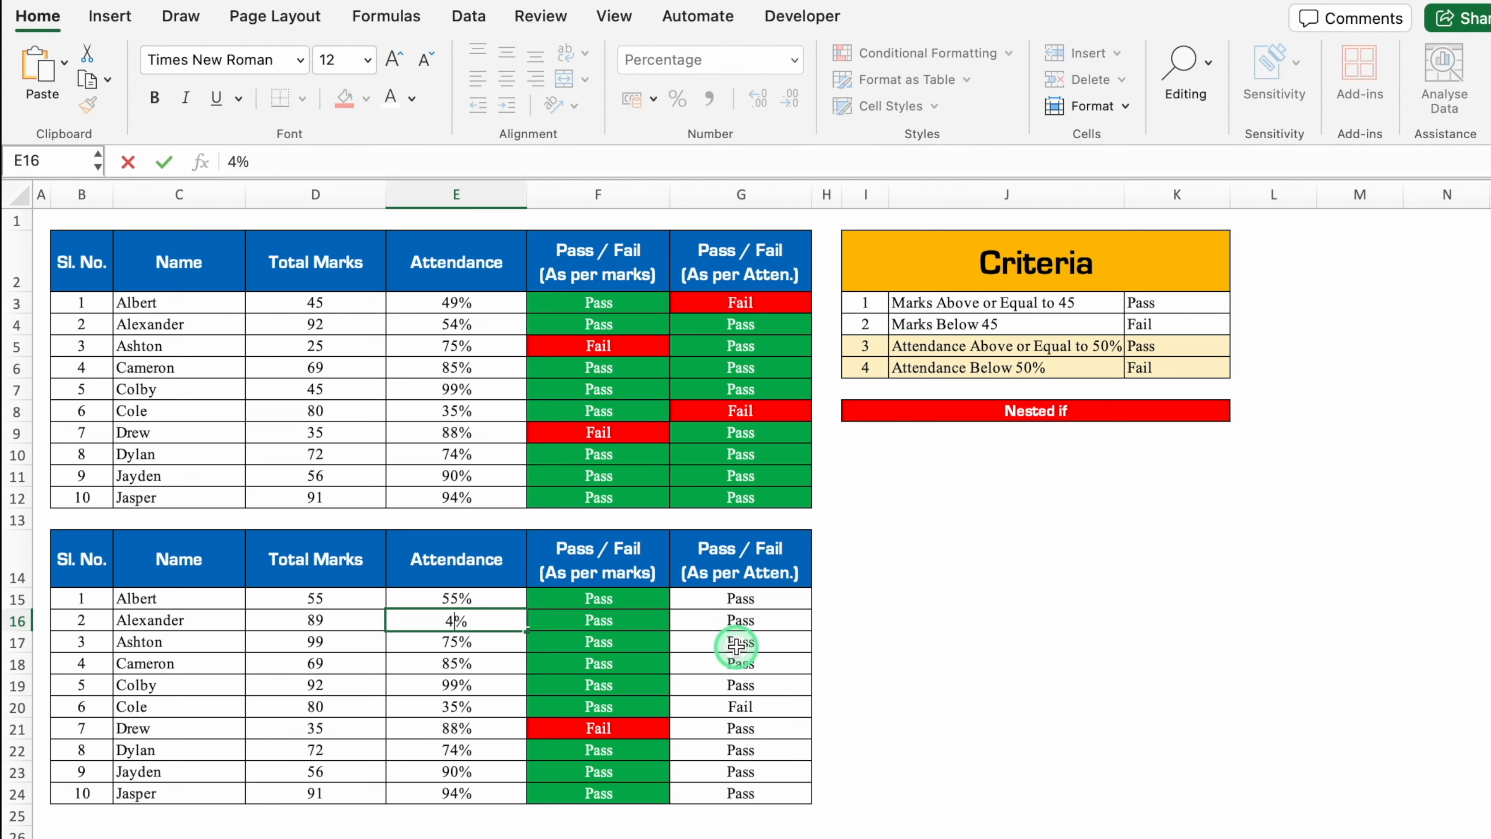
key(Return)
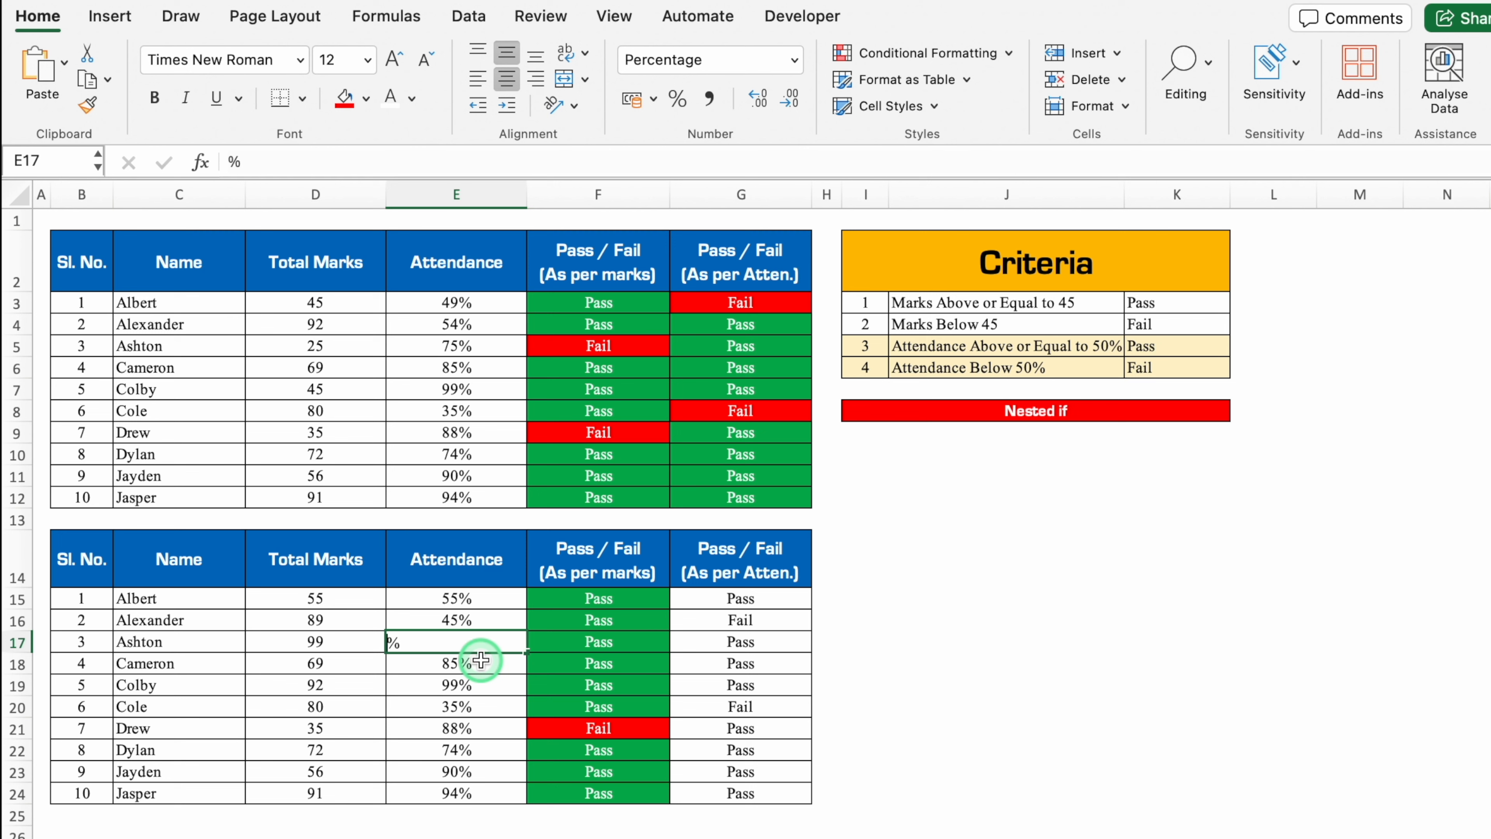
text(49)
key(Return)
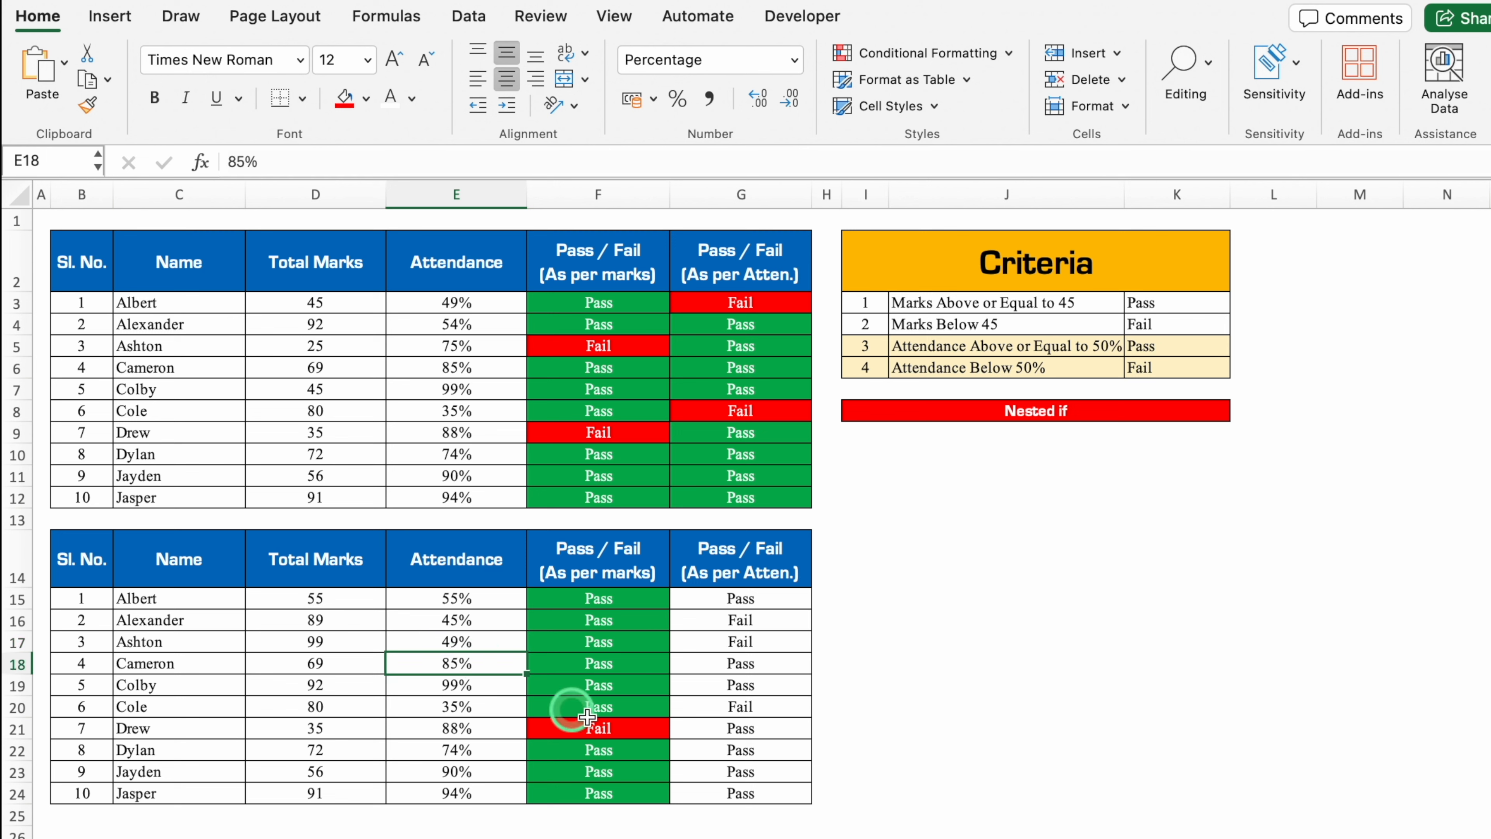
text(50)
key(Return)
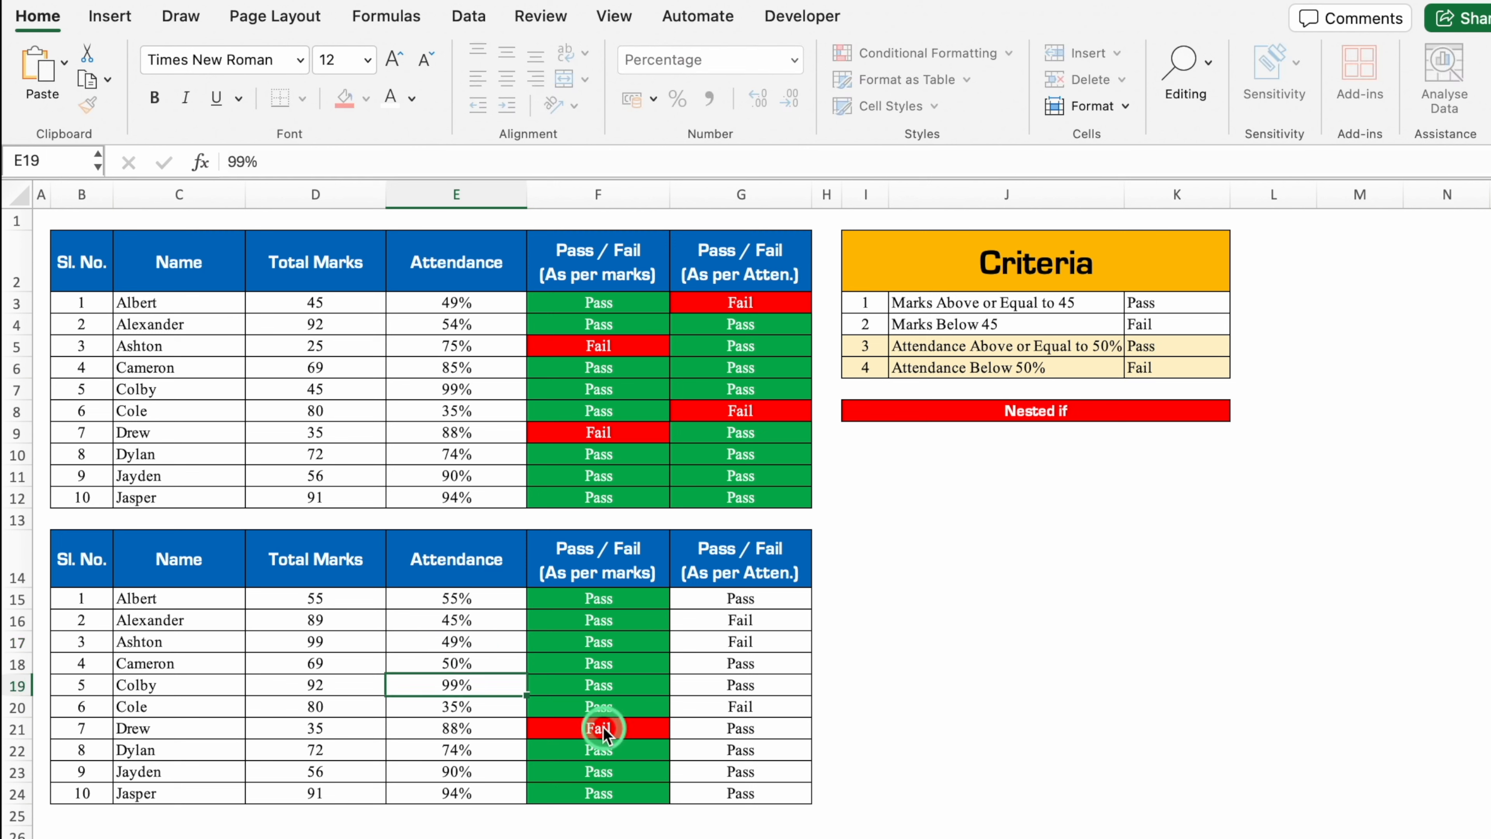
click(742, 663)
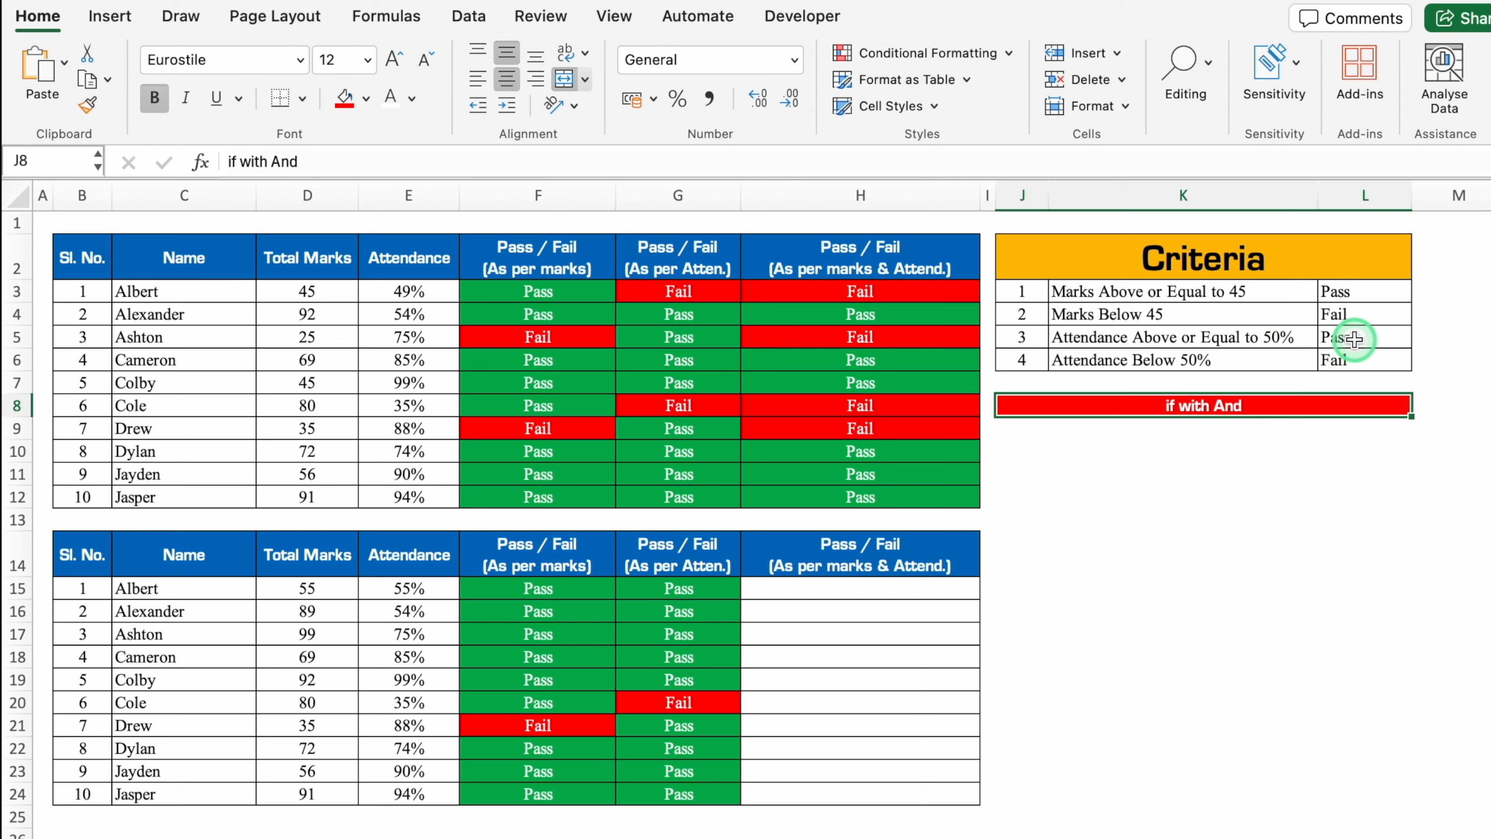
- Start an IF formula in H15 with the AND test D15>=45 and E15>=50%
click(919, 587)
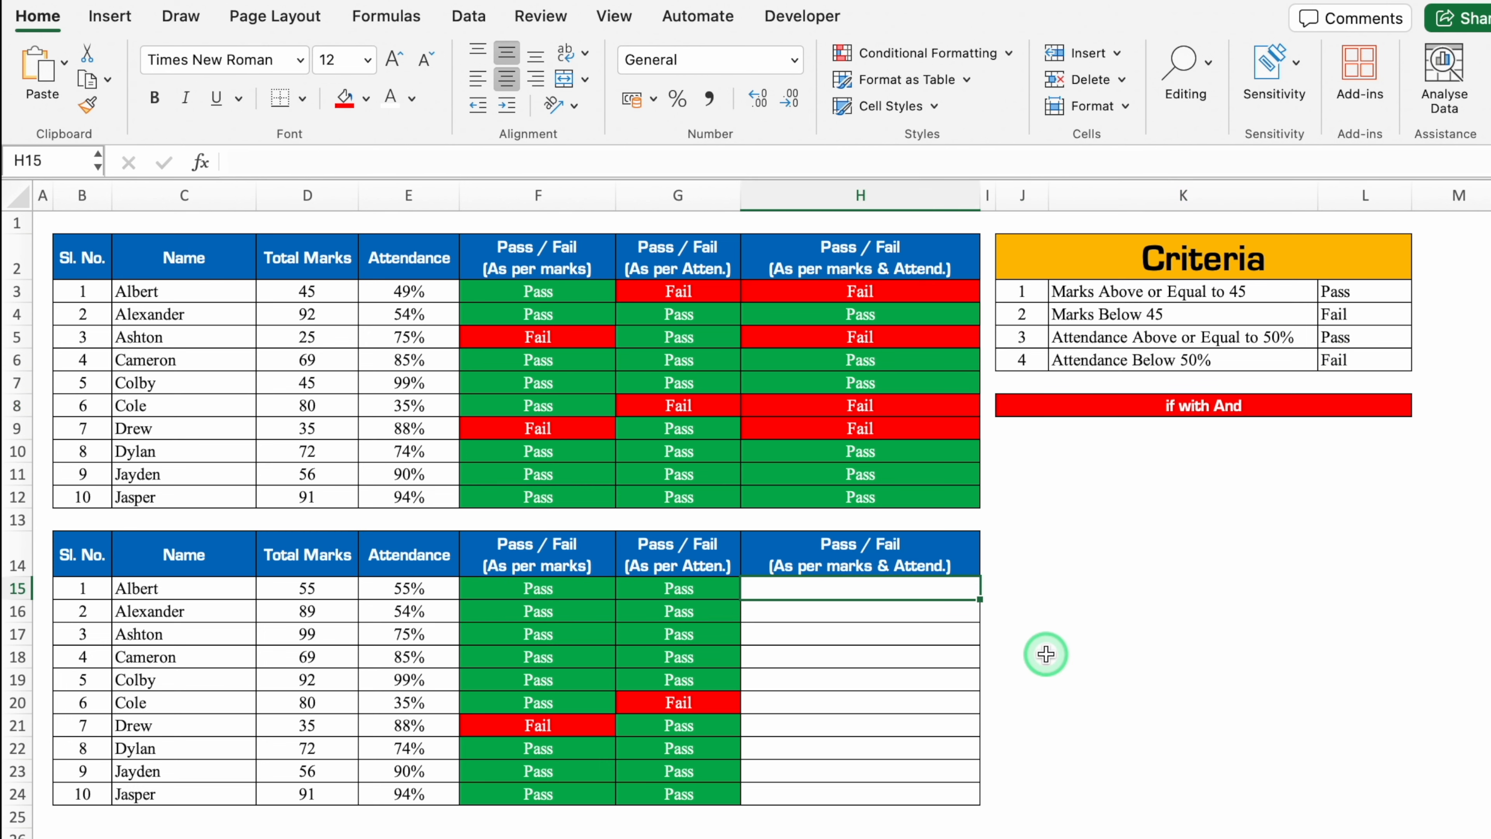
text(=if)
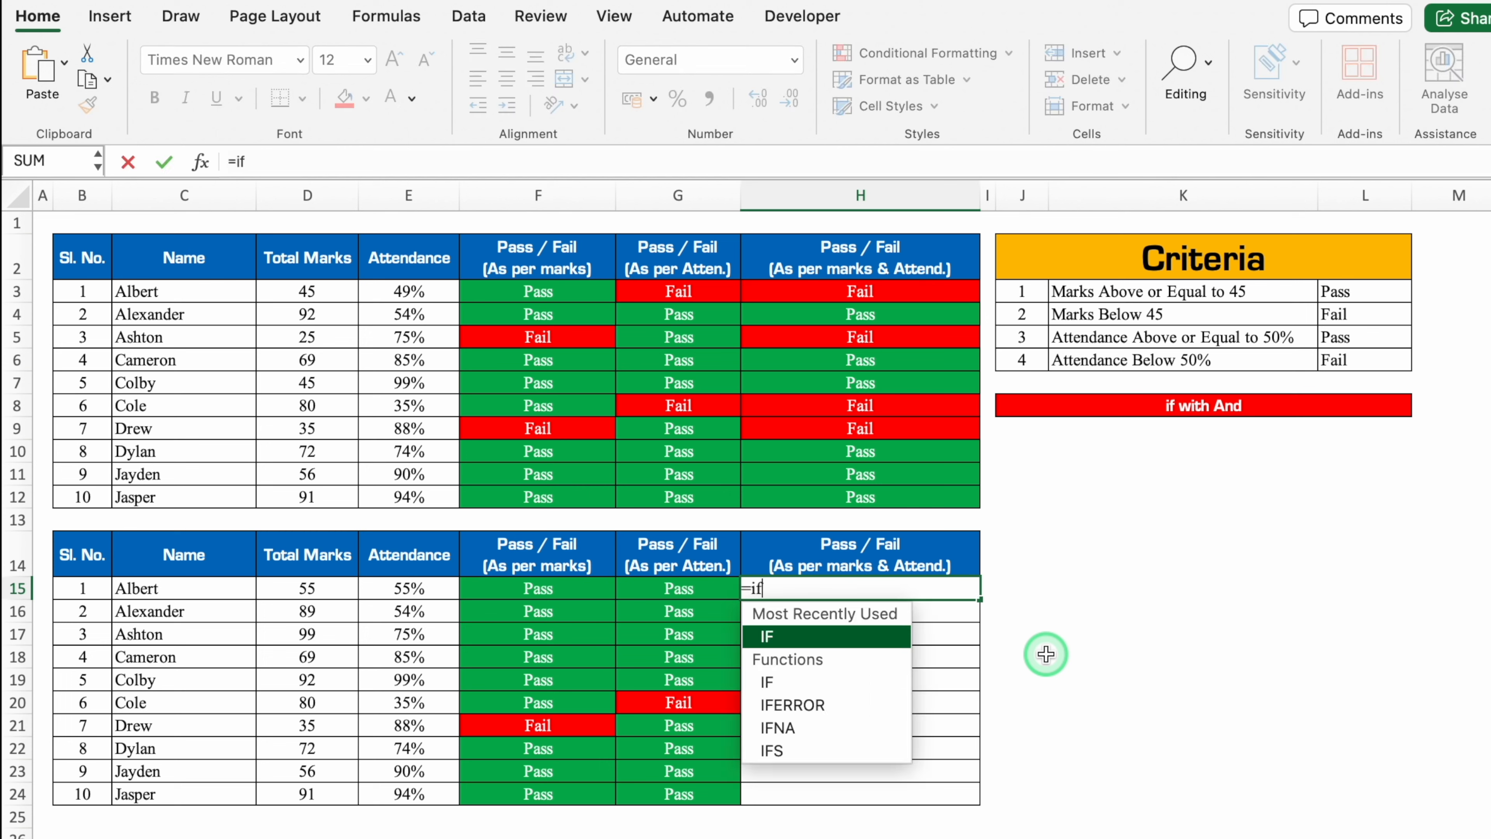
double_click(826, 636)
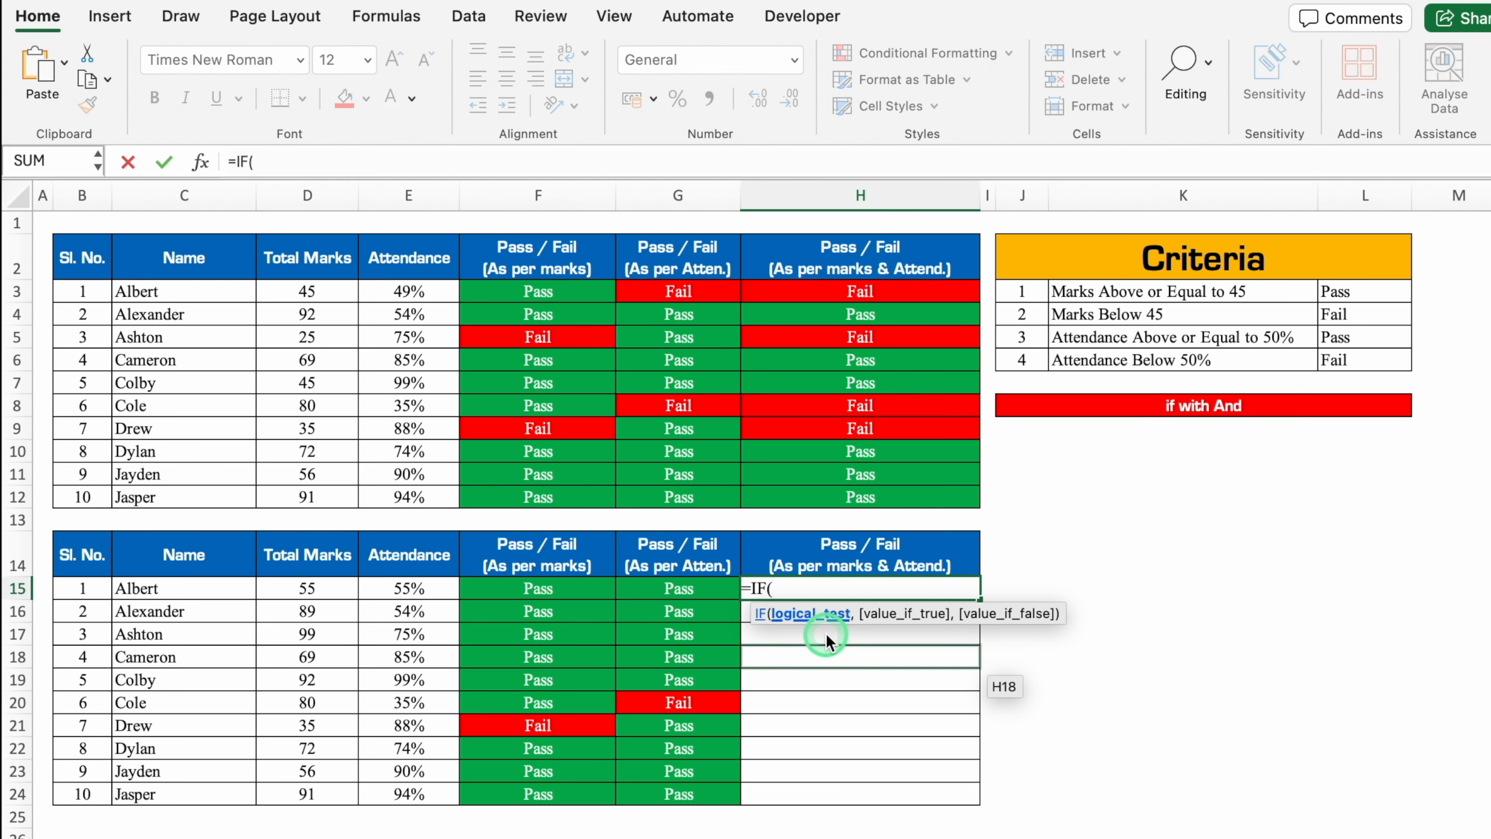
text(AND)
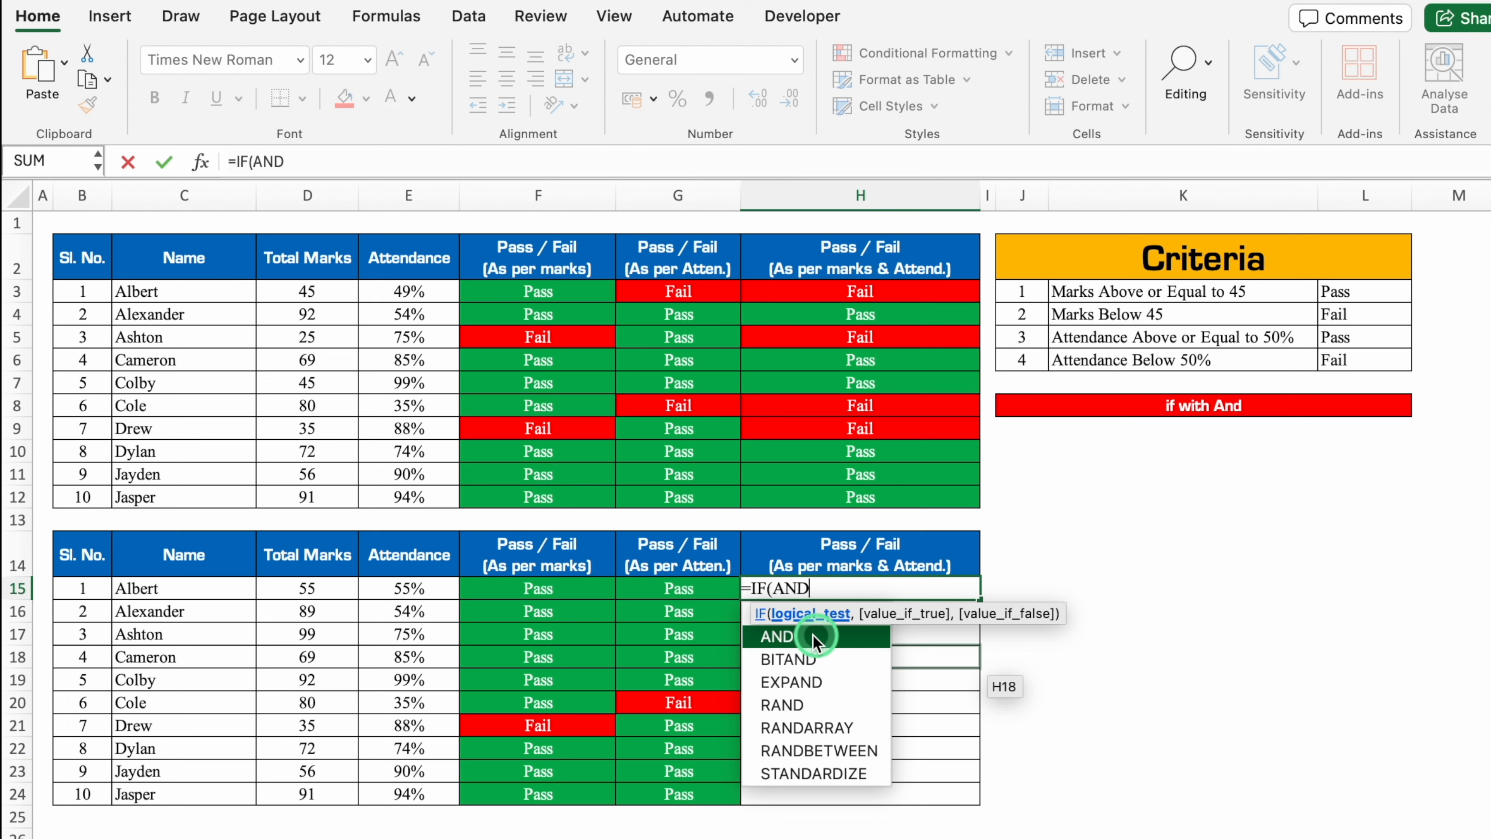
double_click(806, 635)
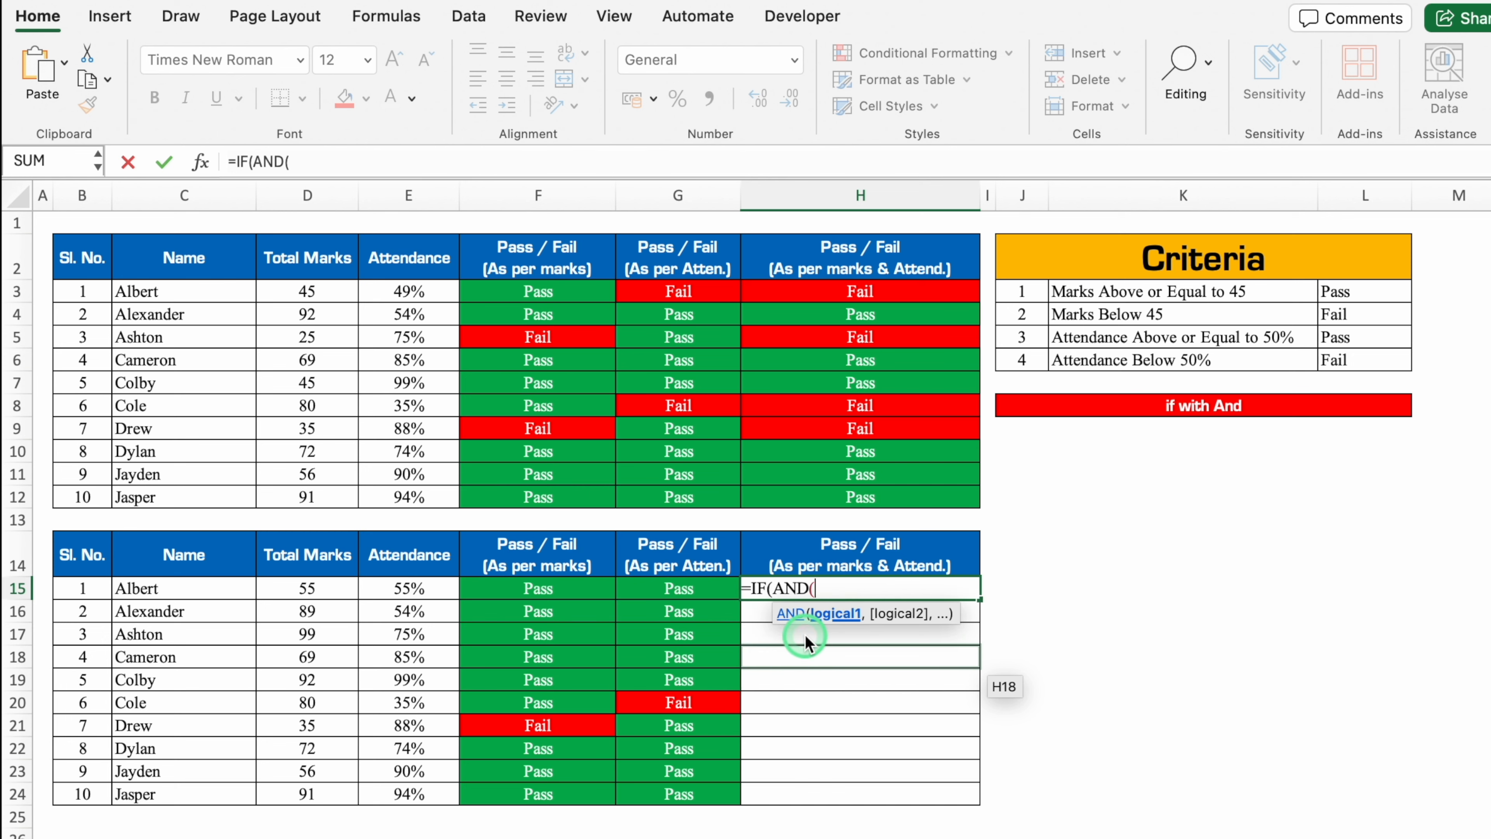
click(319, 589)
text(>=45)
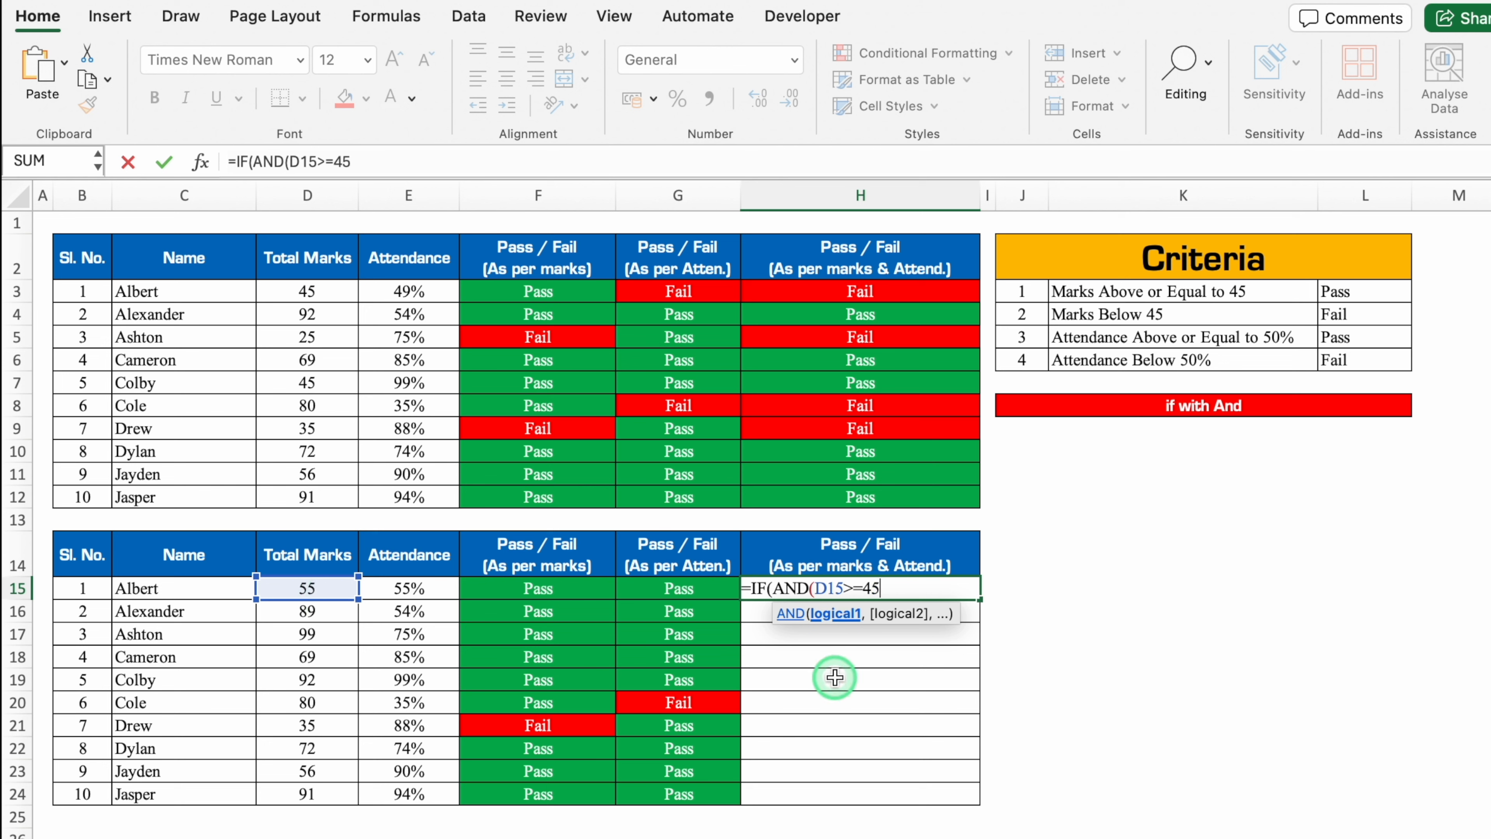
text(,)
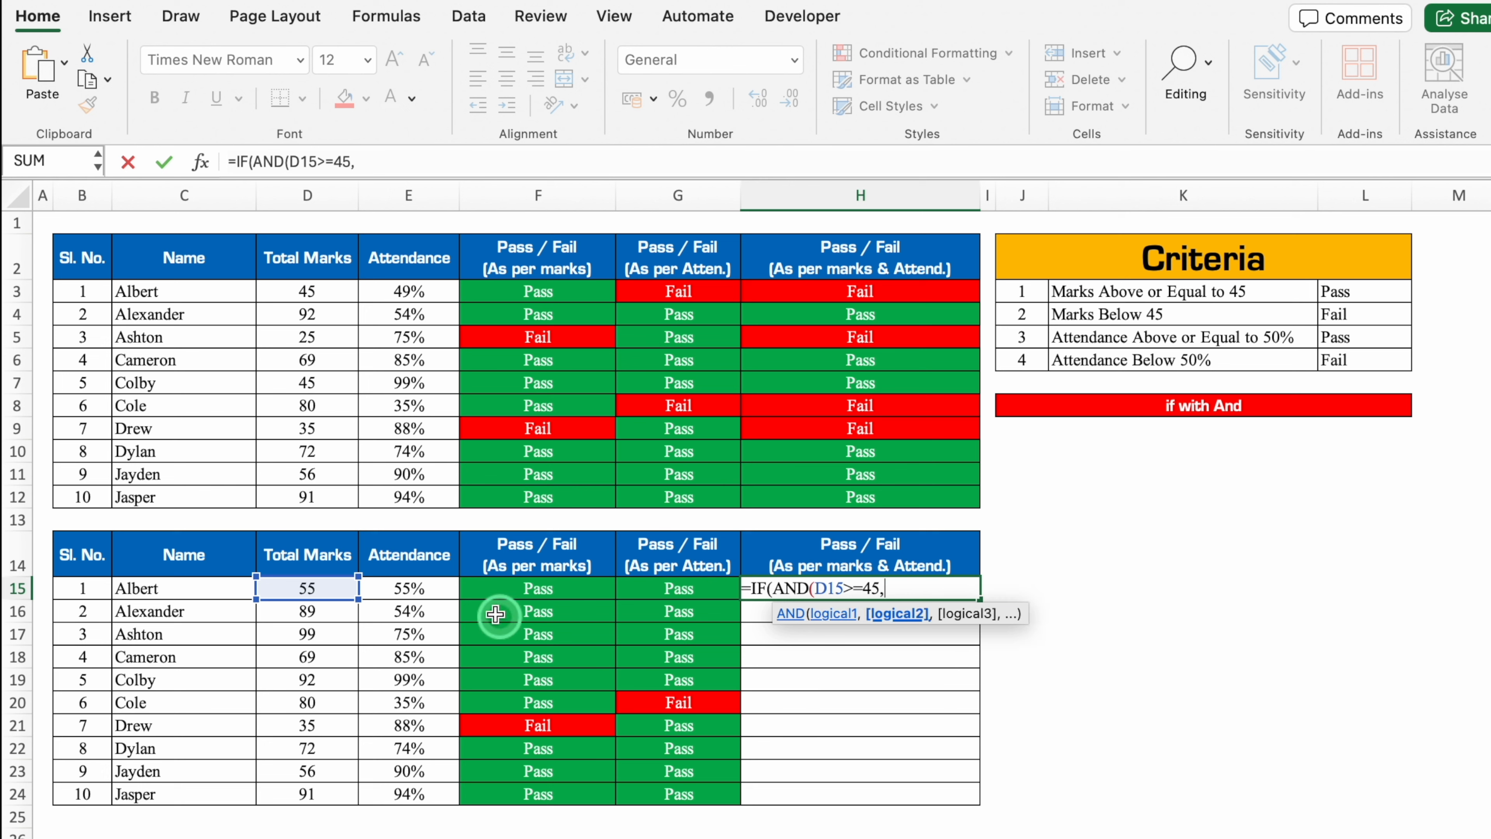
click(423, 588)
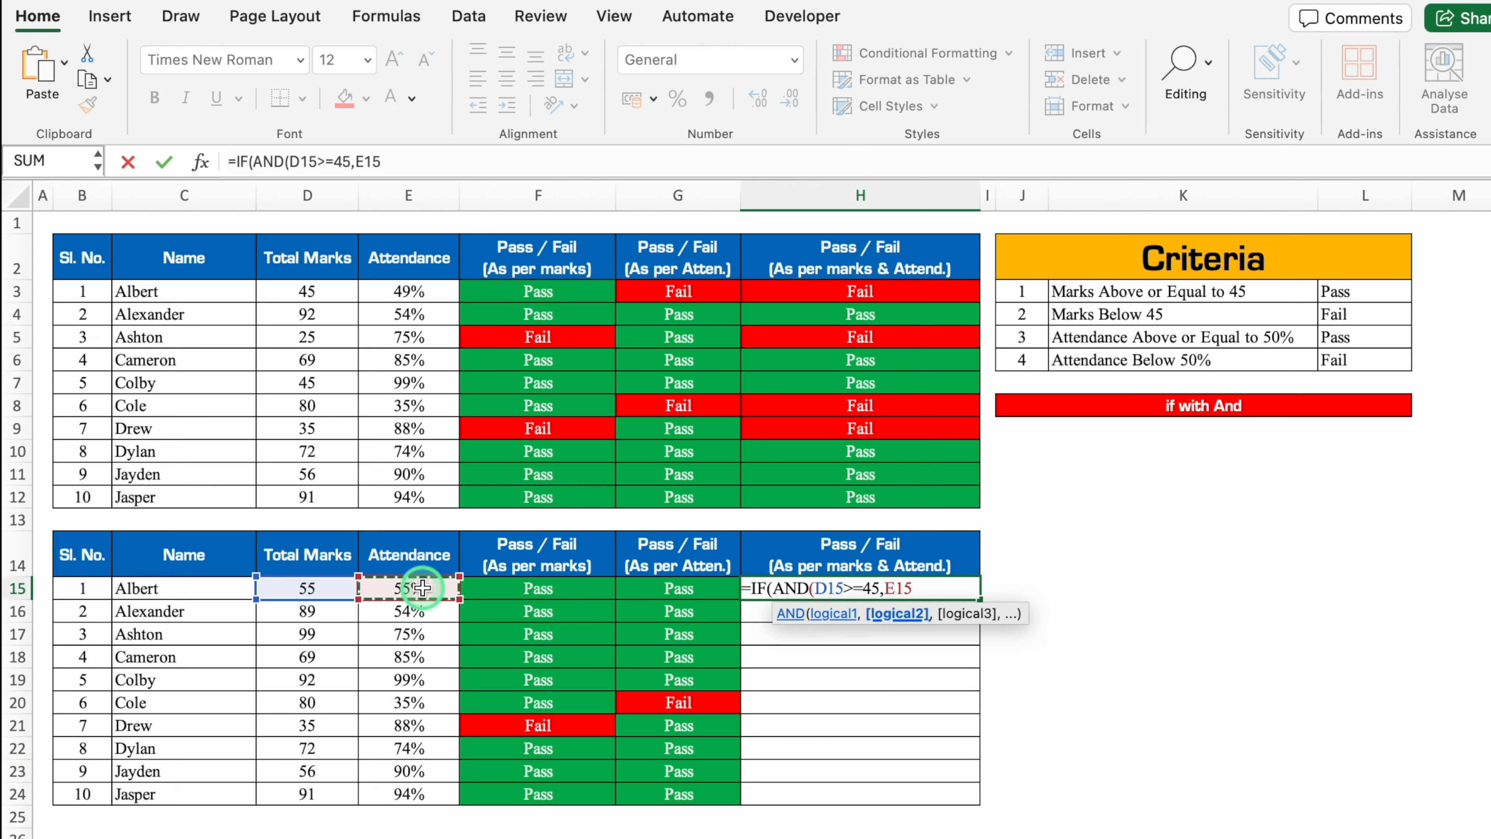
text(>=50%)
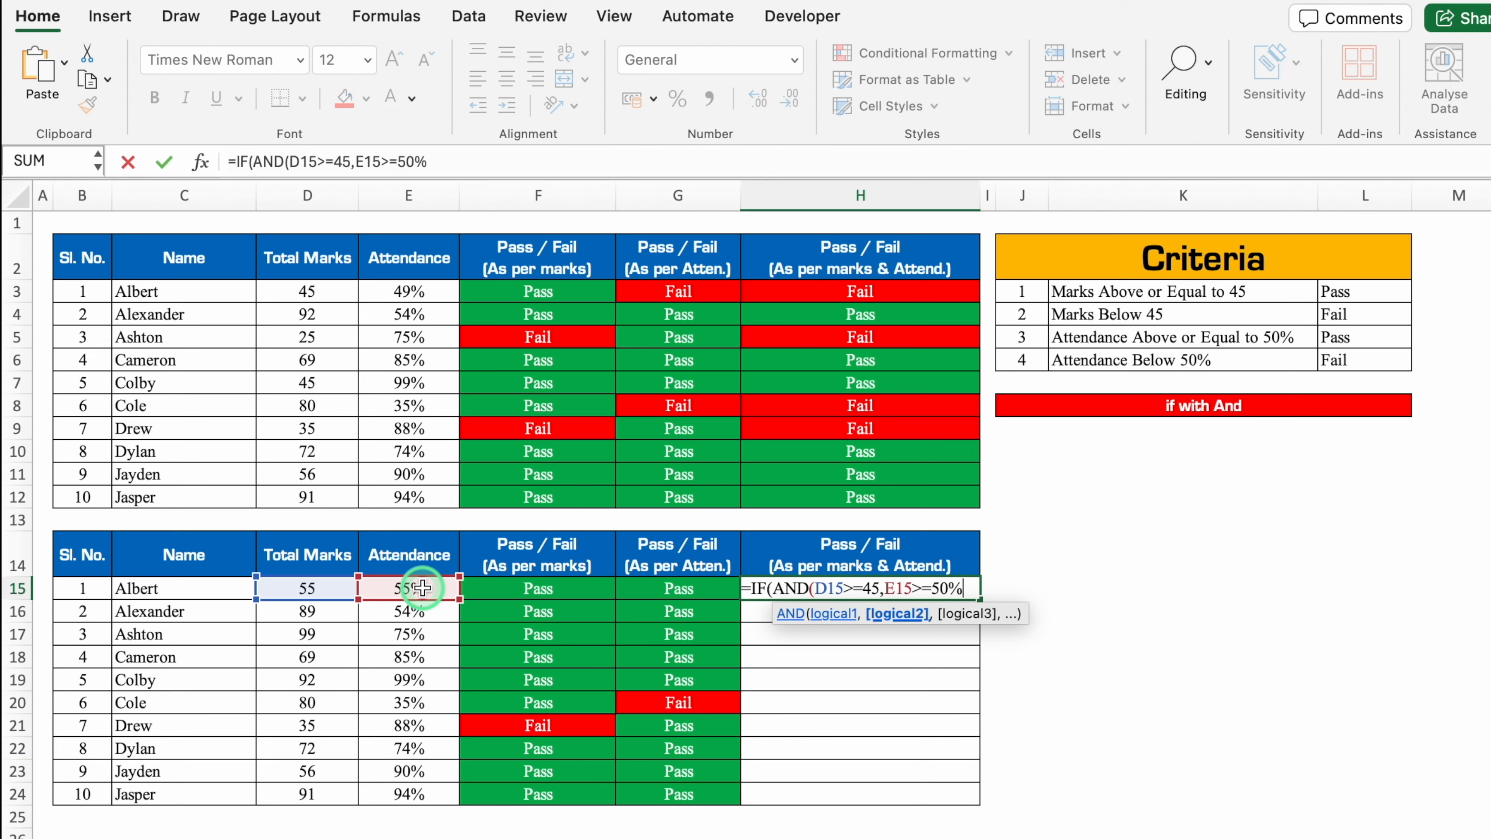
text(),)
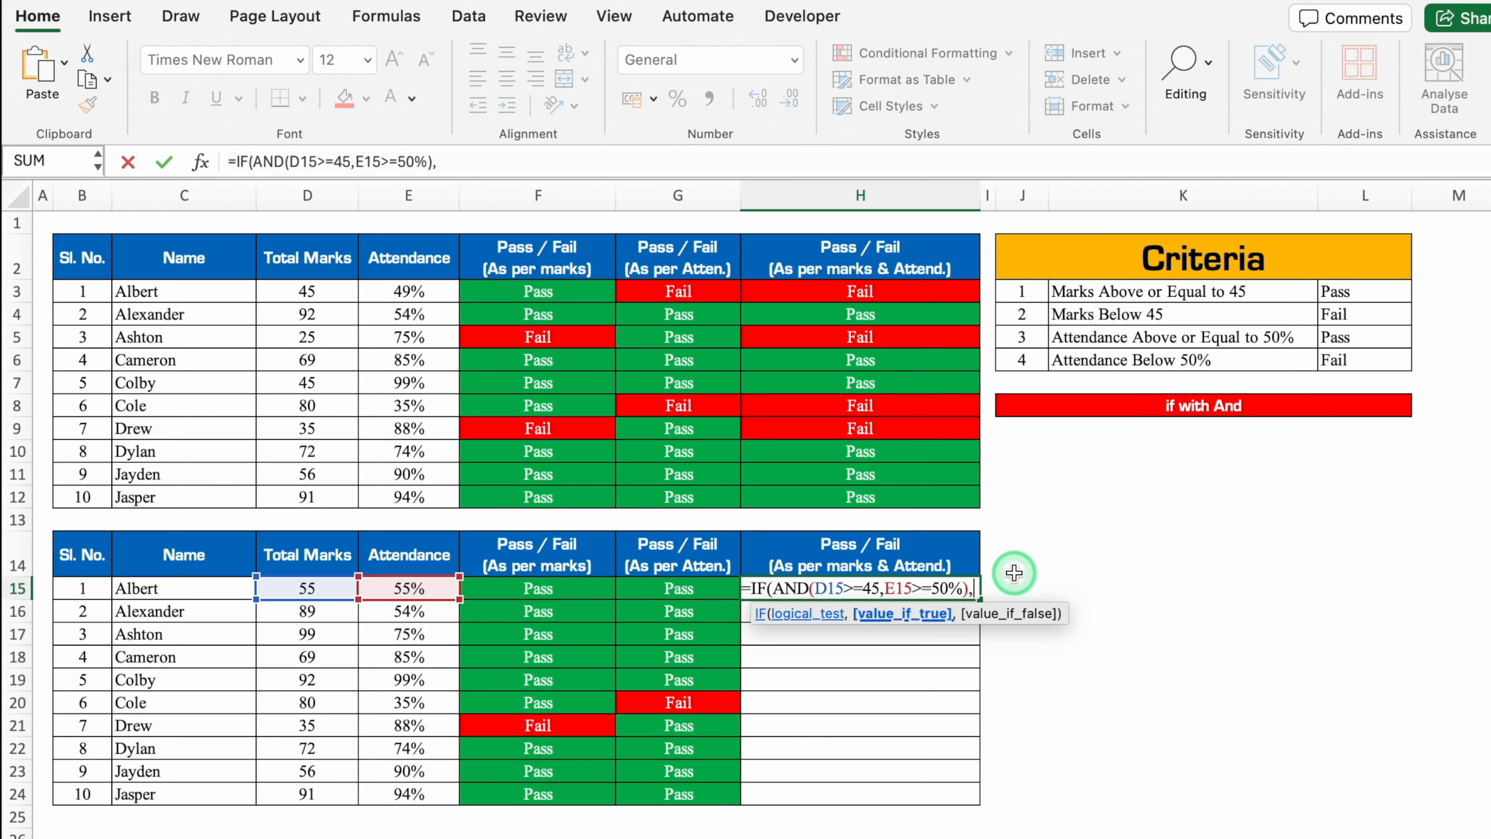
- Complete the H15 formula so it returns "Pass" when both conditions are met and "Fail" otherwise
text(")
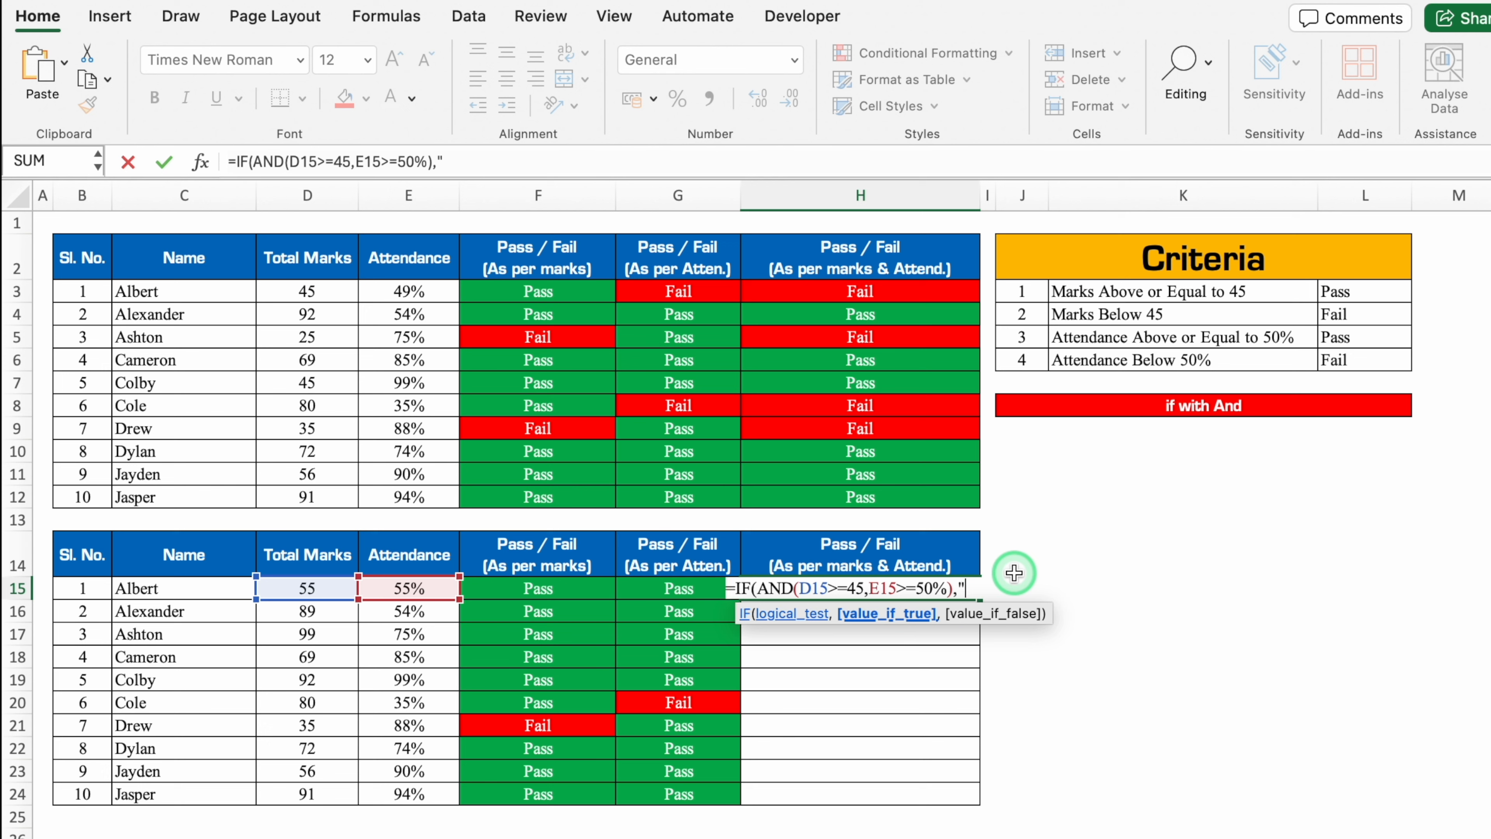
text(Pass",)
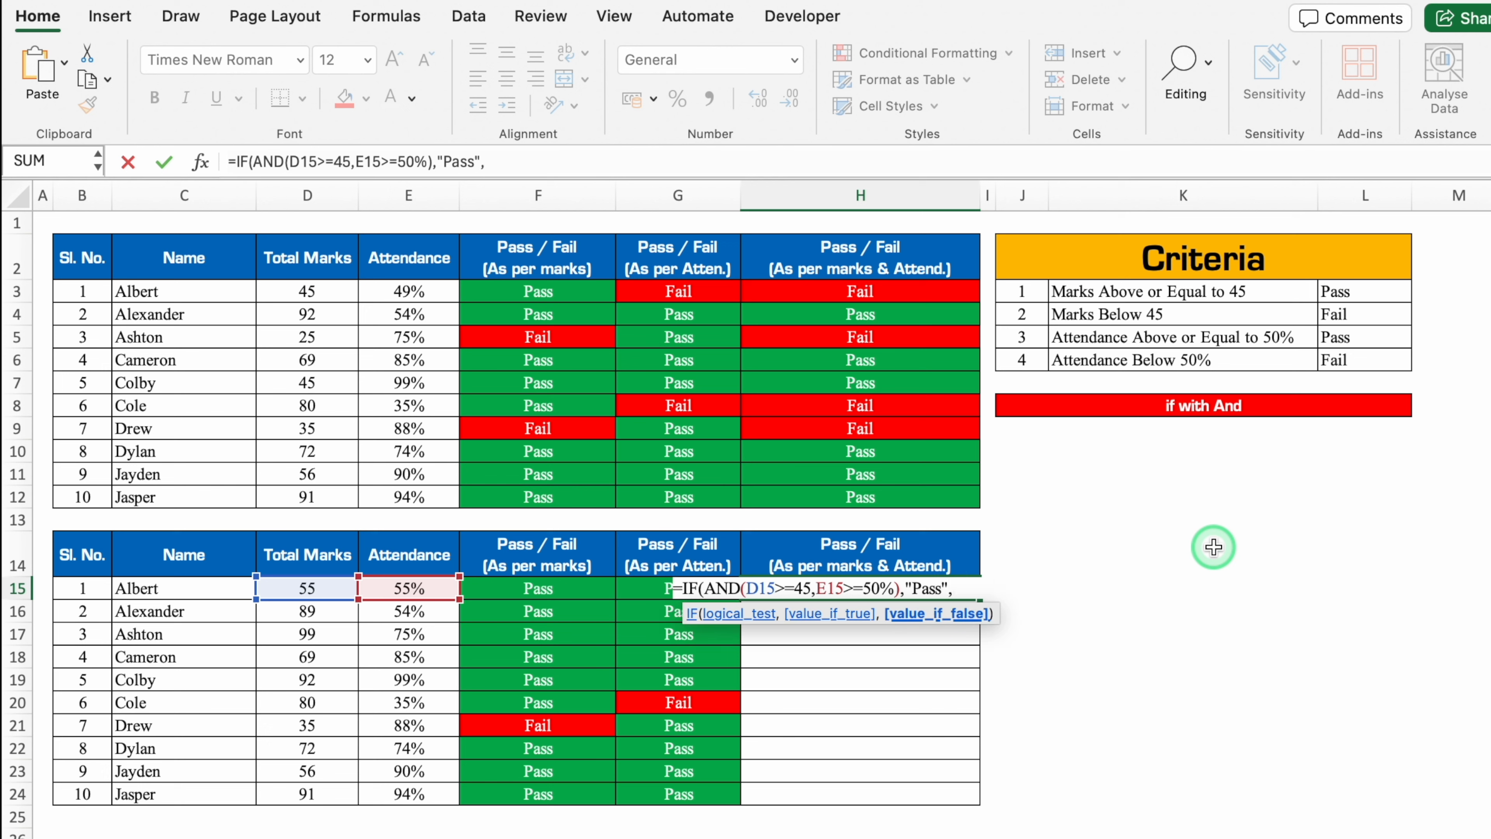
text("Fail"))
key(Return)
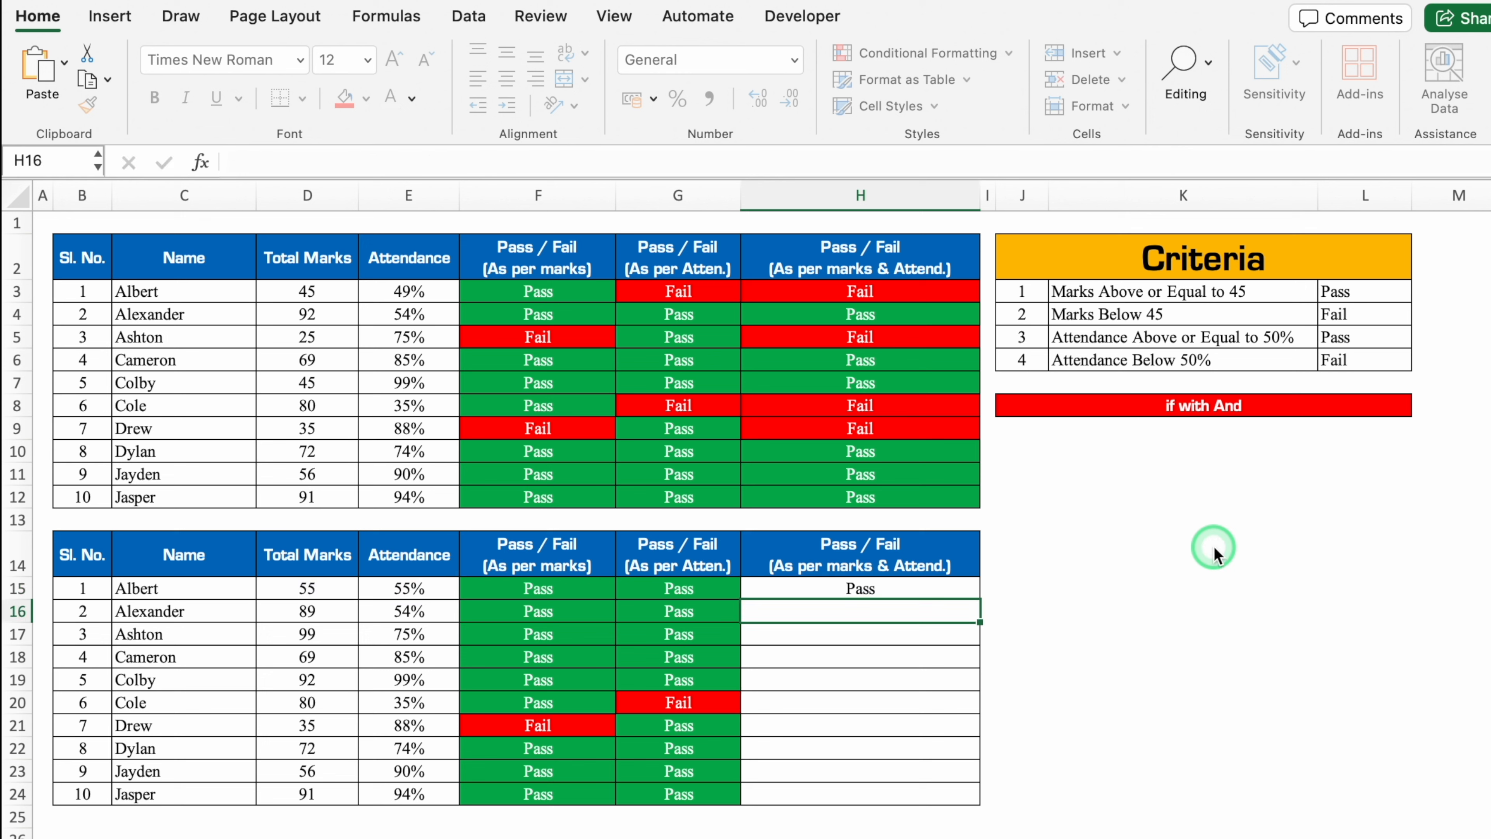
- Fill the IF with AND formula from H15 down to H24 and inspect the formula in H21
click(908, 581)
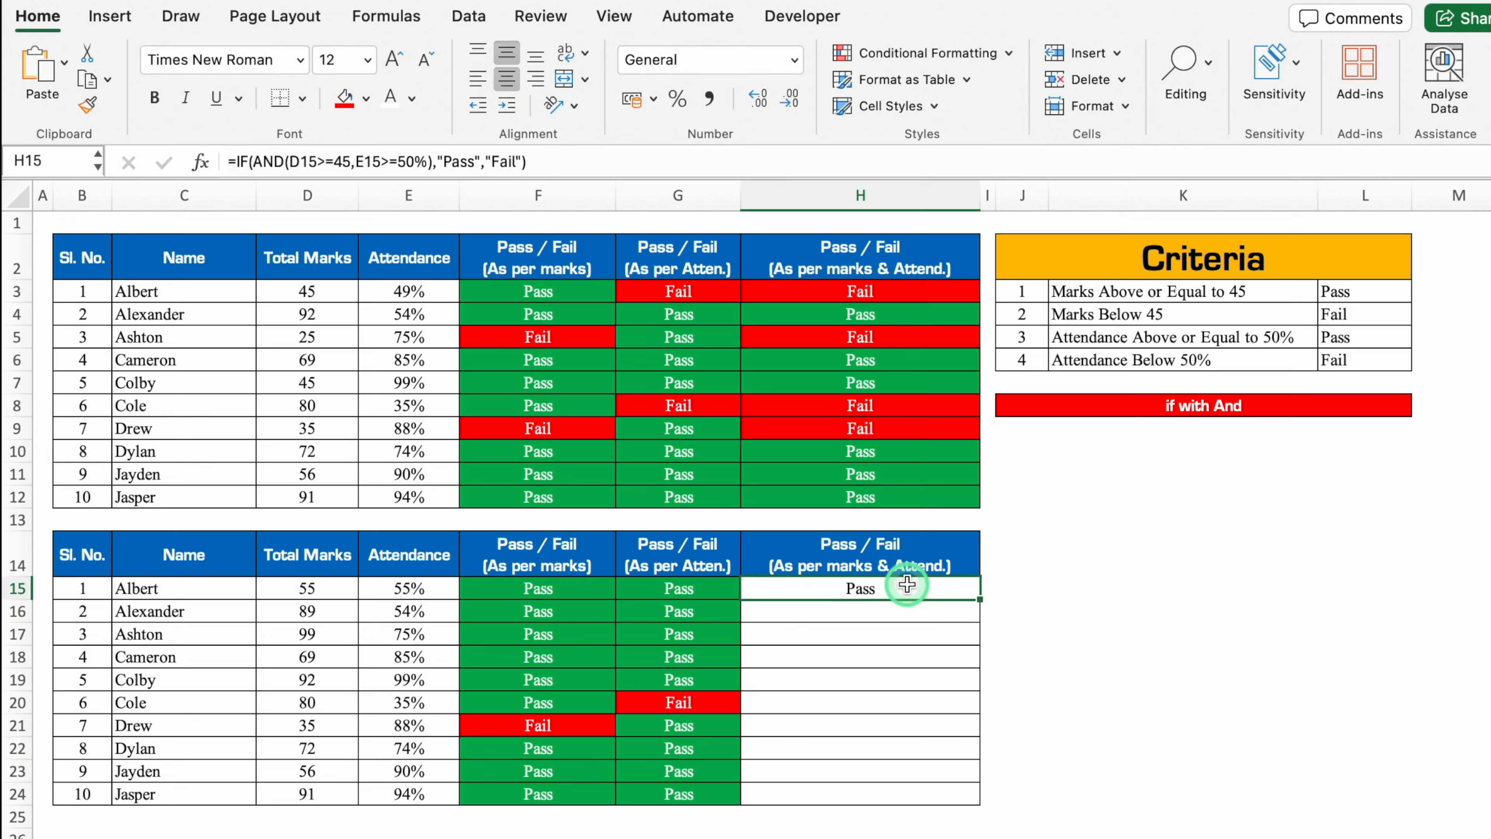
drag(981, 599, 978, 802)
click(945, 722)
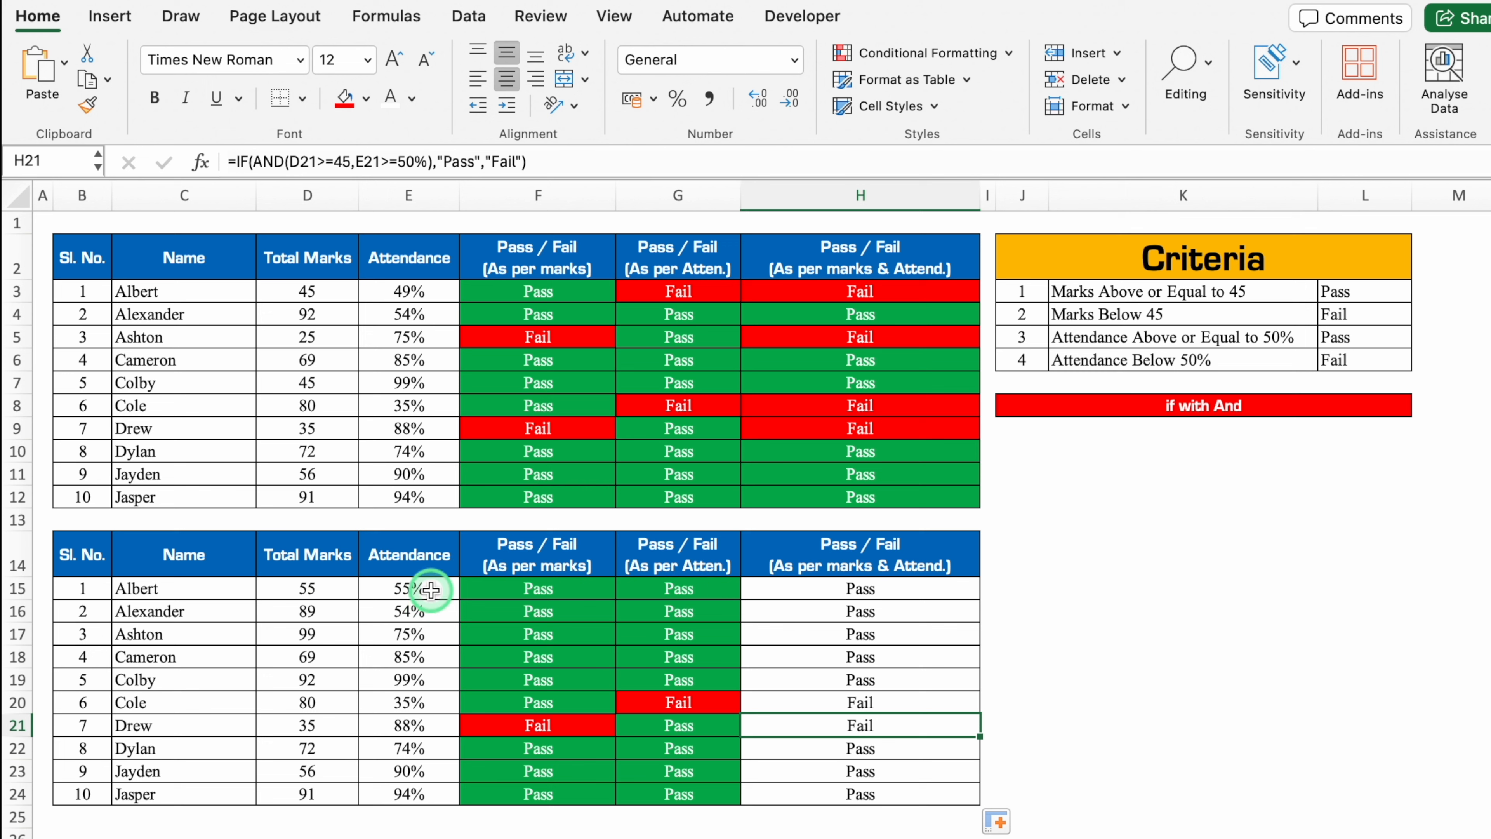
- Test the combined marks and attendance formula by setting the attendance in E15 to 49%
click(414, 591)
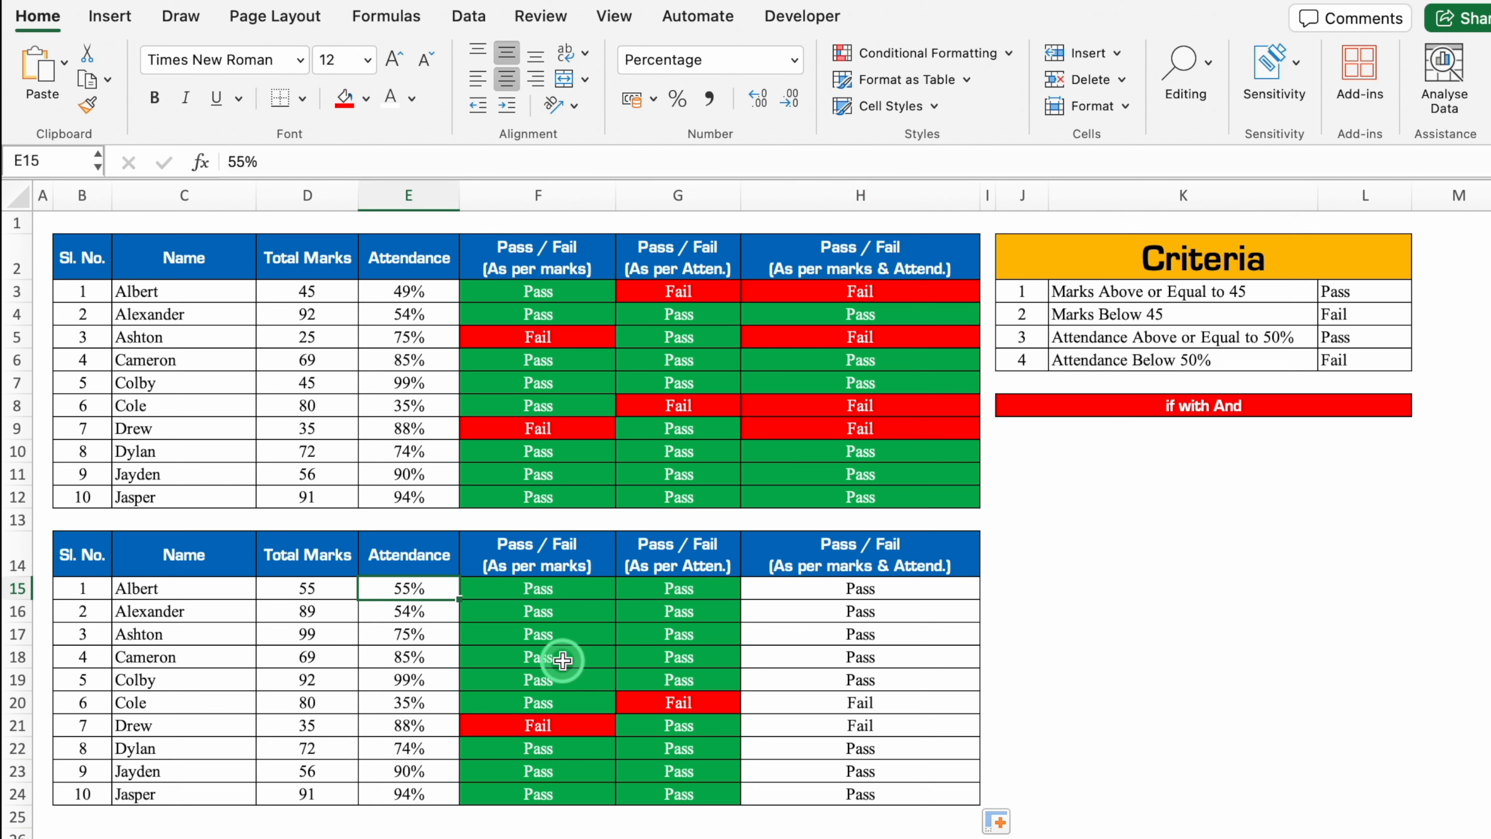
text(49)
key(Return)
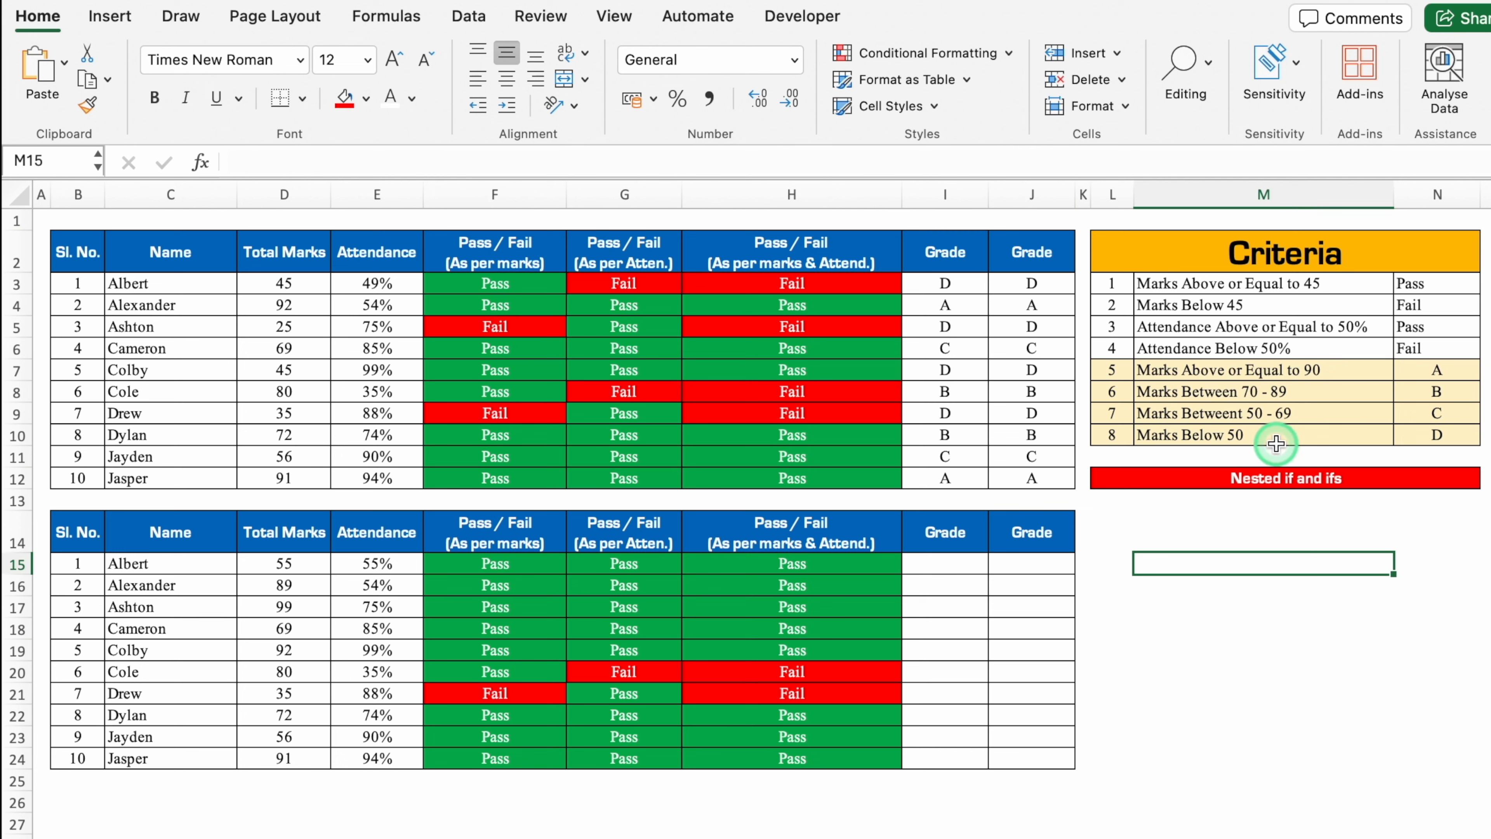
- Start a nested IF formula in I15 that returns grade "A" when D15>=90
click(952, 563)
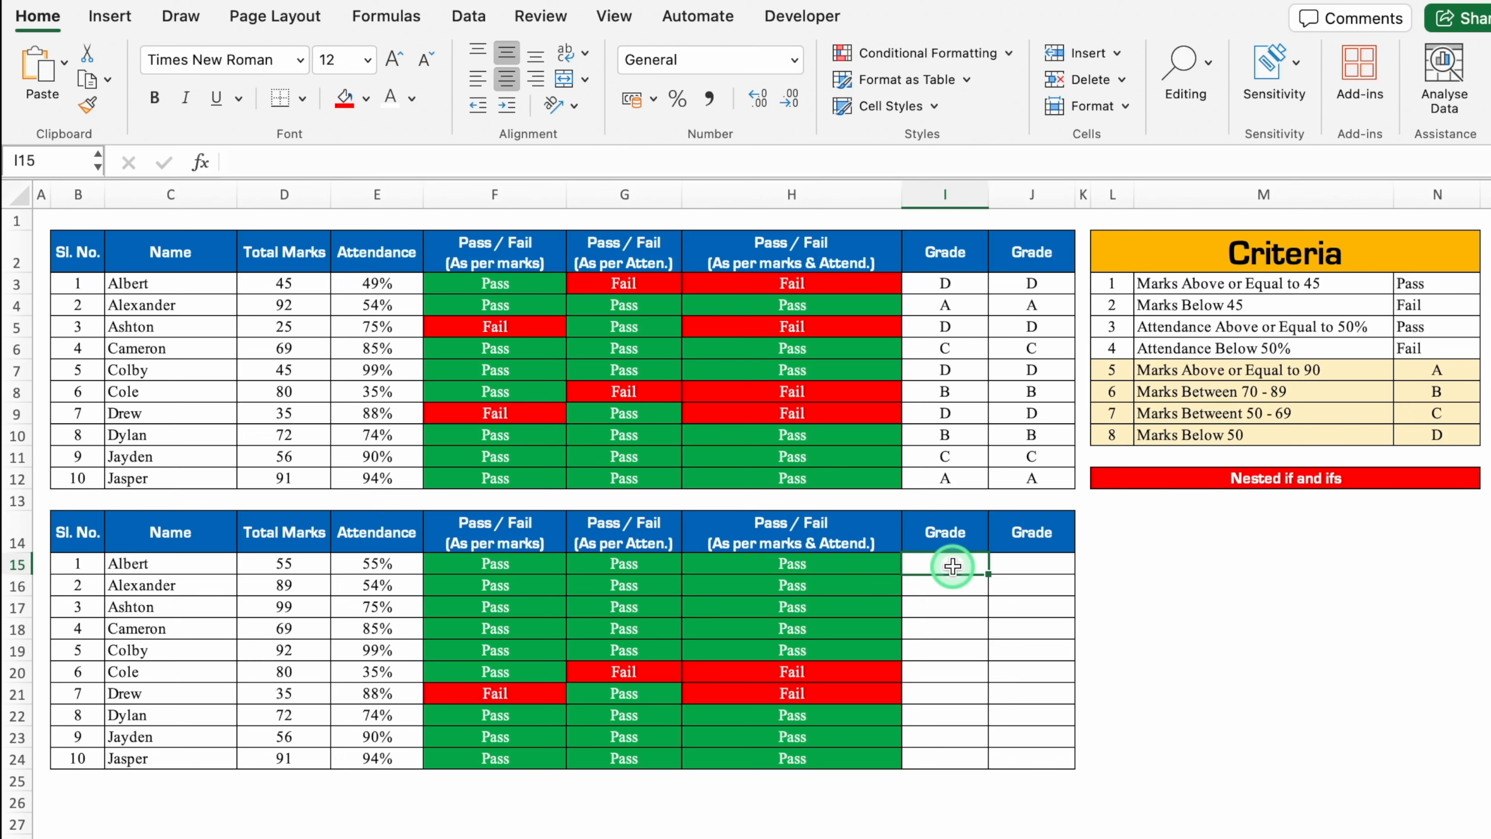
text(=if)
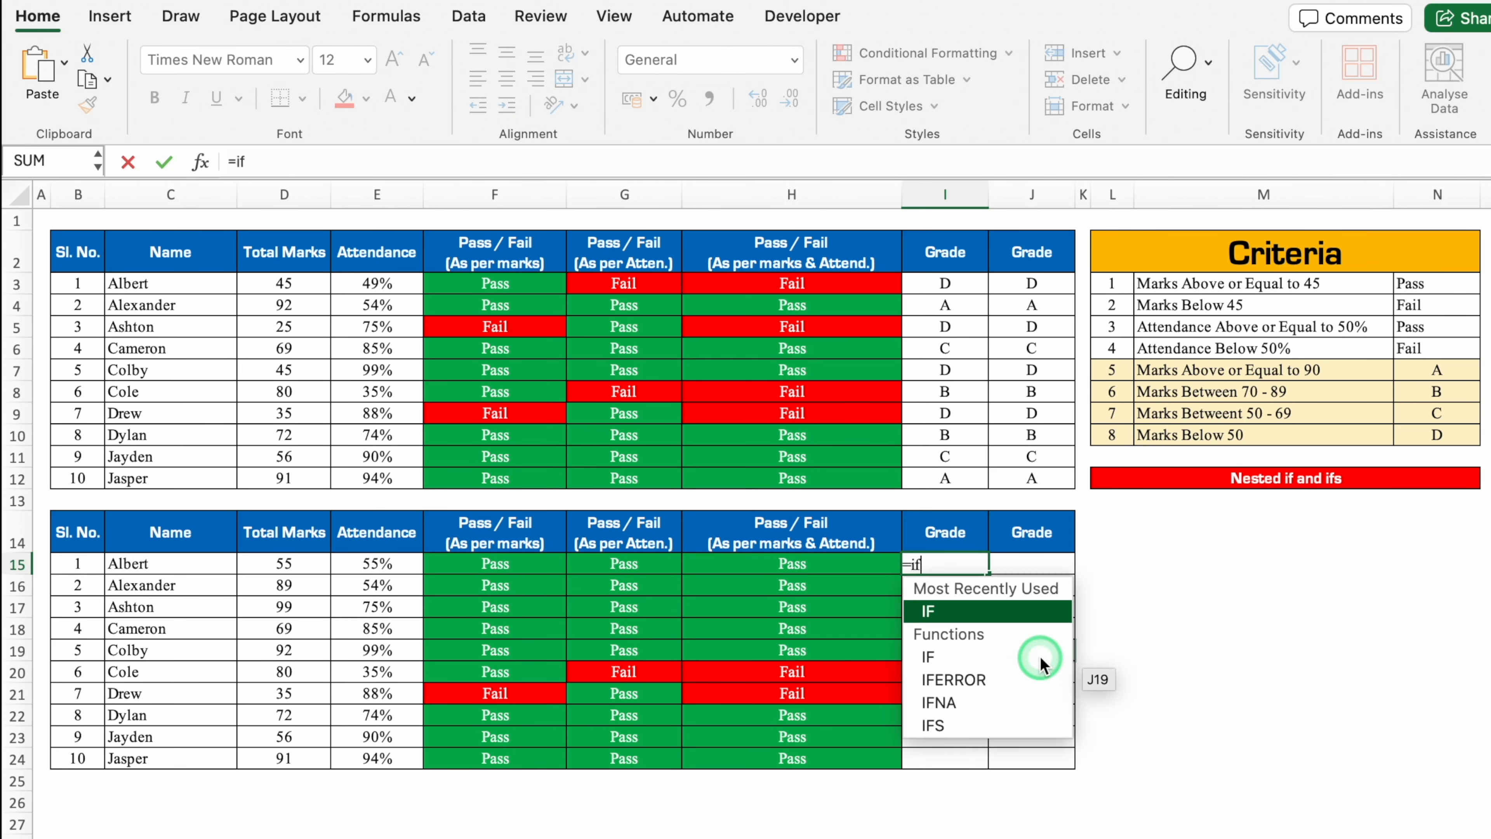
double_click(987, 612)
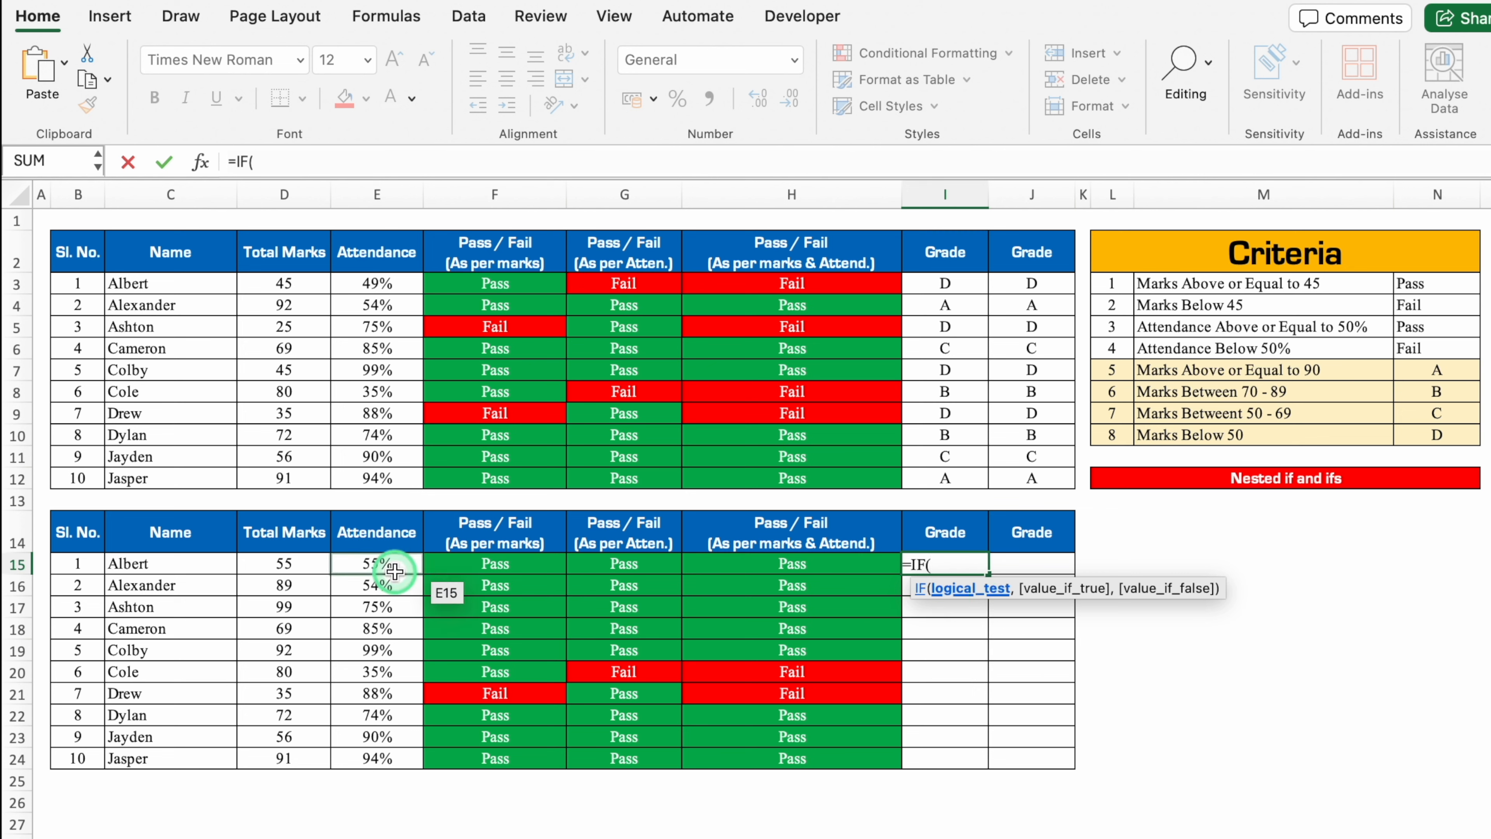
click(296, 562)
text(>)
text(=)
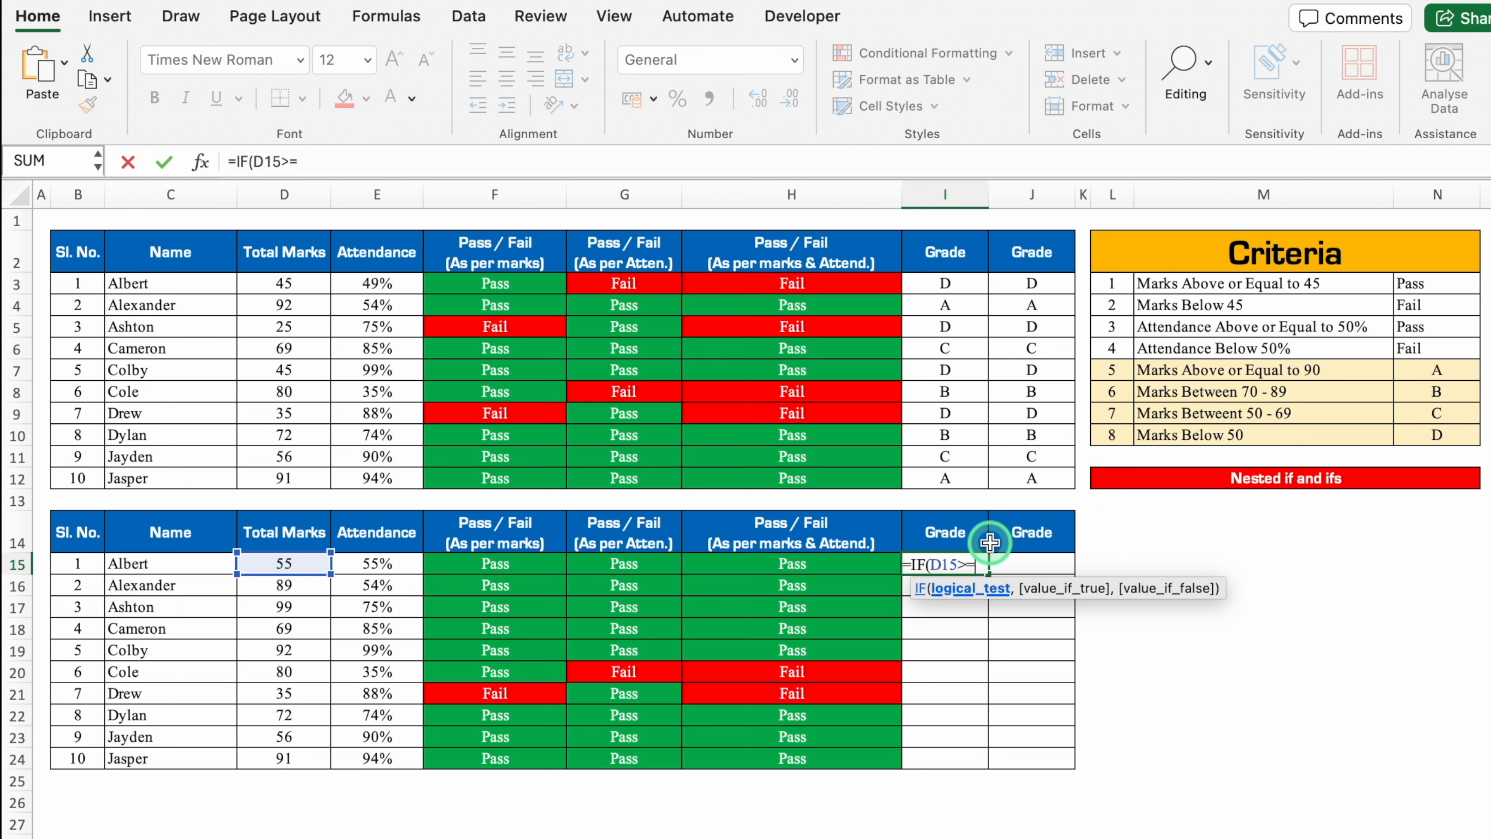
text(90,)
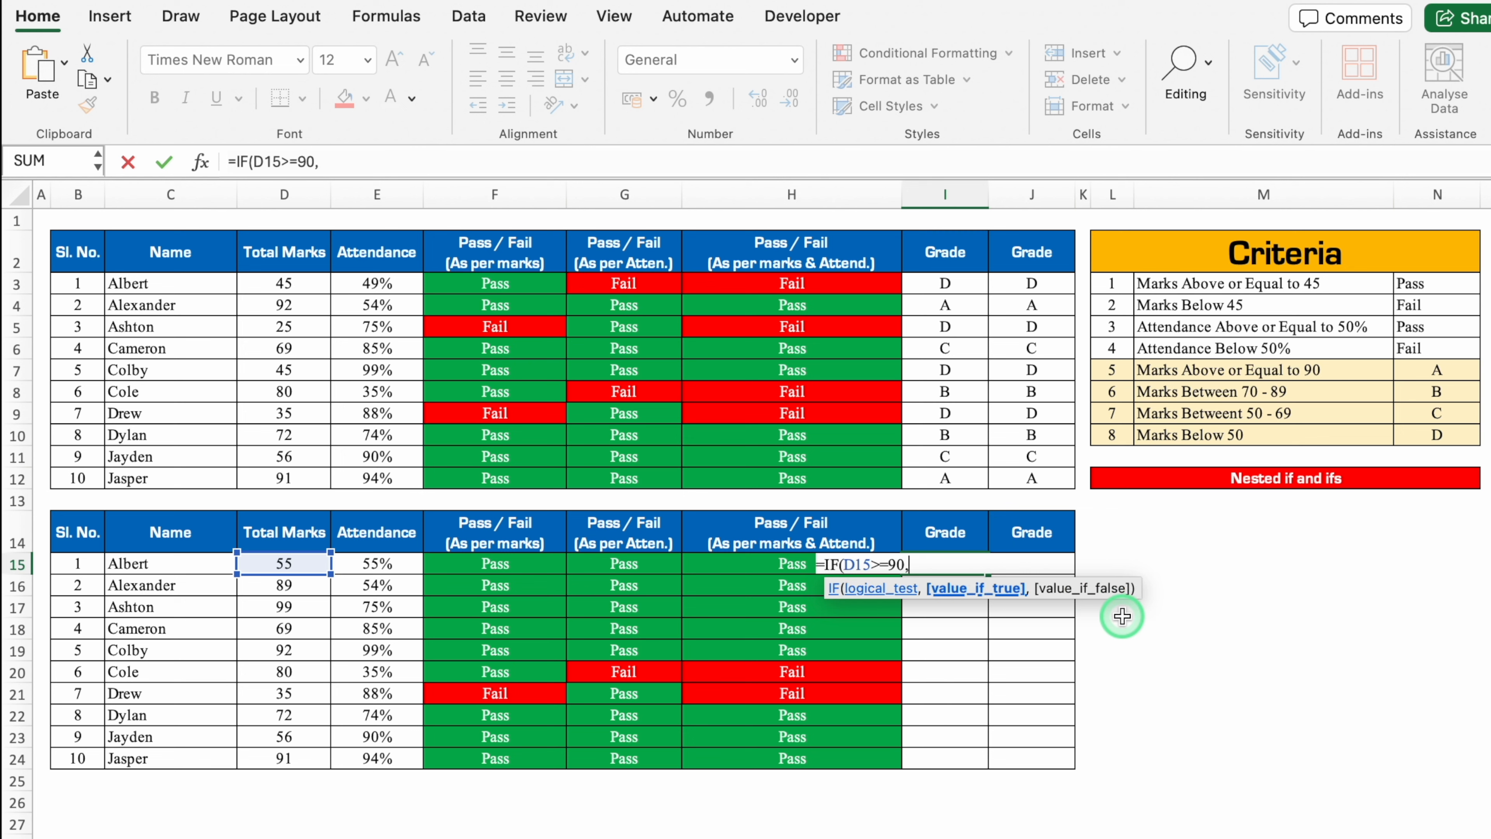
text("A",)
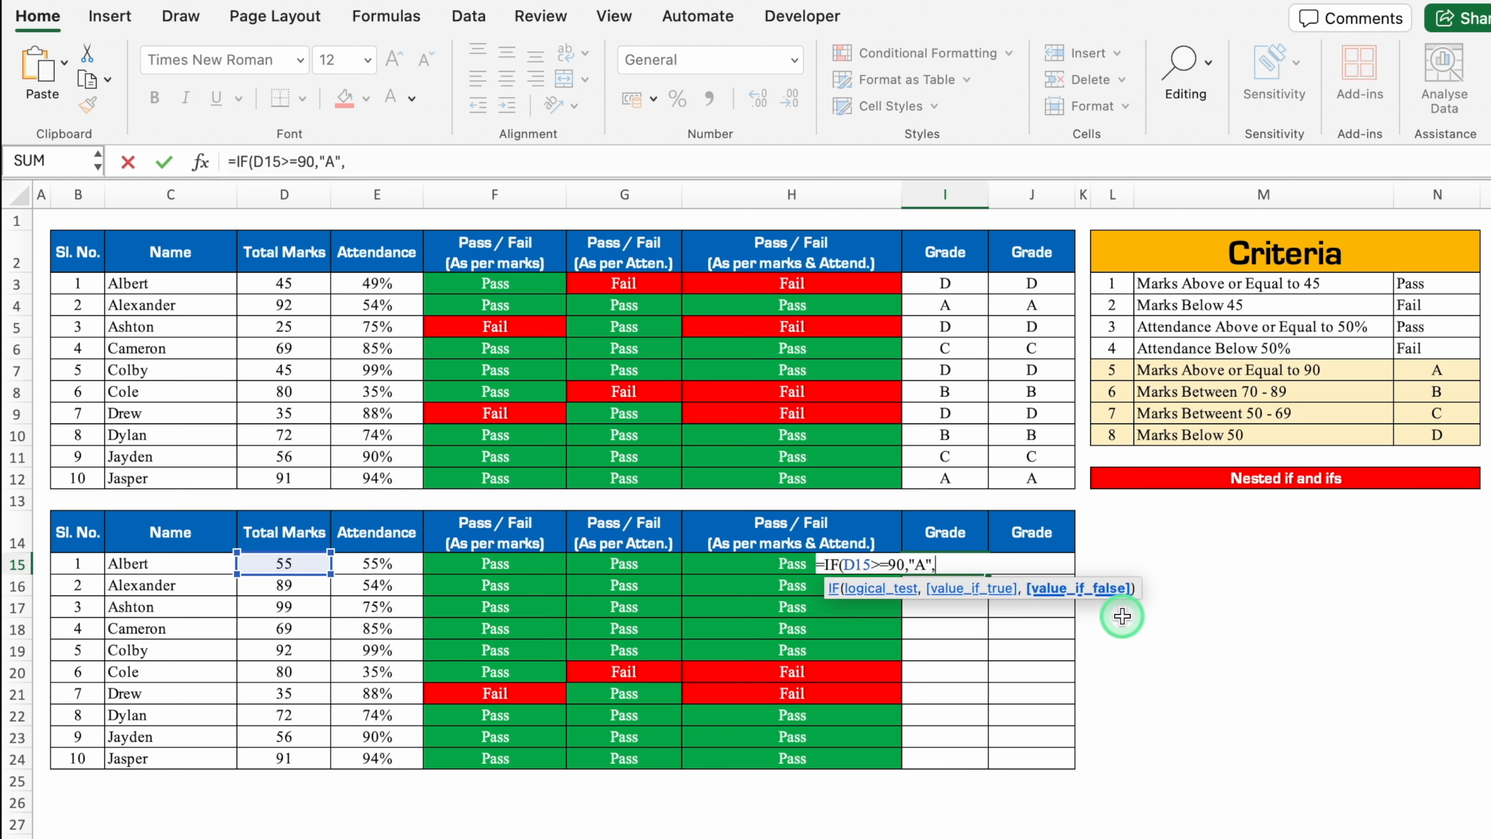
- Nest a second IF as the false result in I15, returning "B" when D15>=70
text(IF()
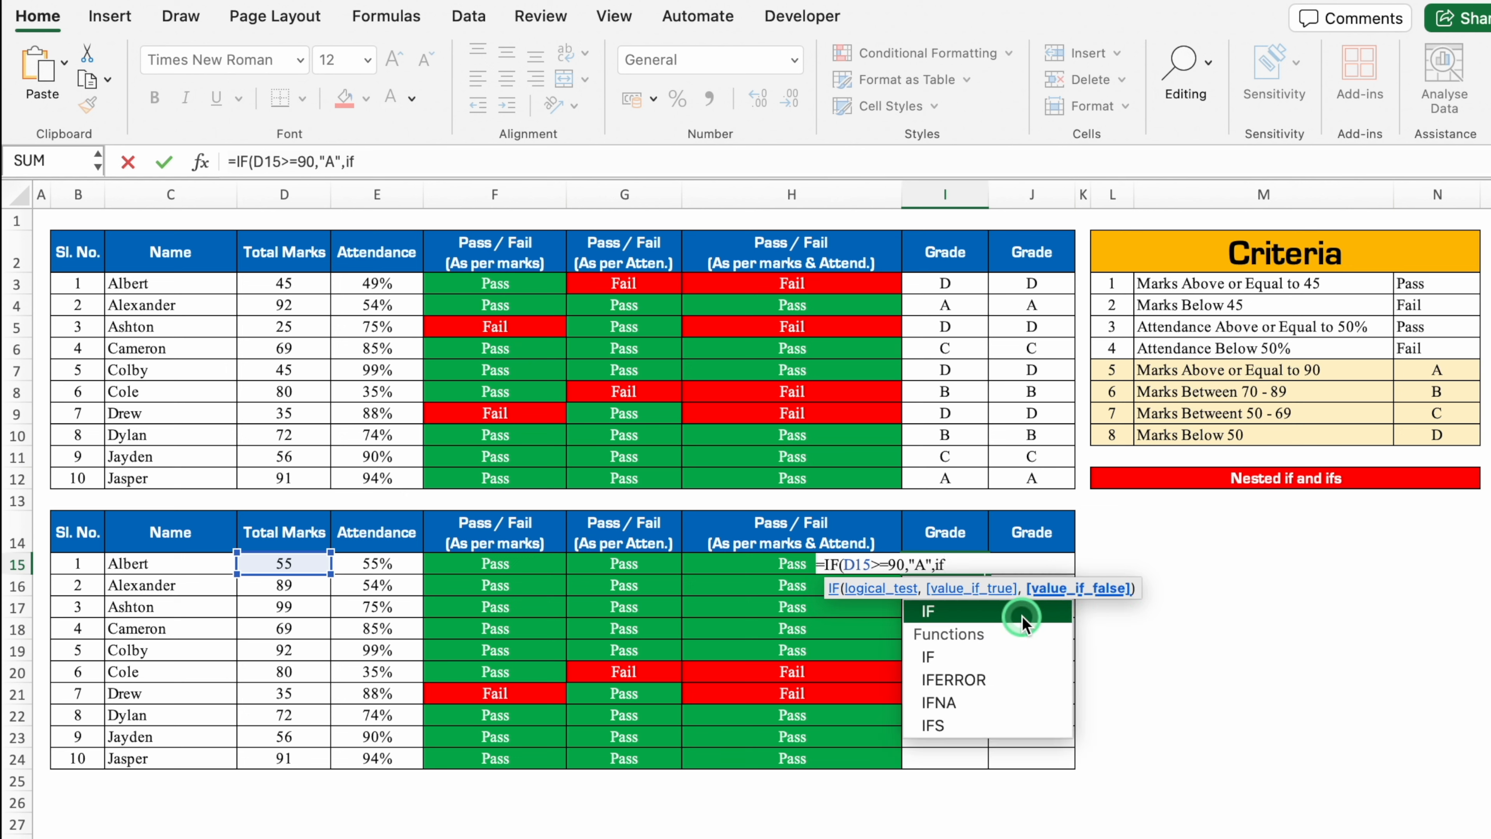
click(292, 564)
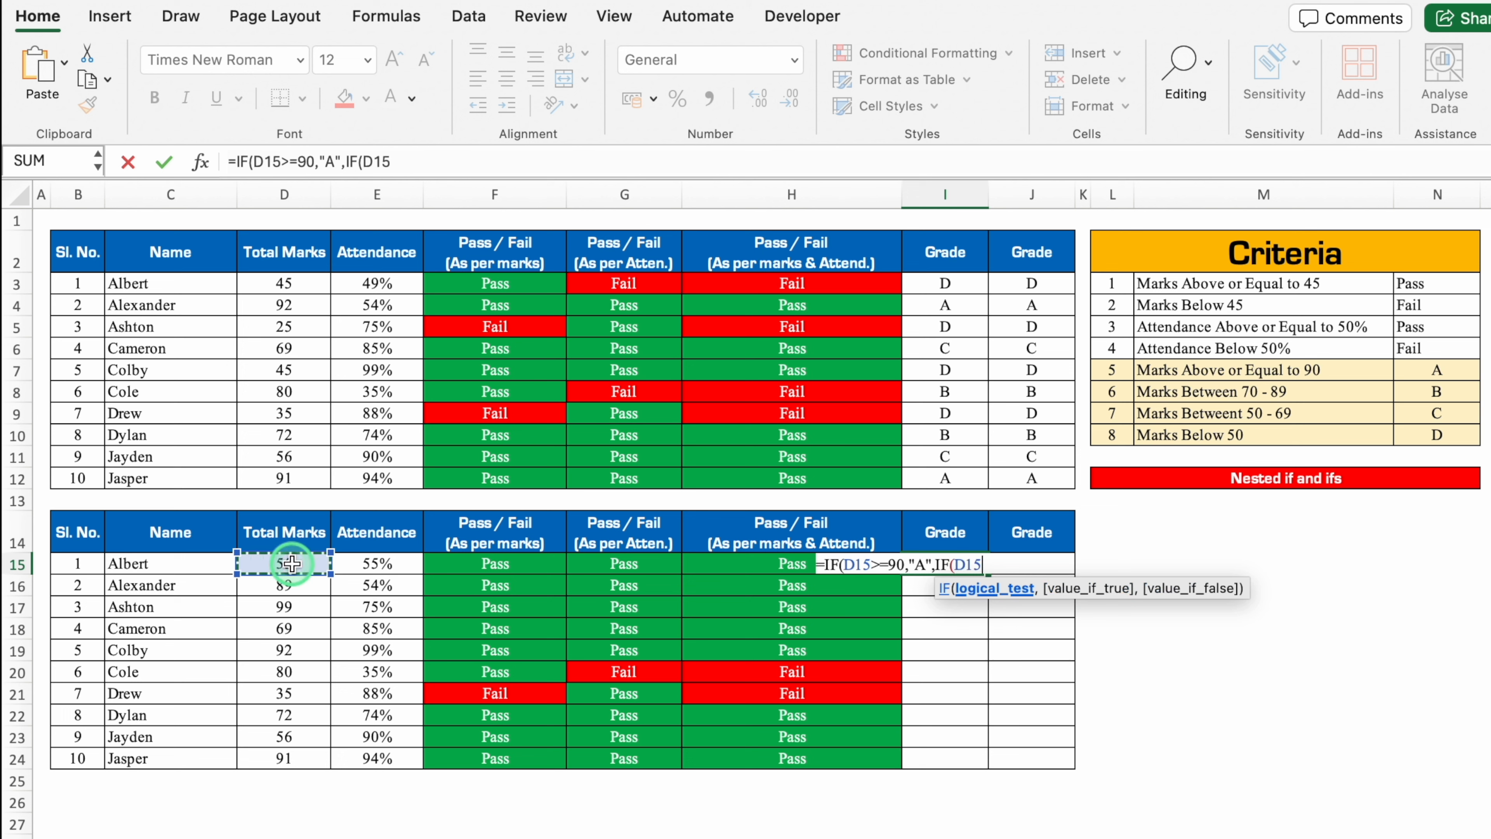
text(>=)
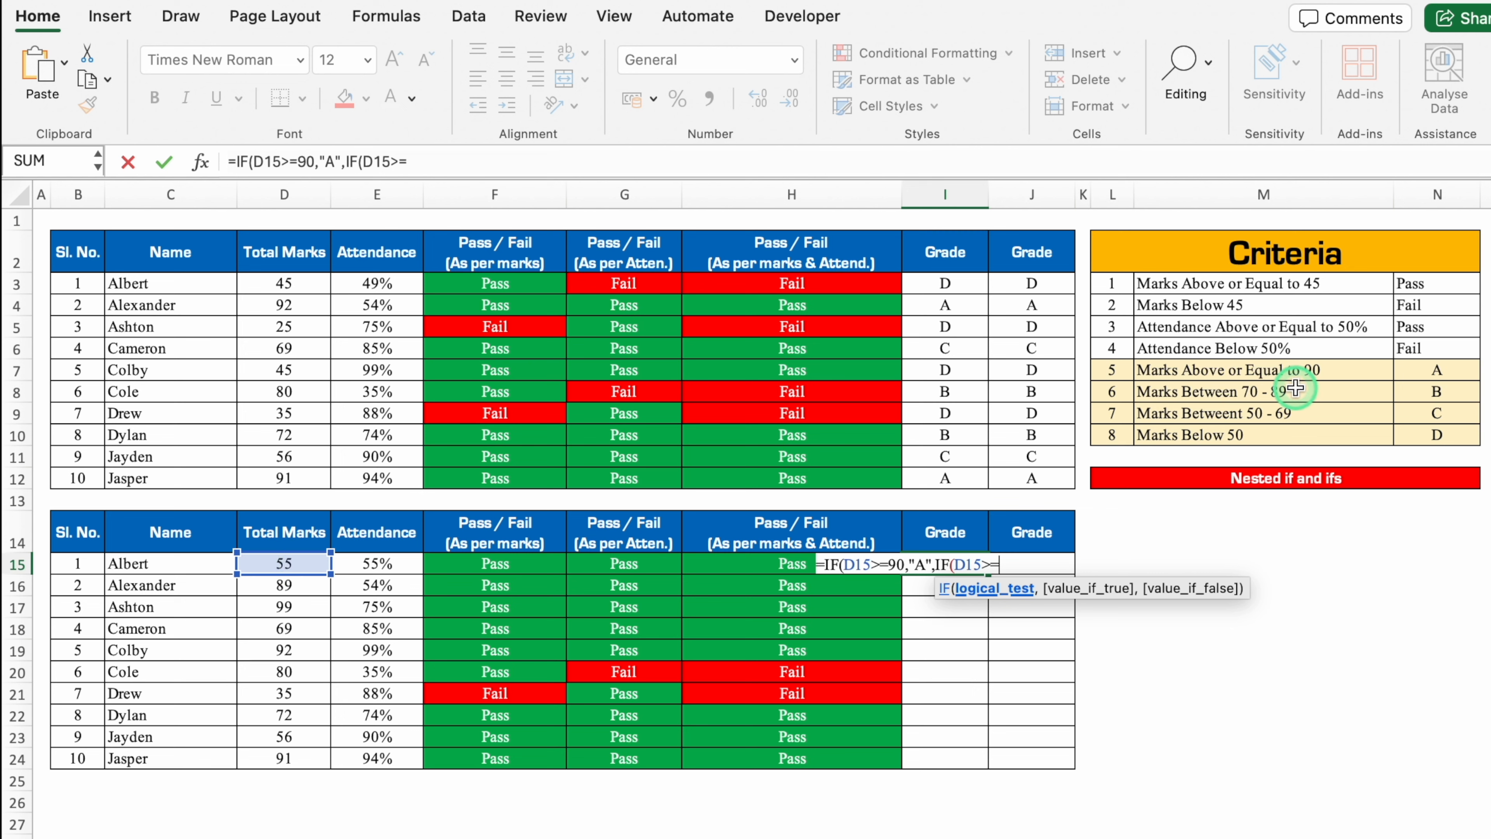
text(70,)
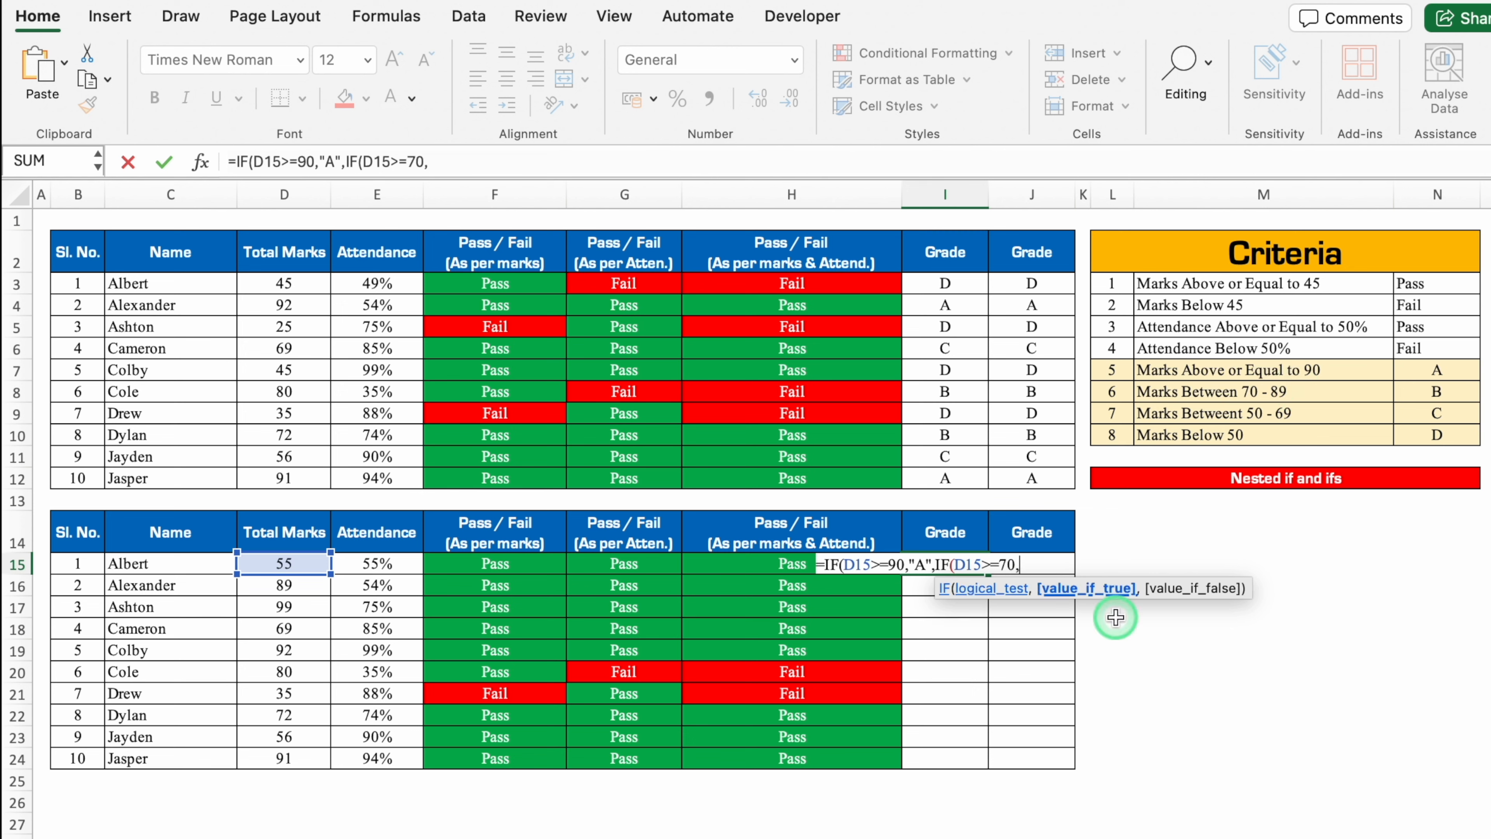
text("B",)
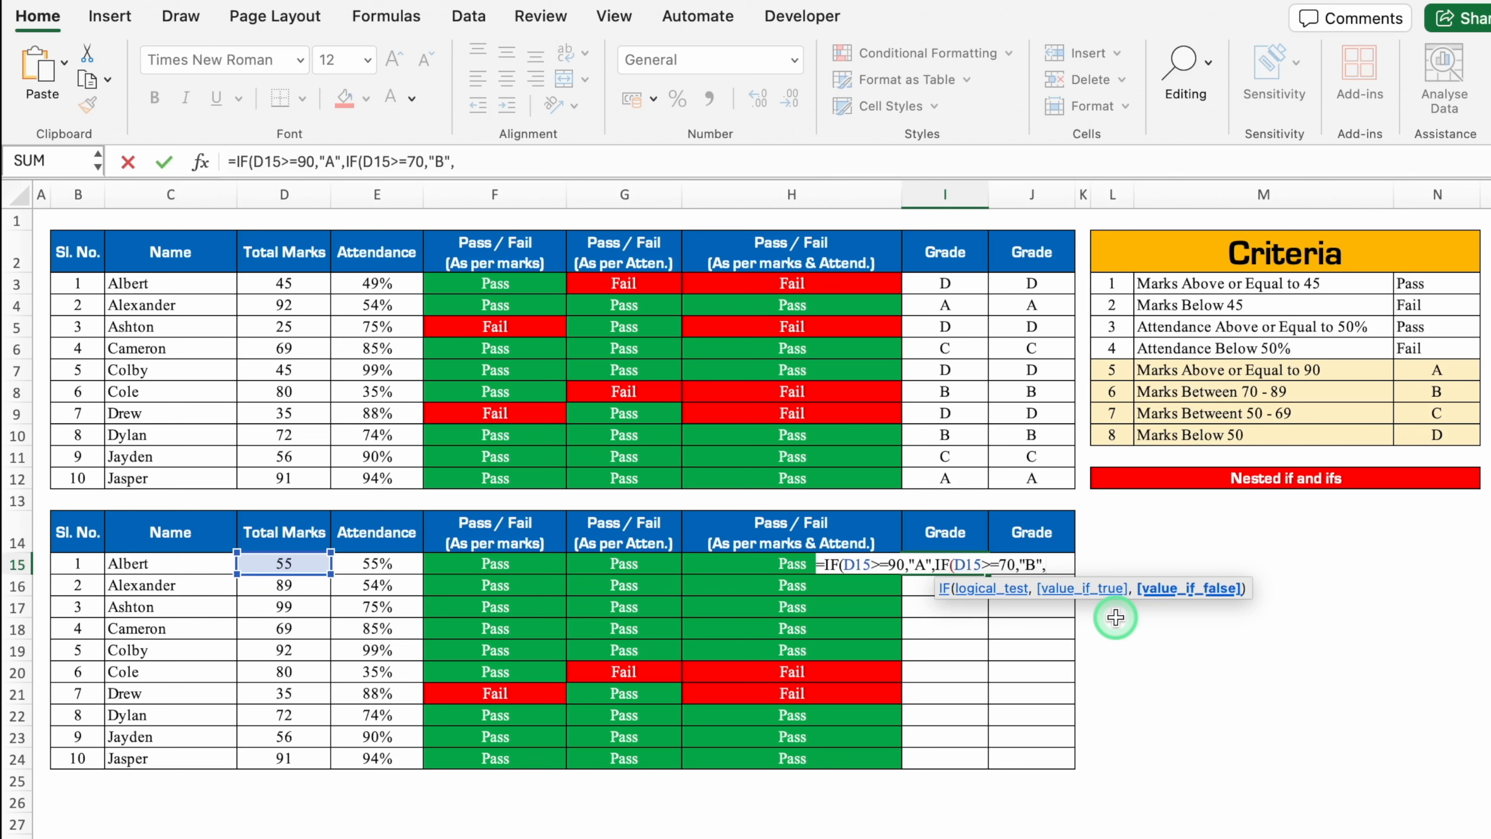
- Nest a third IF in the I15 formula, returning "C" when D15>=50
text(IF)
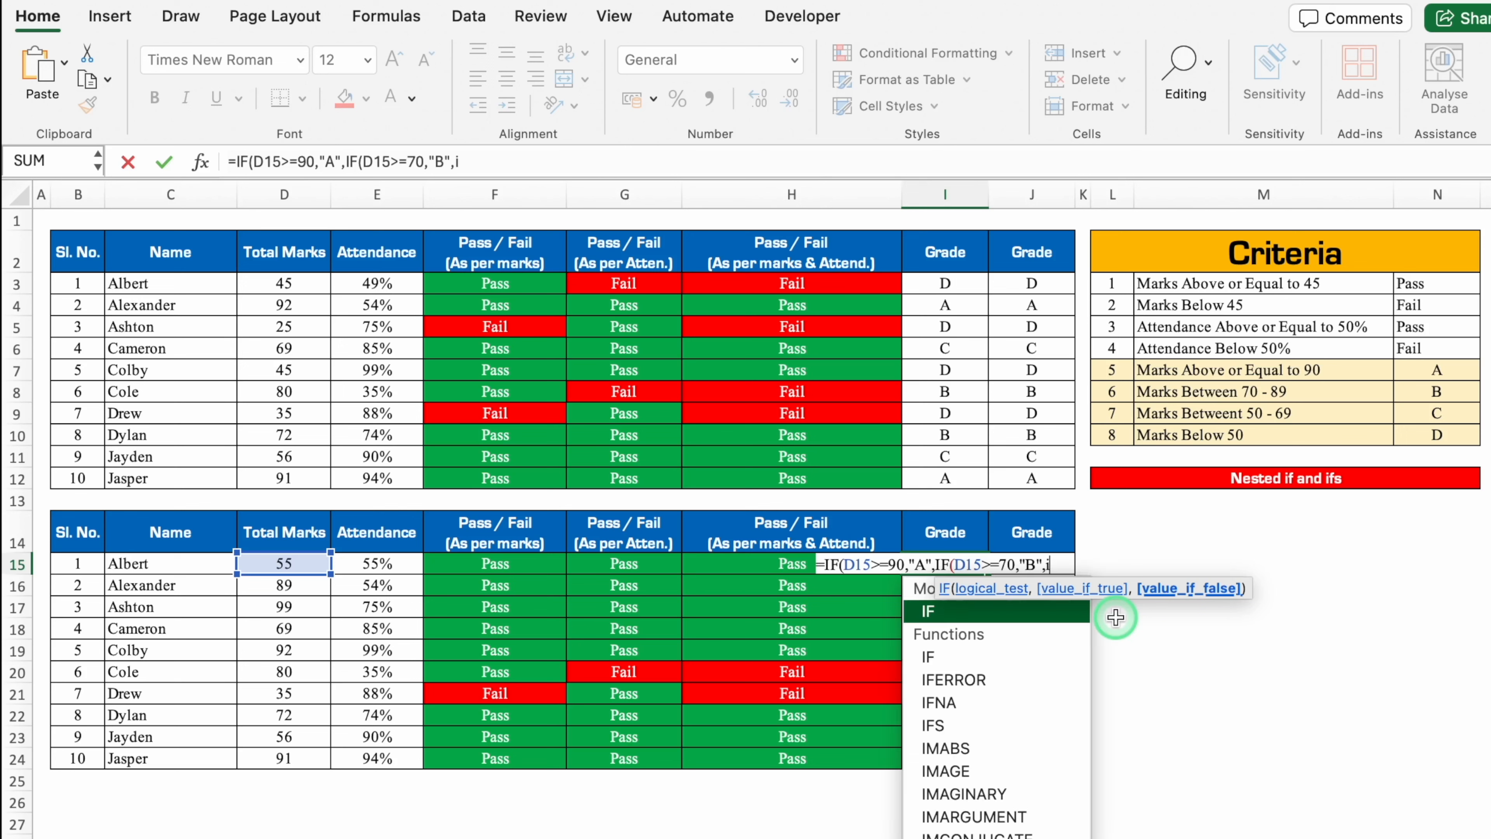
double_click(1036, 616)
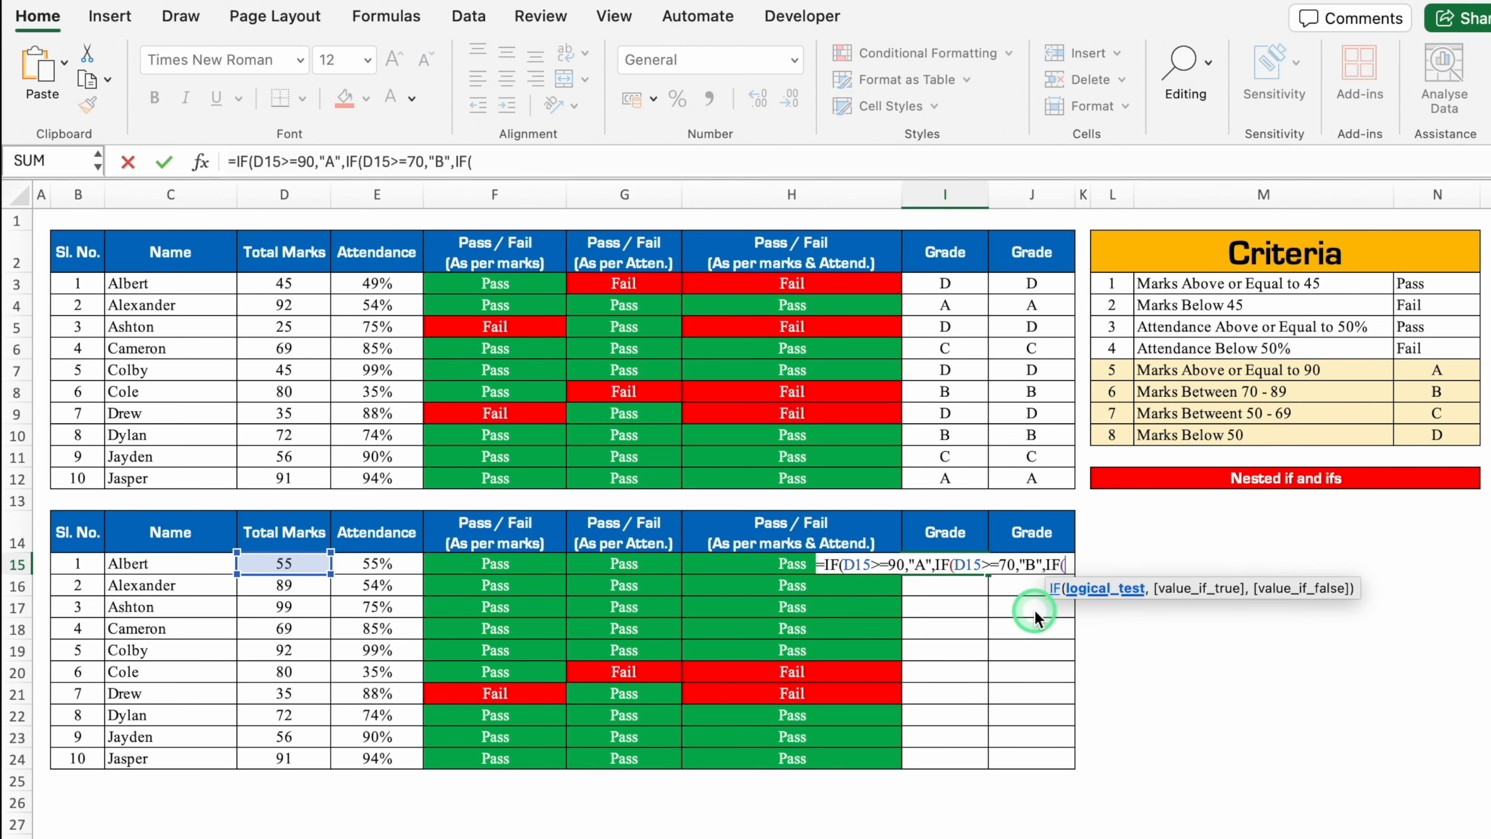
click(288, 563)
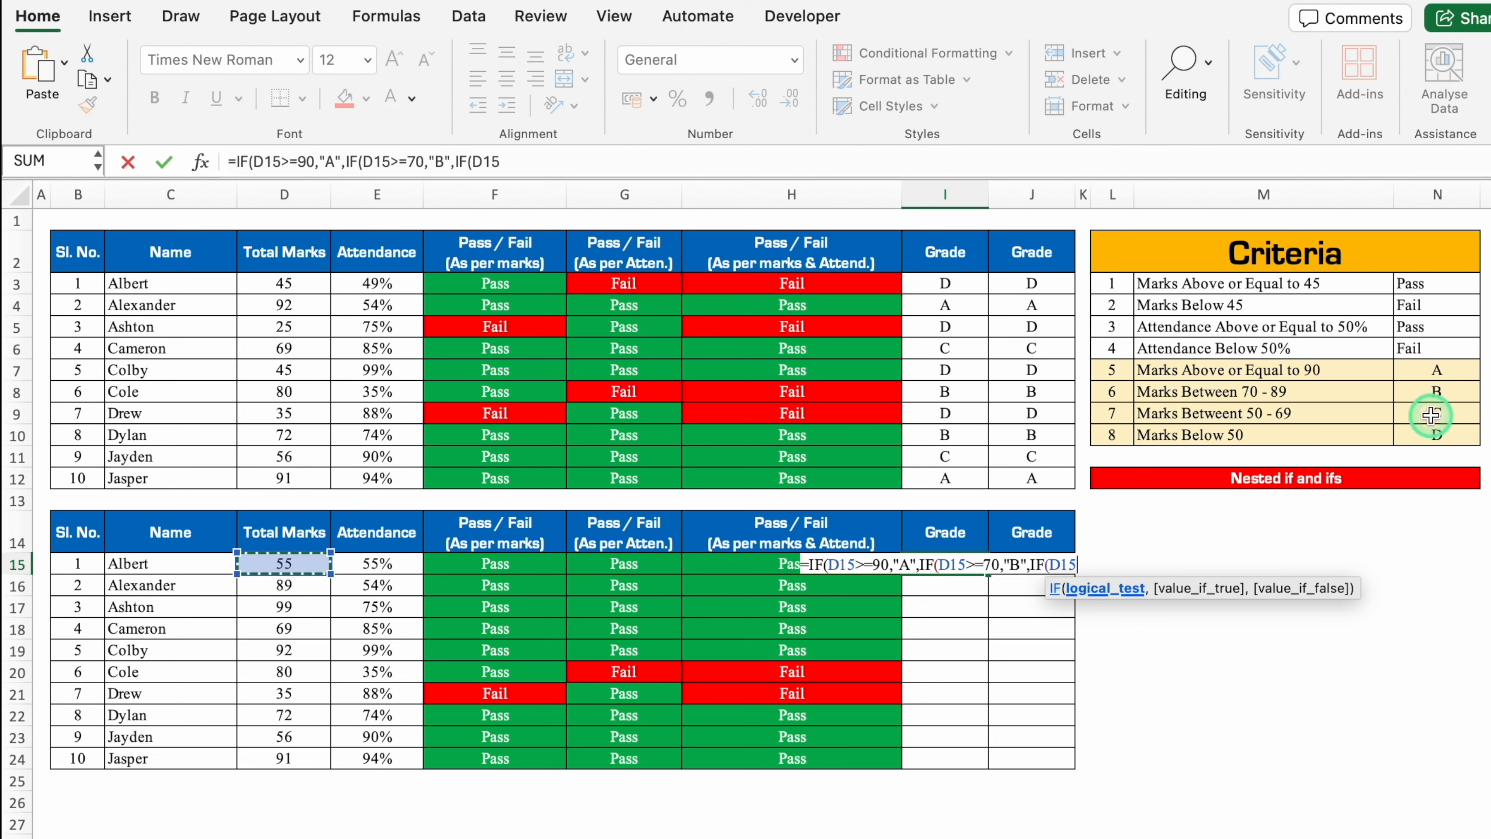
text(>)
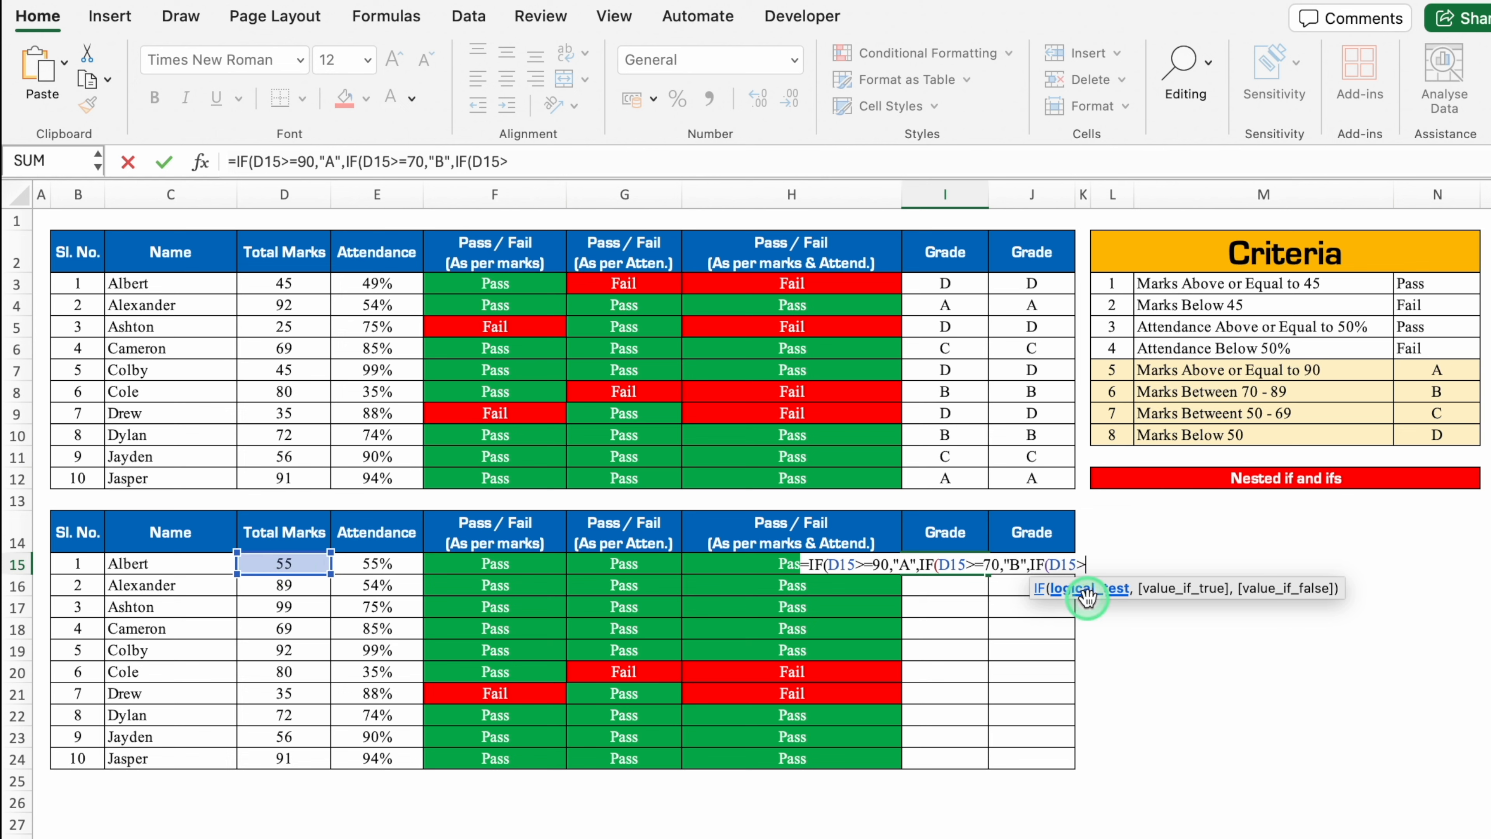
text(=)
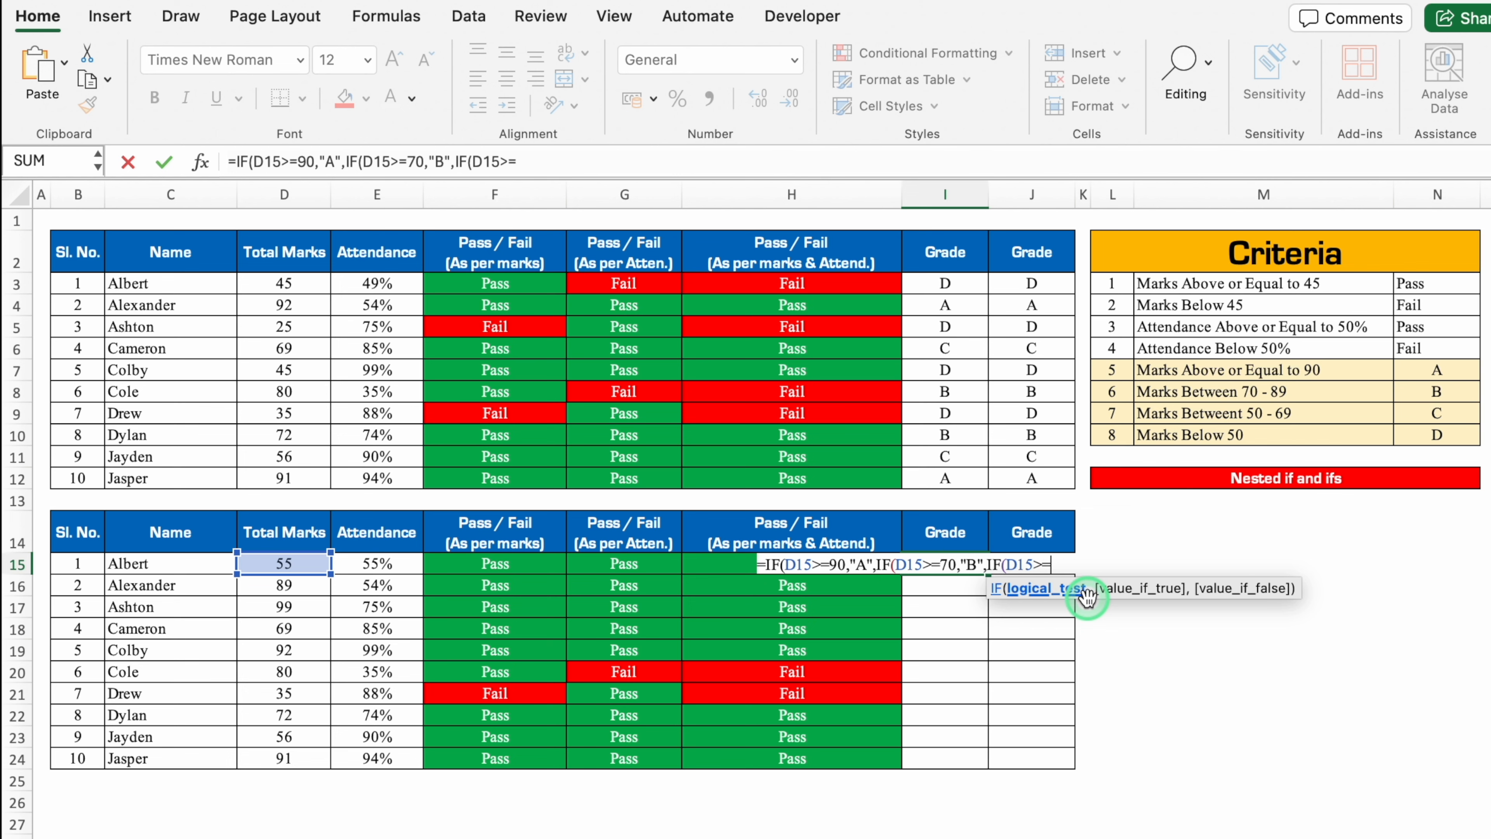
text(50,"C",)
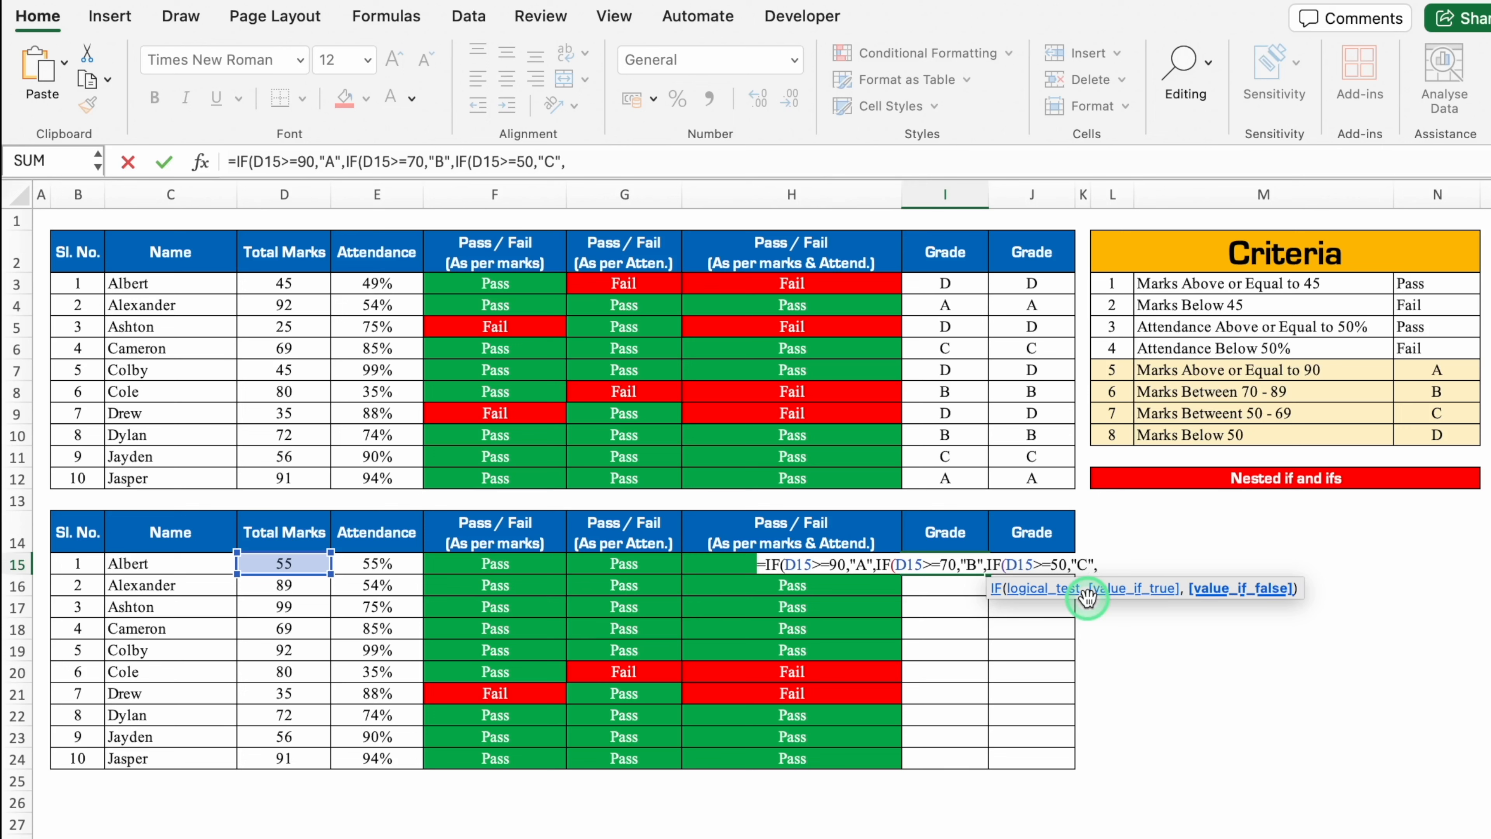
- Nest a fourth IF in I15 that returns "D" when D15<50, and complete the formula with all four closing brackets
text(IF)
double_click(1027, 614)
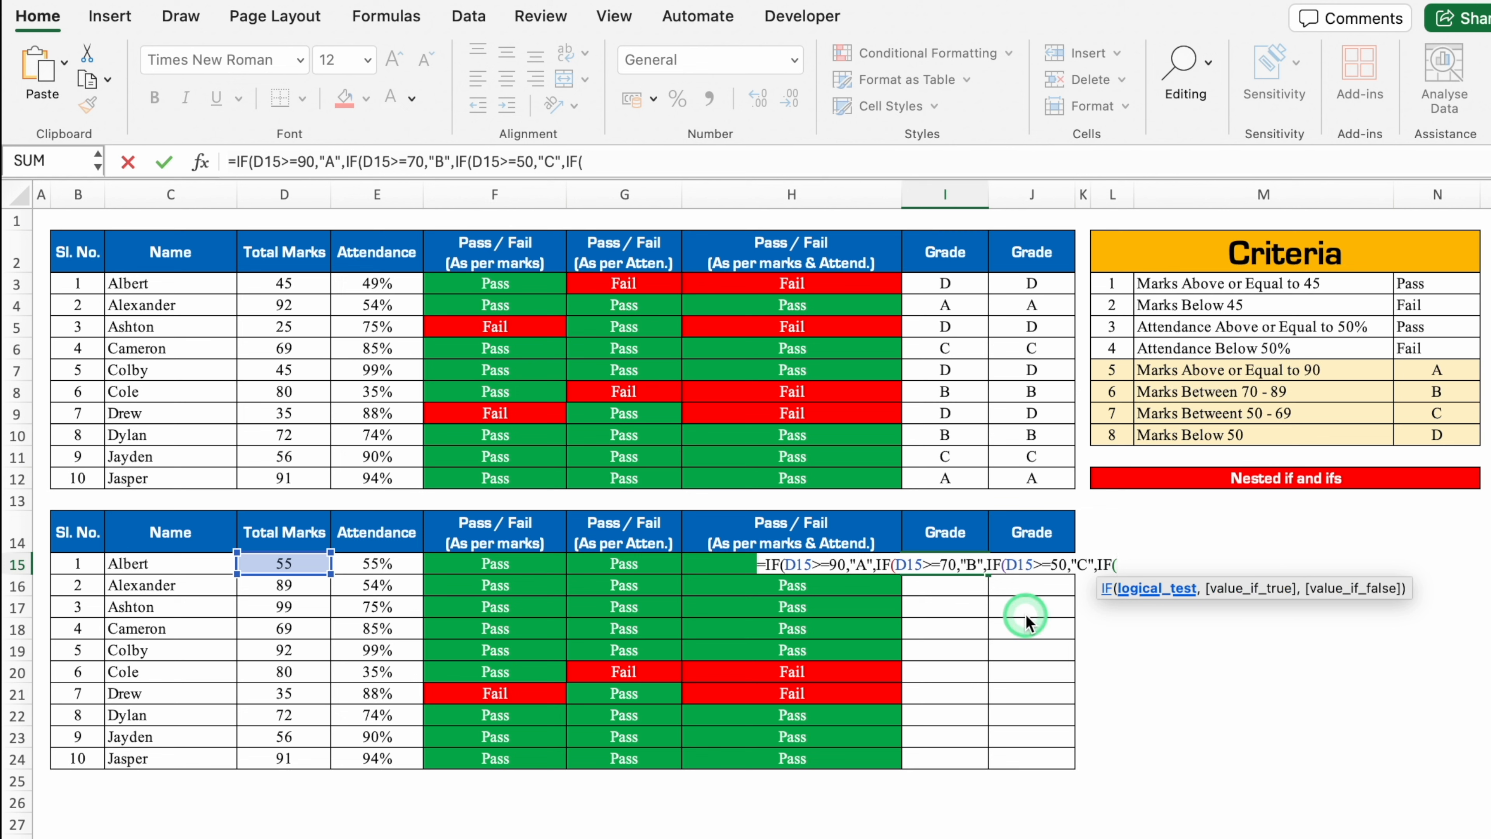
click(298, 562)
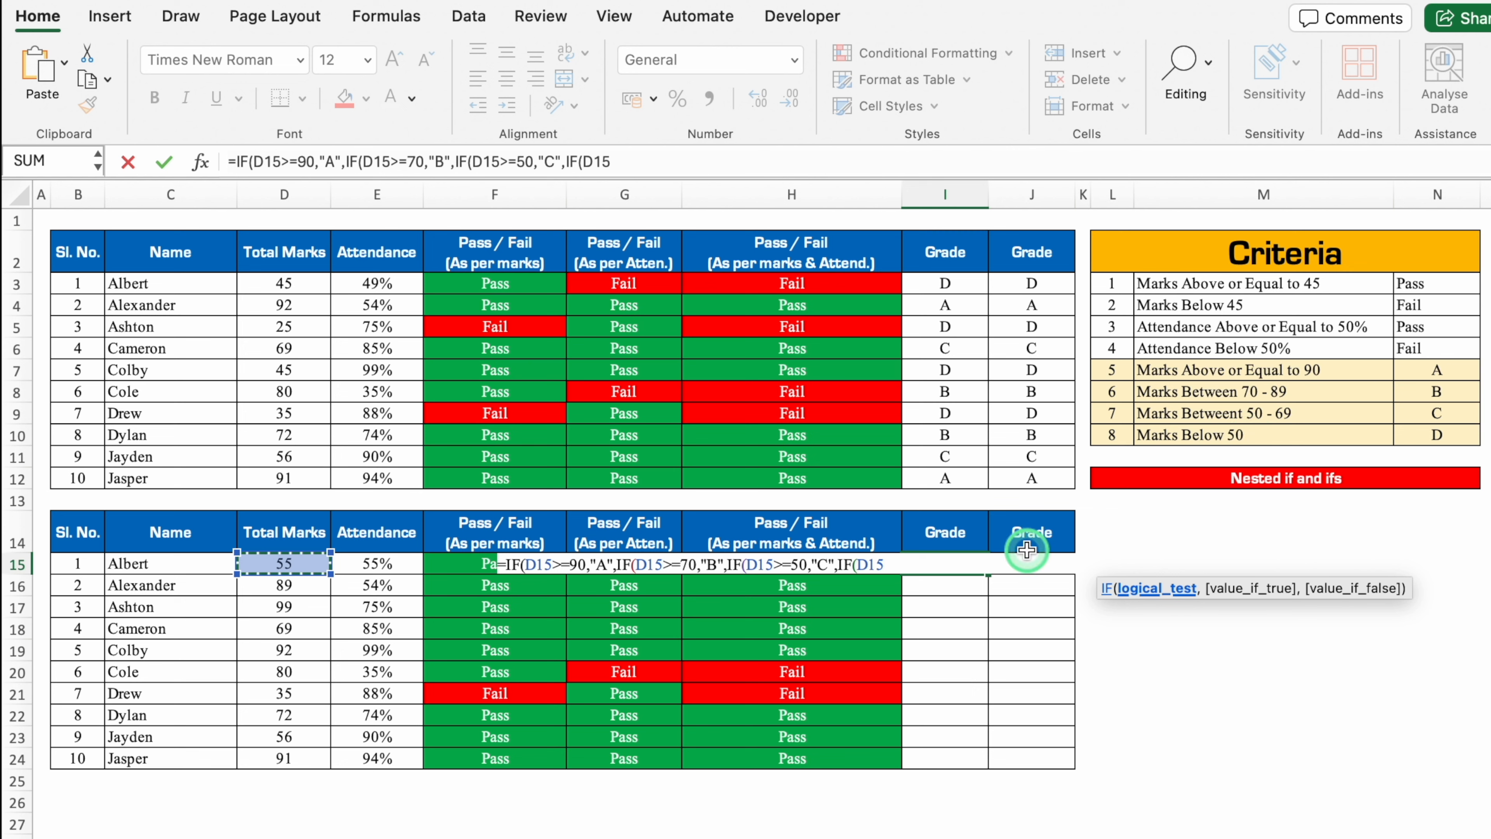
text(<)
text(50,)
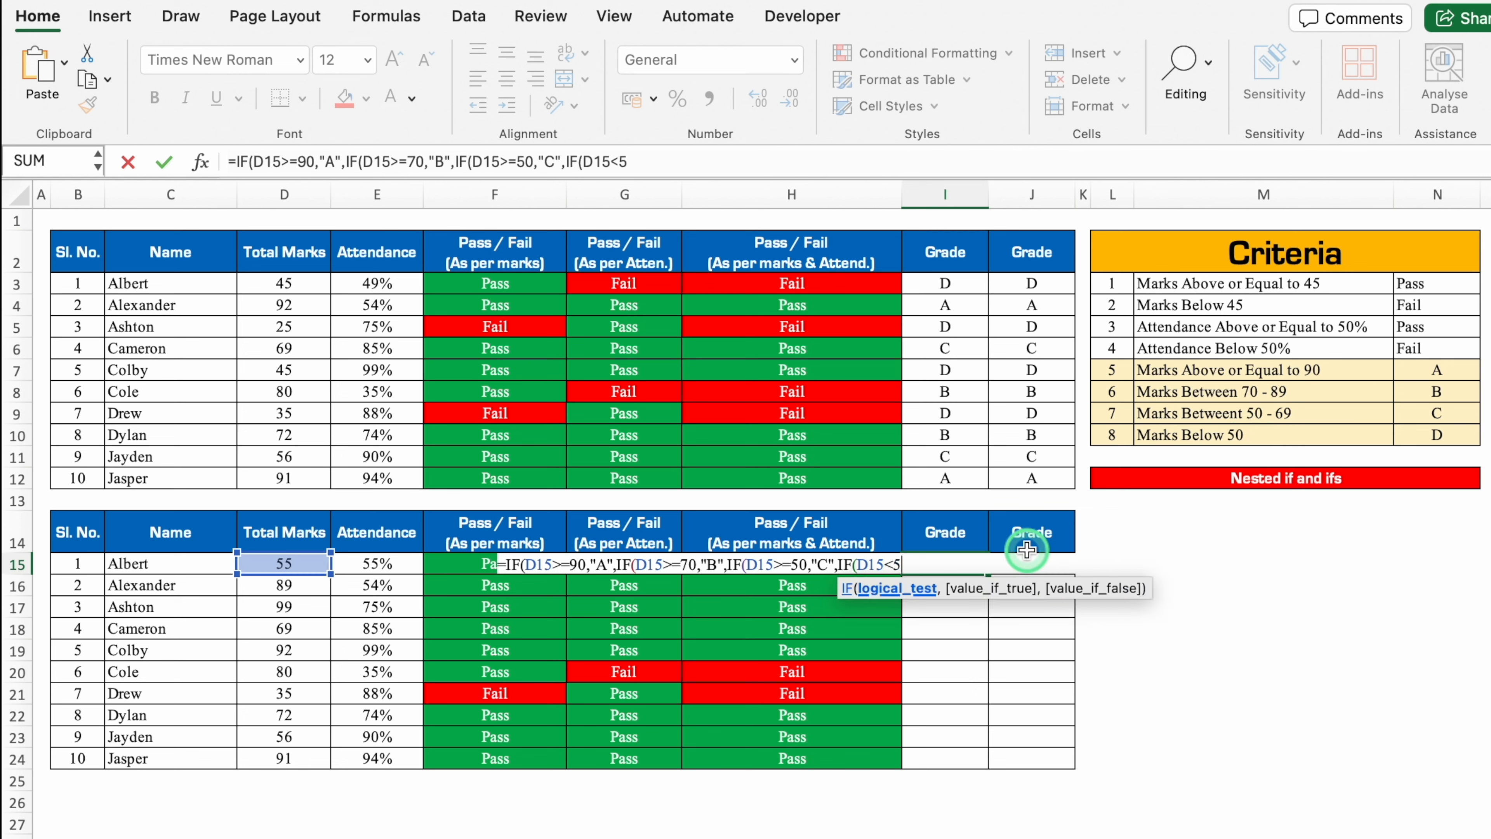
text("D)
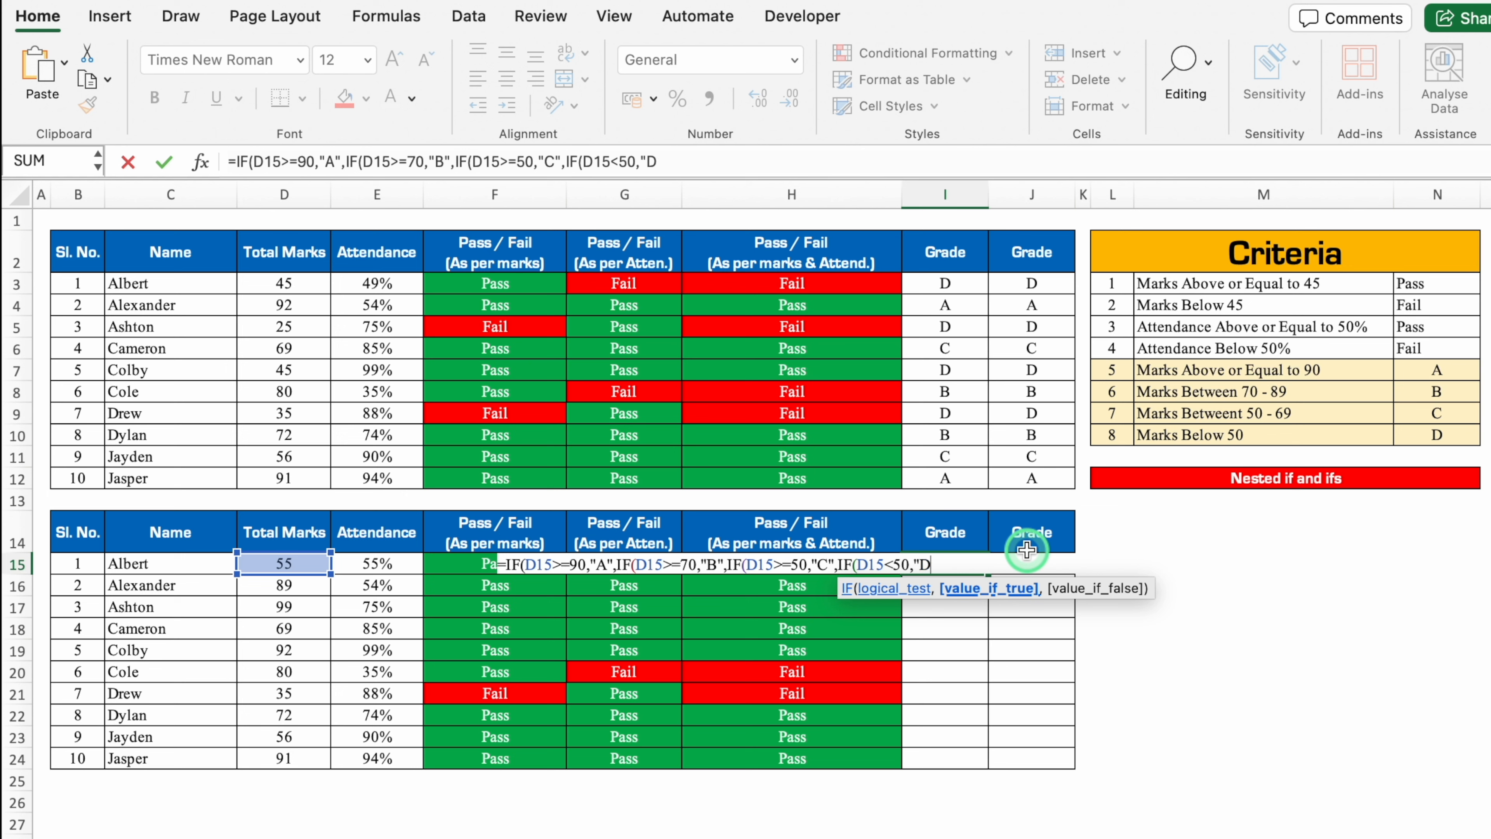
text(")))))
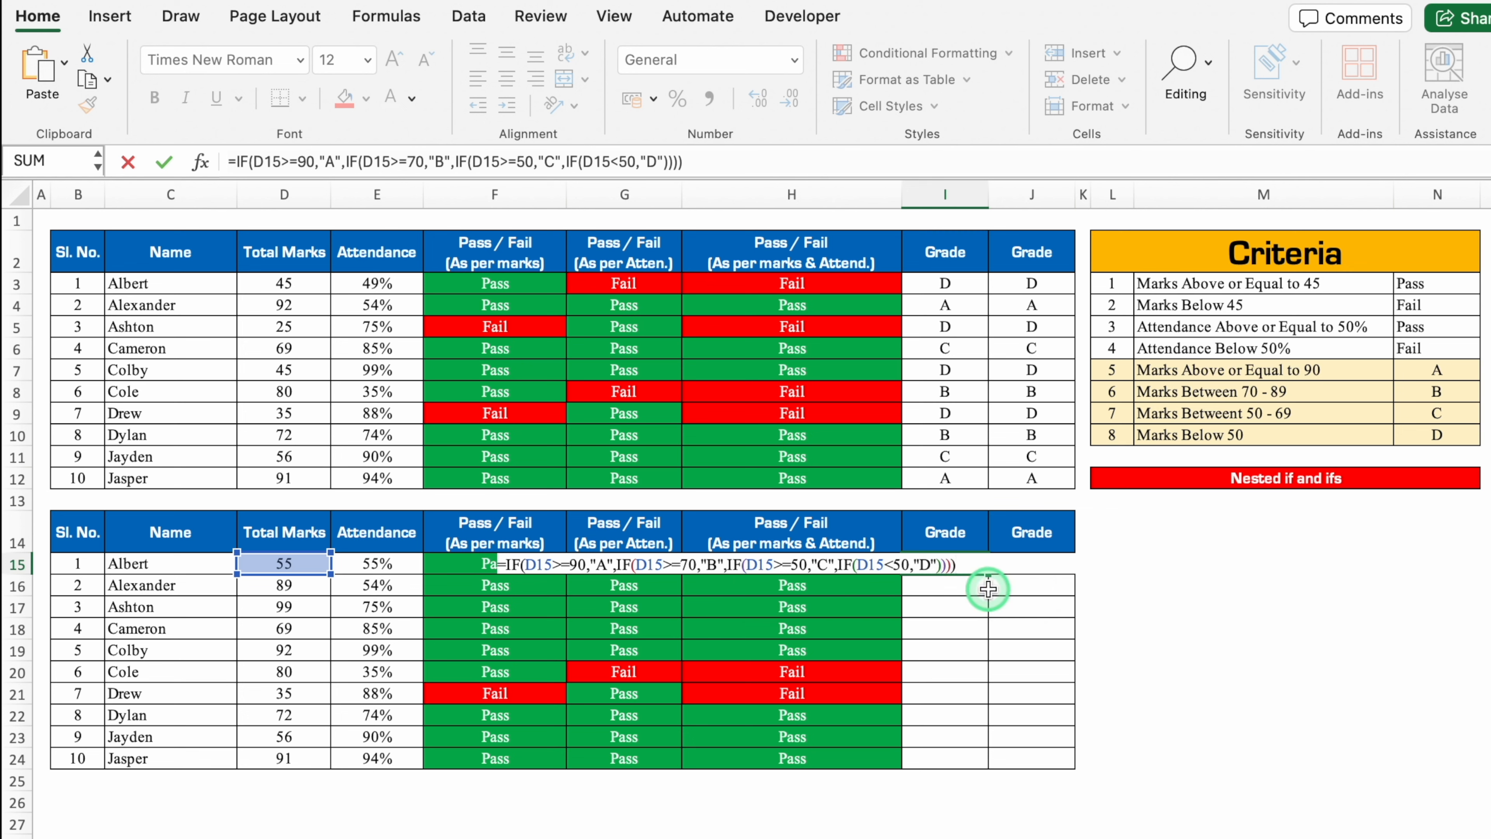
key(Return)
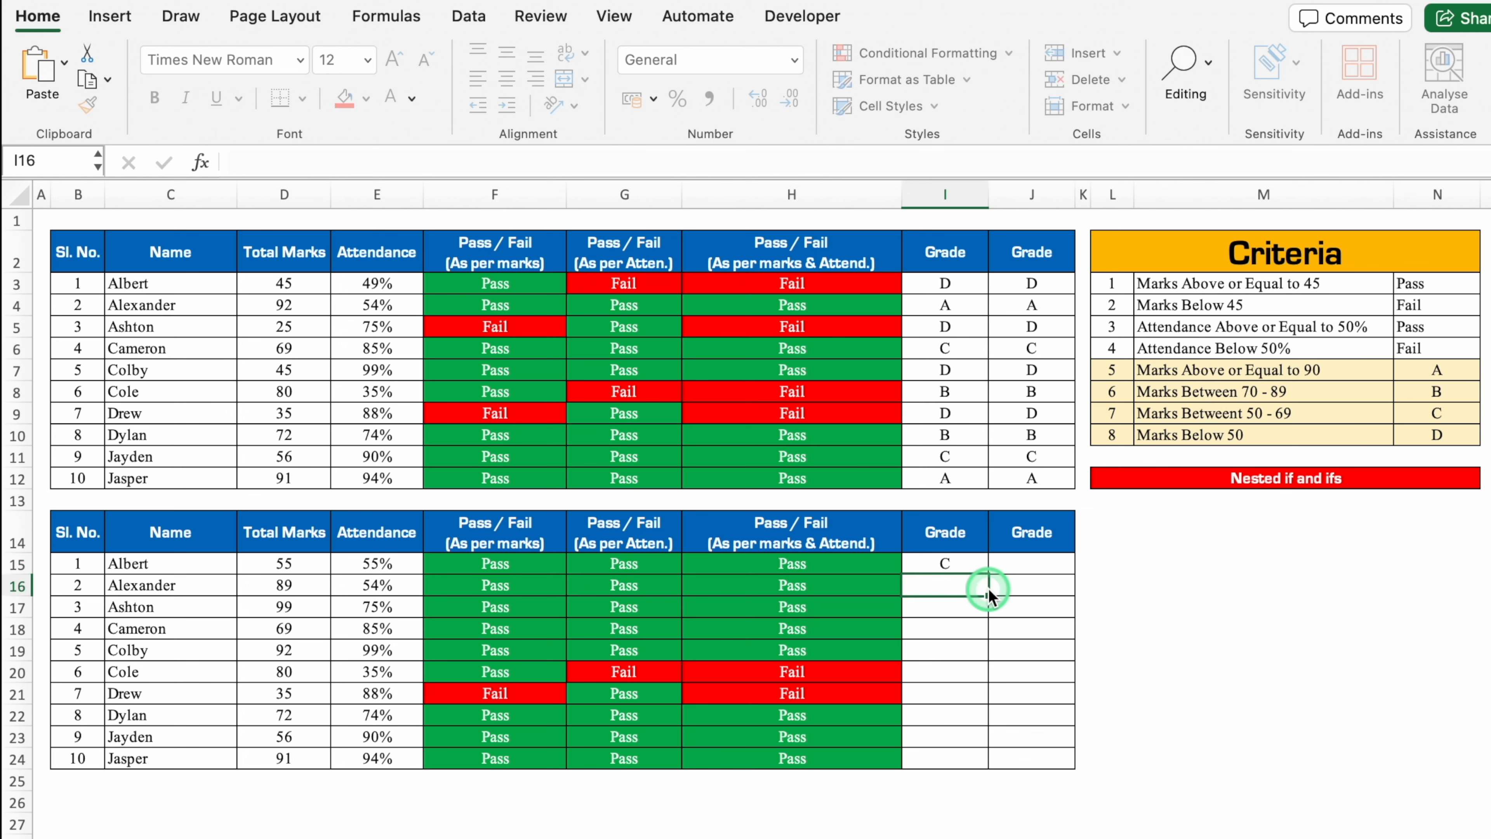
- Fill the nested IF formula from I15 down to I24 and check the grades in the copied cells
click(959, 562)
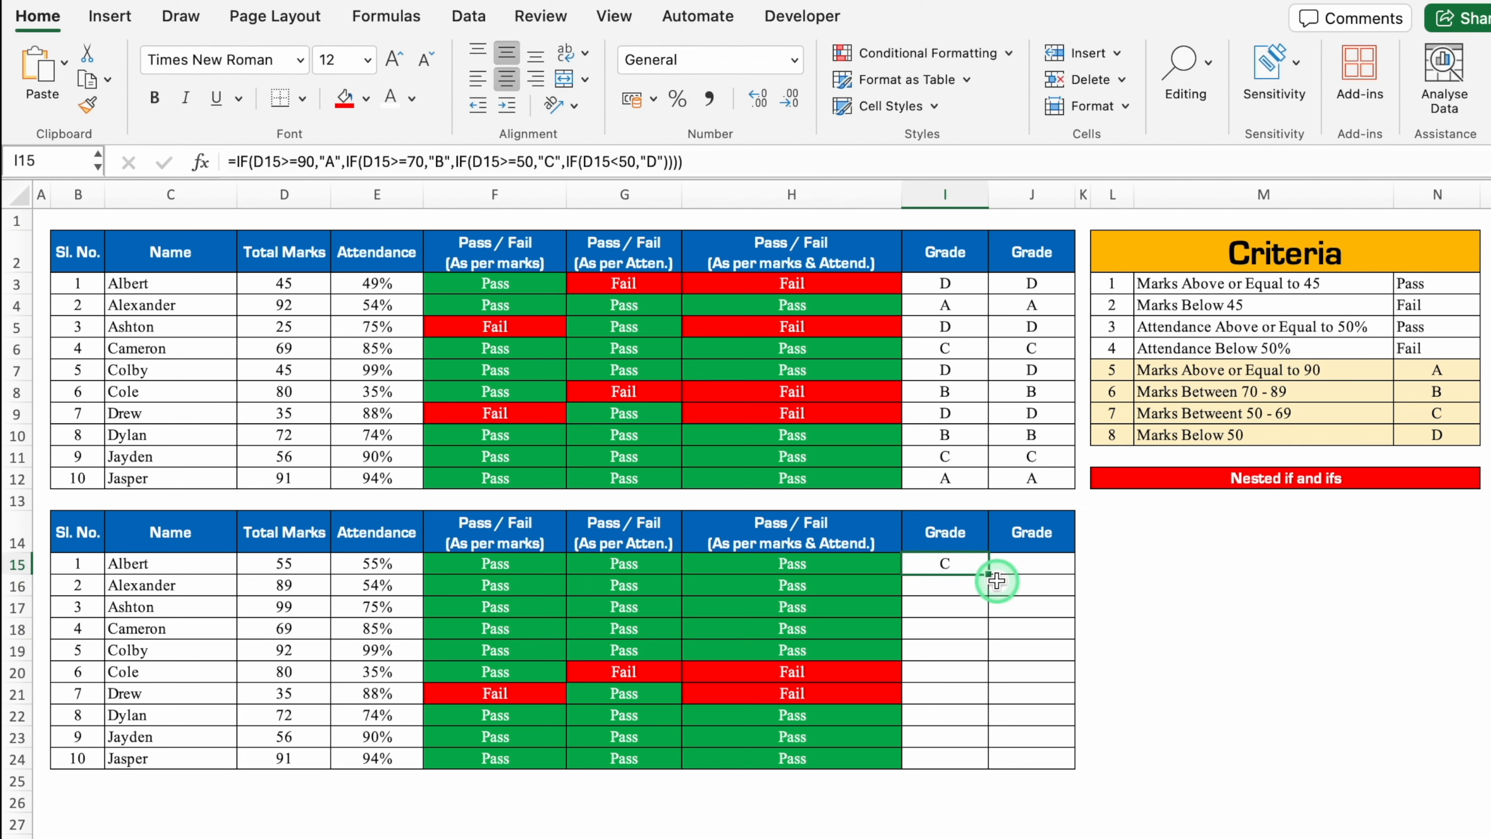
drag(990, 574, 989, 760)
click(1172, 634)
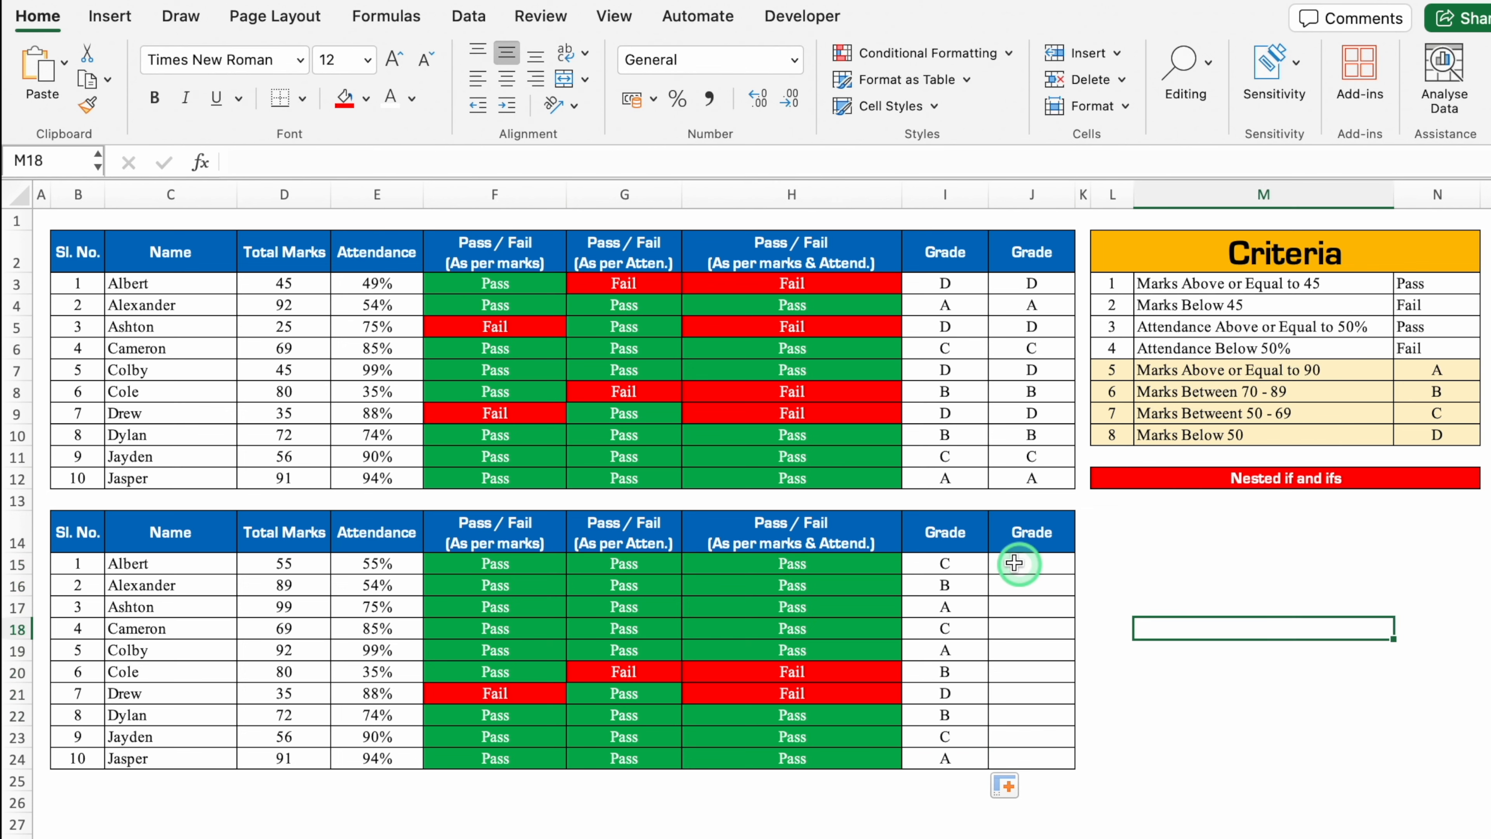
click(969, 565)
click(969, 587)
click(968, 608)
click(968, 696)
click(958, 563)
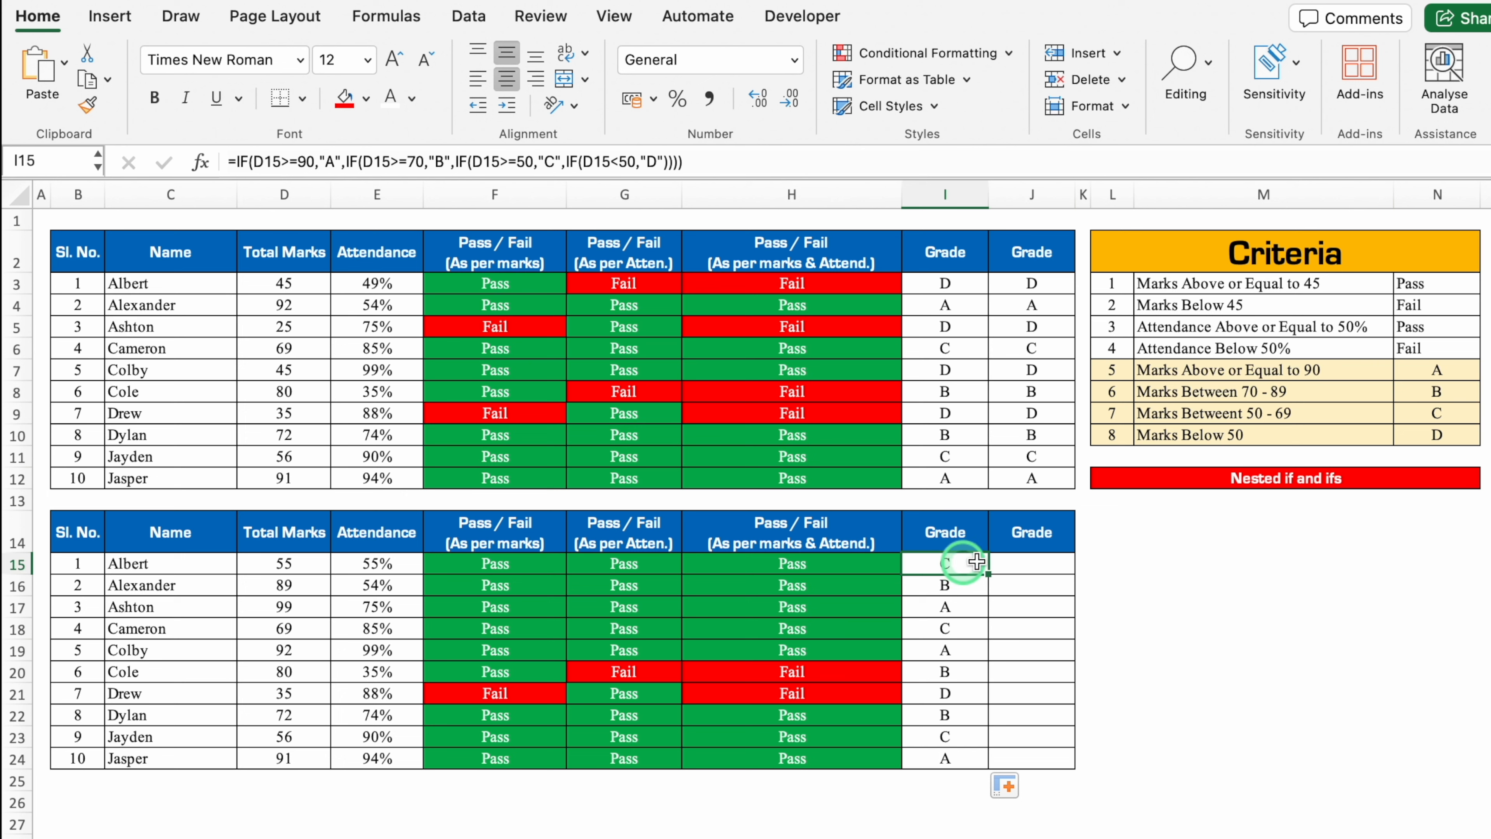
- Start an IFS formula in J15 that returns grade "A" when D15>=90
click(1034, 563)
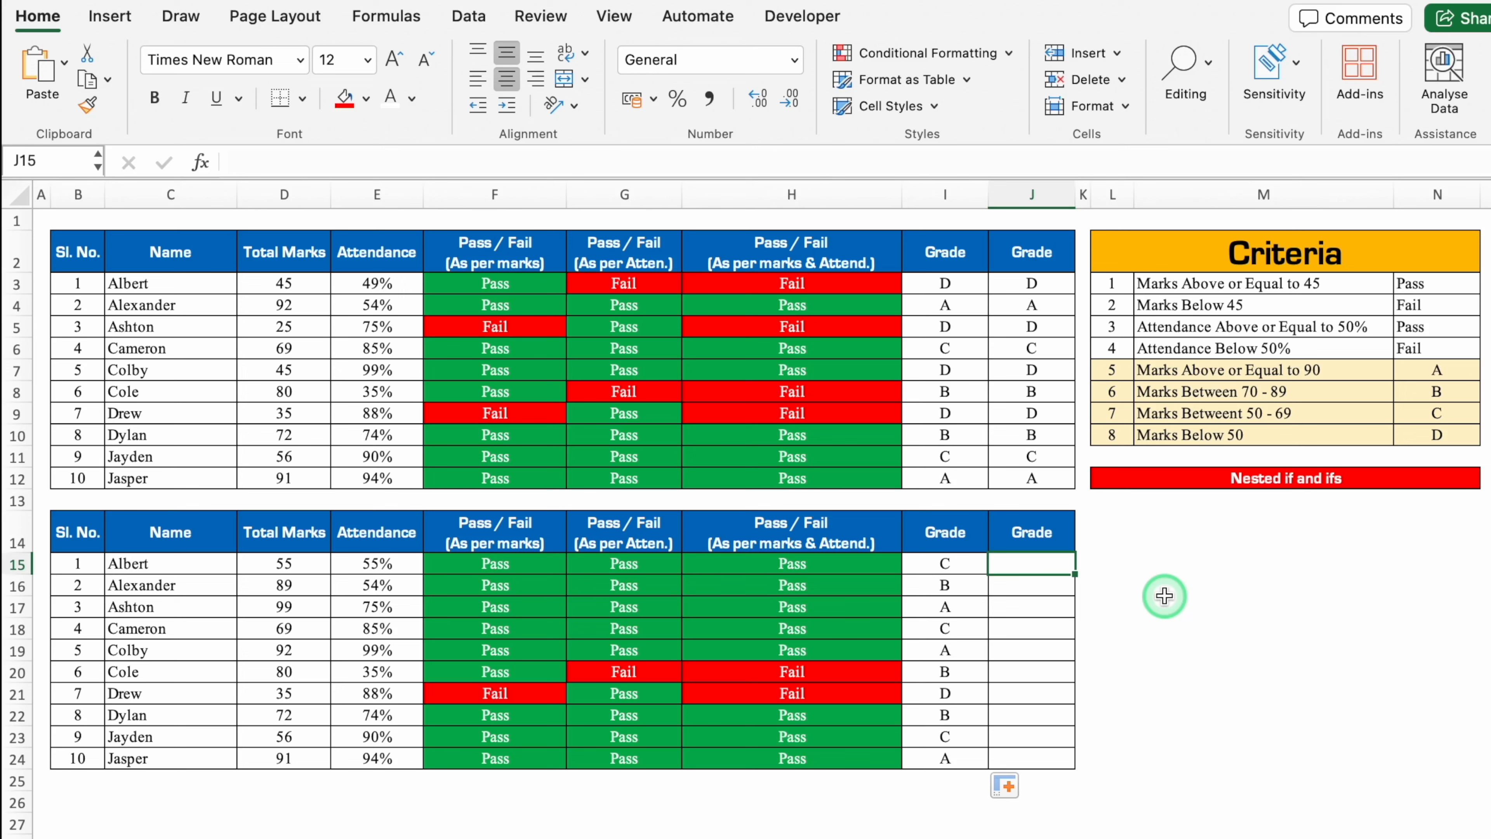
text(=ifs)
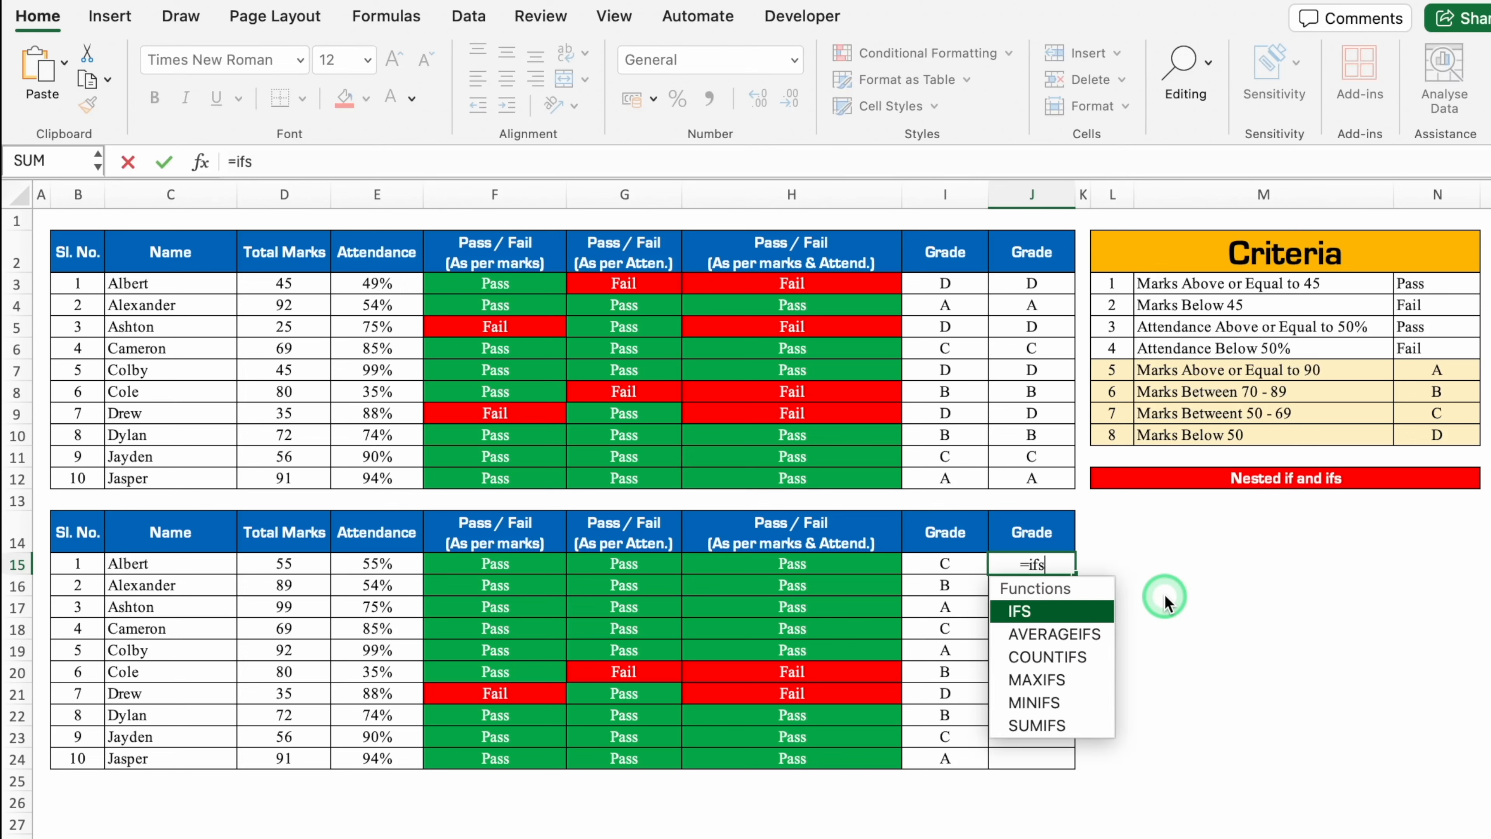
double_click(1050, 611)
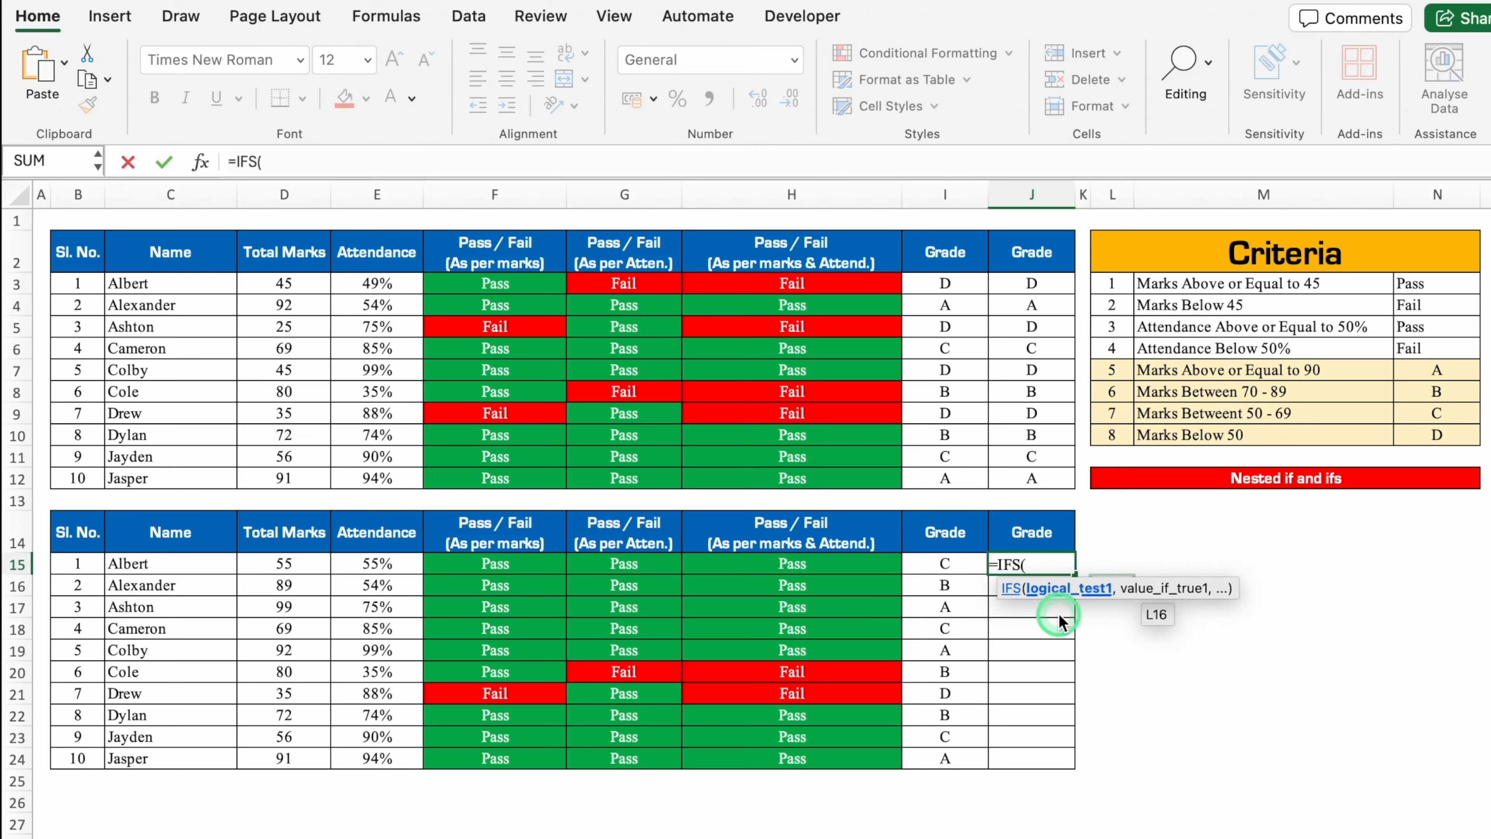
click(293, 565)
text(>)
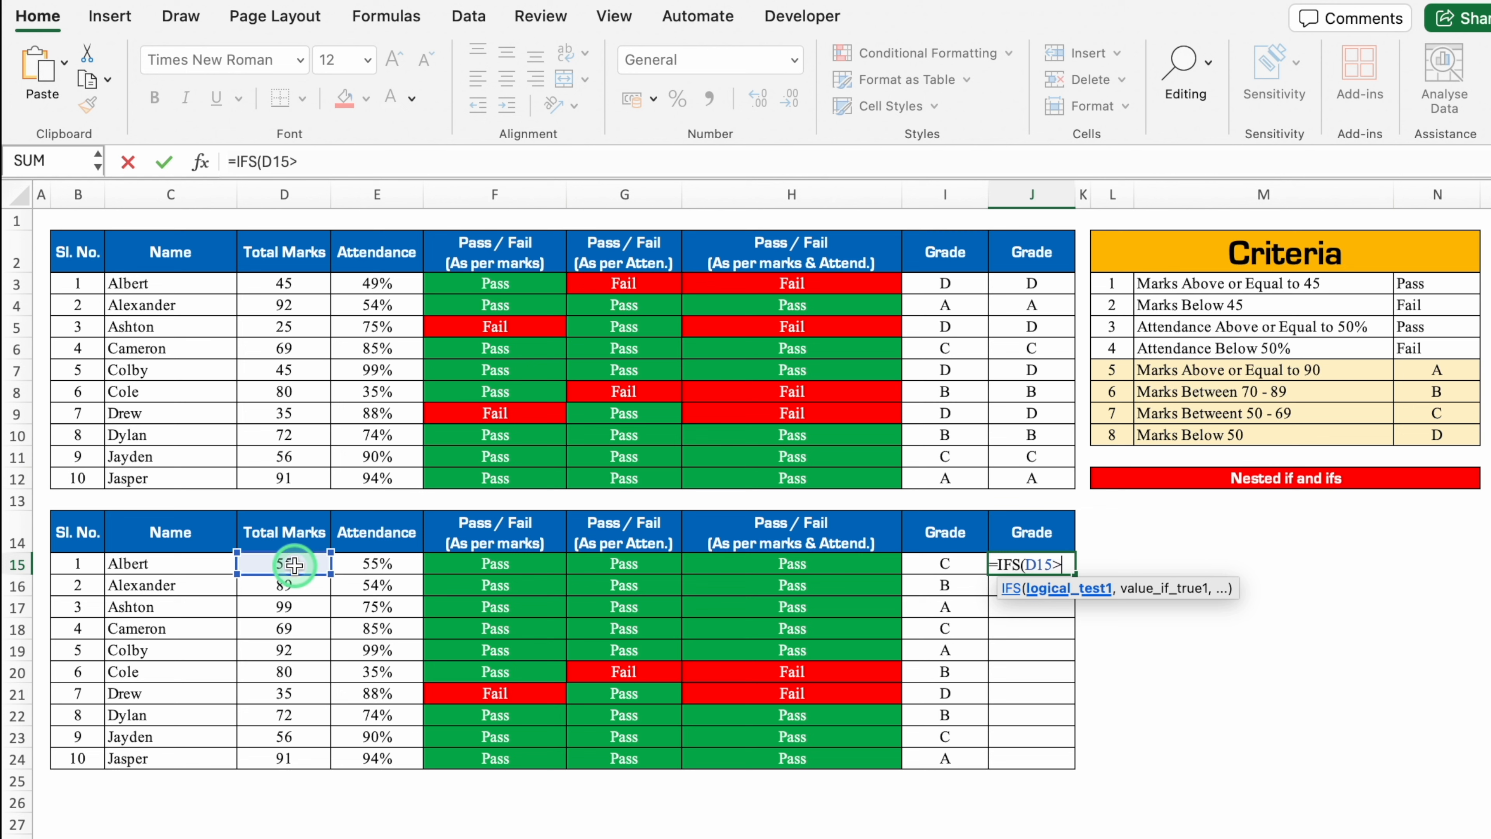
text(=90,)
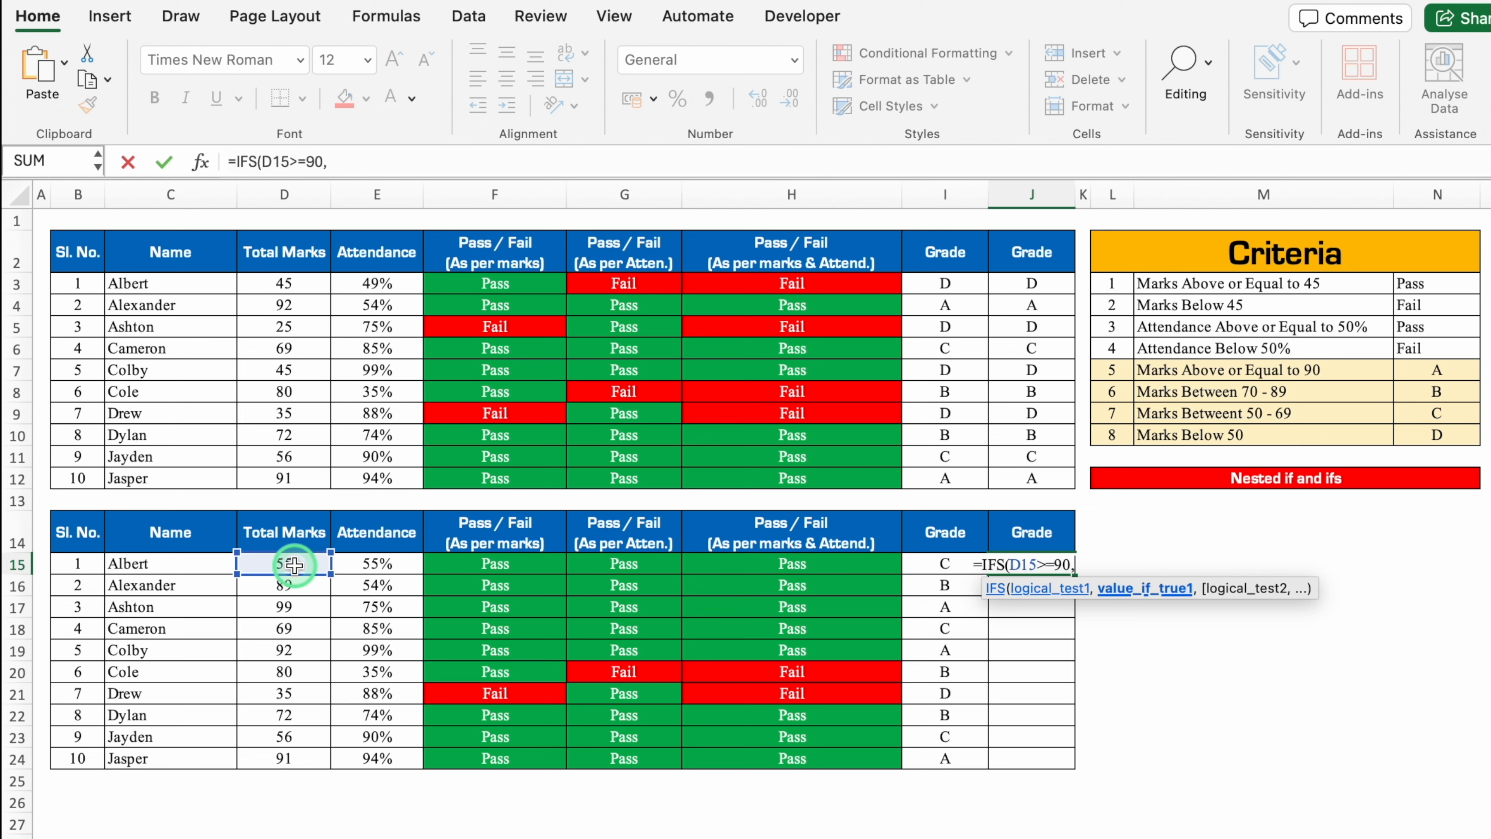
text("A)
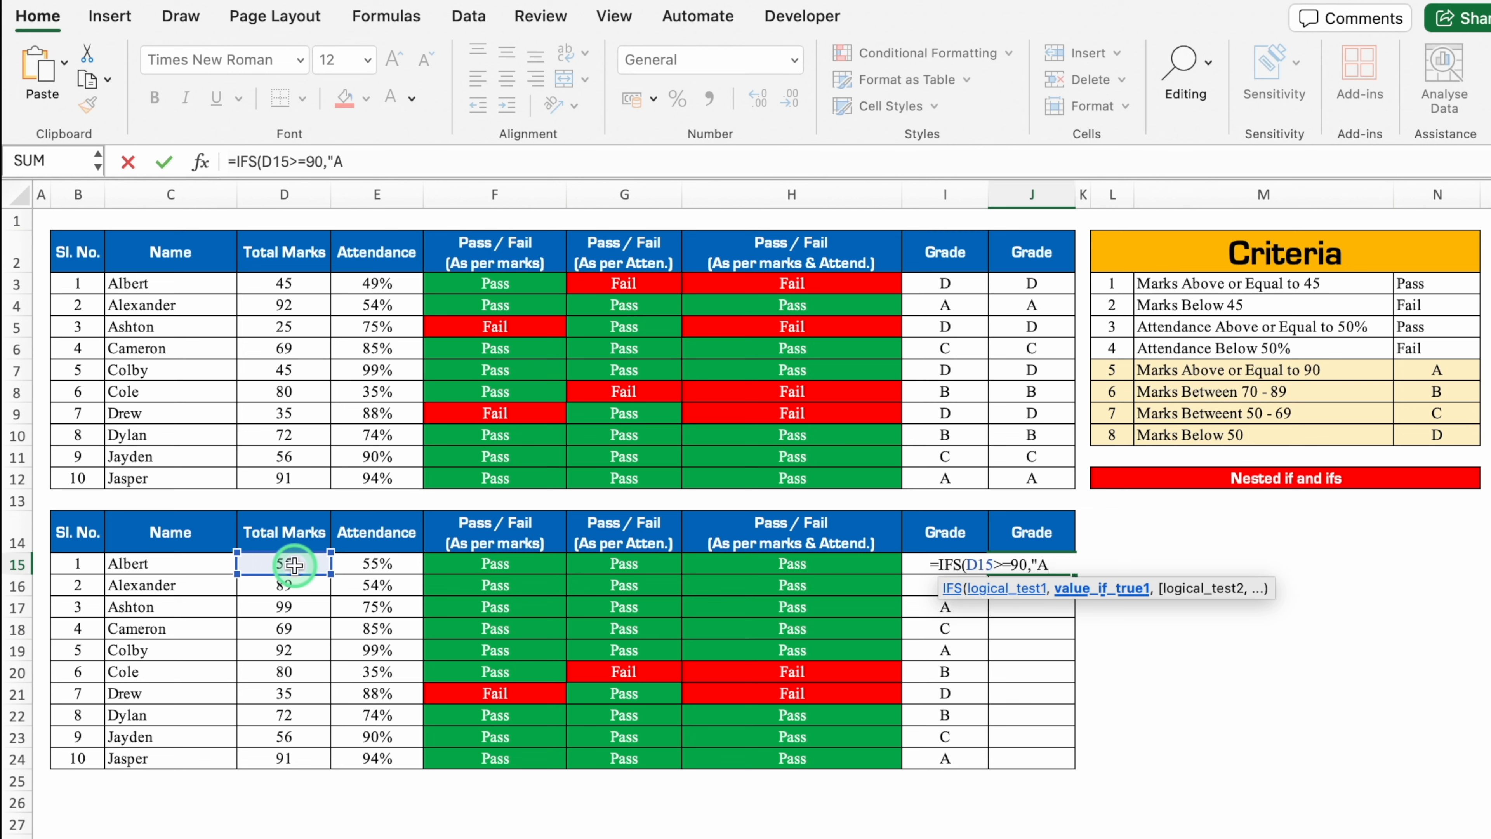
text(",)
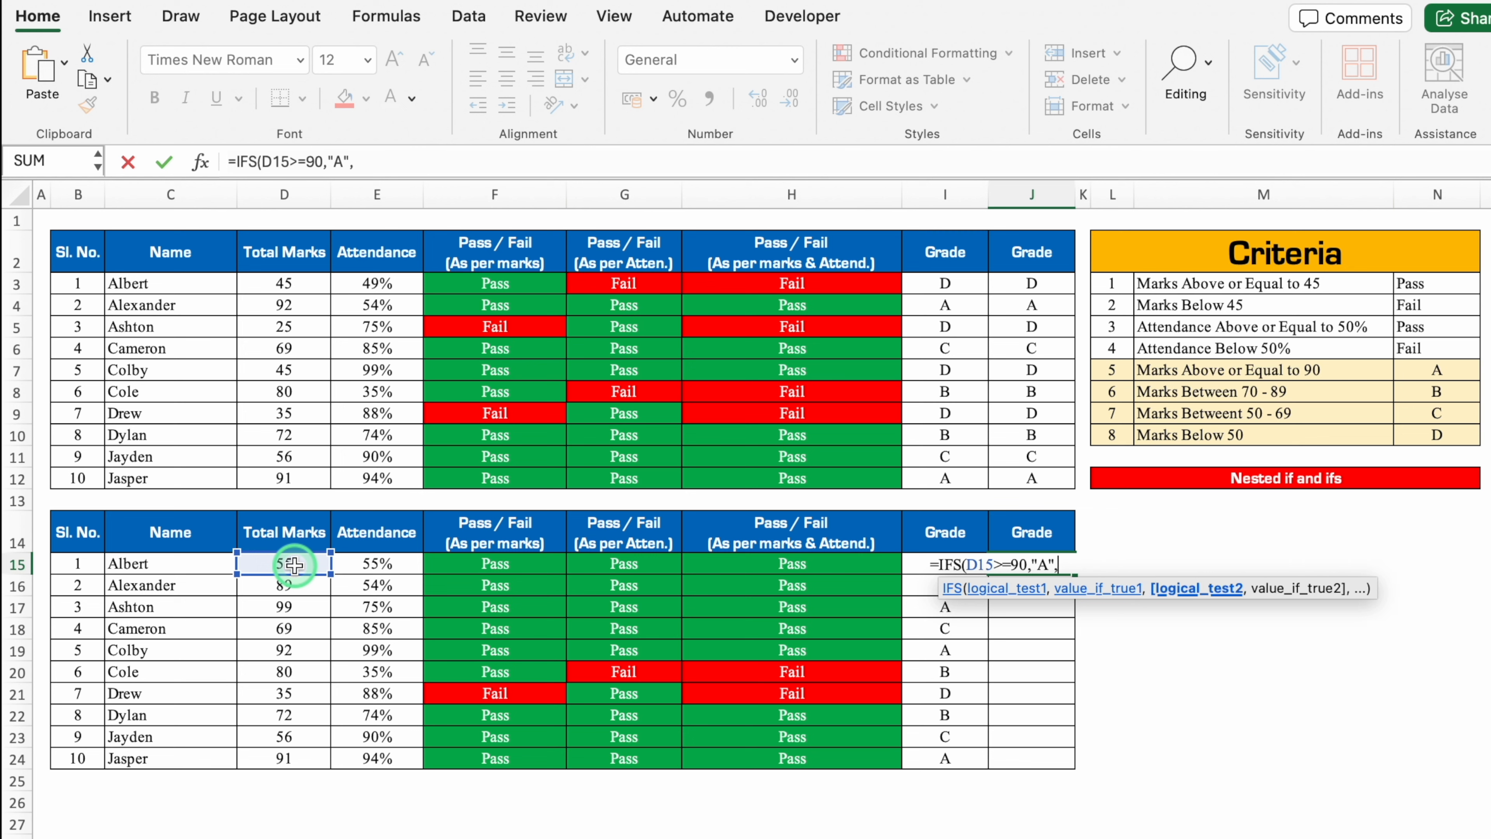
- Add a second condition to the IFS formula in J15, returning "B" when D15>=70
click(294, 565)
text(>)
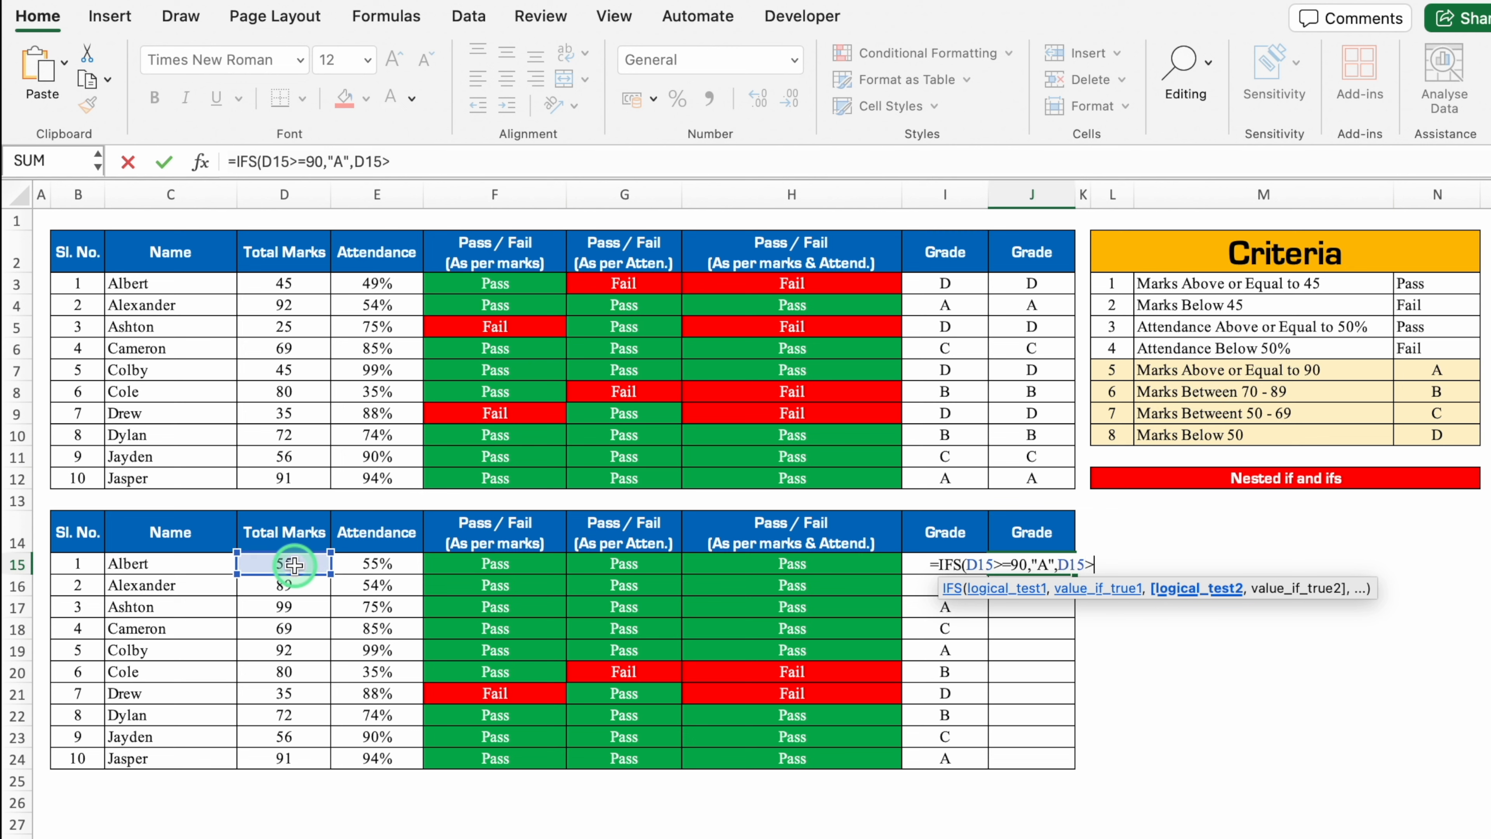
text(=70,")
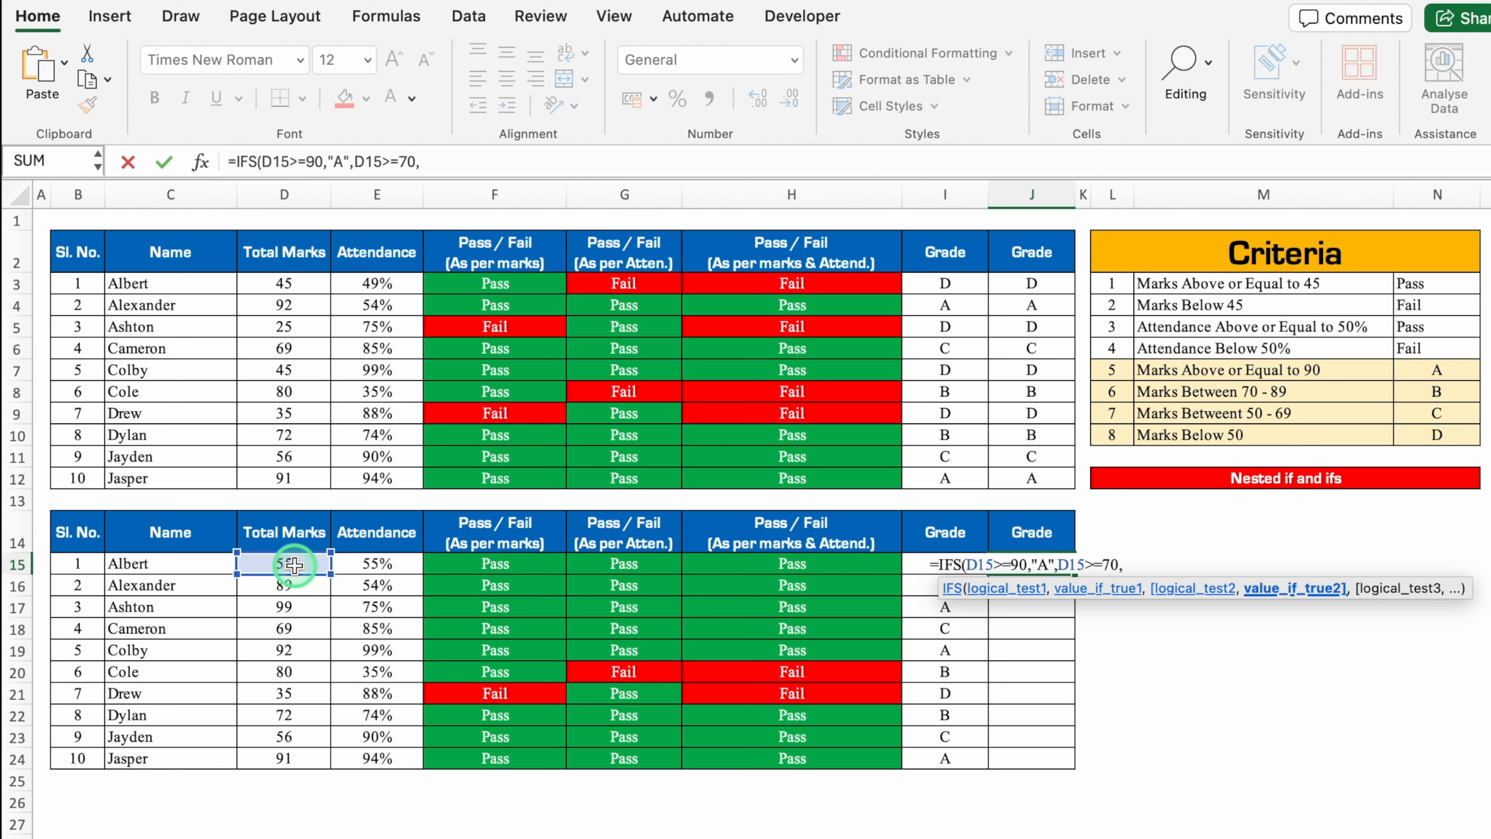
text(B)
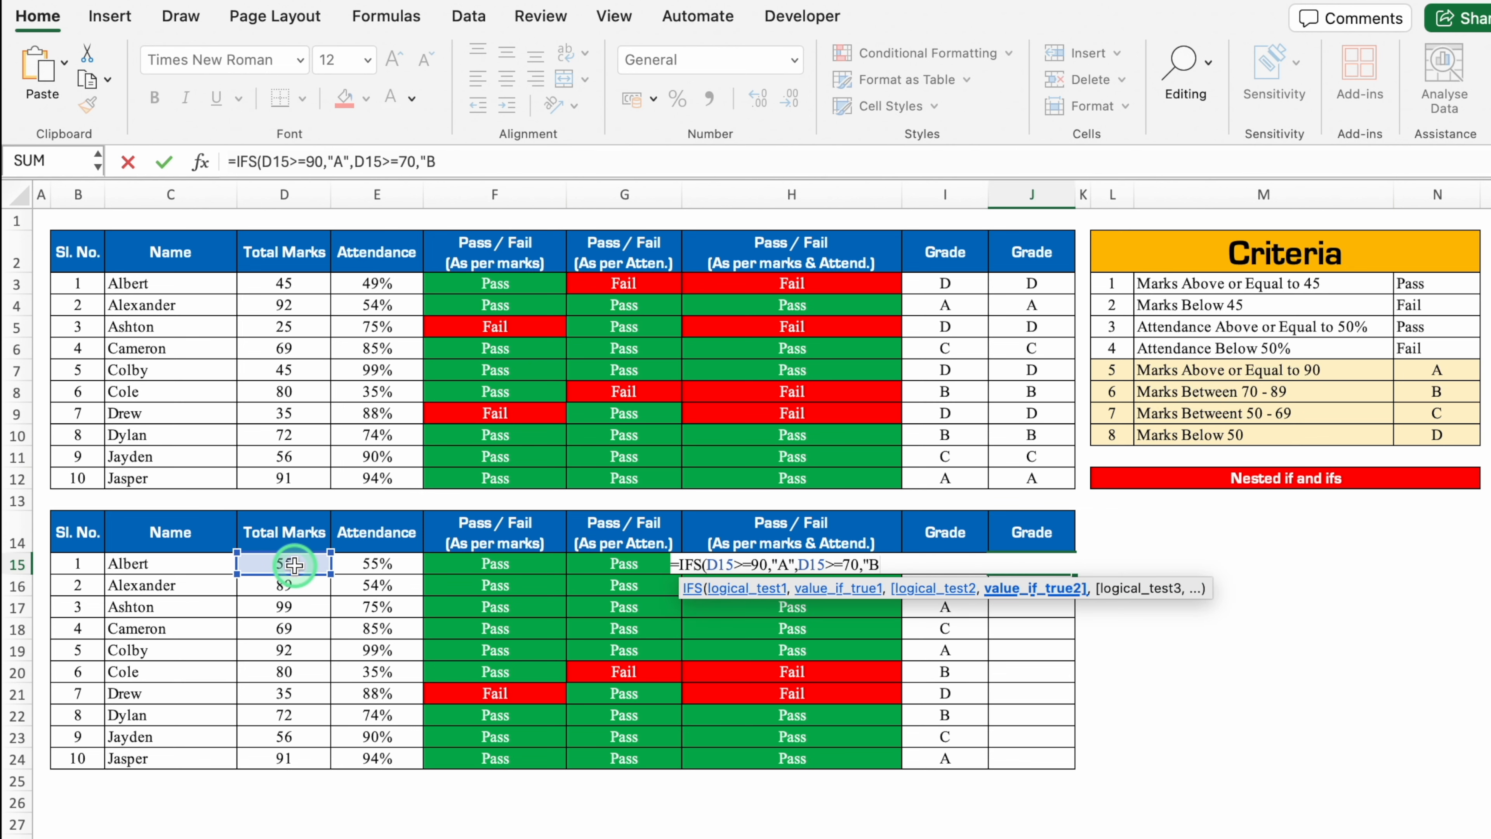
text(",)
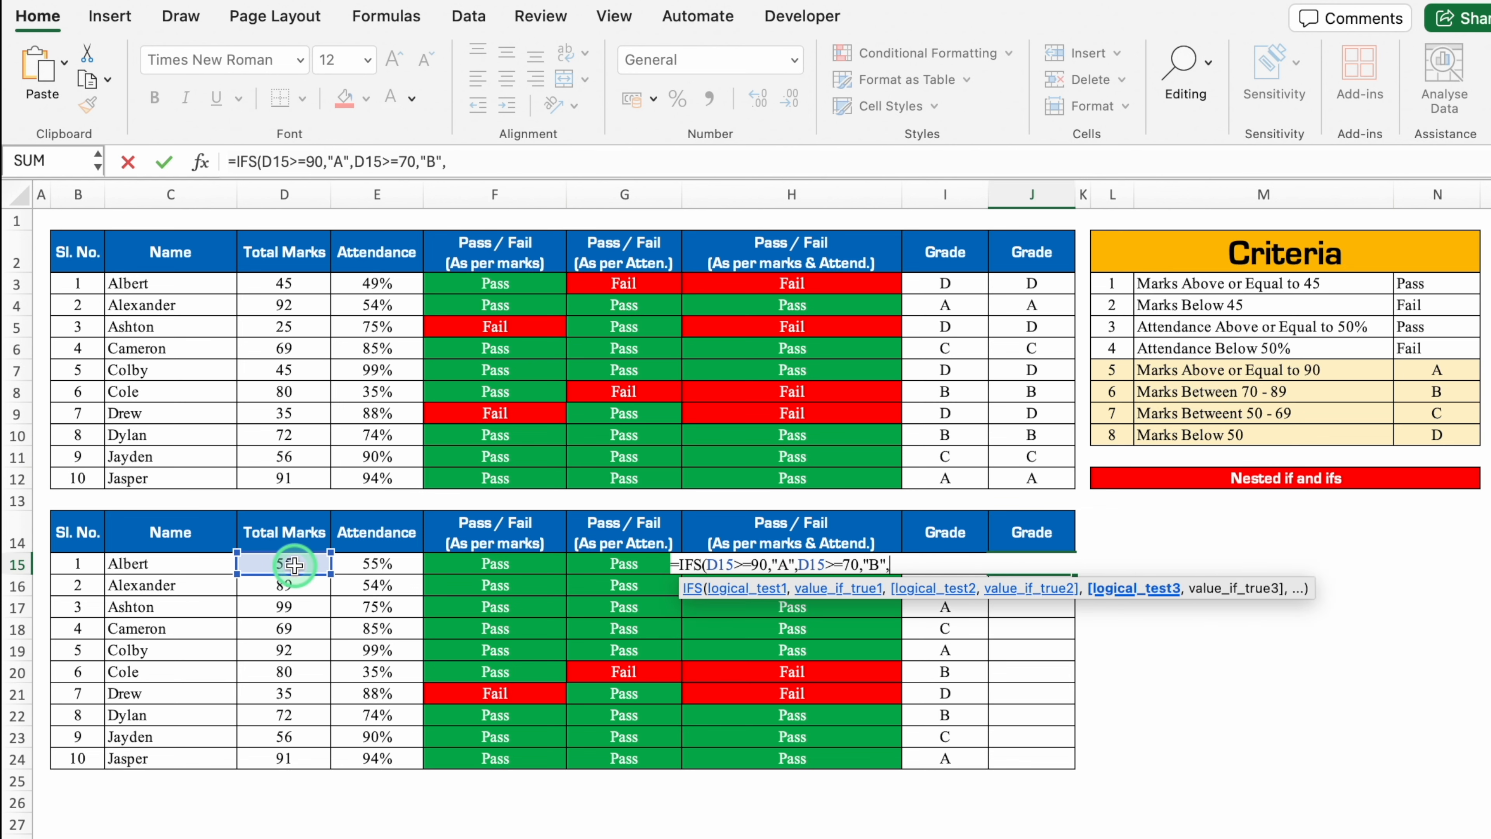
- Add a third condition to the J15 IFS formula, returning "C" when D15>=50
click(294, 564)
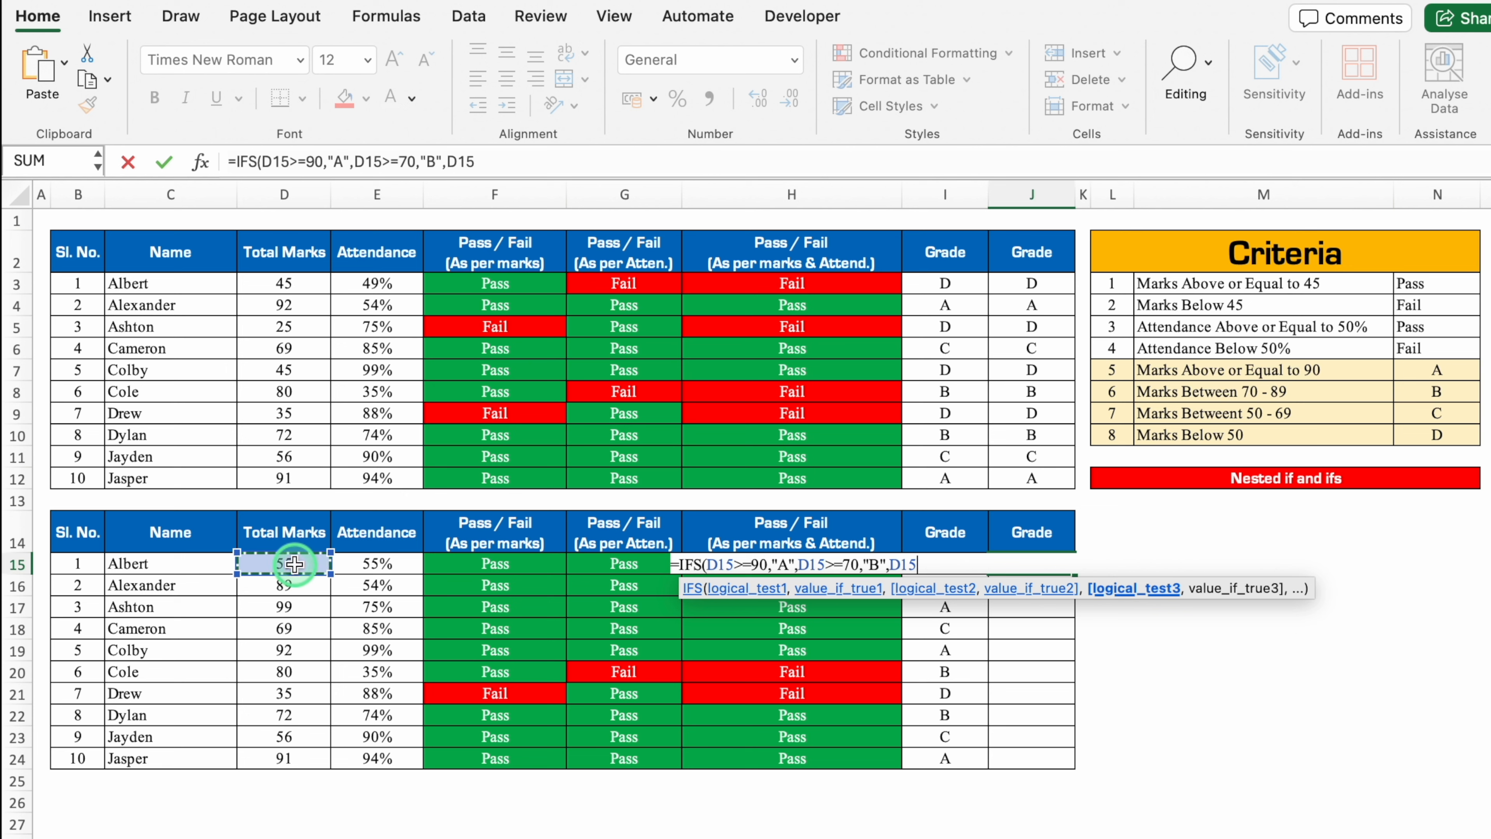
text(>=50,)
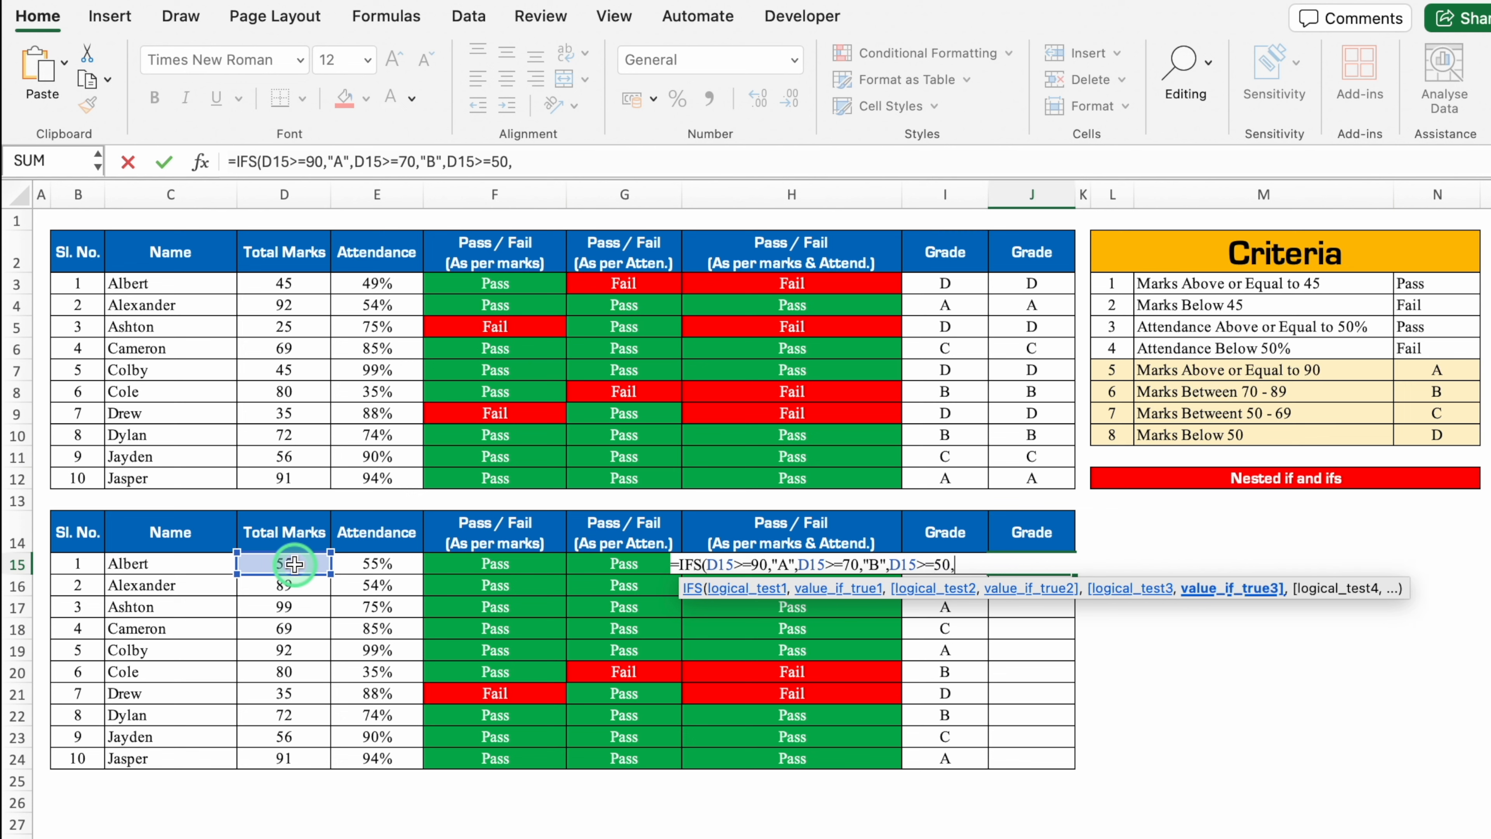
text("C",)
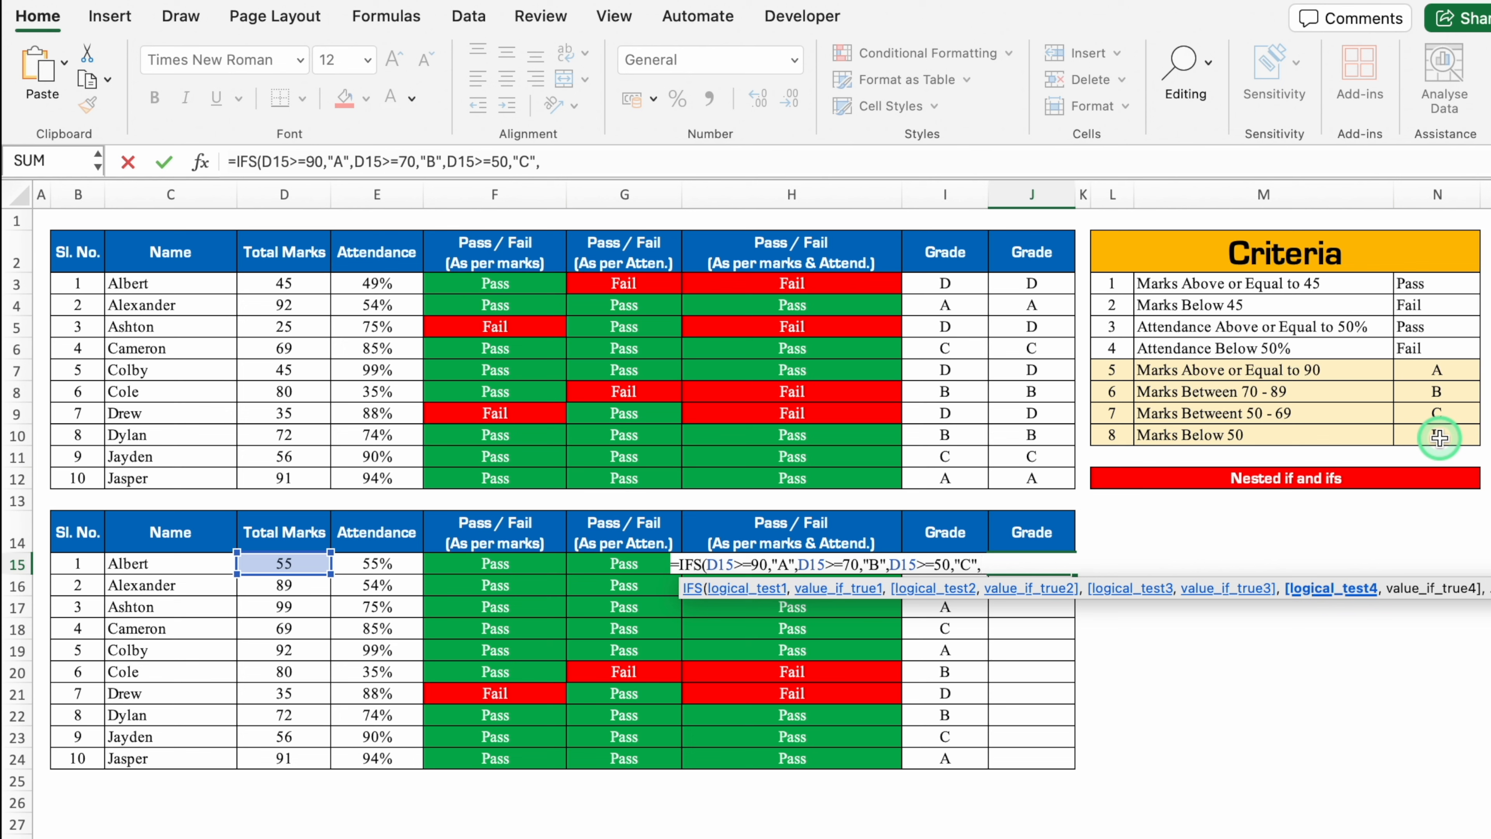
- Finish the IFS formula in J15 with 1 as the always-true last test returning "D", and enter it
text(1)
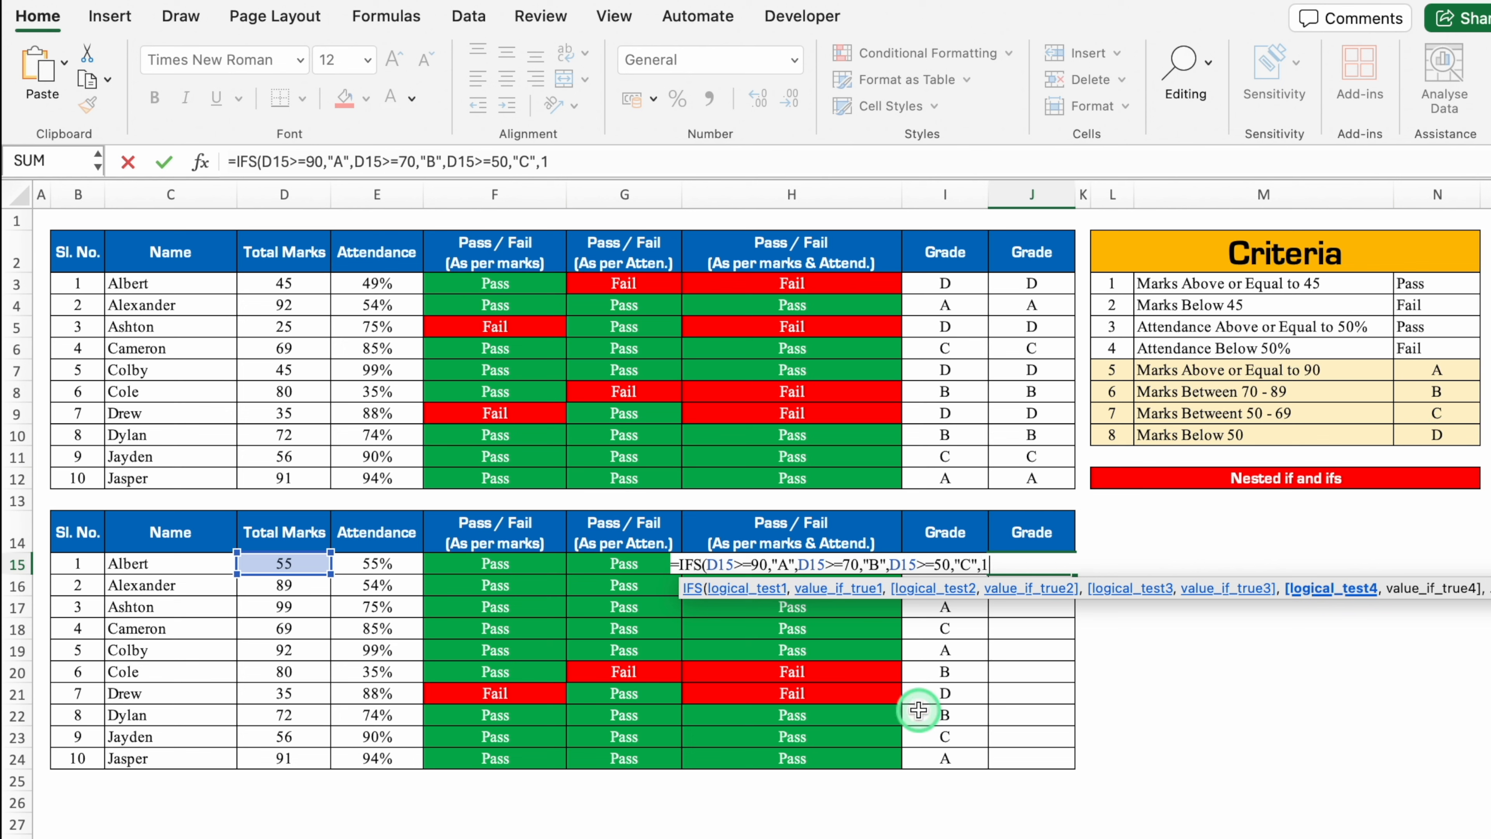
text(,")
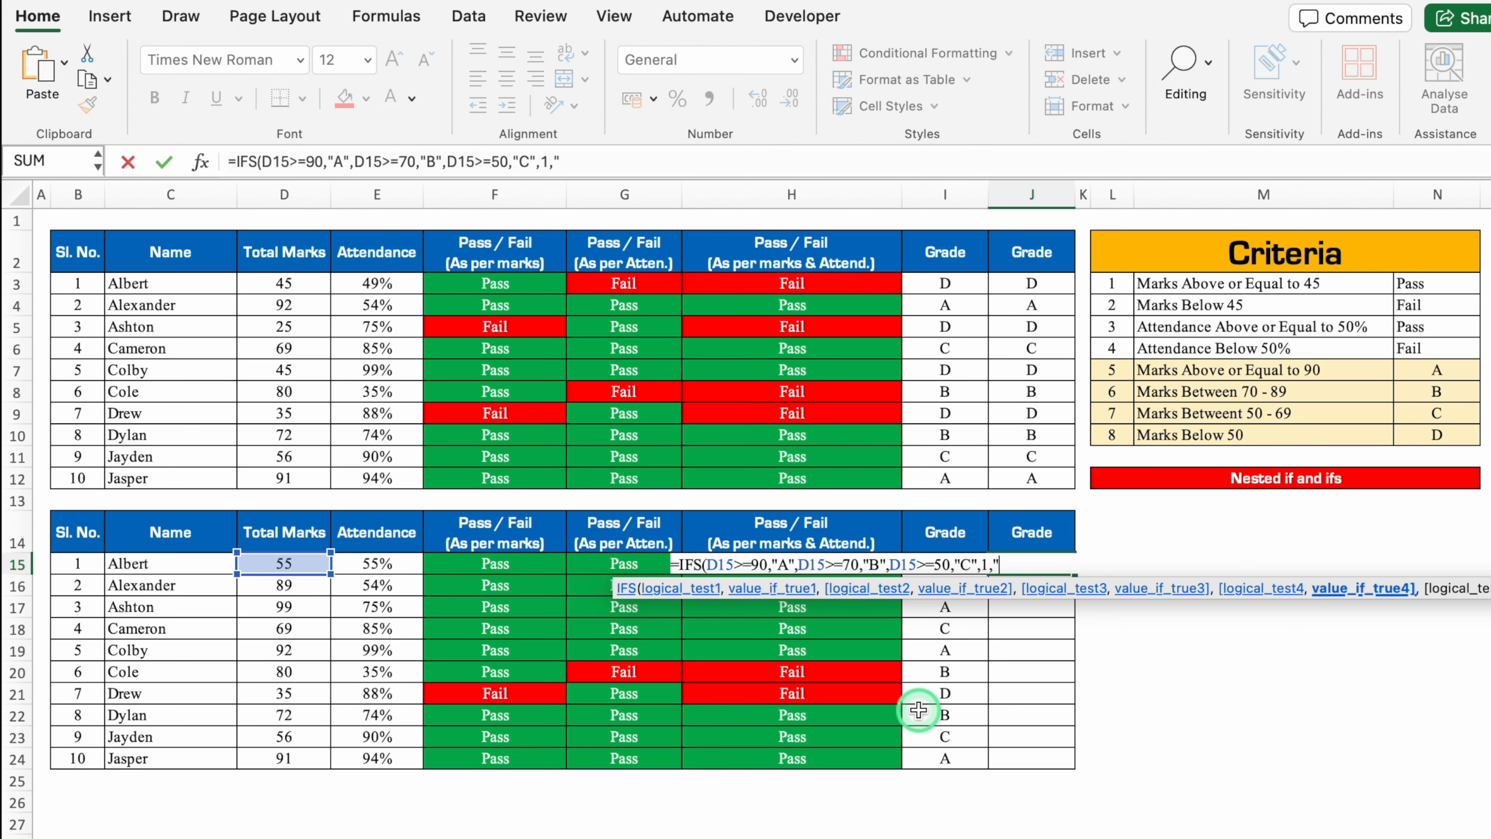
text(D"))
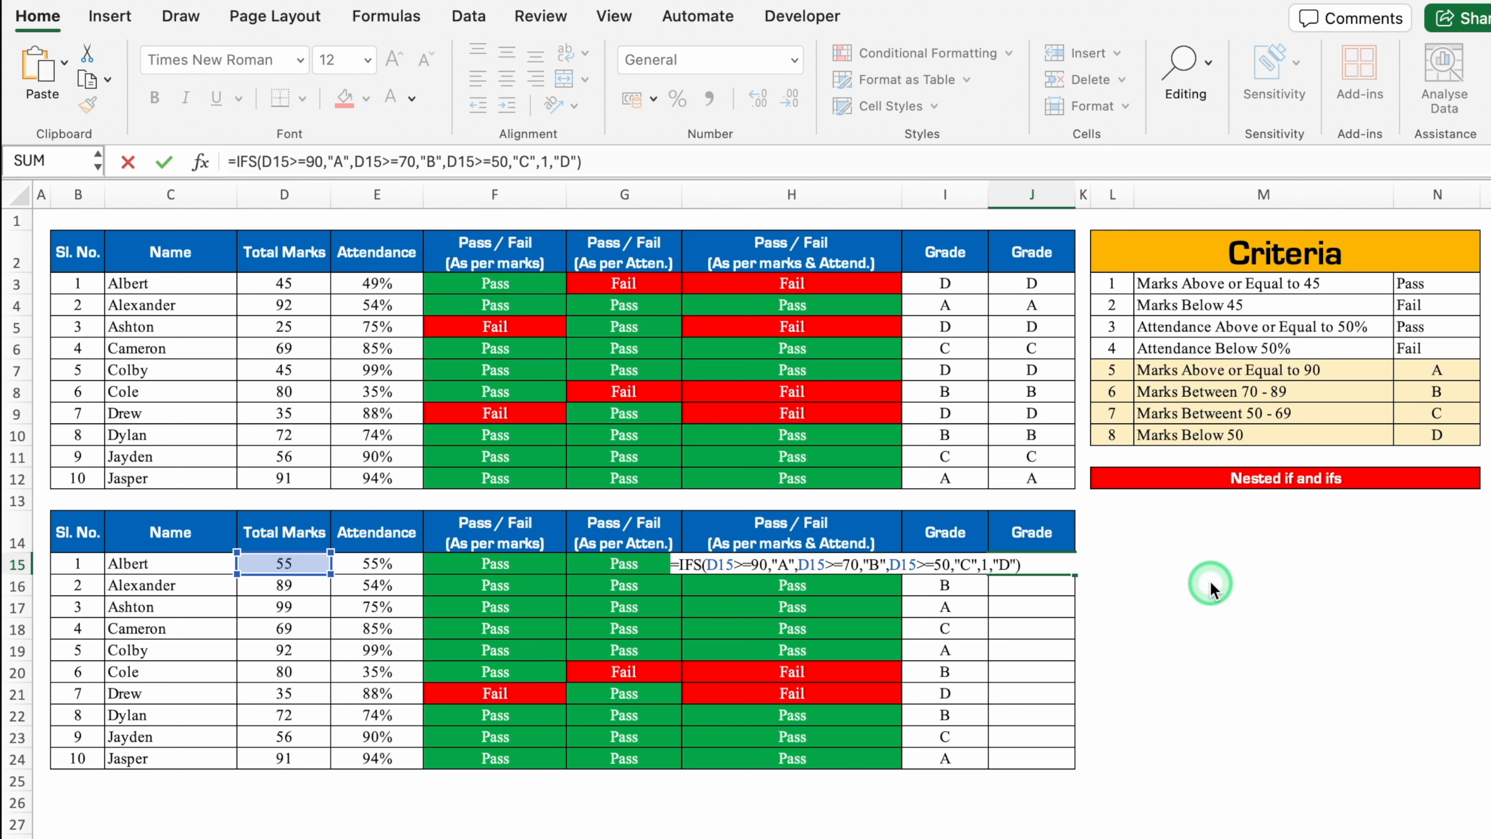
key(Return)
- Fill the IFS formula from J15 down to J24 and compare it with the nested IF formula in I15
key(Up)
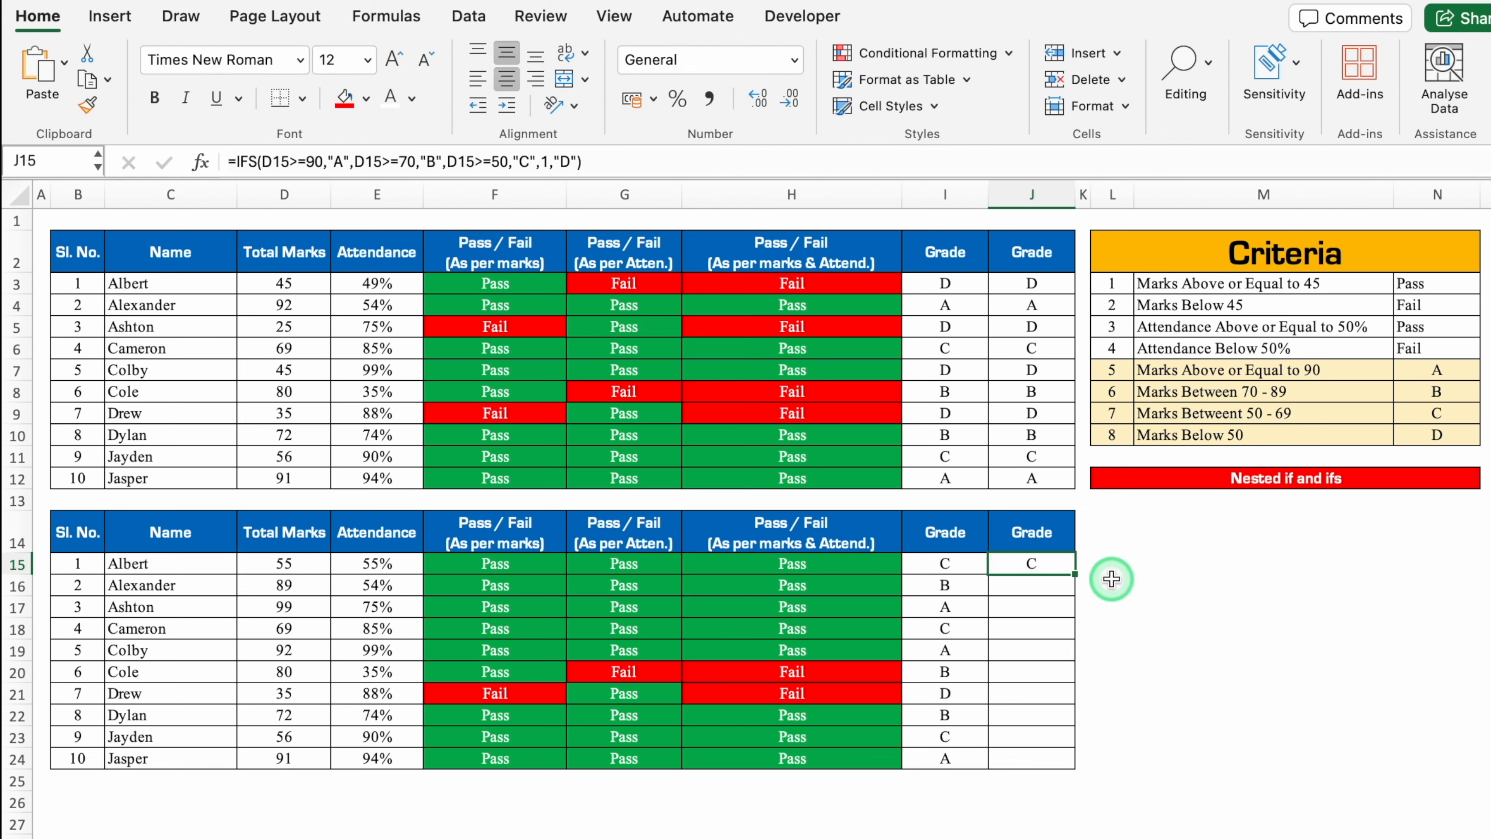
drag(1075, 574, 1075, 767)
click(1163, 650)
click(965, 566)
click(1016, 567)
key(Left)
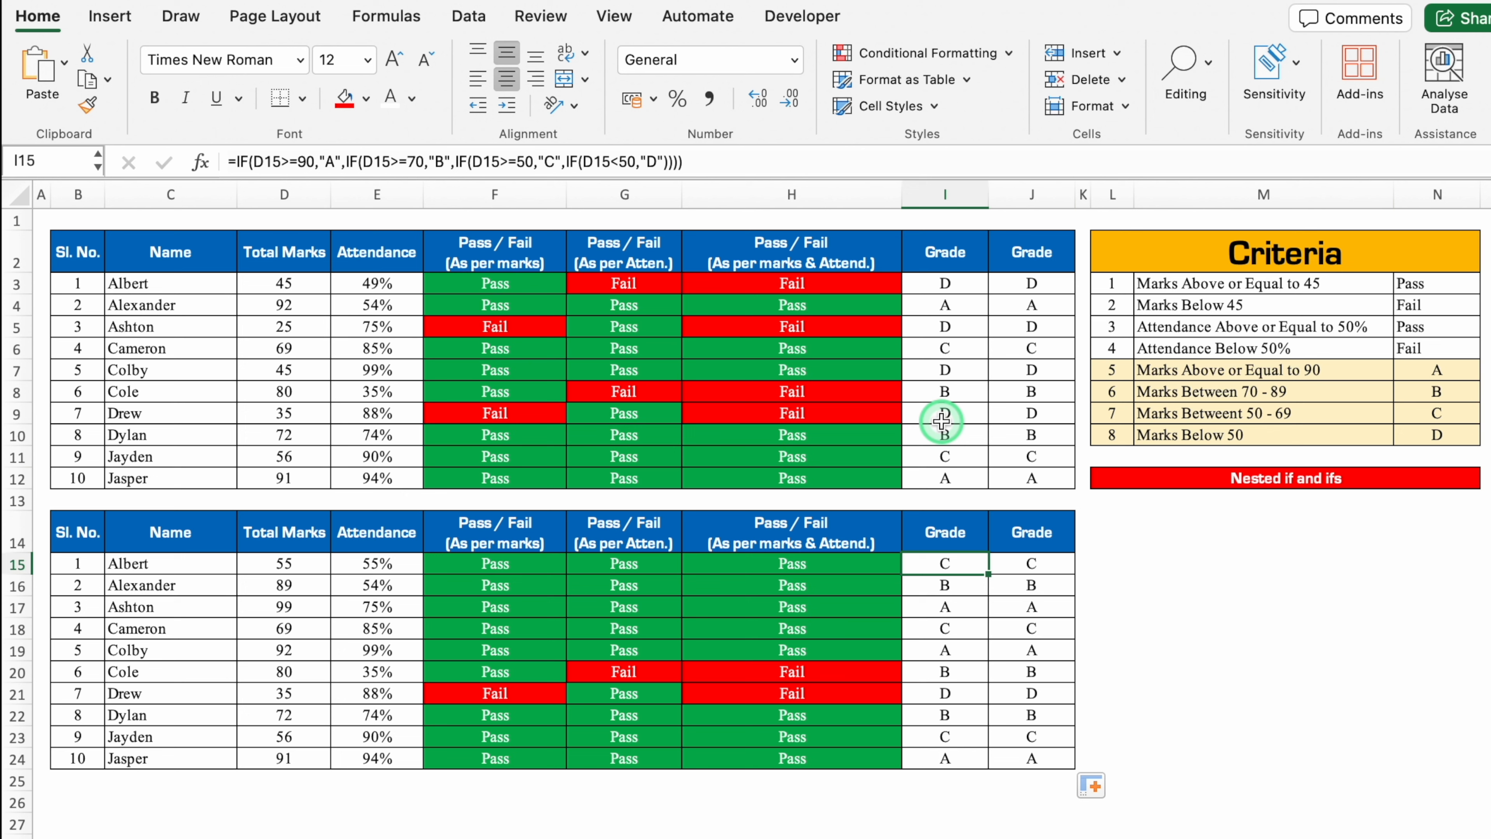
click(1050, 556)
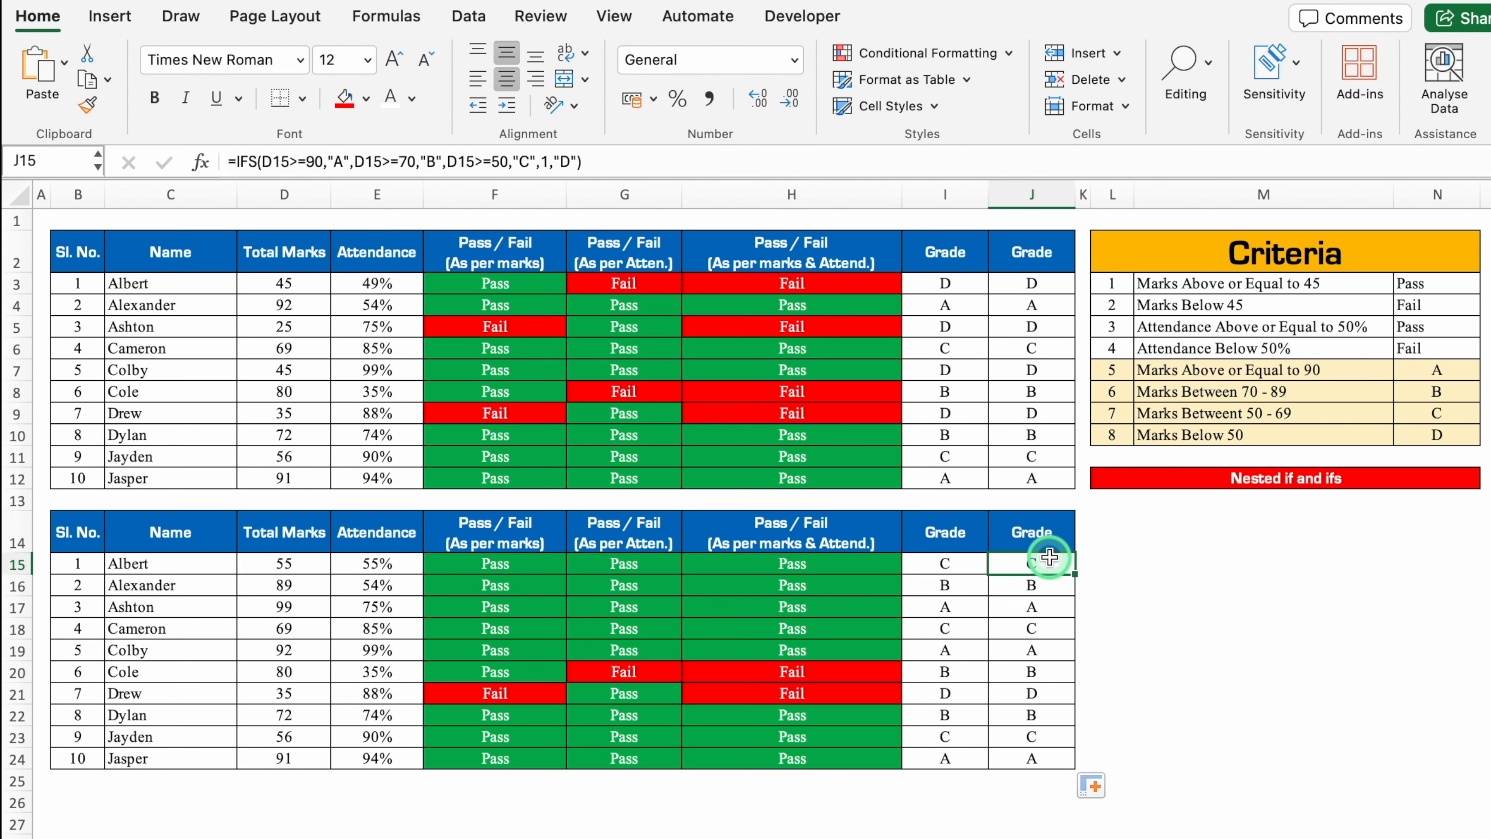
click(1167, 581)
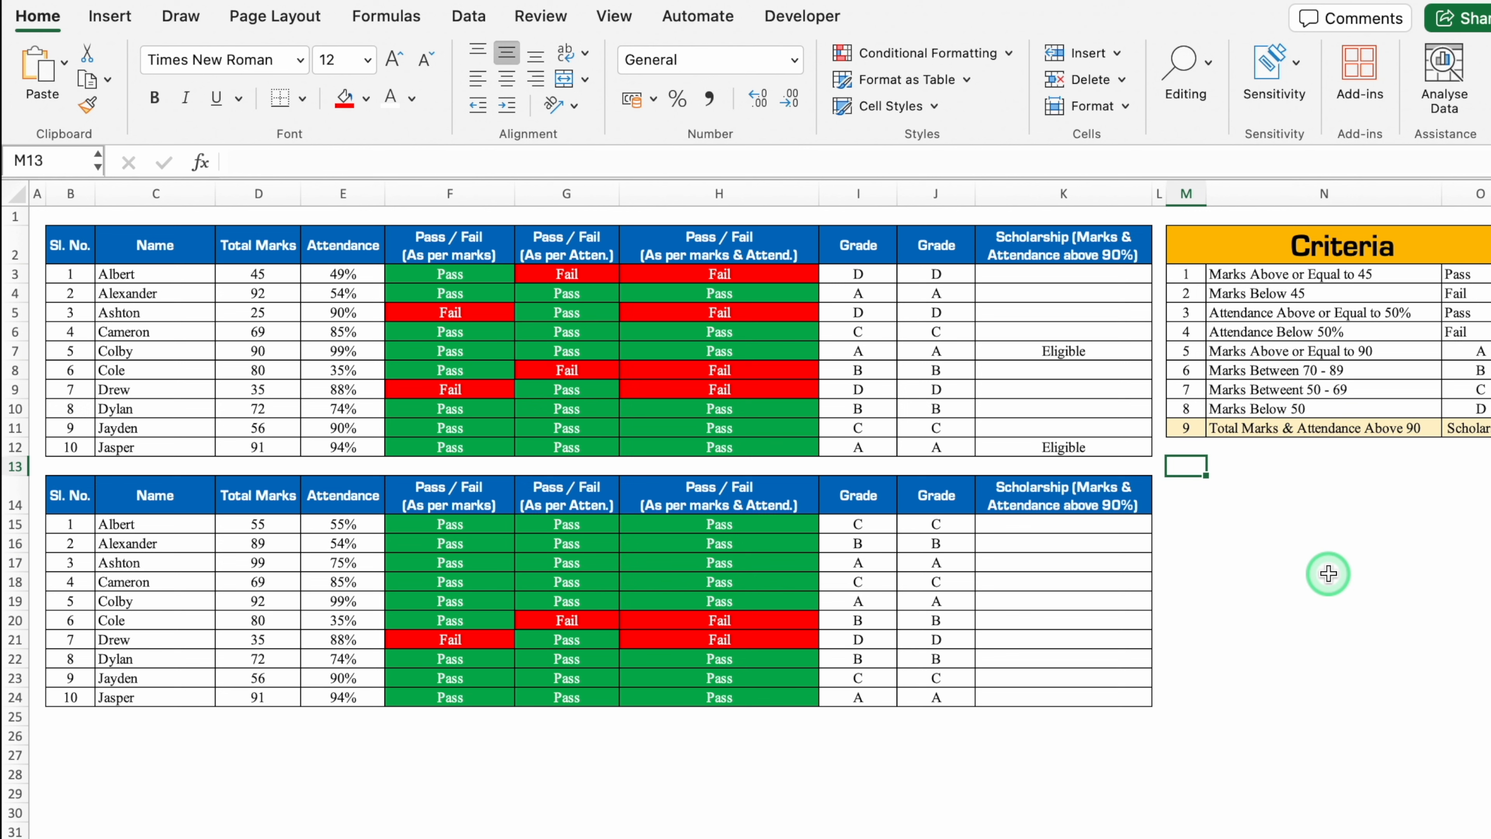
- Check the scholarship criterion, and start an IF formula with AND in K15, using D15>=90 as the first condition
click(1302, 433)
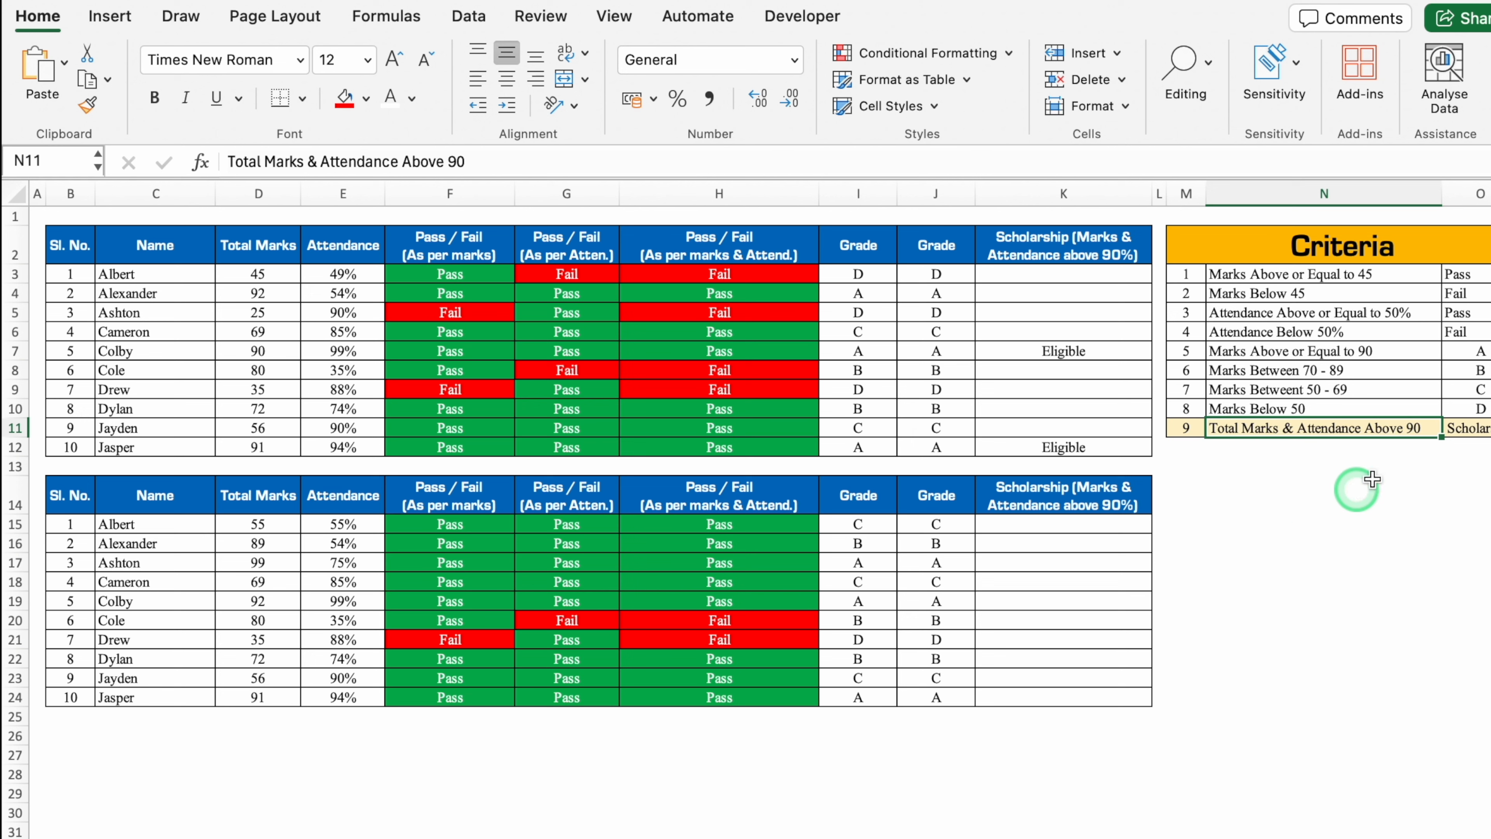
click(1474, 428)
click(1074, 528)
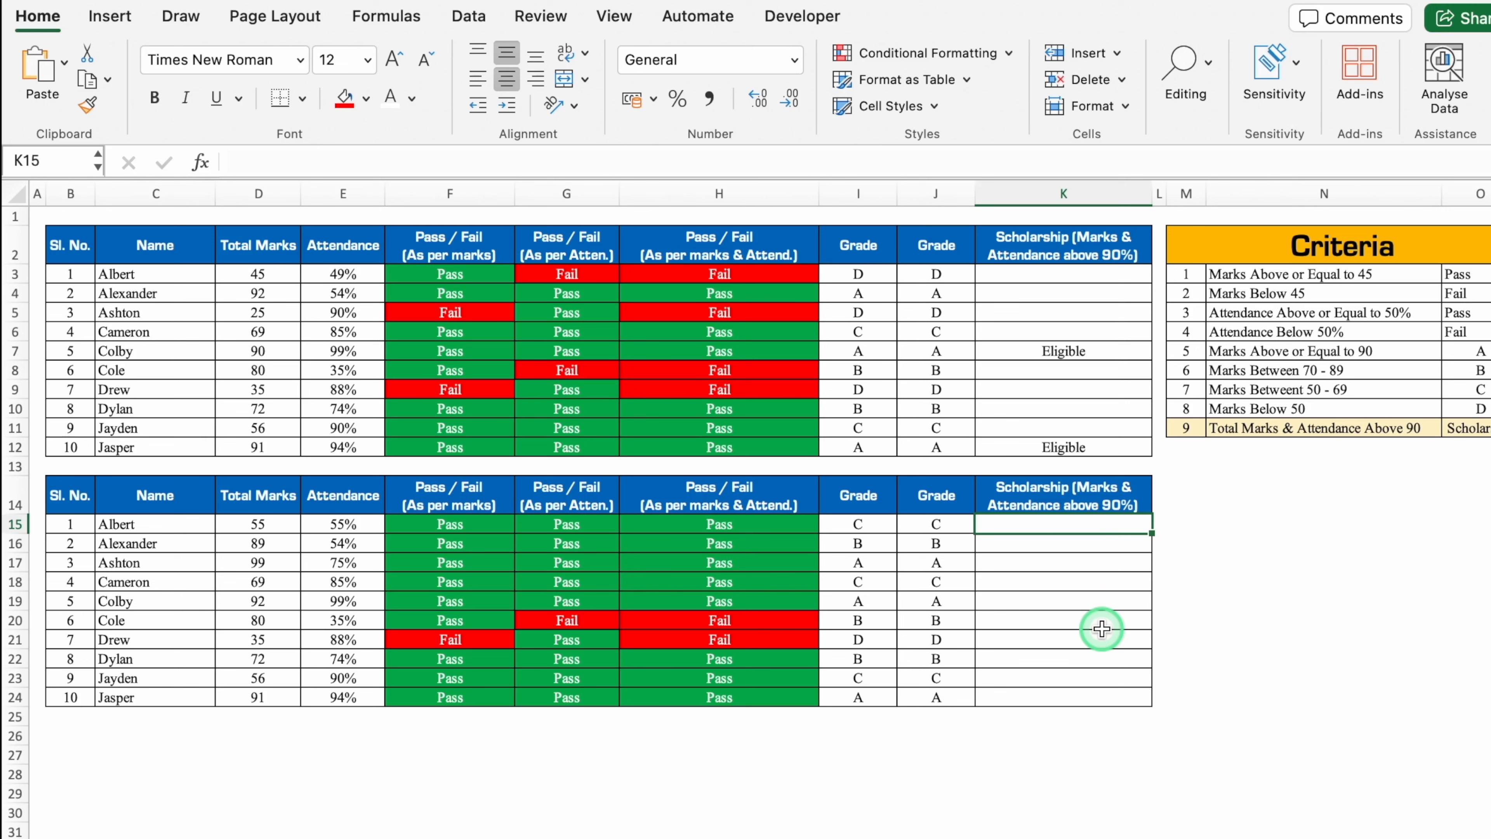
text(=if)
double_click(1069, 576)
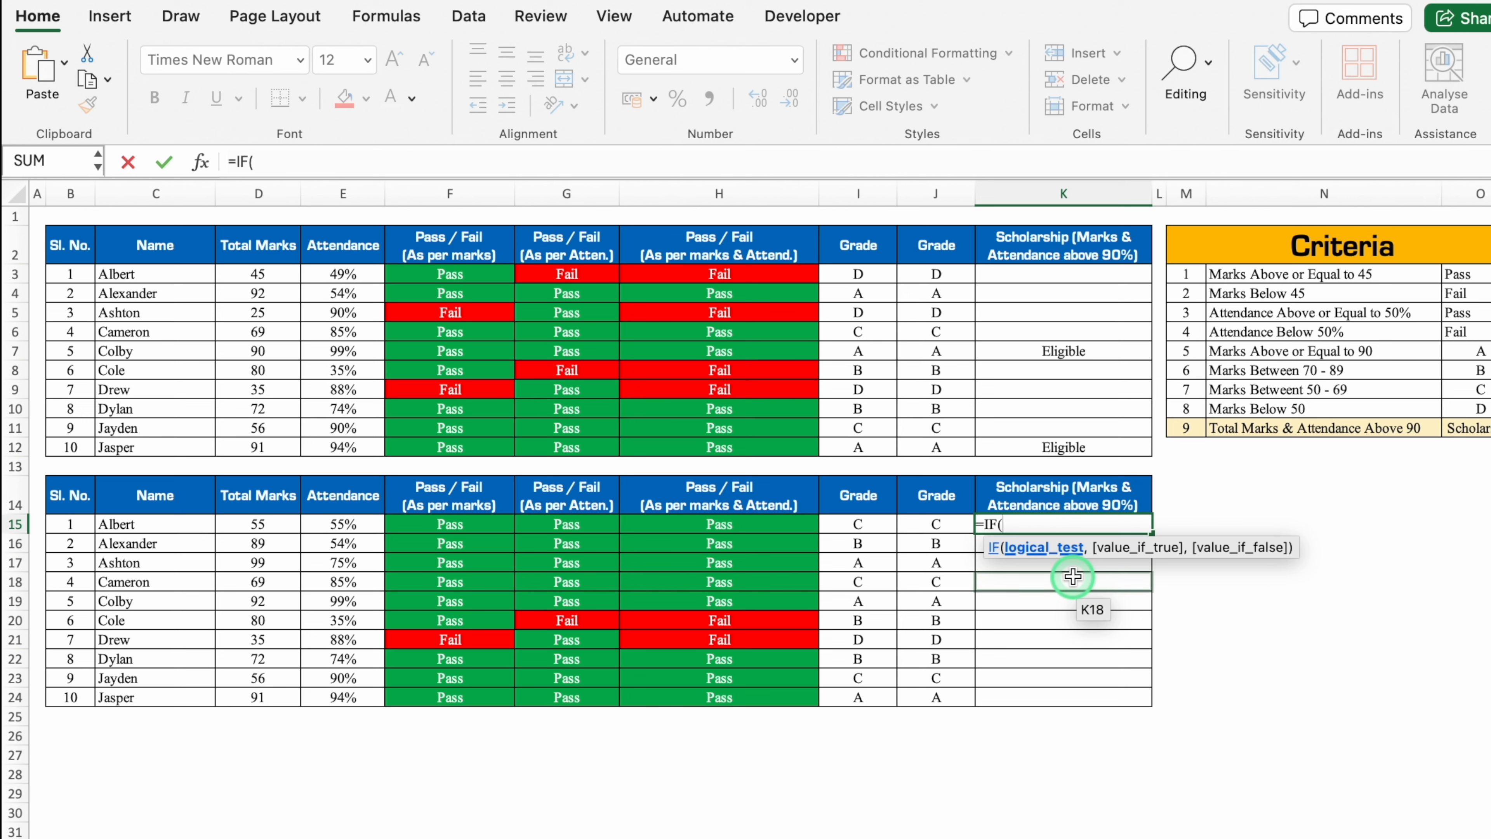
text(AND)
double_click(1073, 573)
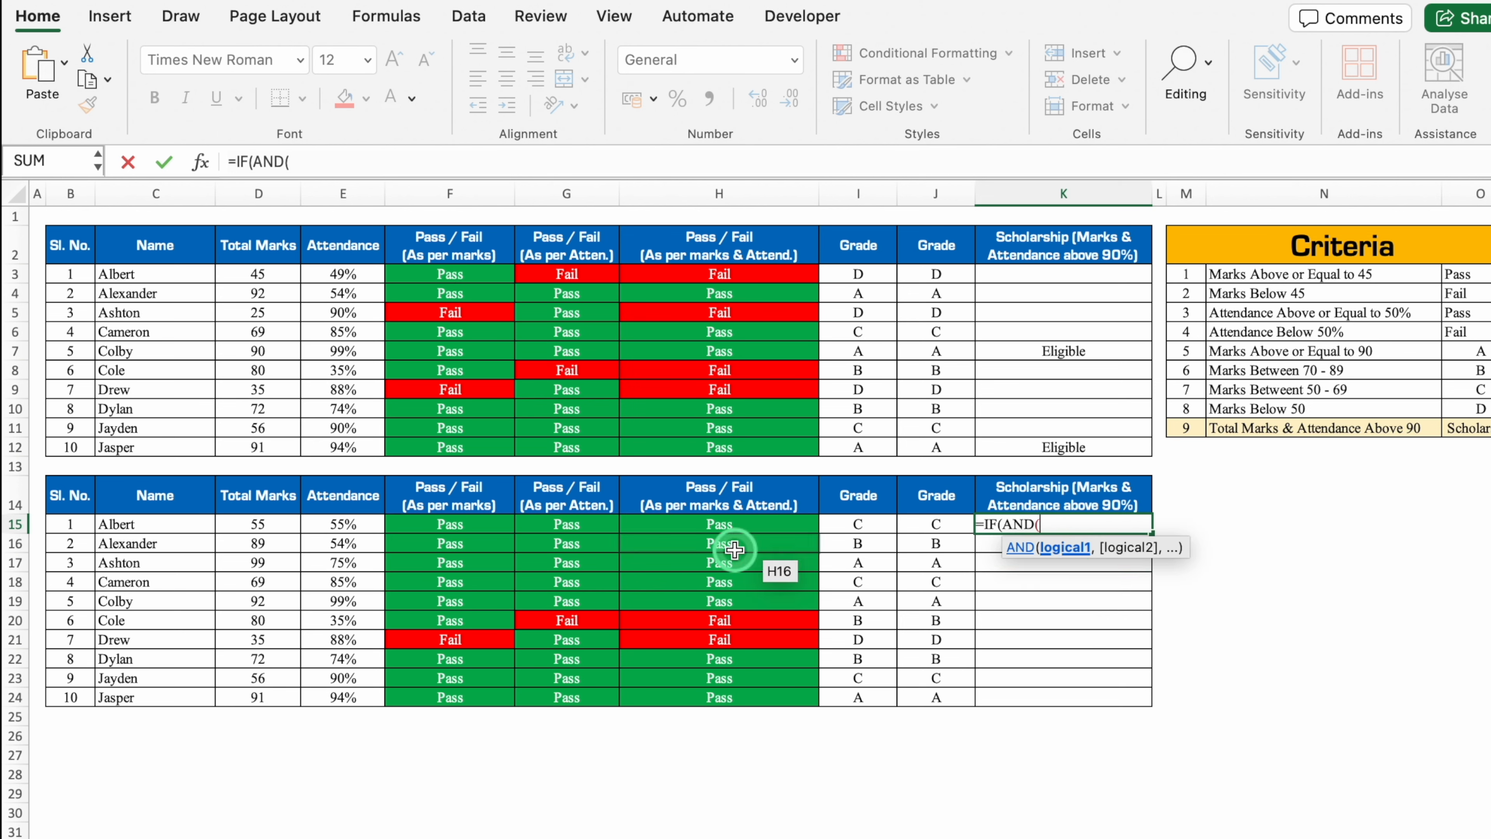
click(271, 524)
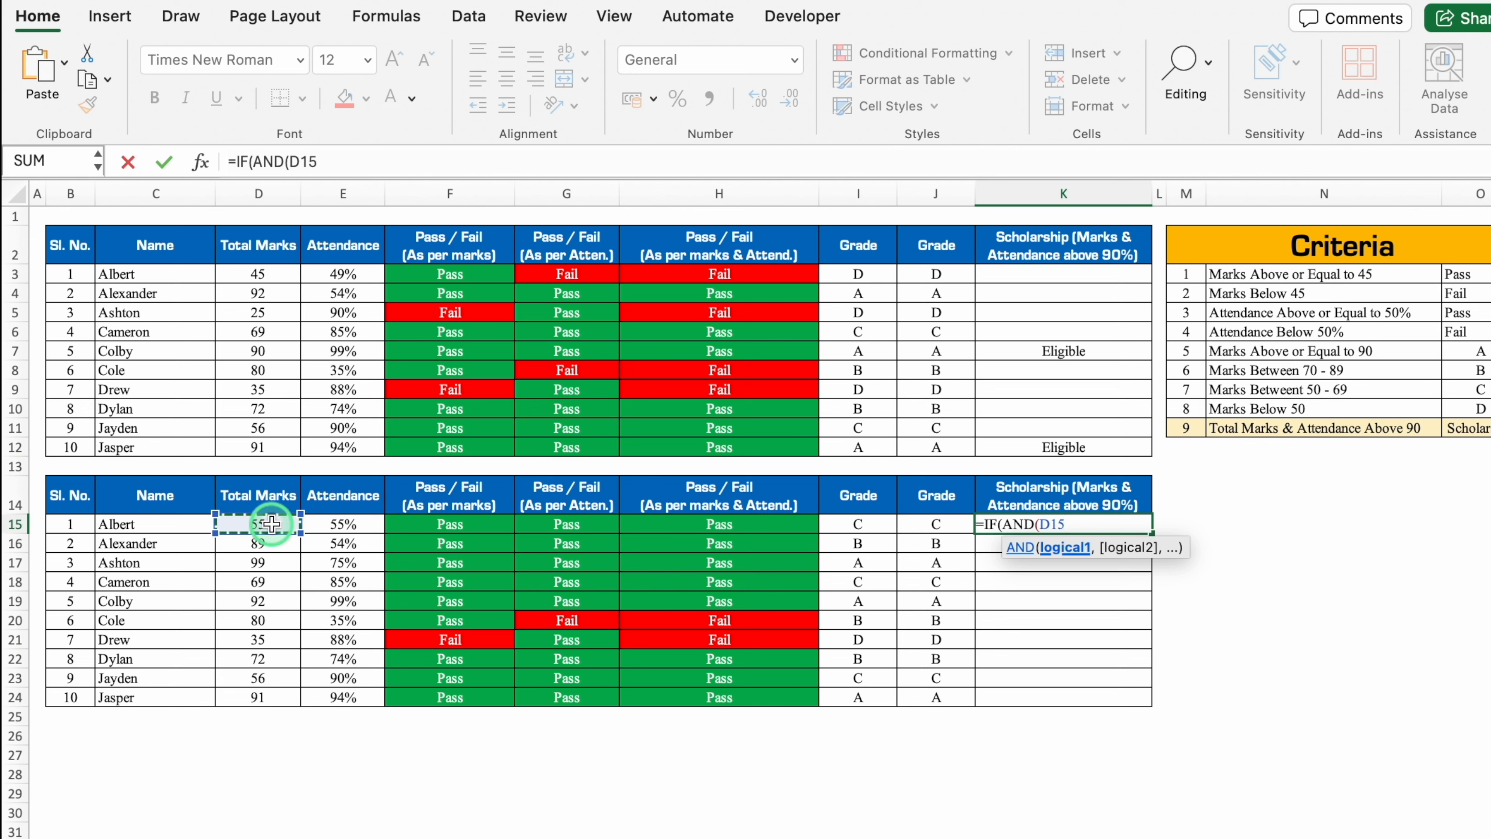
text(>=90,)
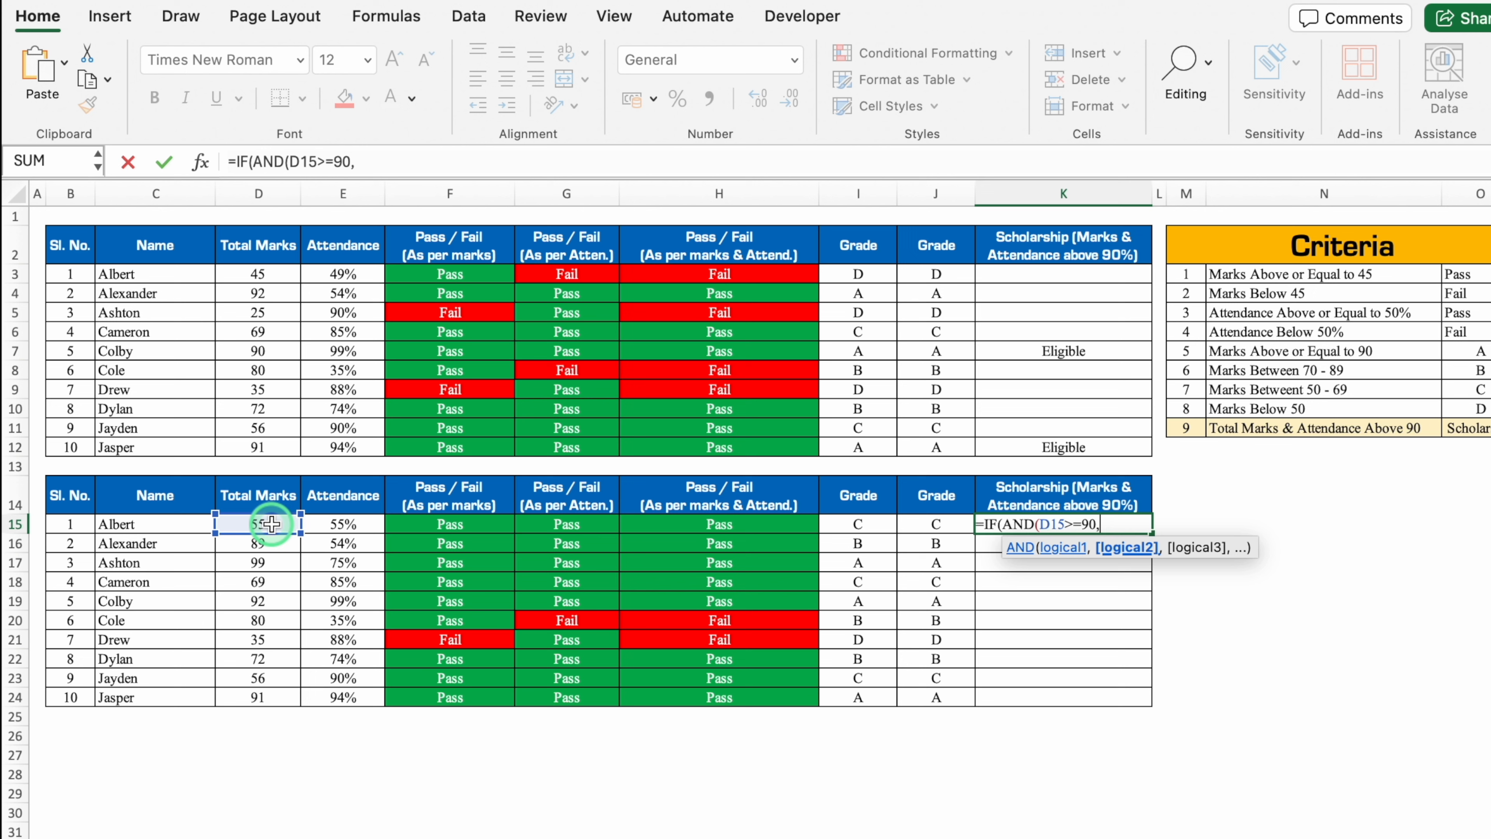
- Add E15>=90% as the second AND condition in the K15 formula and close the AND
click(329, 522)
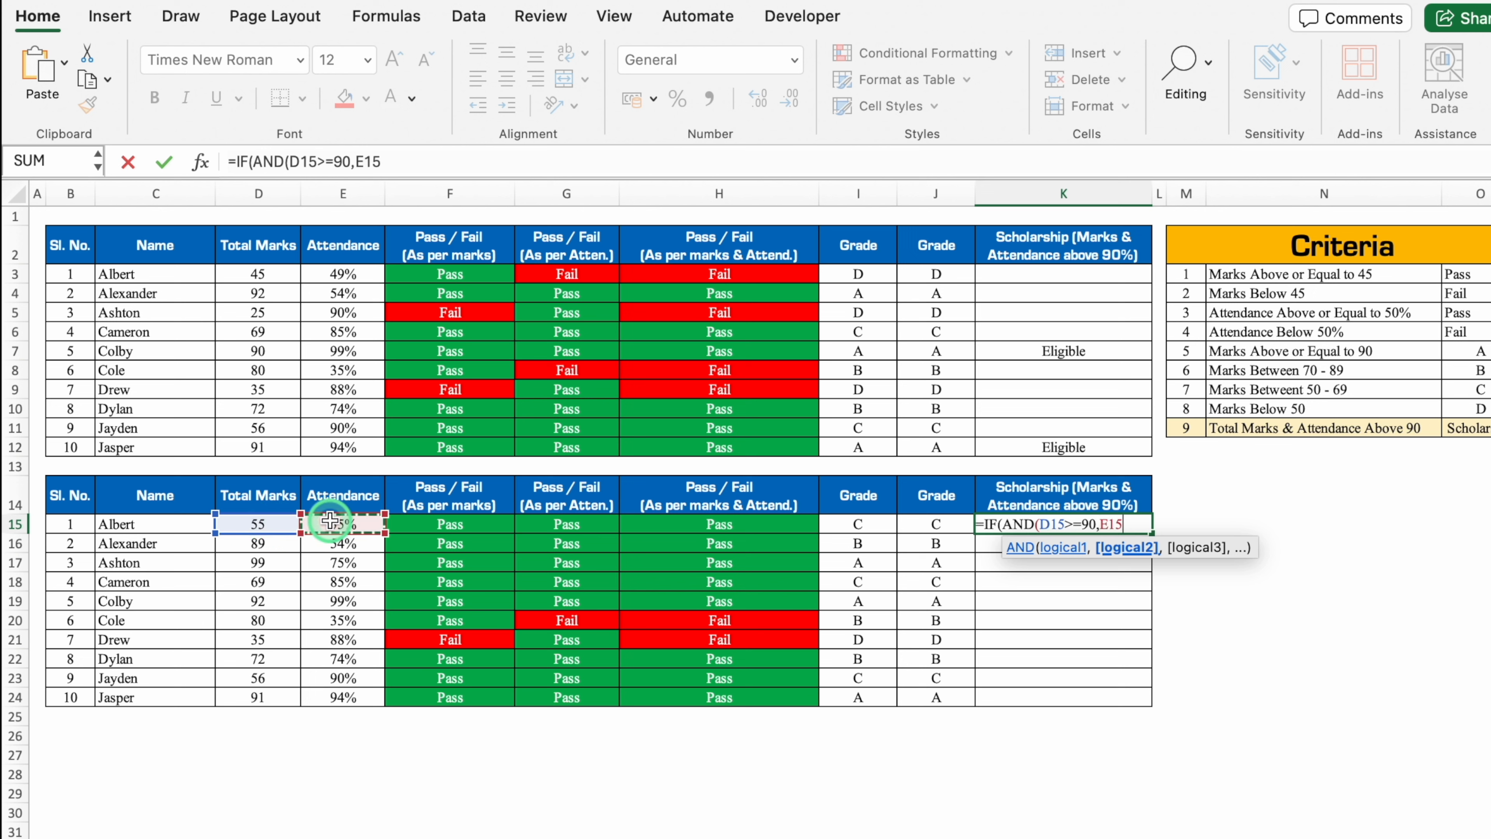
text(>)
text(=)
text(90%)
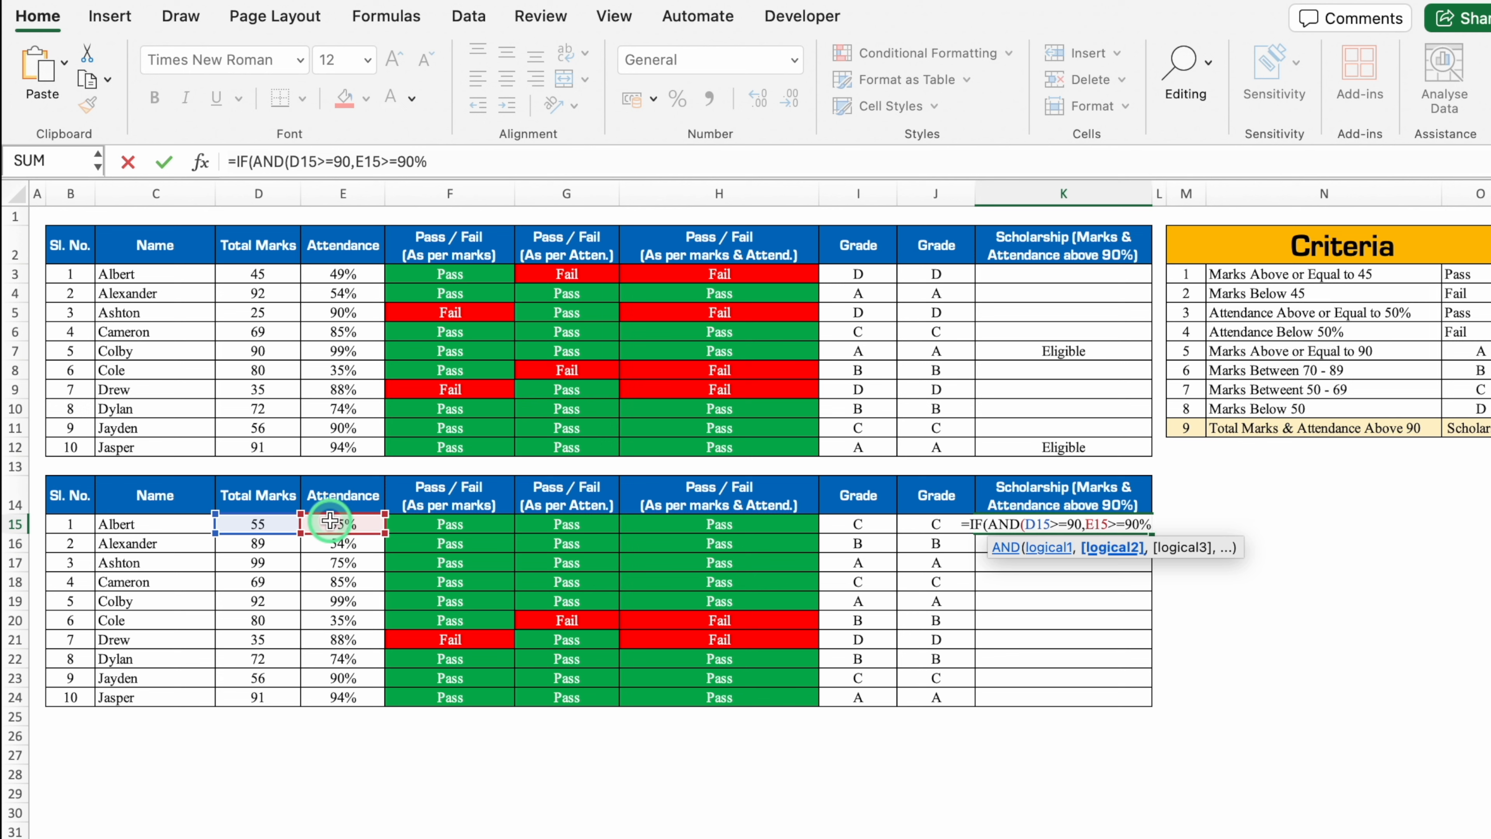
text(),)
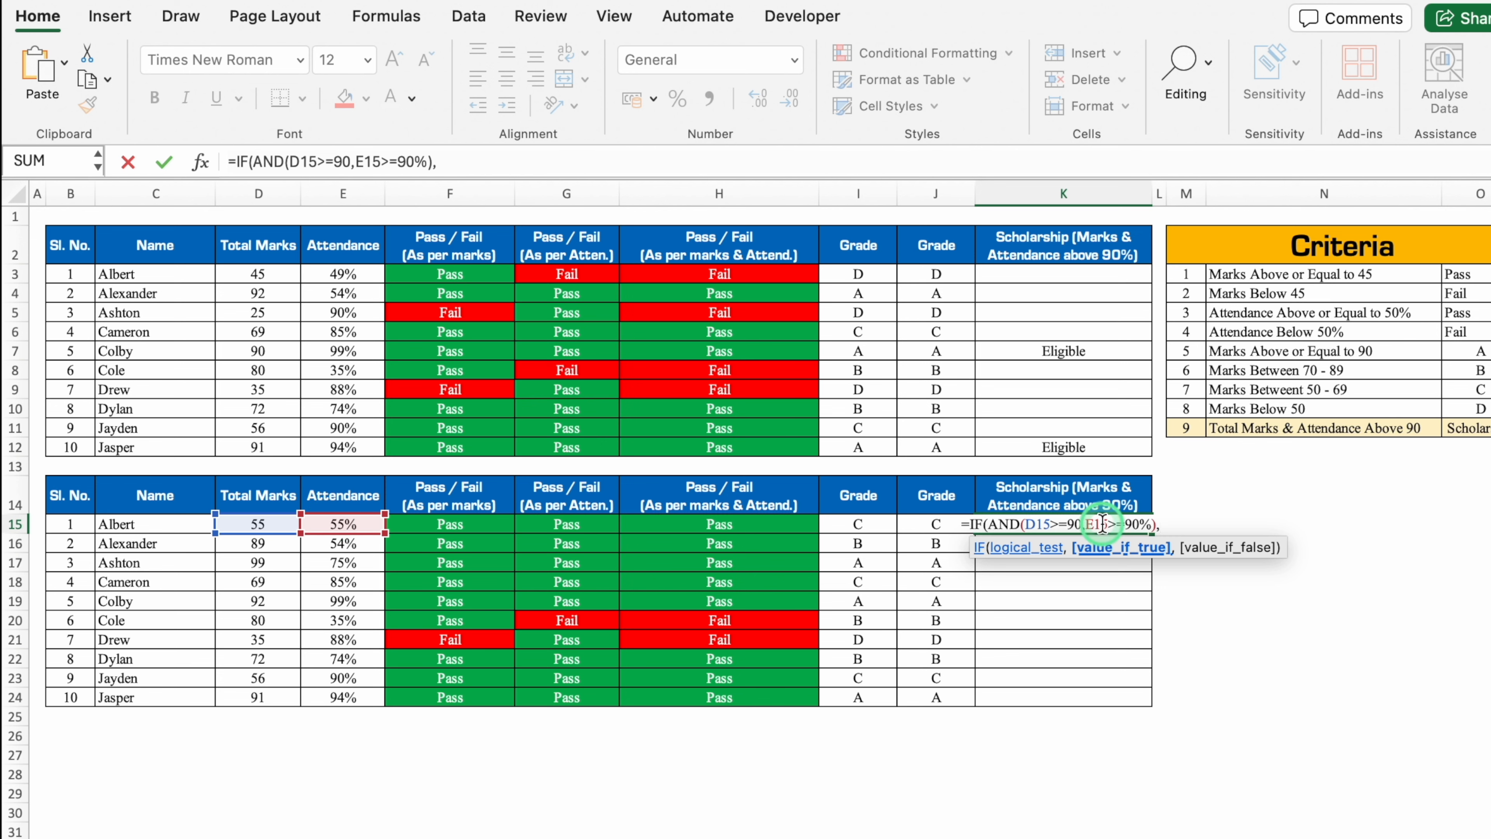
- Finish the K15 formula with "Eligibla" if true and empty text if false, and fill it down to K24
text("E)
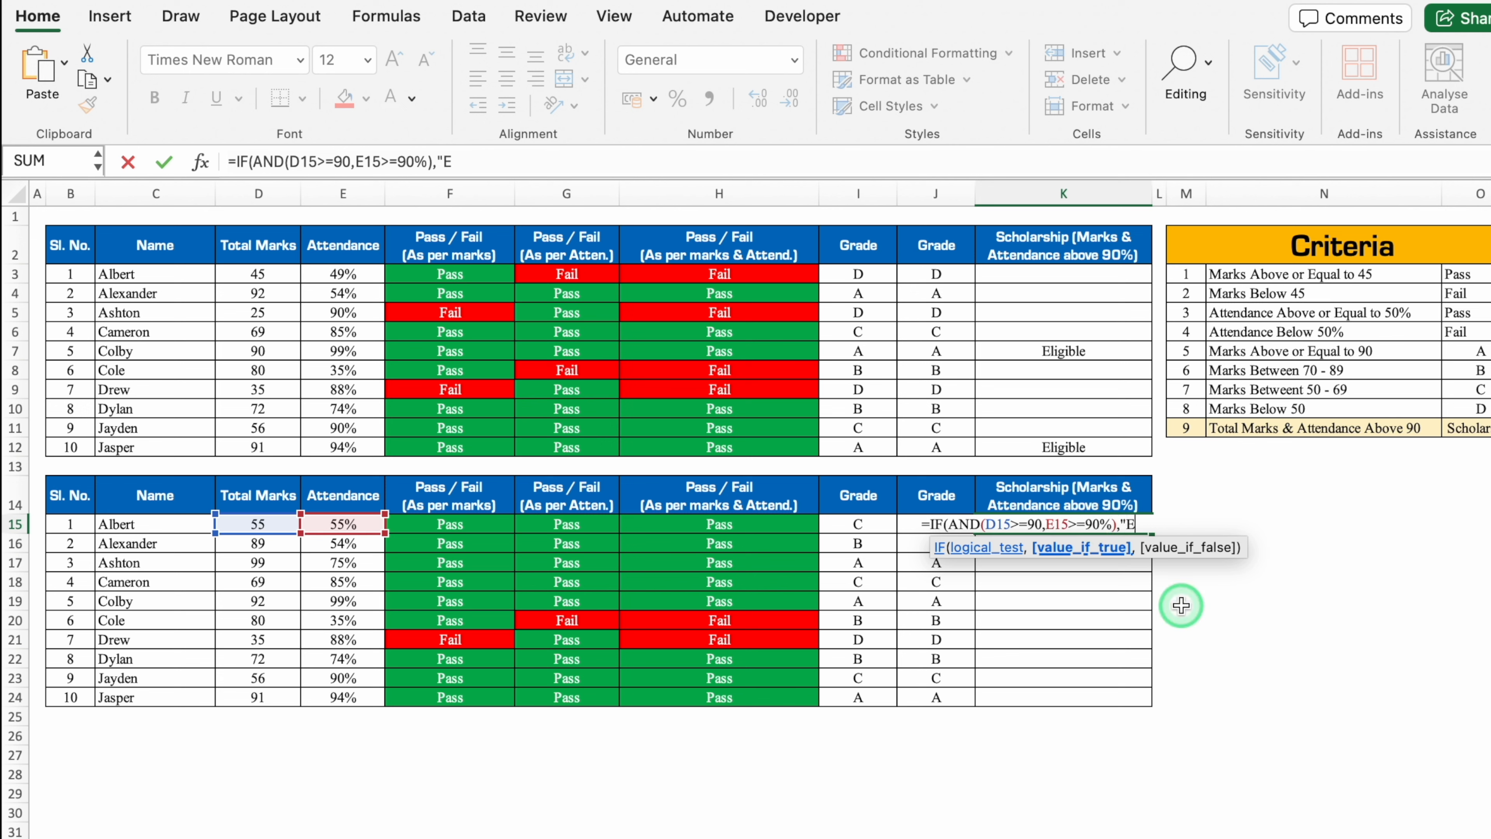
text(ligibla",)
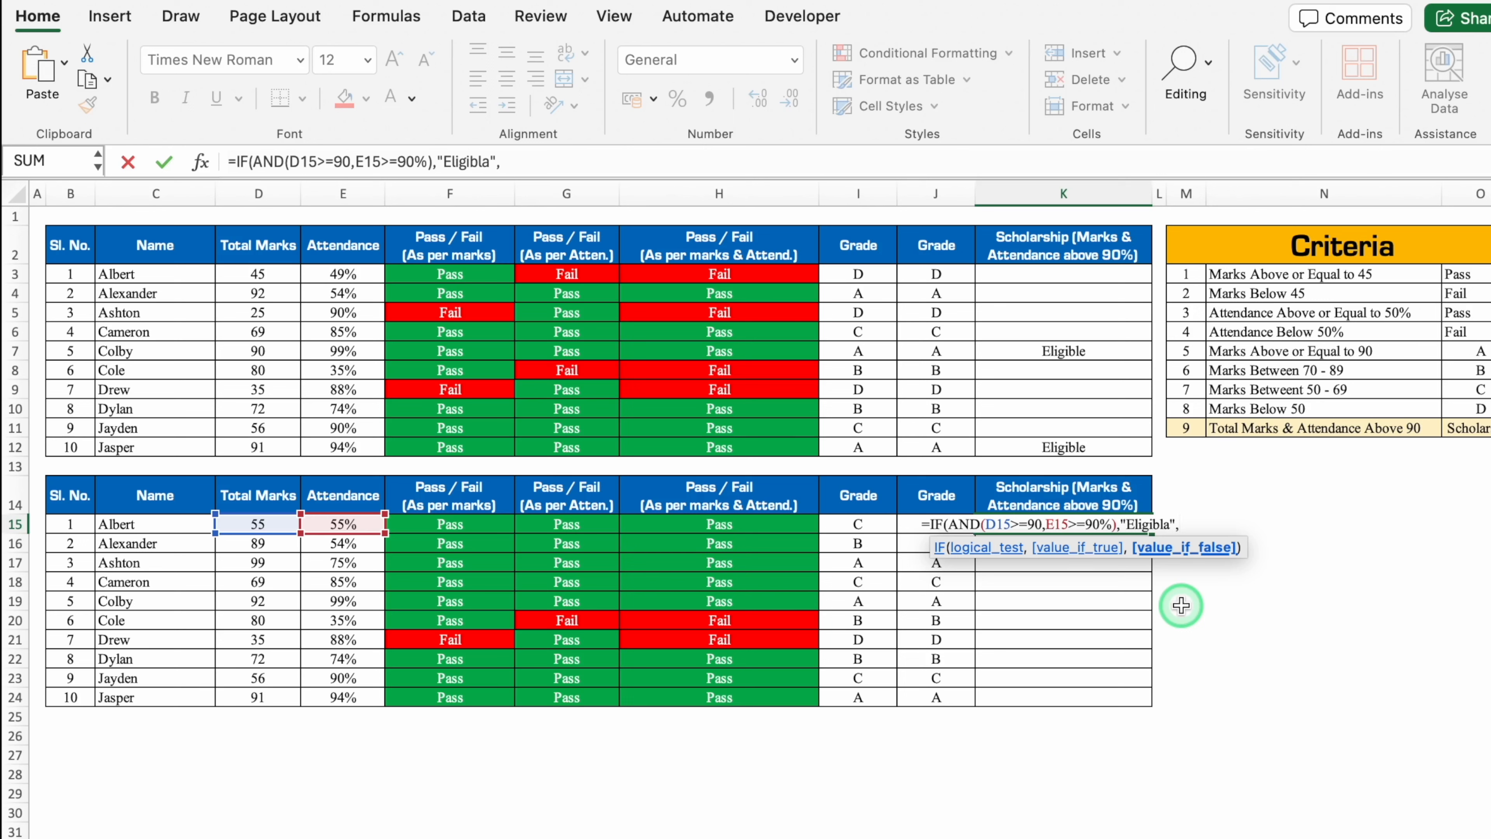
text(""))
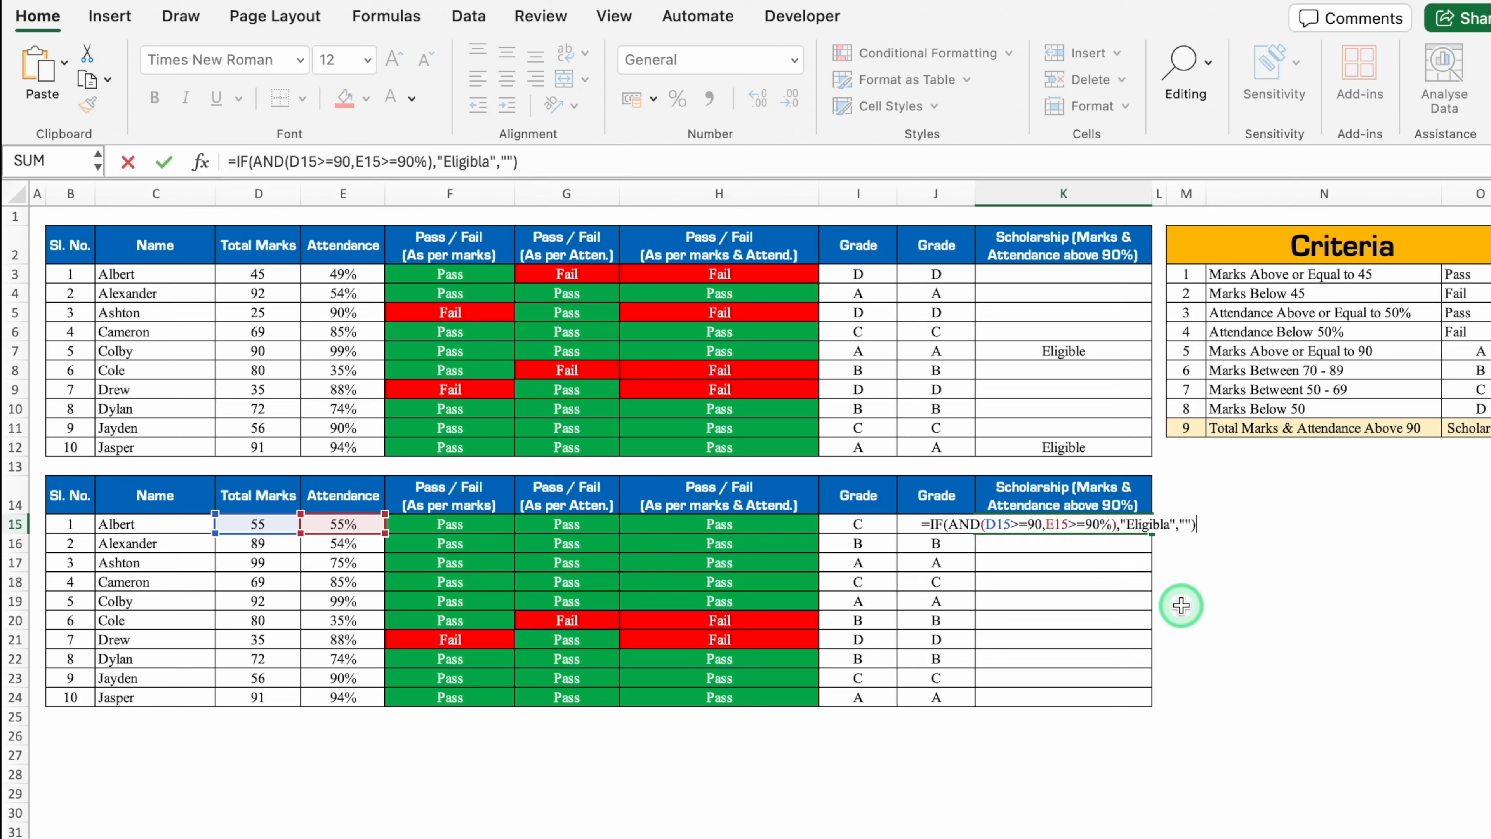
key(Return)
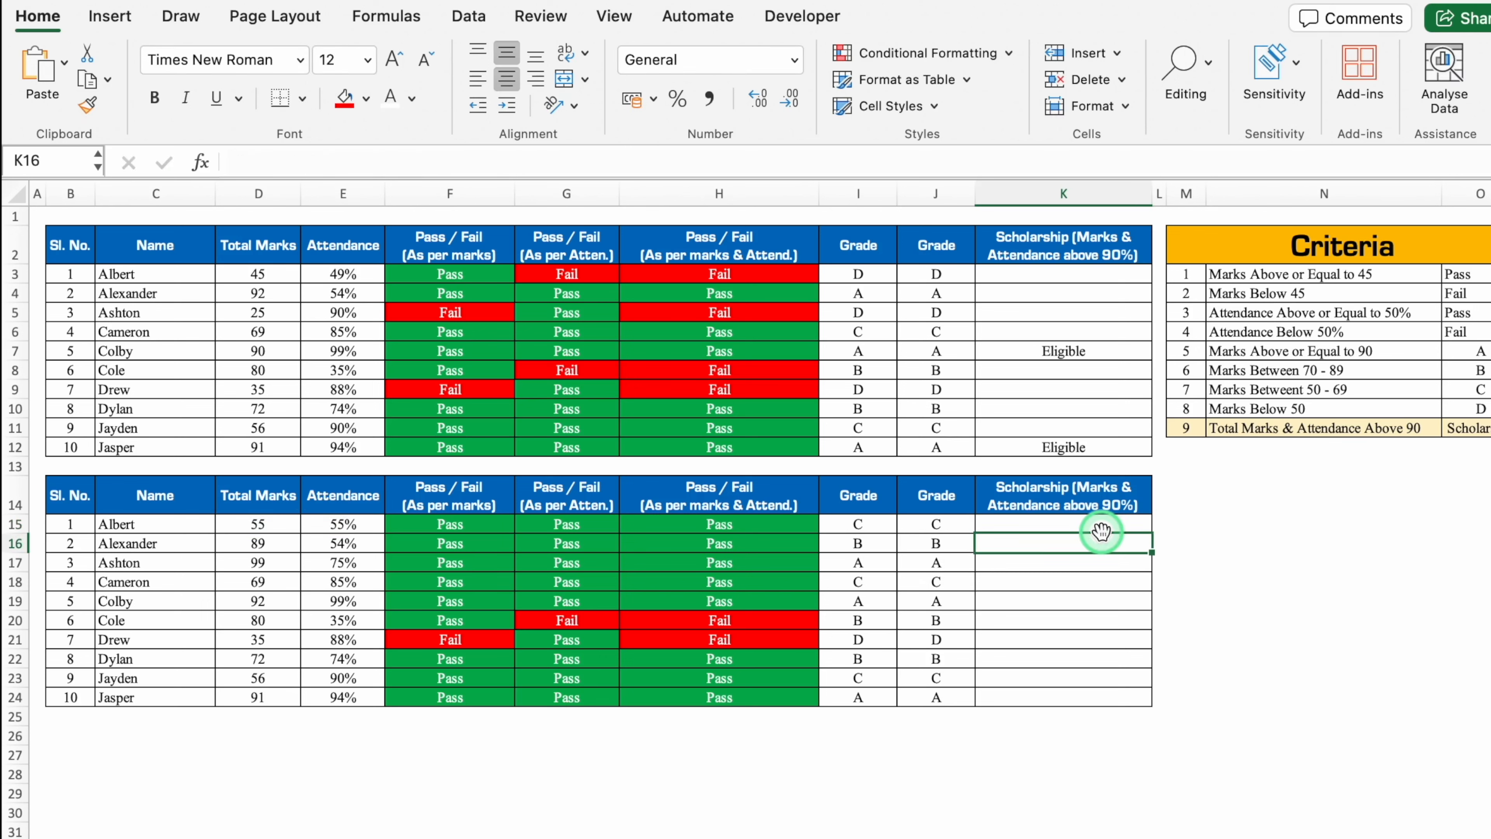
click(1096, 523)
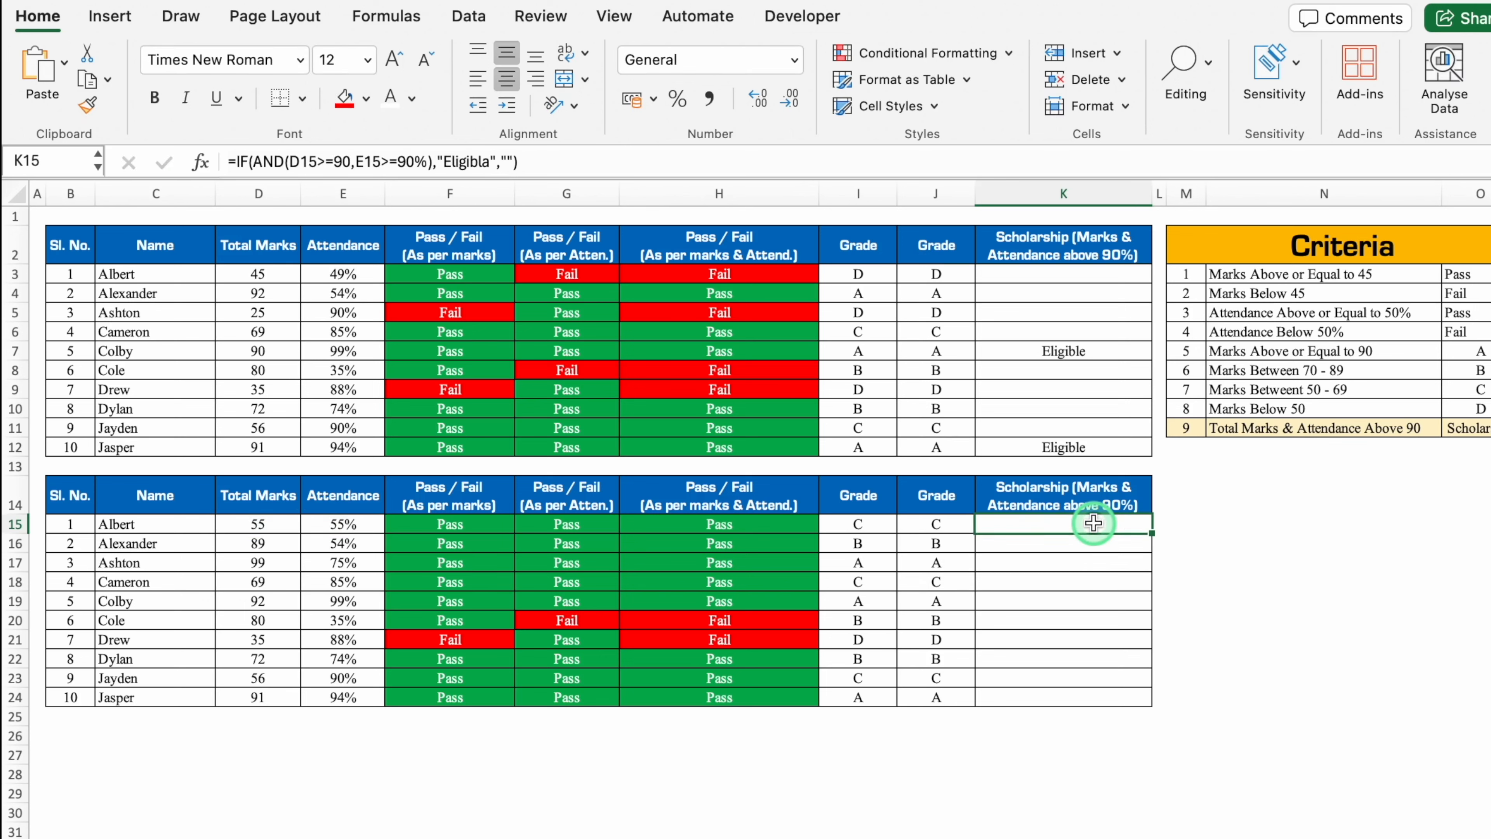
drag(1152, 533, 1155, 698)
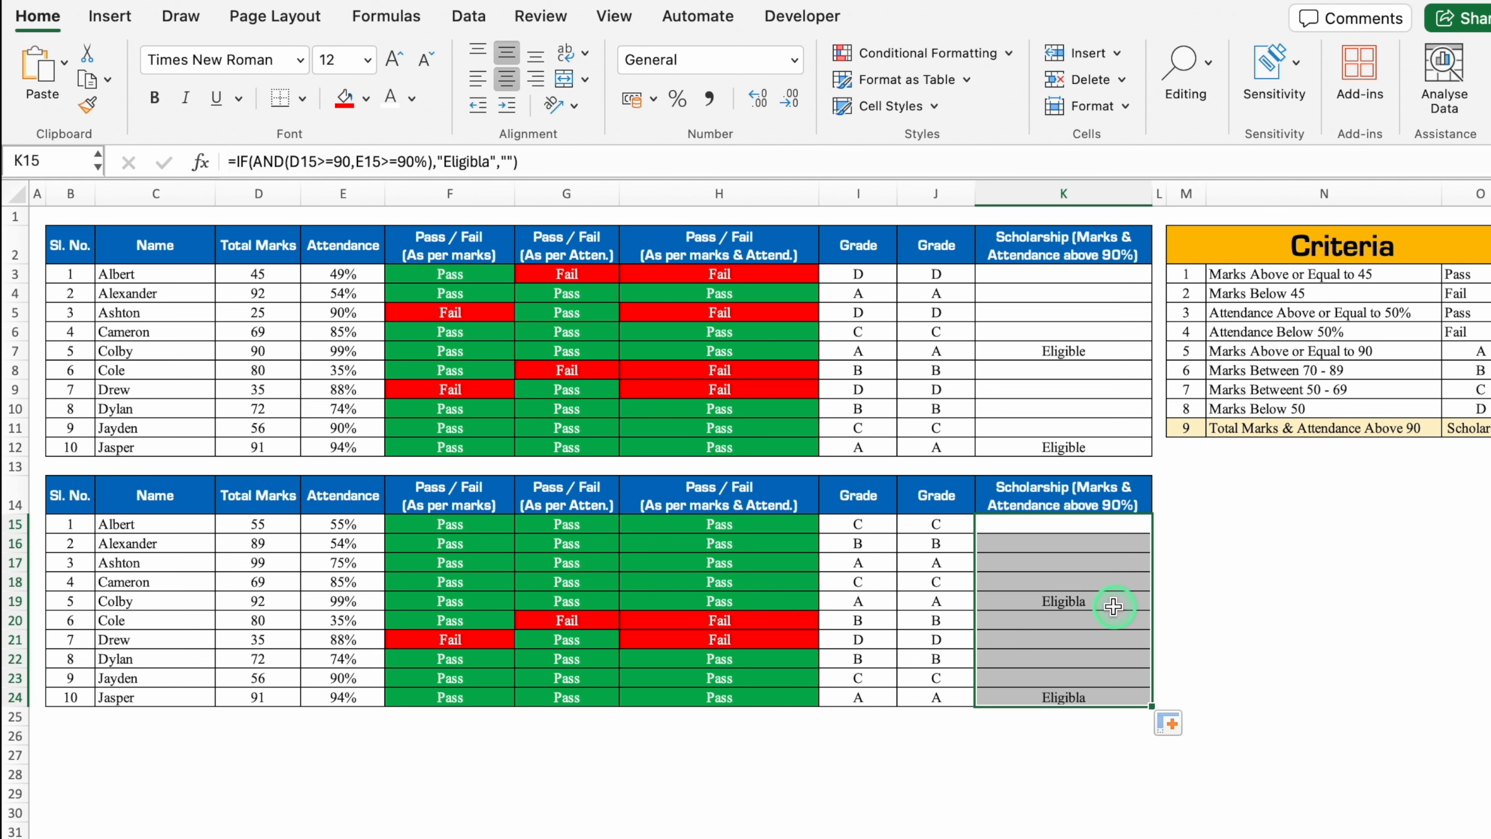
- Correct the true result in the K15 formula to "Eligible" and refill the formula down to K24
click(1075, 526)
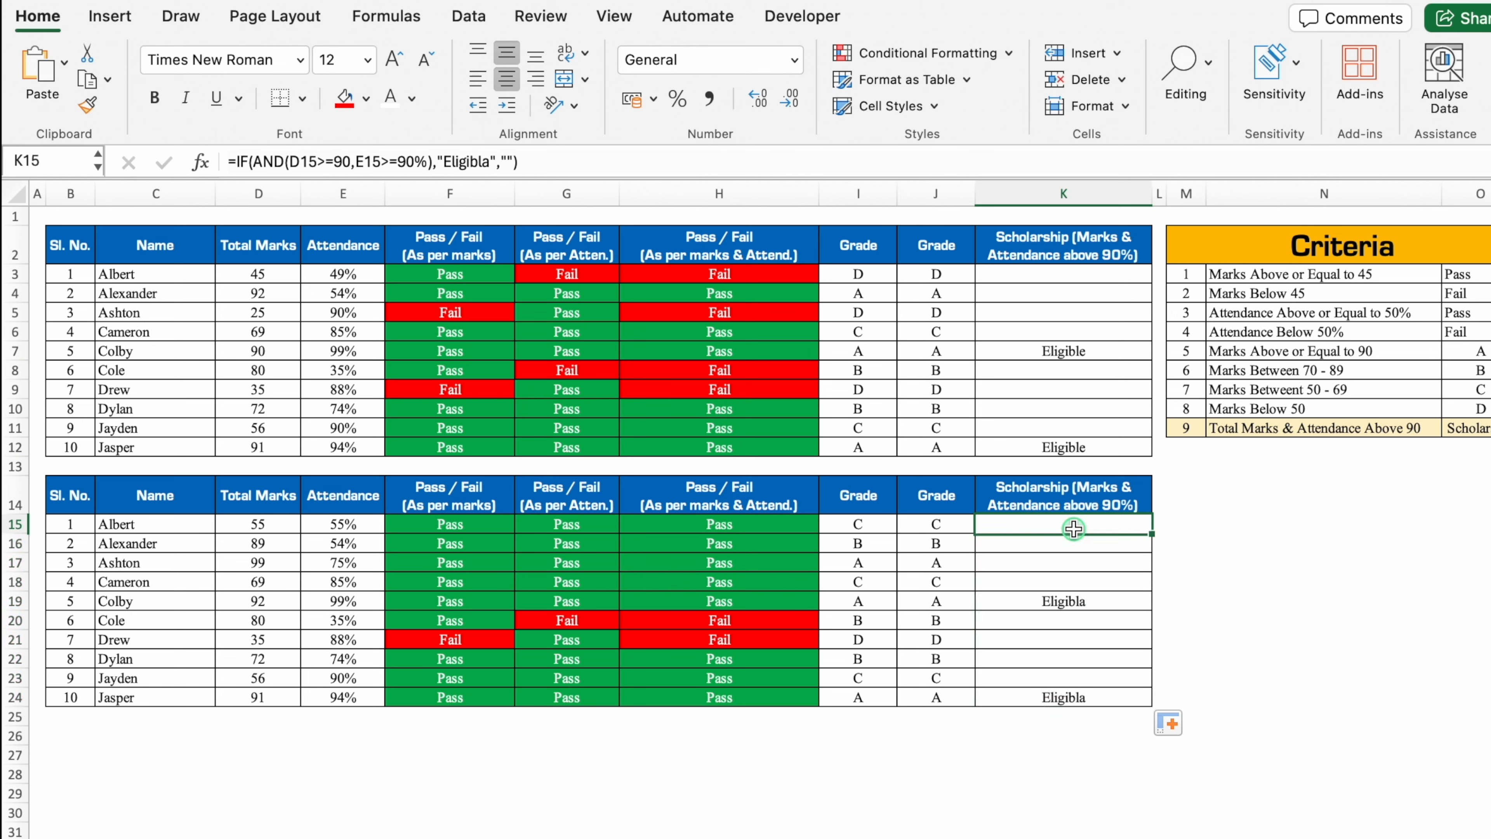
click(502, 163)
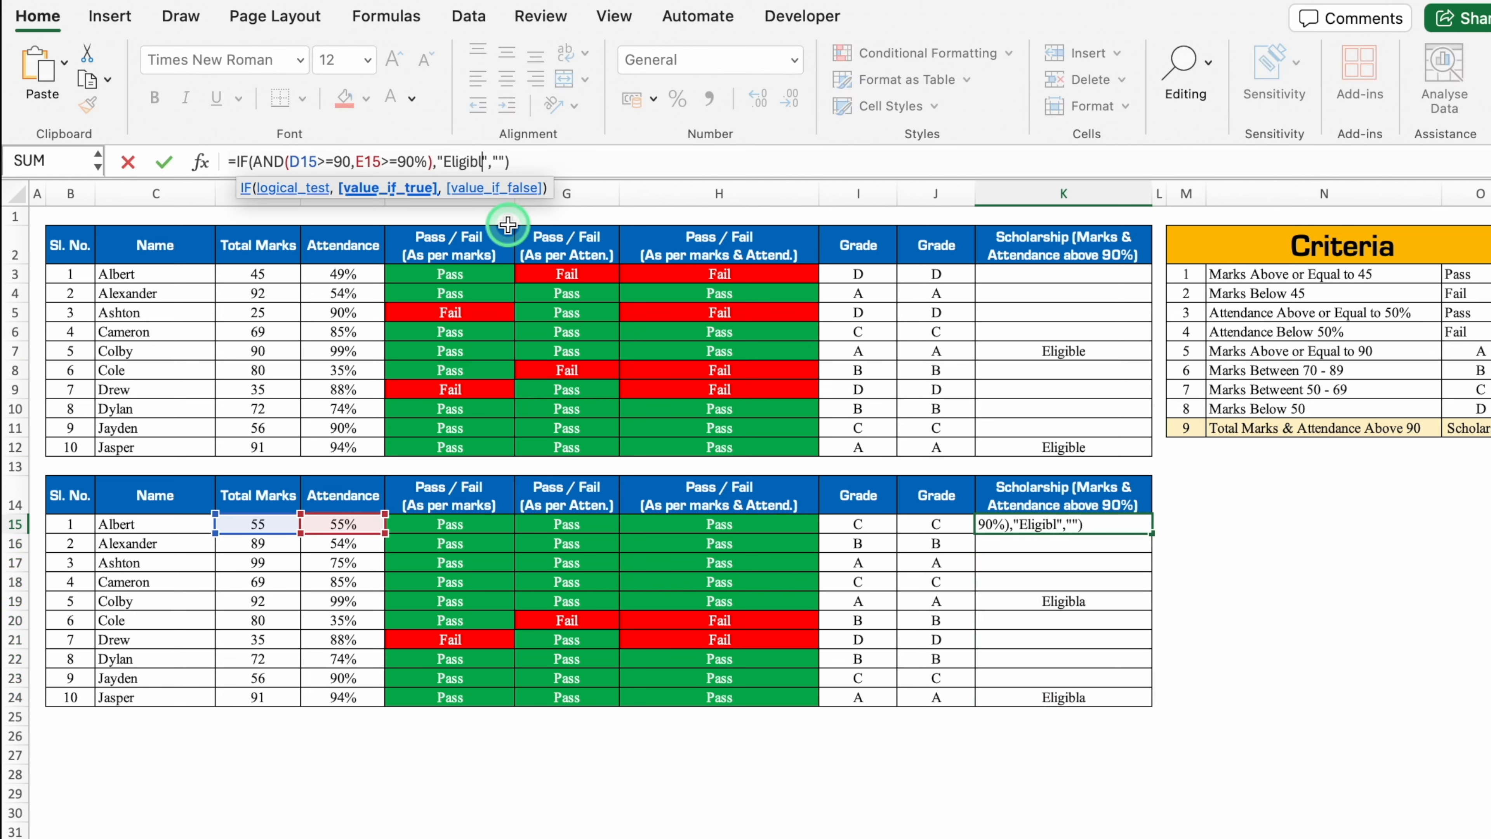
key(Return)
click(1142, 524)
drag(1152, 533, 1157, 698)
click(1115, 602)
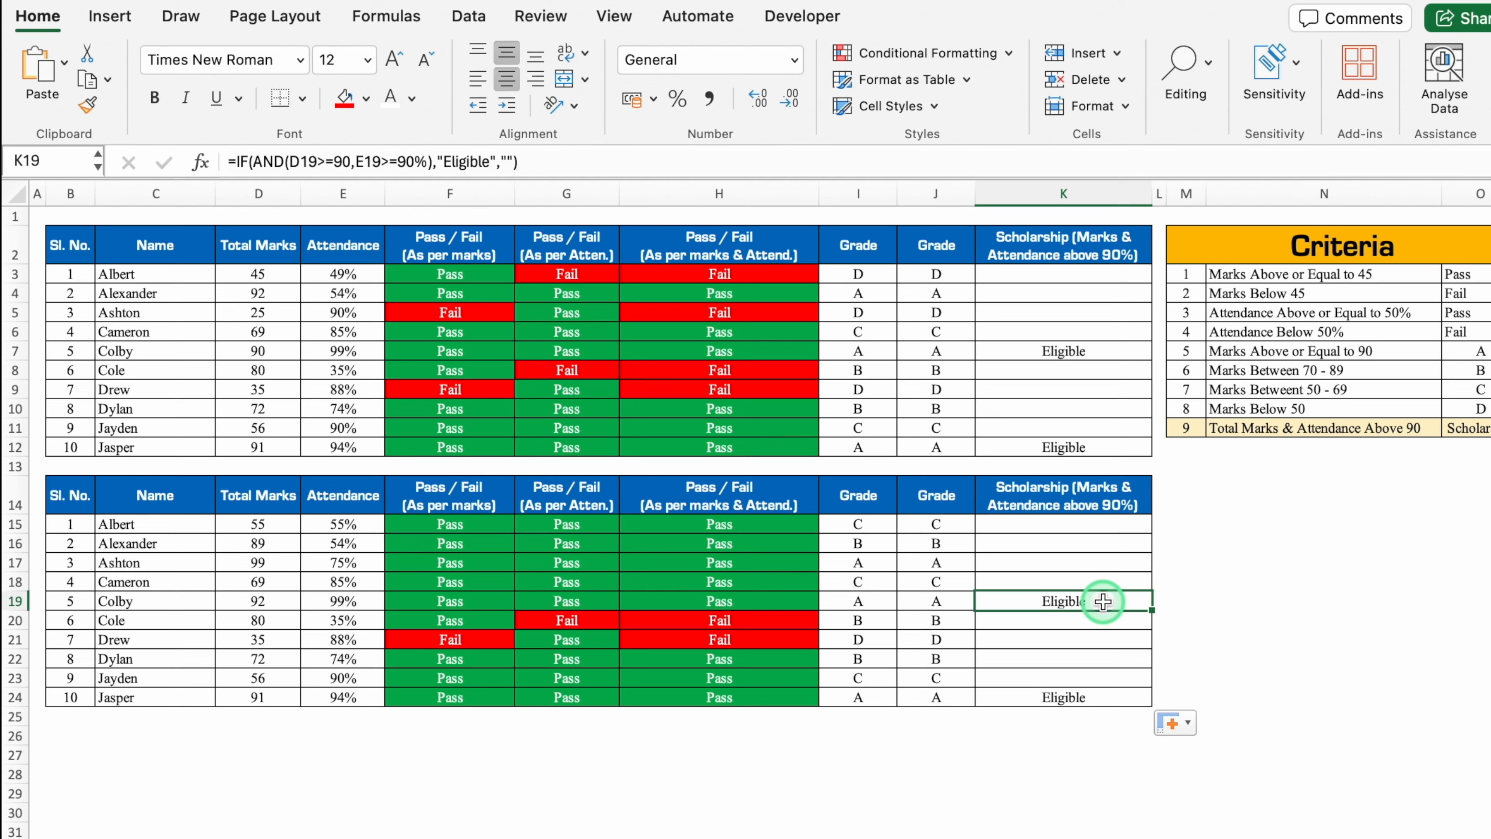
- Replace the empty false result in the K15 formula with "Not Eligible" and refill it down to K24
click(1077, 526)
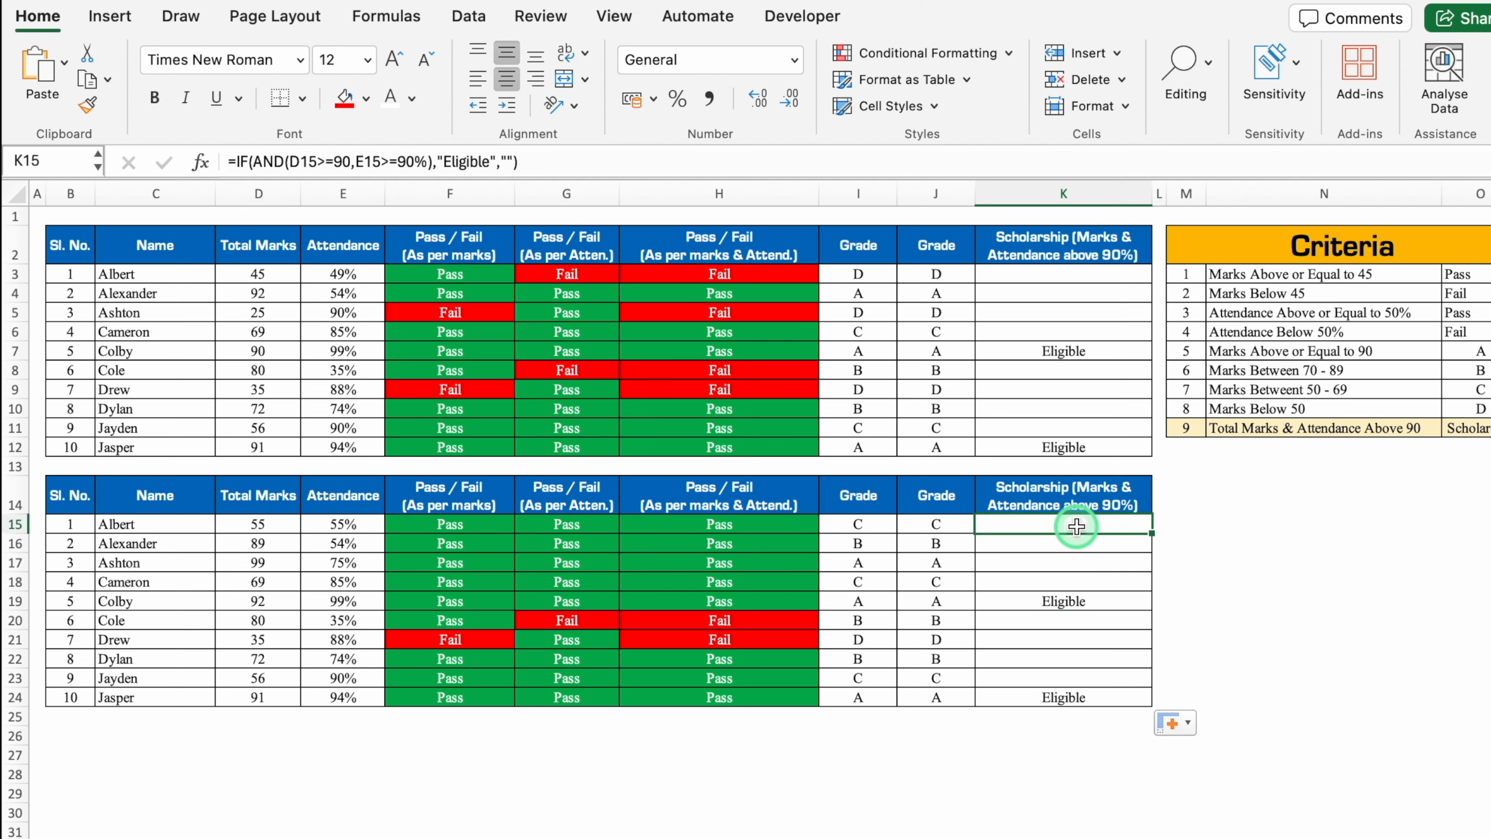
click(509, 161)
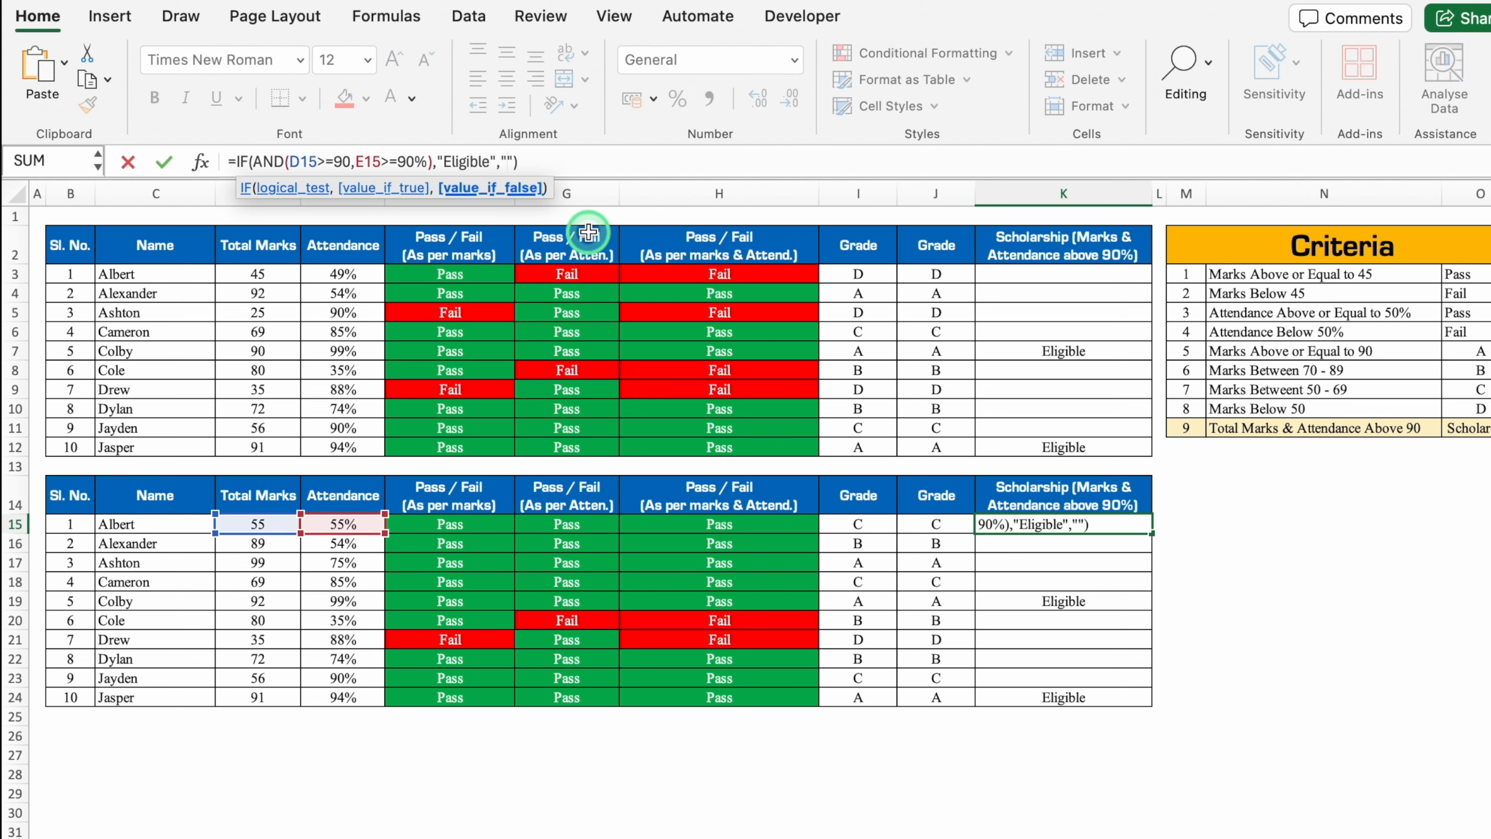
text(Not Eligible)
key(Return)
click(1087, 523)
drag(1152, 533, 1152, 699)
click(1278, 577)
click(1111, 523)
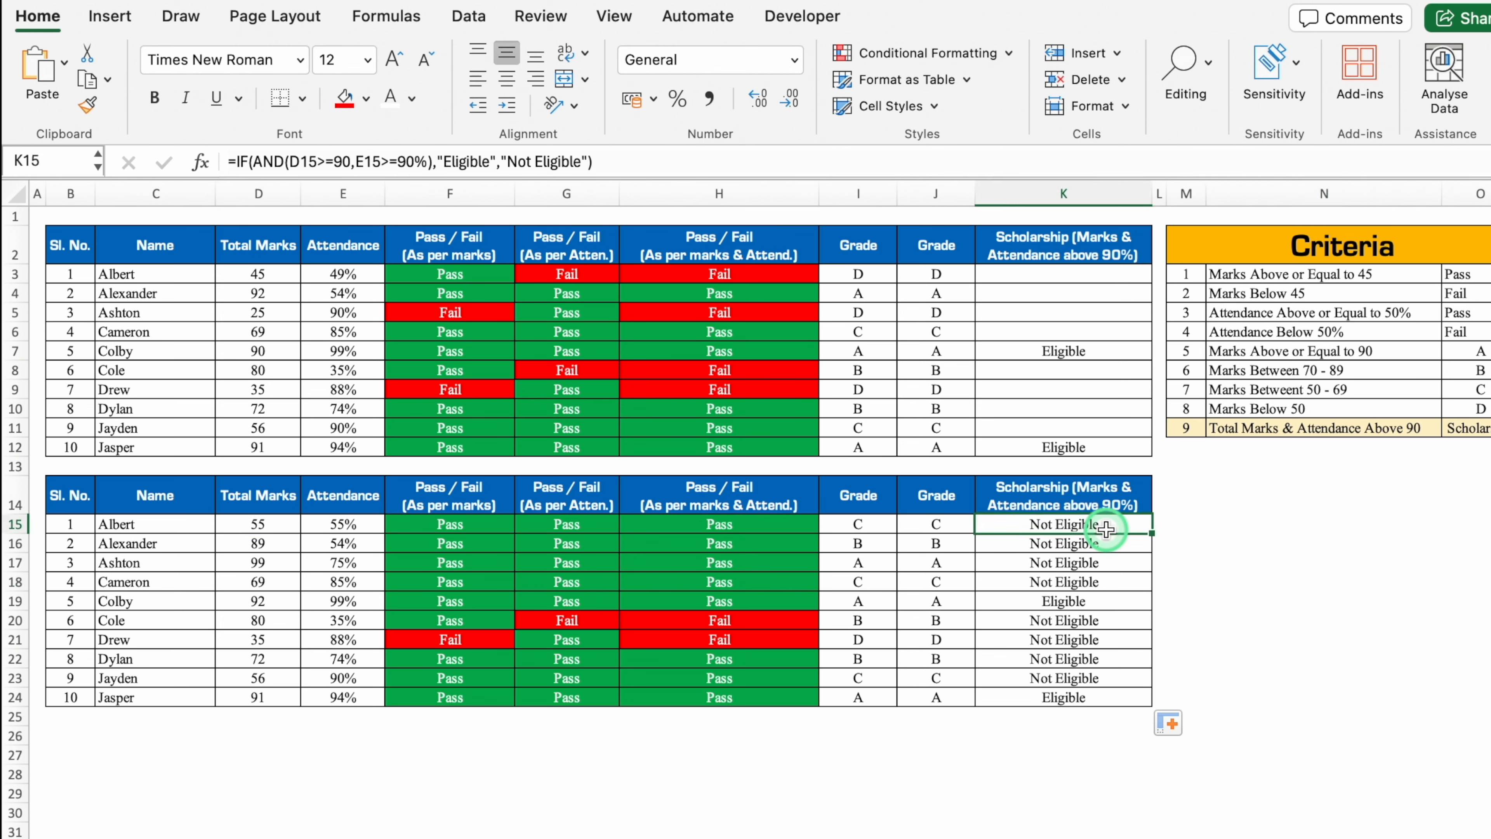
click(1109, 602)
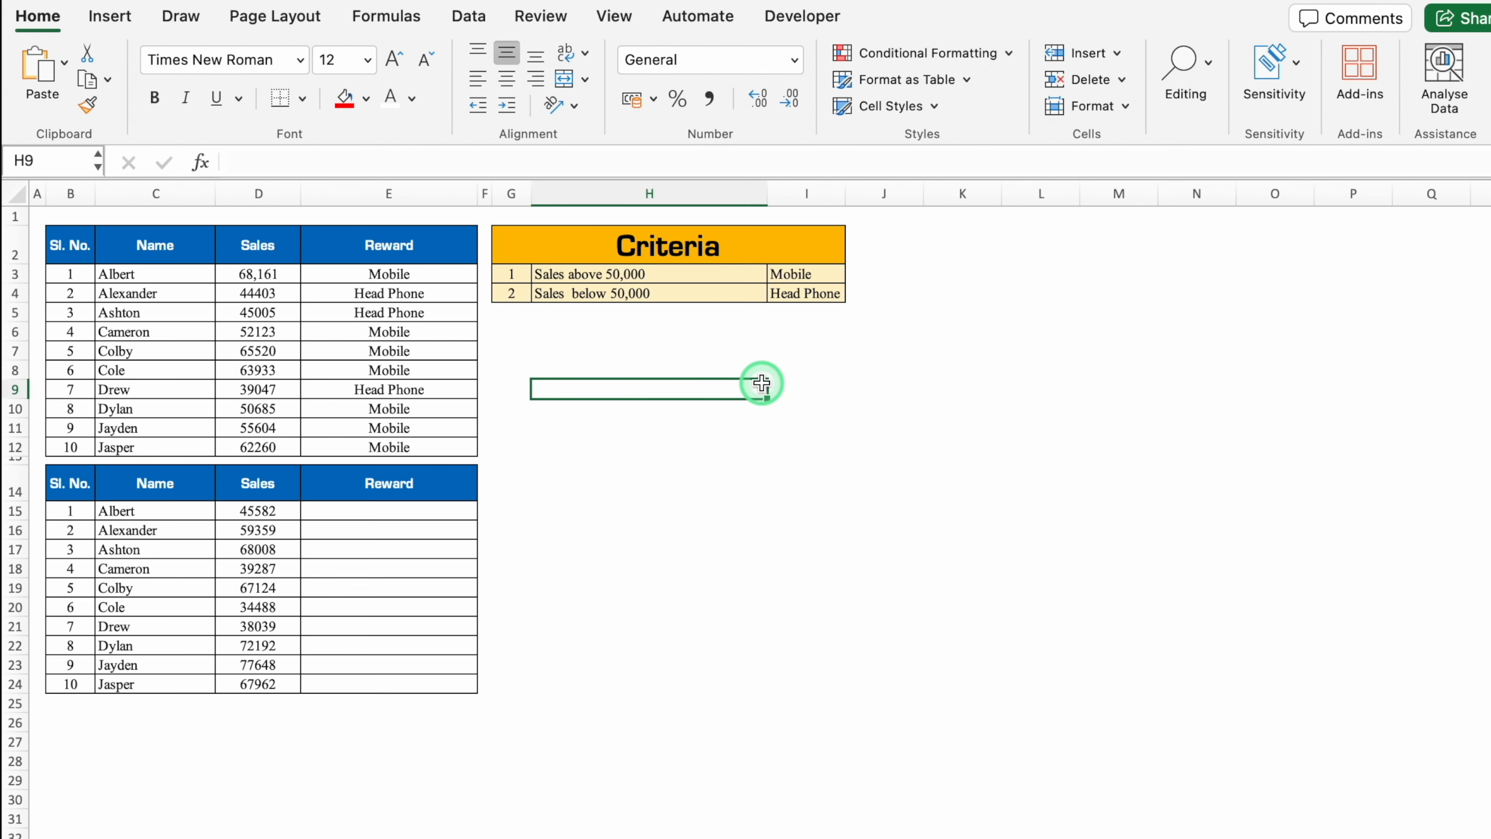
- Review the sales reward criteria and change the first one in H3 to "Sales above or equal to 50,000"
click(715, 275)
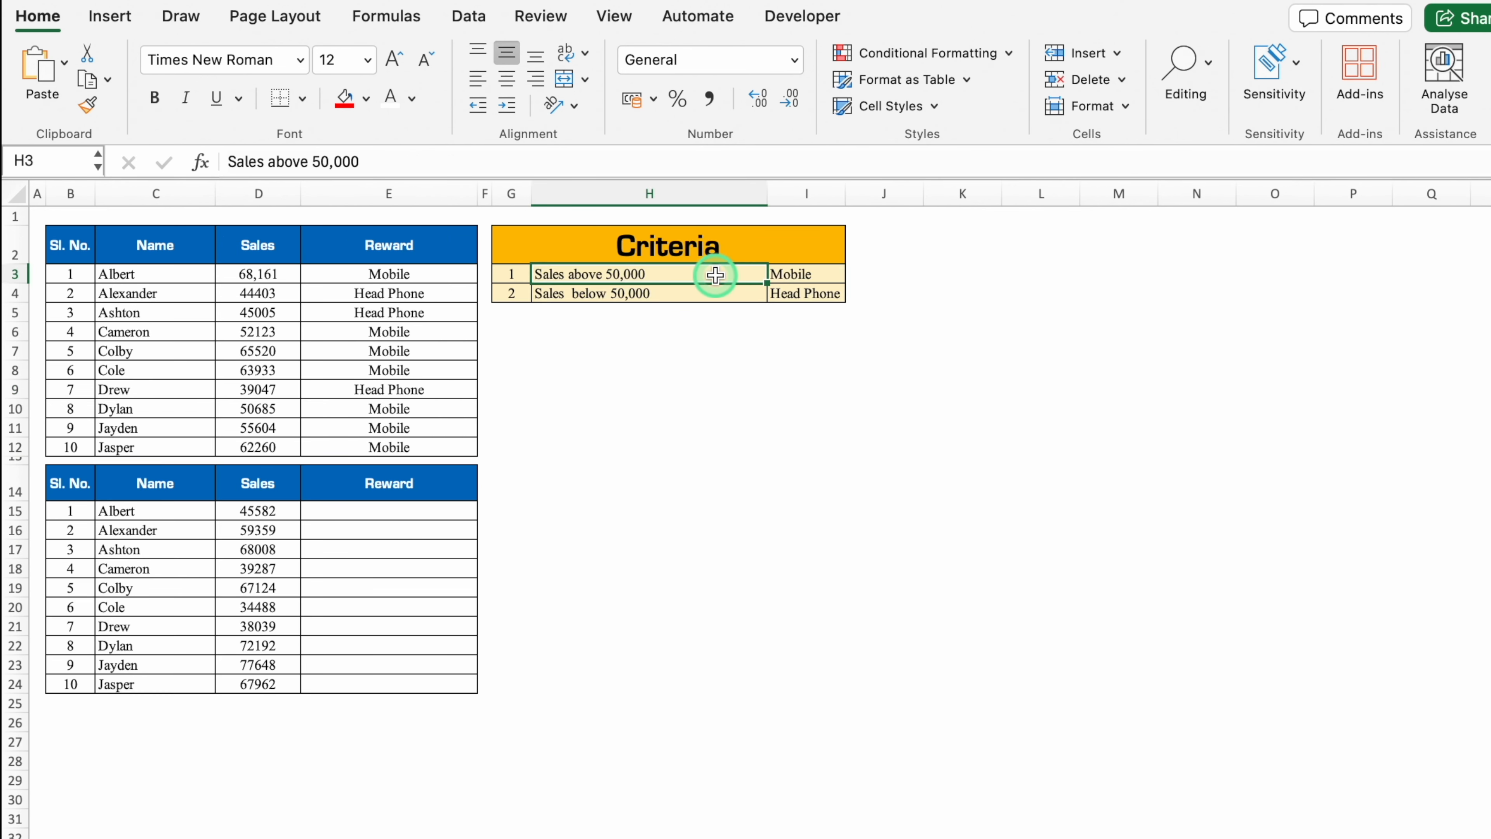
click(794, 275)
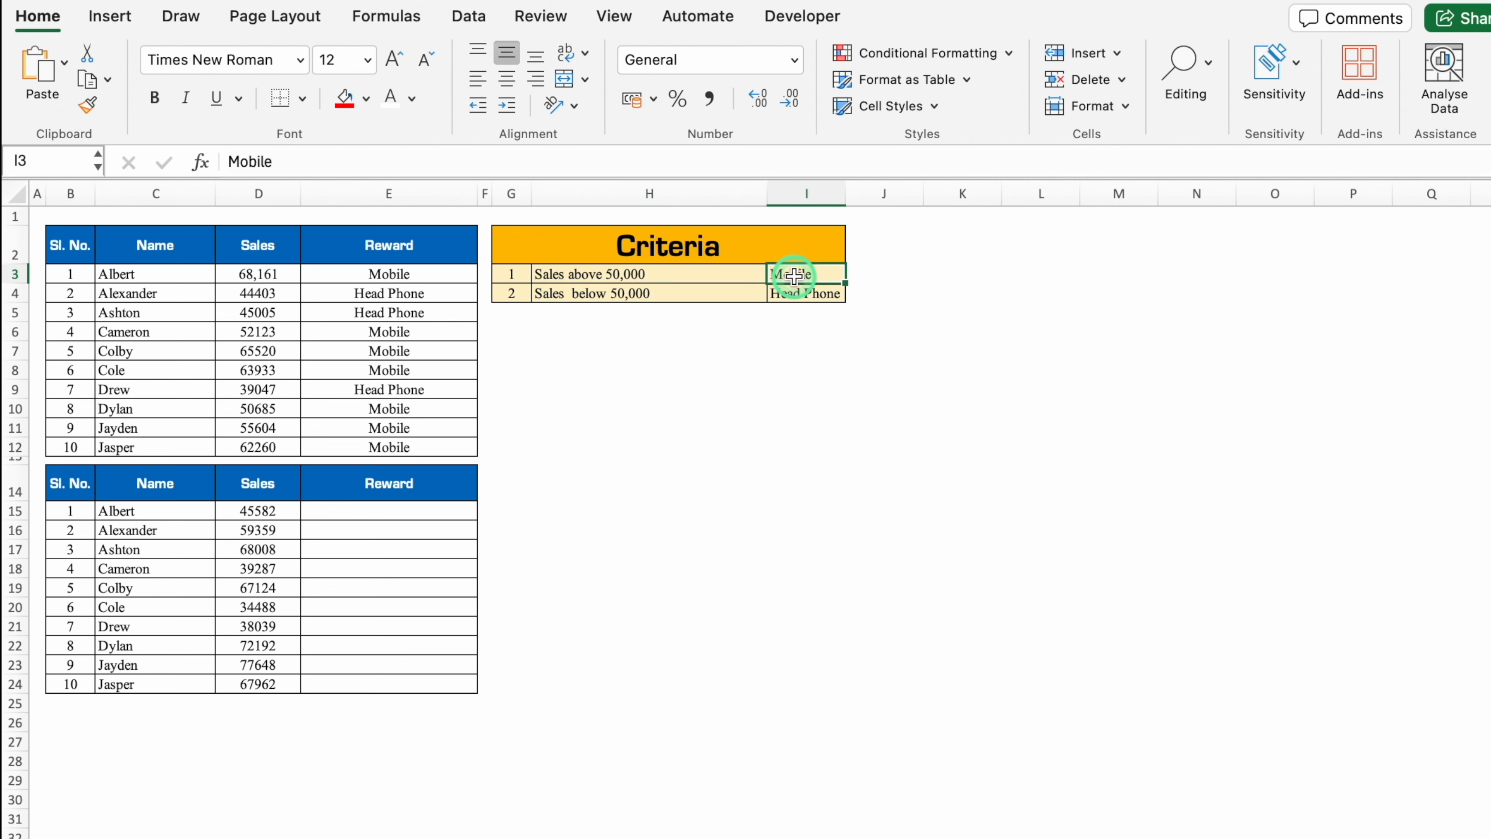
click(723, 294)
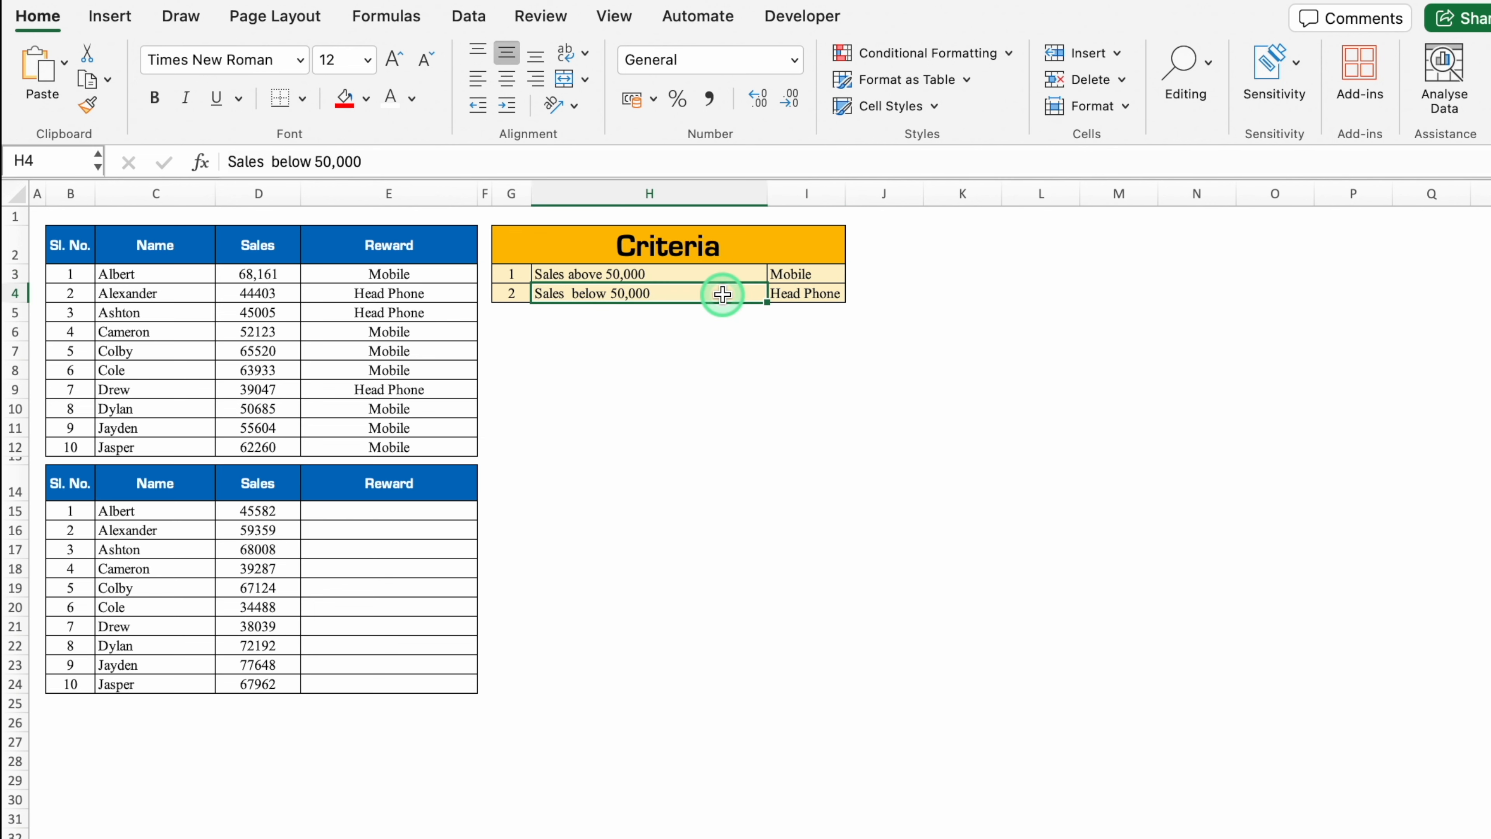
click(804, 293)
click(591, 272)
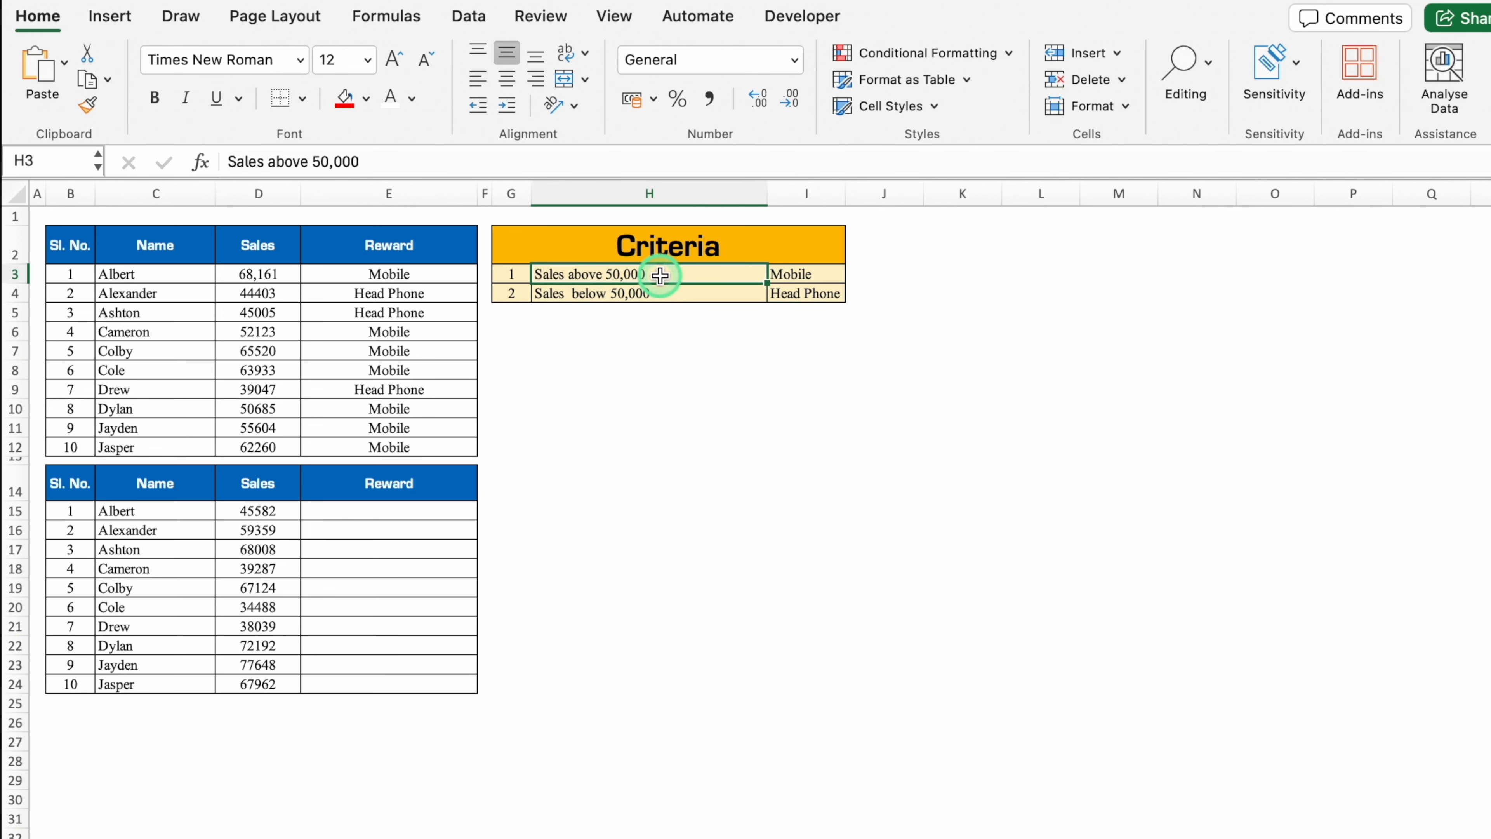
click(306, 161)
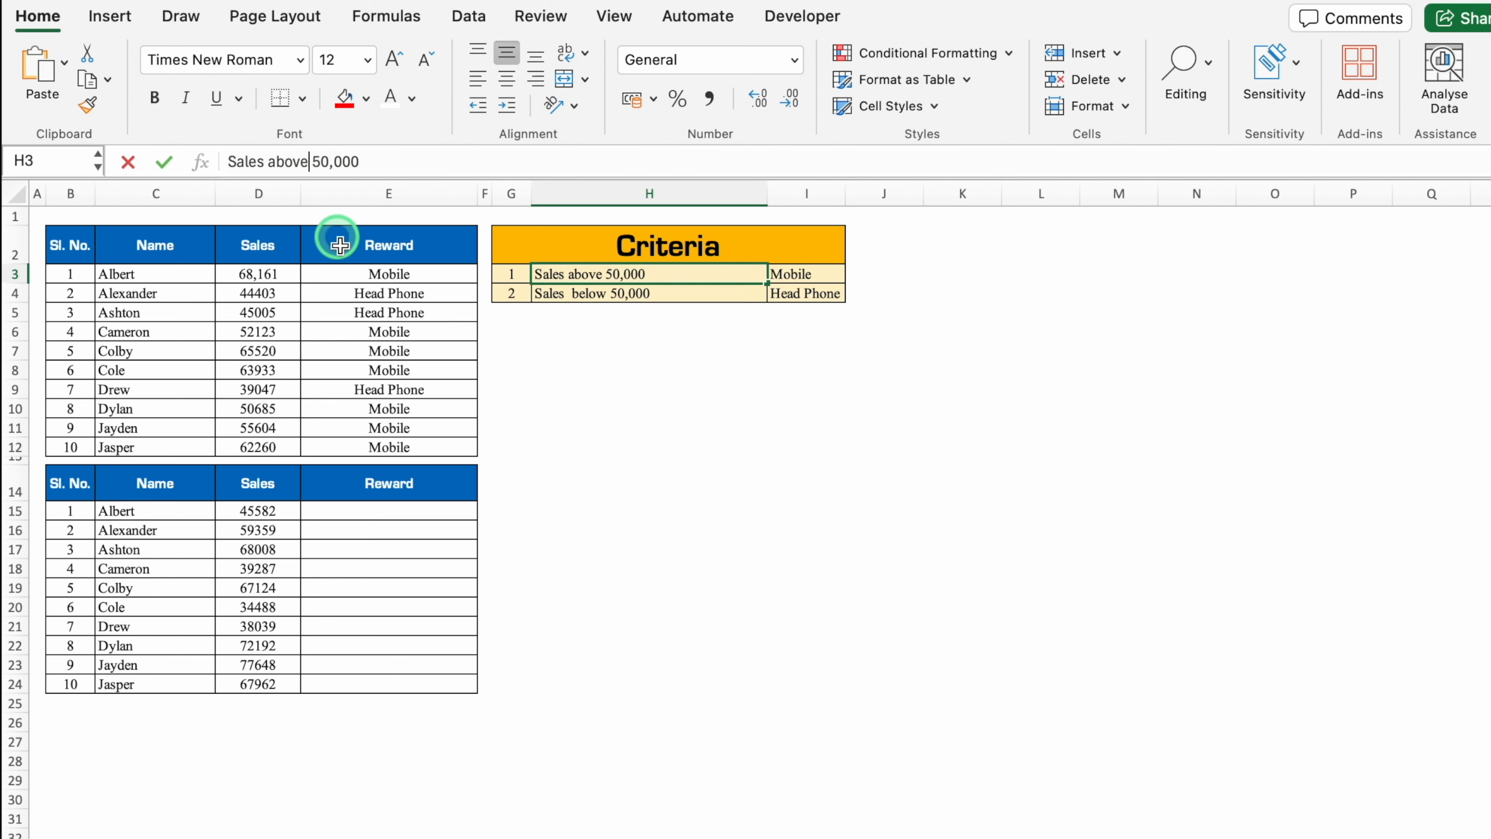
text(or equal to)
key(Return)
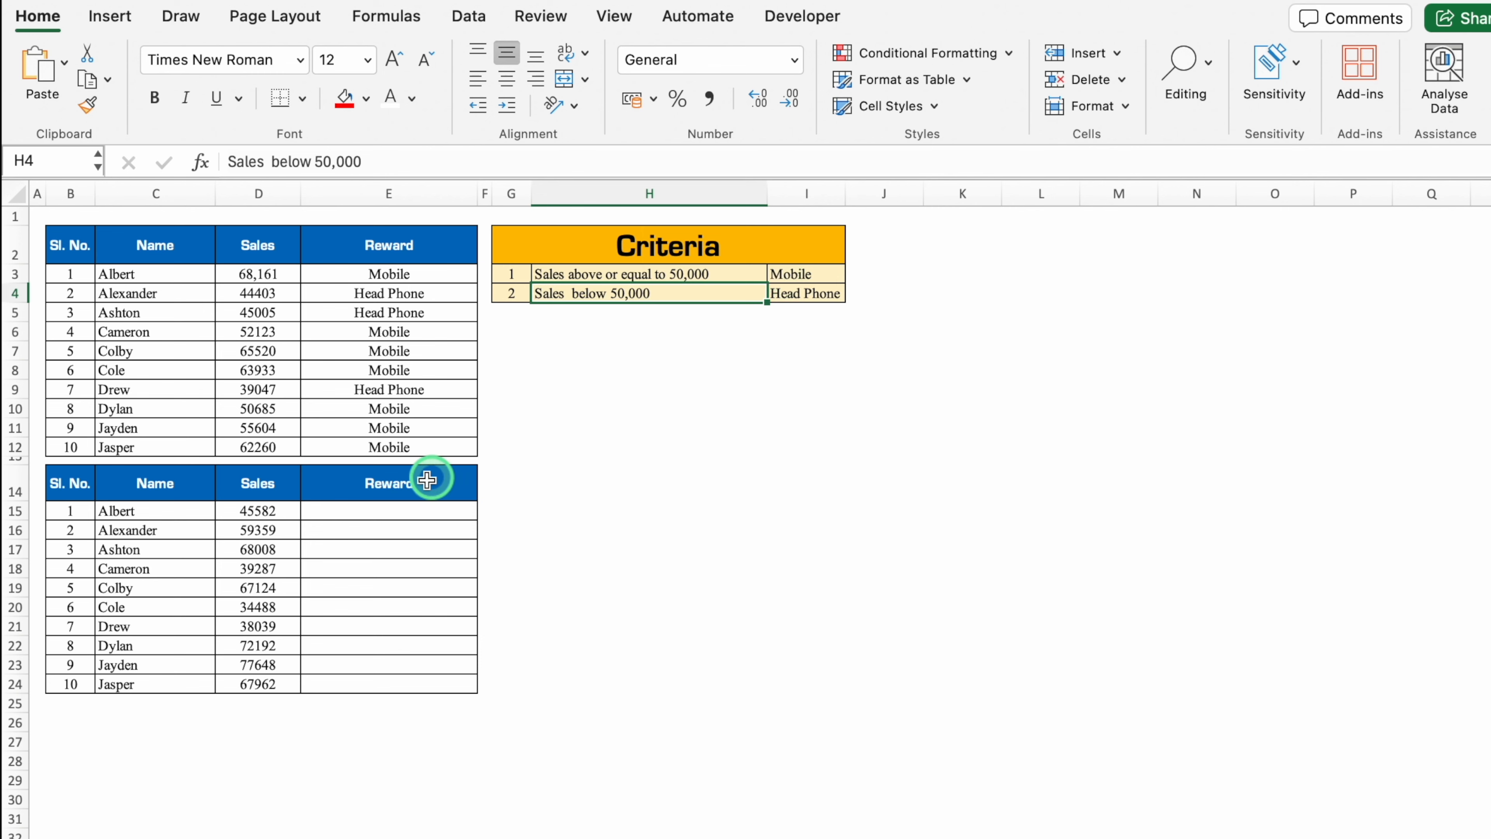
- Start an IF formula in E15 of the Reward column with D15>=50000 as the logical test
click(456, 517)
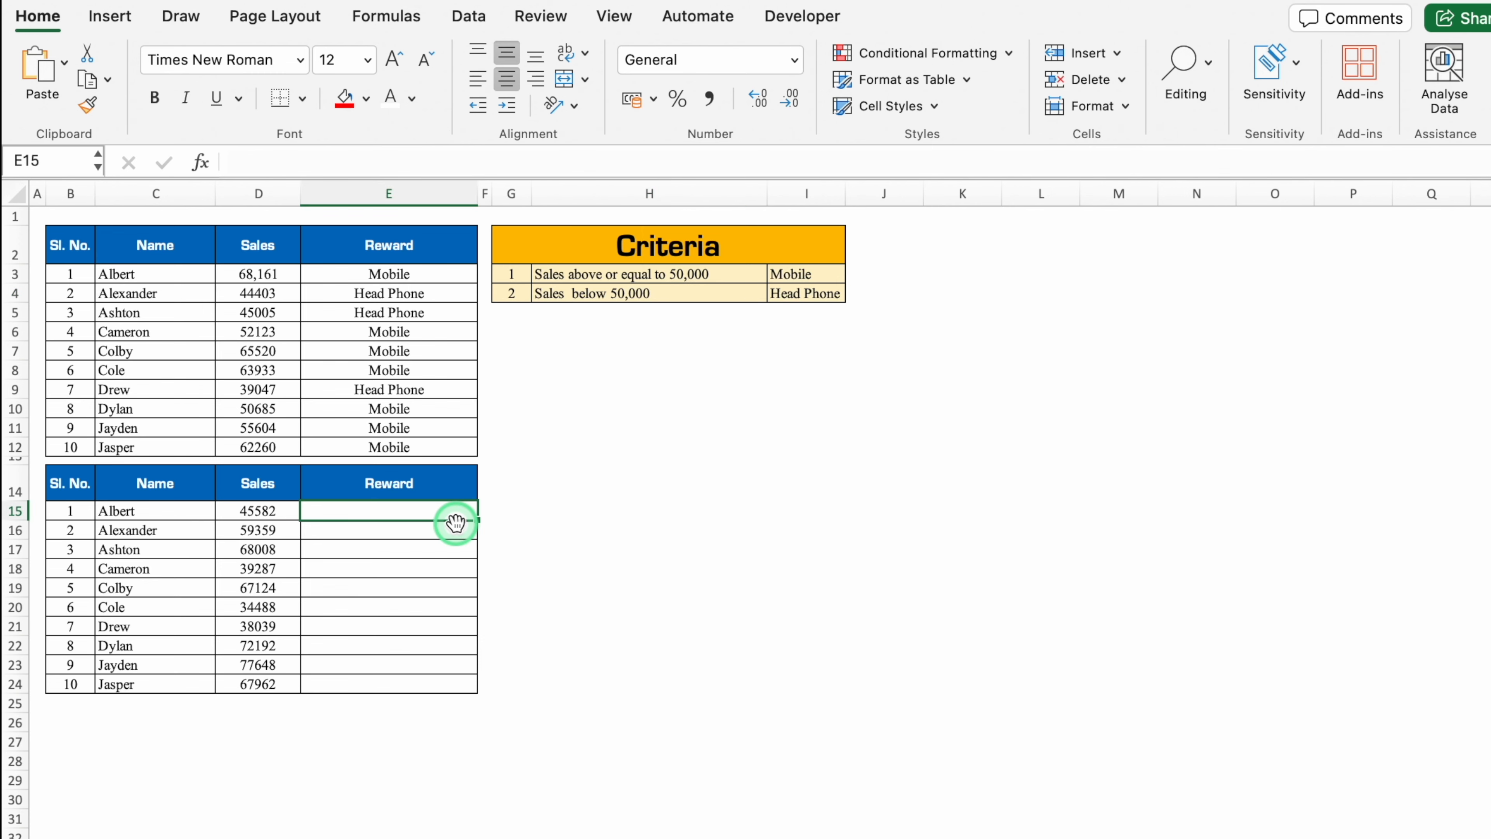
scroll(456, 521, up, 2)
text(=if)
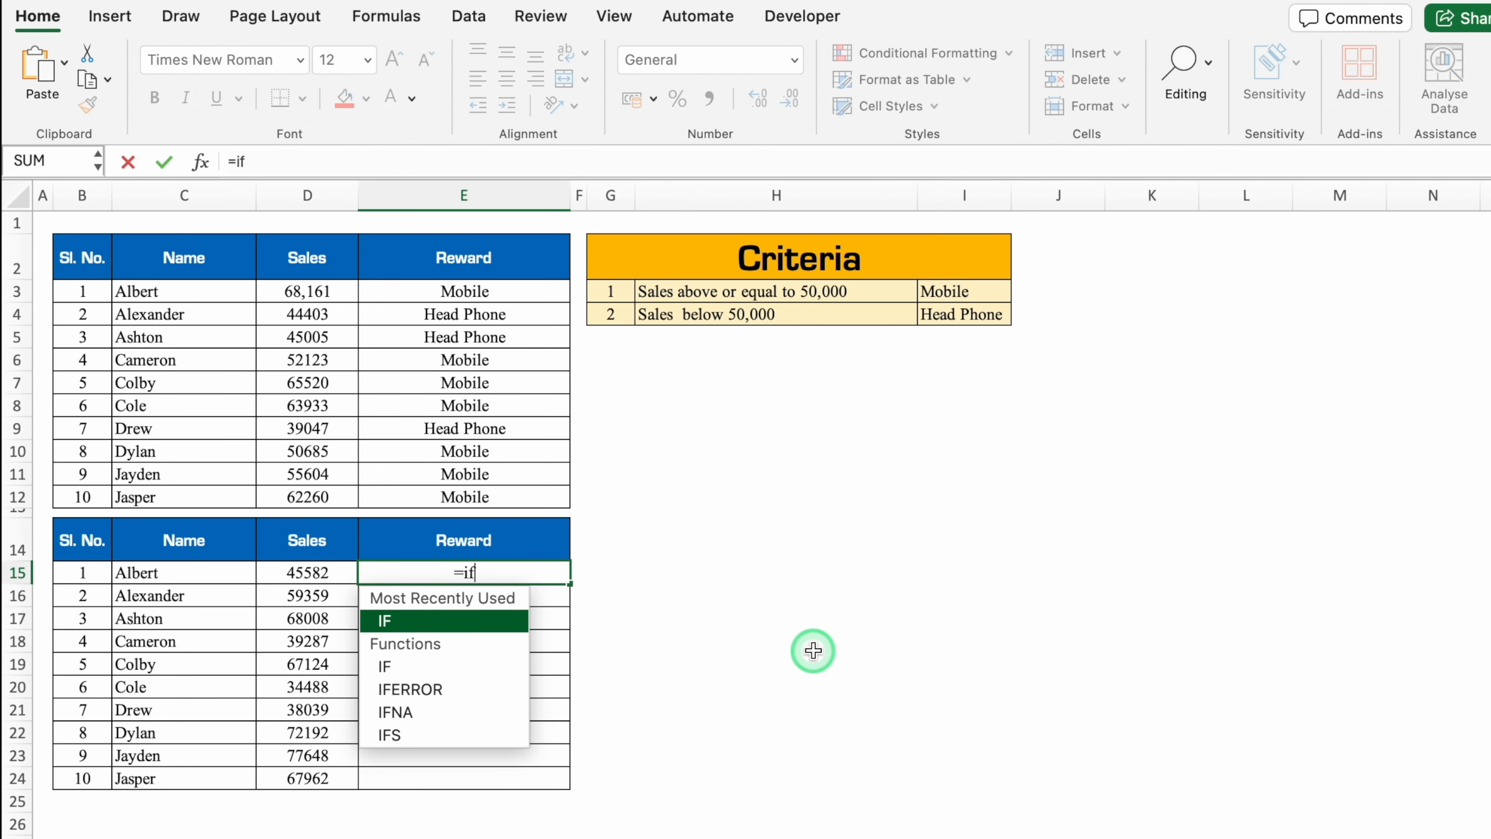
double_click(449, 621)
click(317, 573)
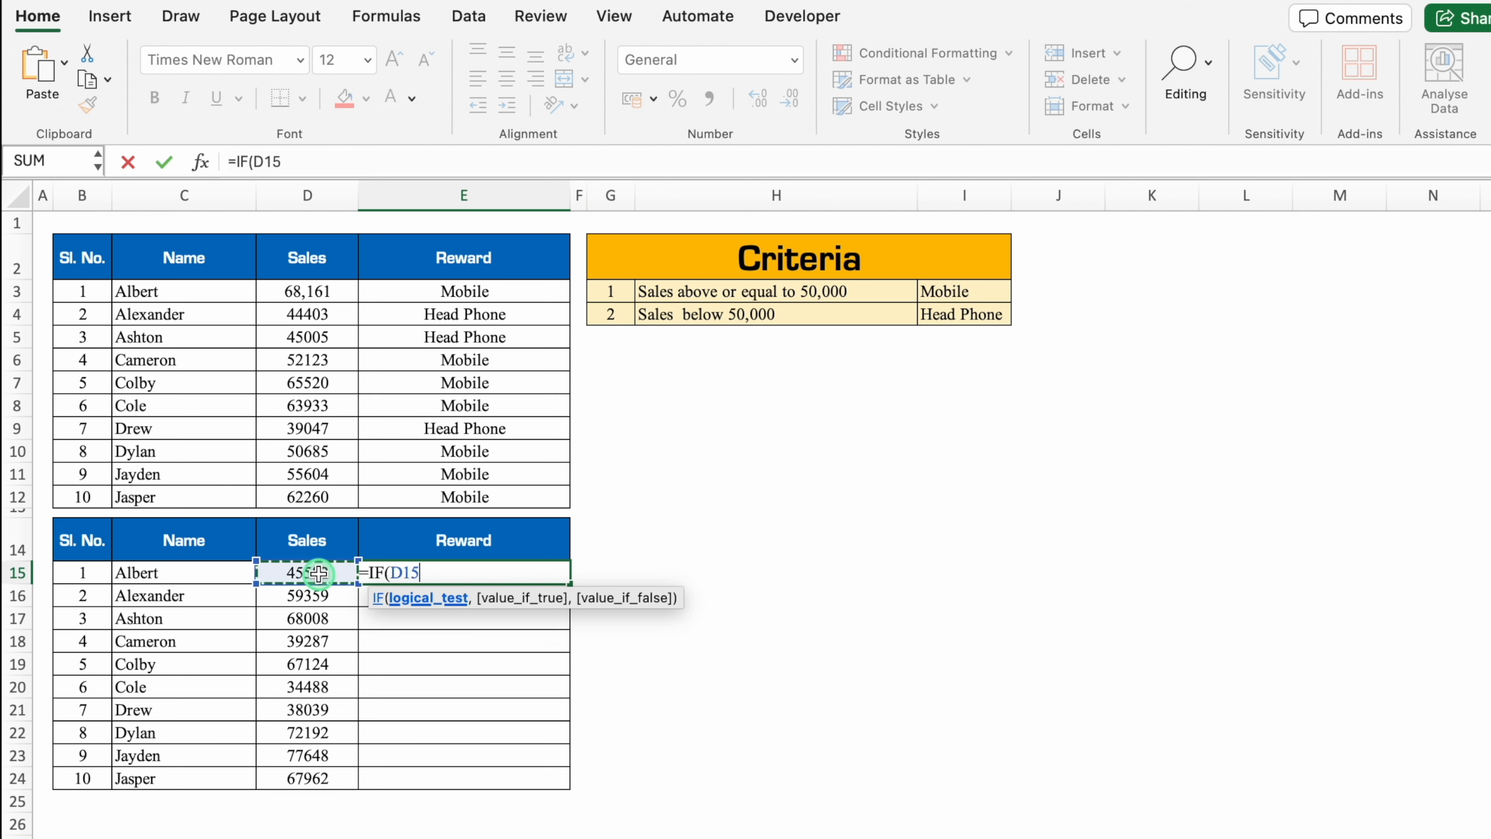
text(>=)
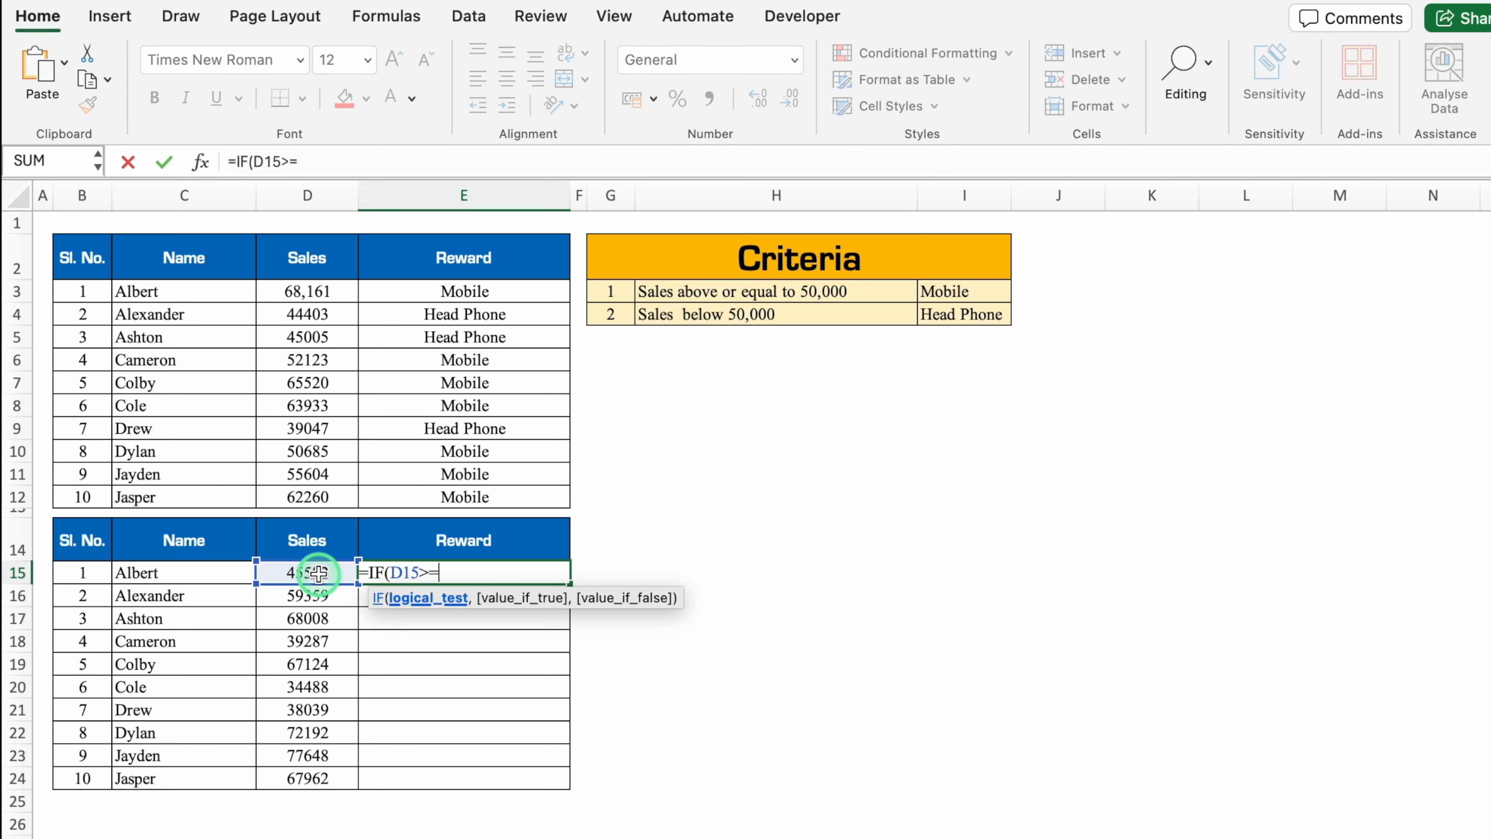
text(50000,)
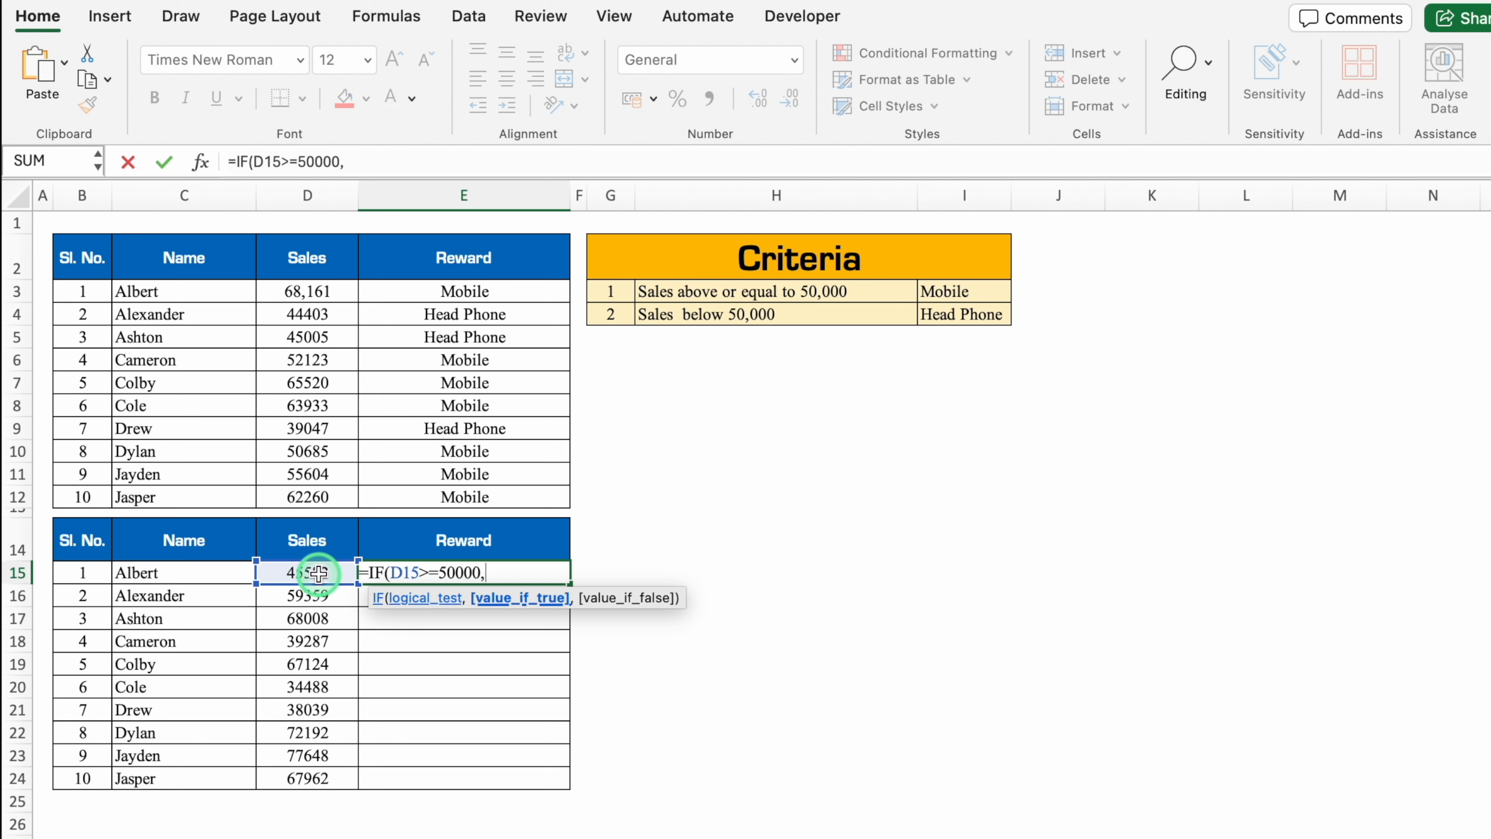
- Complete the IF formula in E15 with "Mobile" as the true result and "Head Phone" as the false result
text("Mobile",)
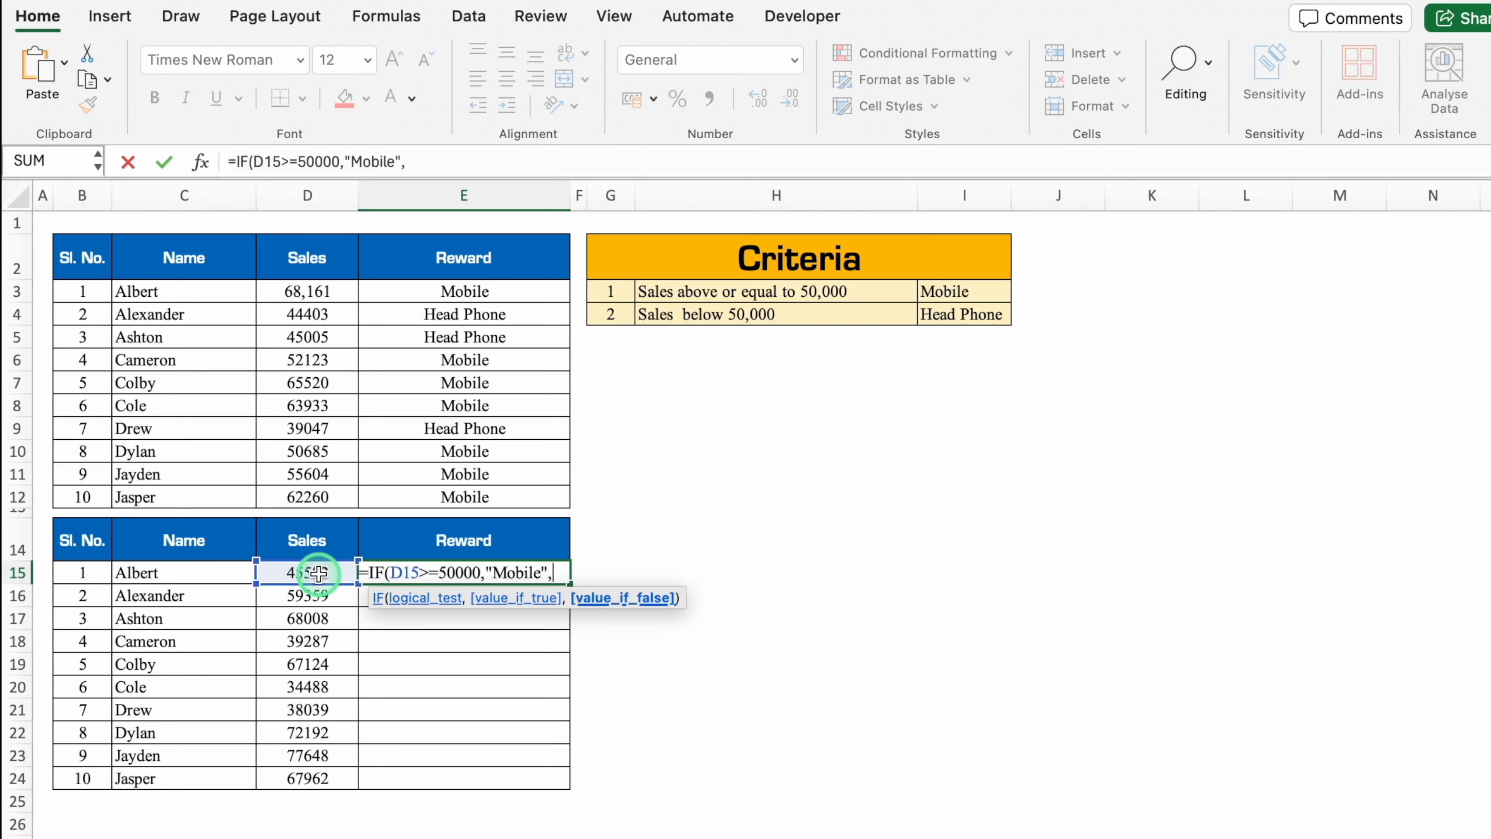
text(")
text(Head)
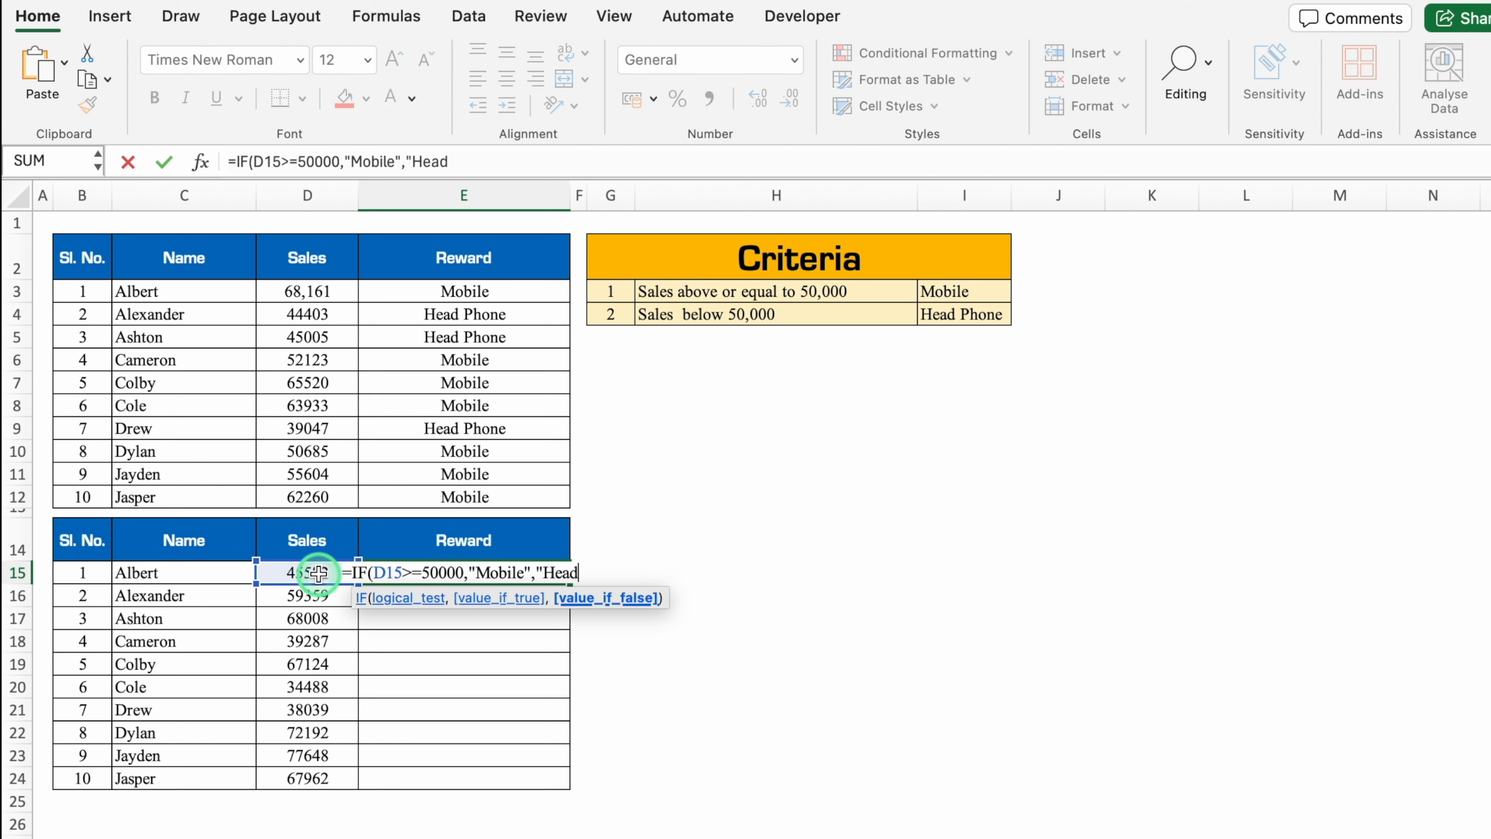
text( Phone")
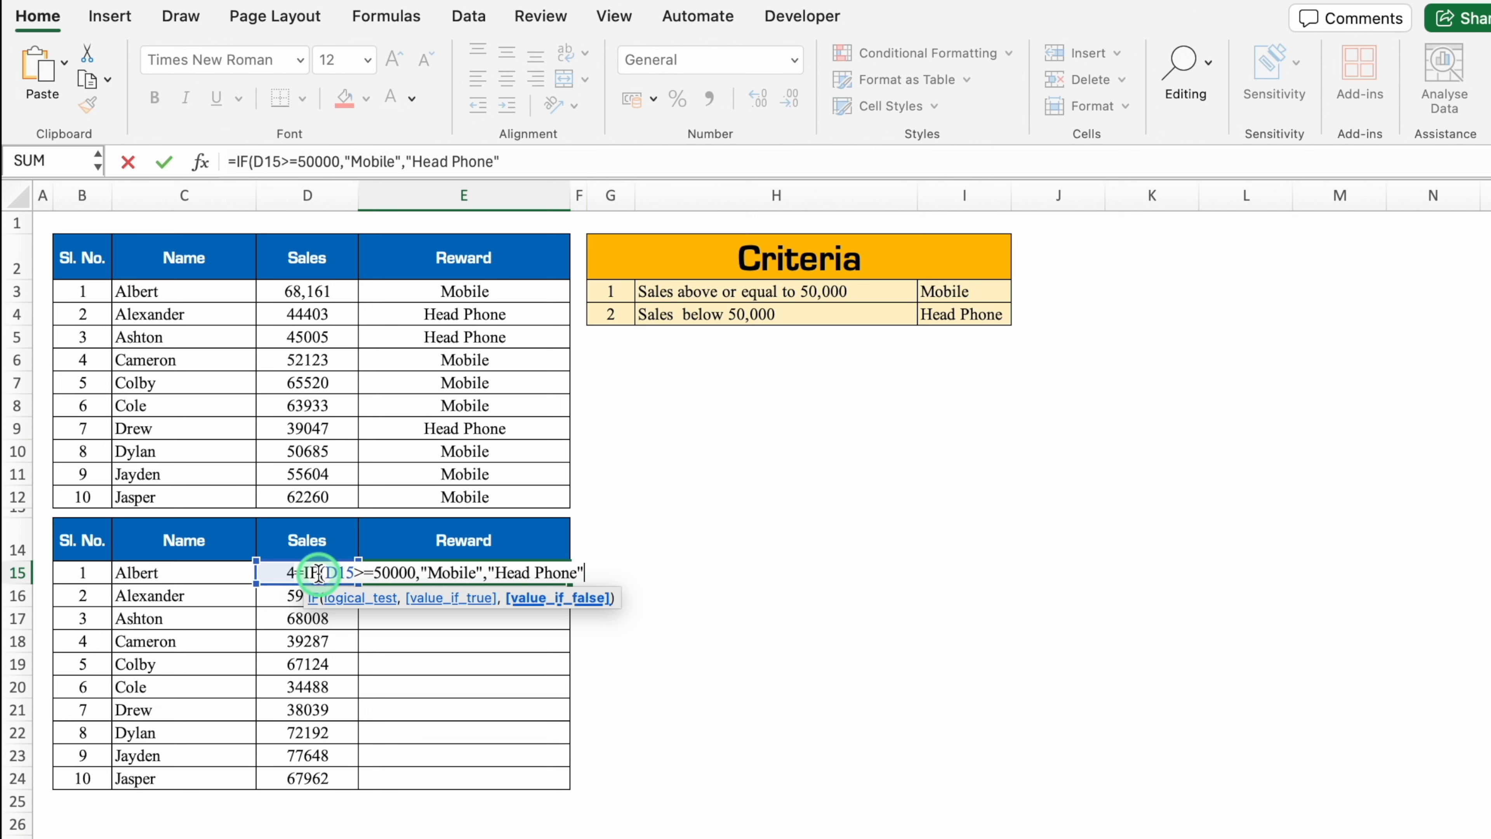
text())
key(Return)
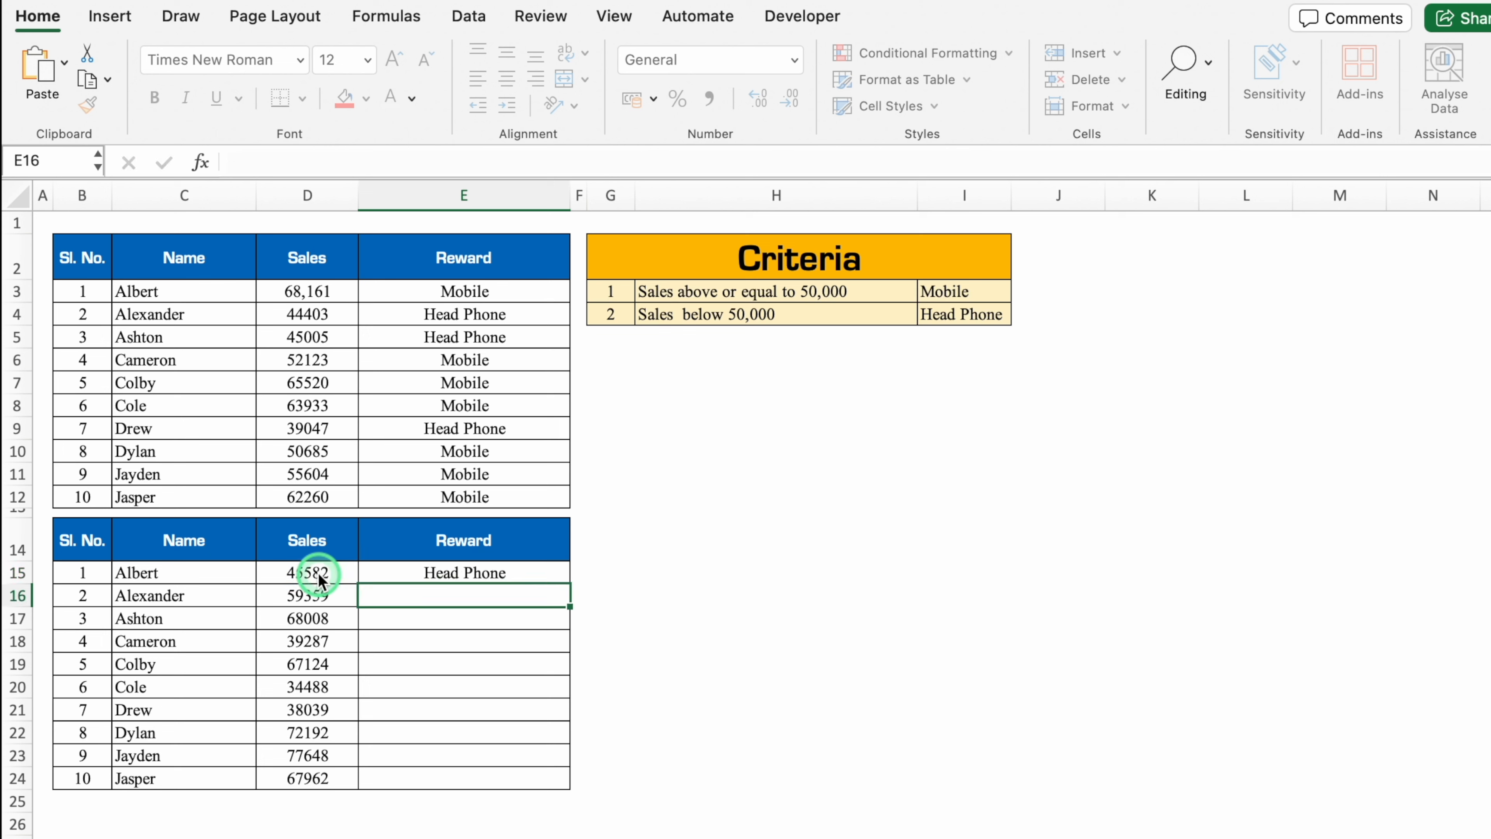
- Fill the E15 reward formula down the Reward column to E24
click(523, 569)
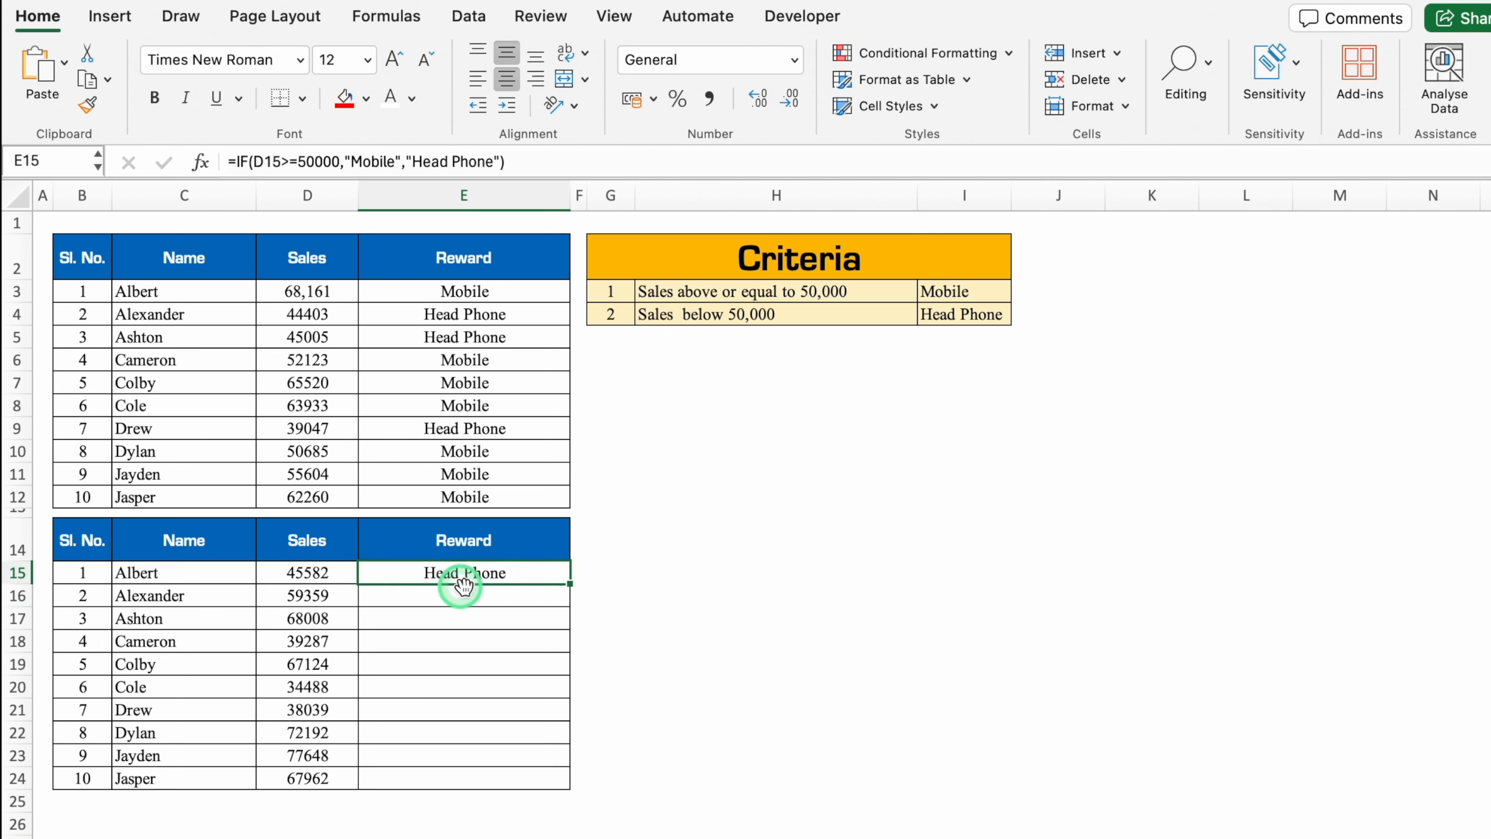
drag(569, 585, 572, 783)
click(777, 573)
- Test the reward formula by setting the sales value in D16 to 50000 and then to 49000
click(329, 598)
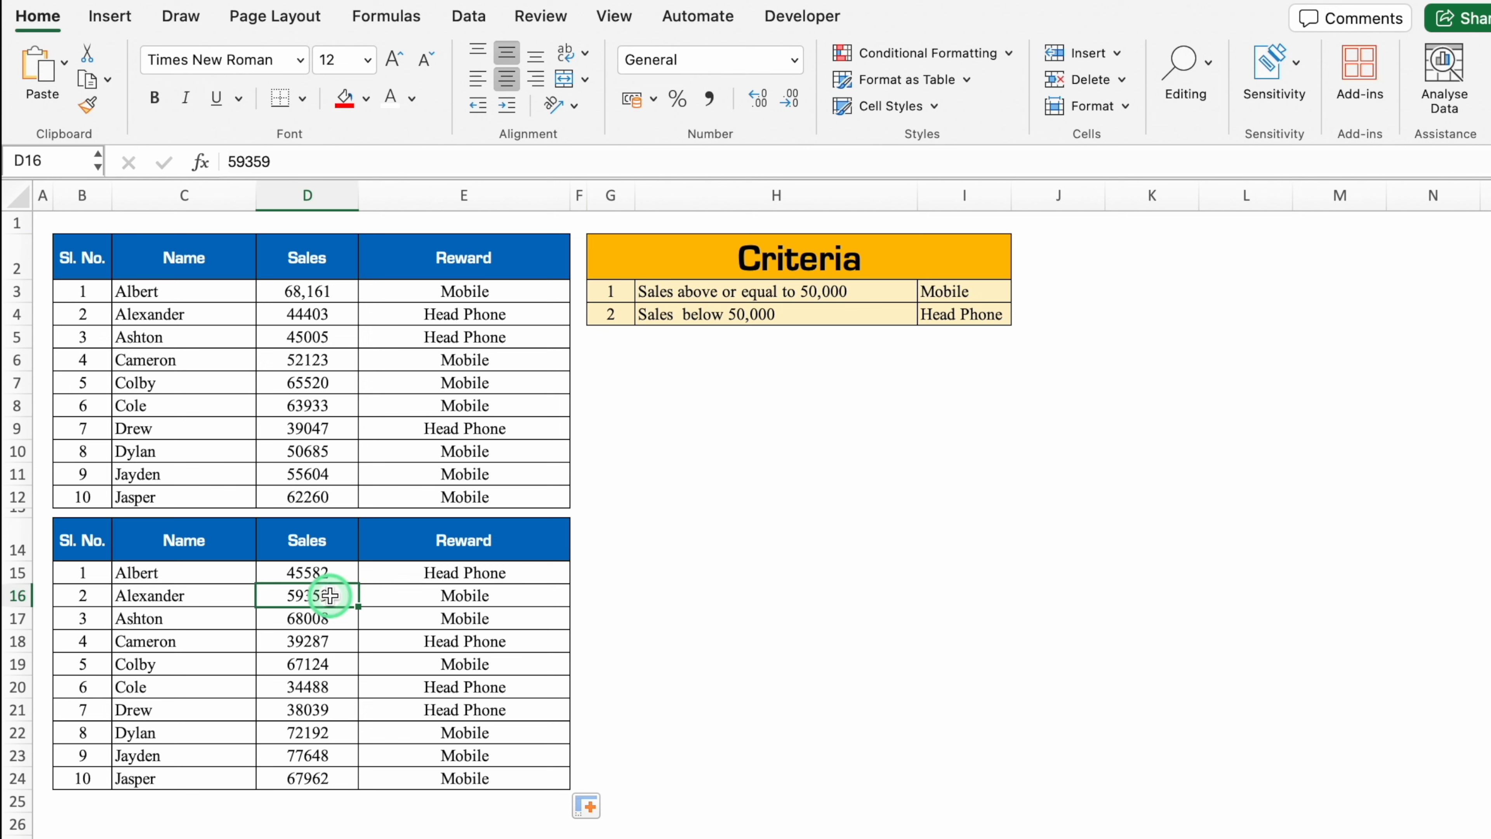
text(50000)
key(Return)
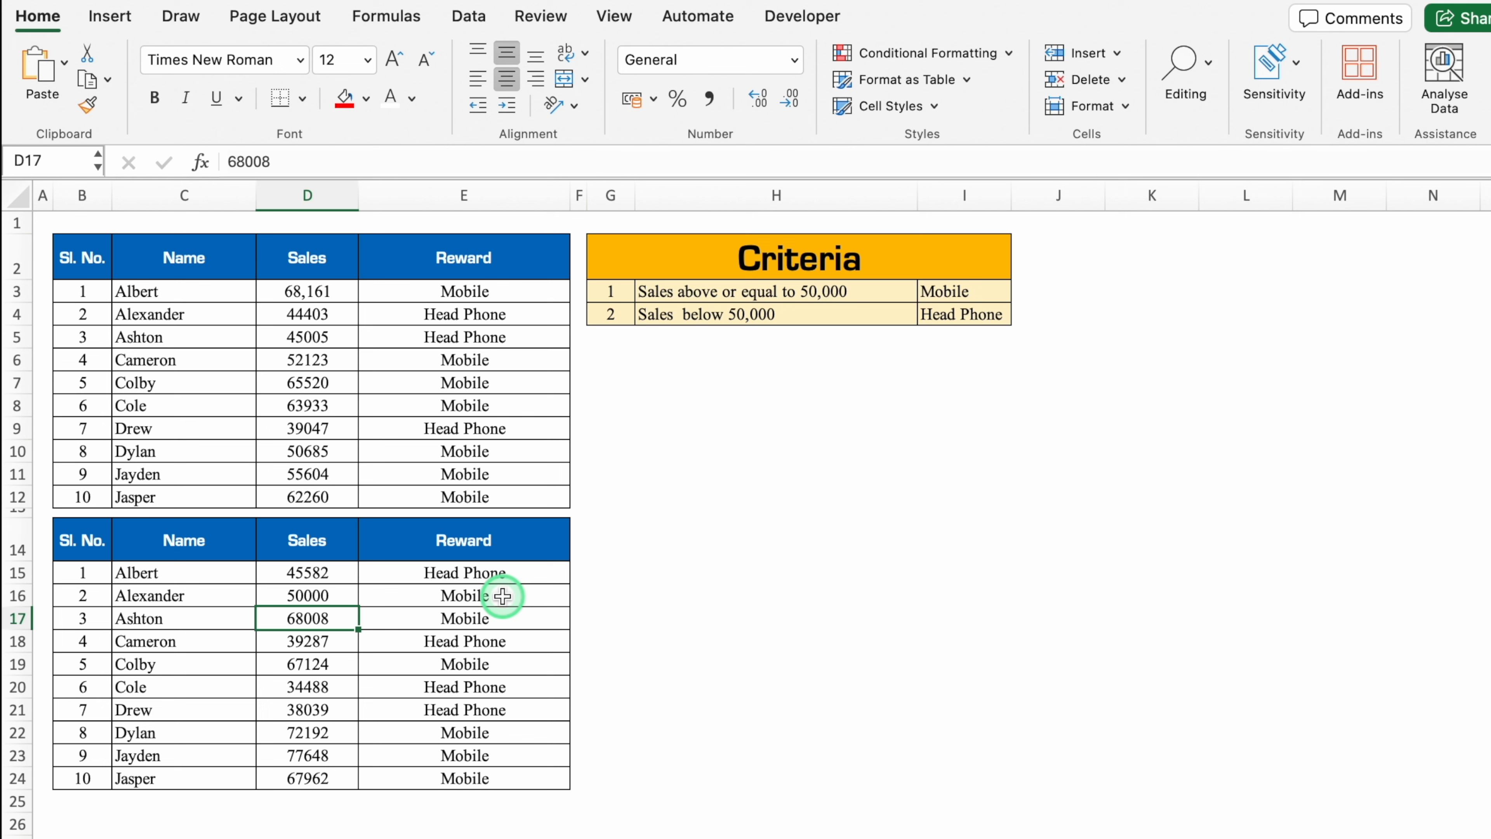
click(502, 596)
click(296, 598)
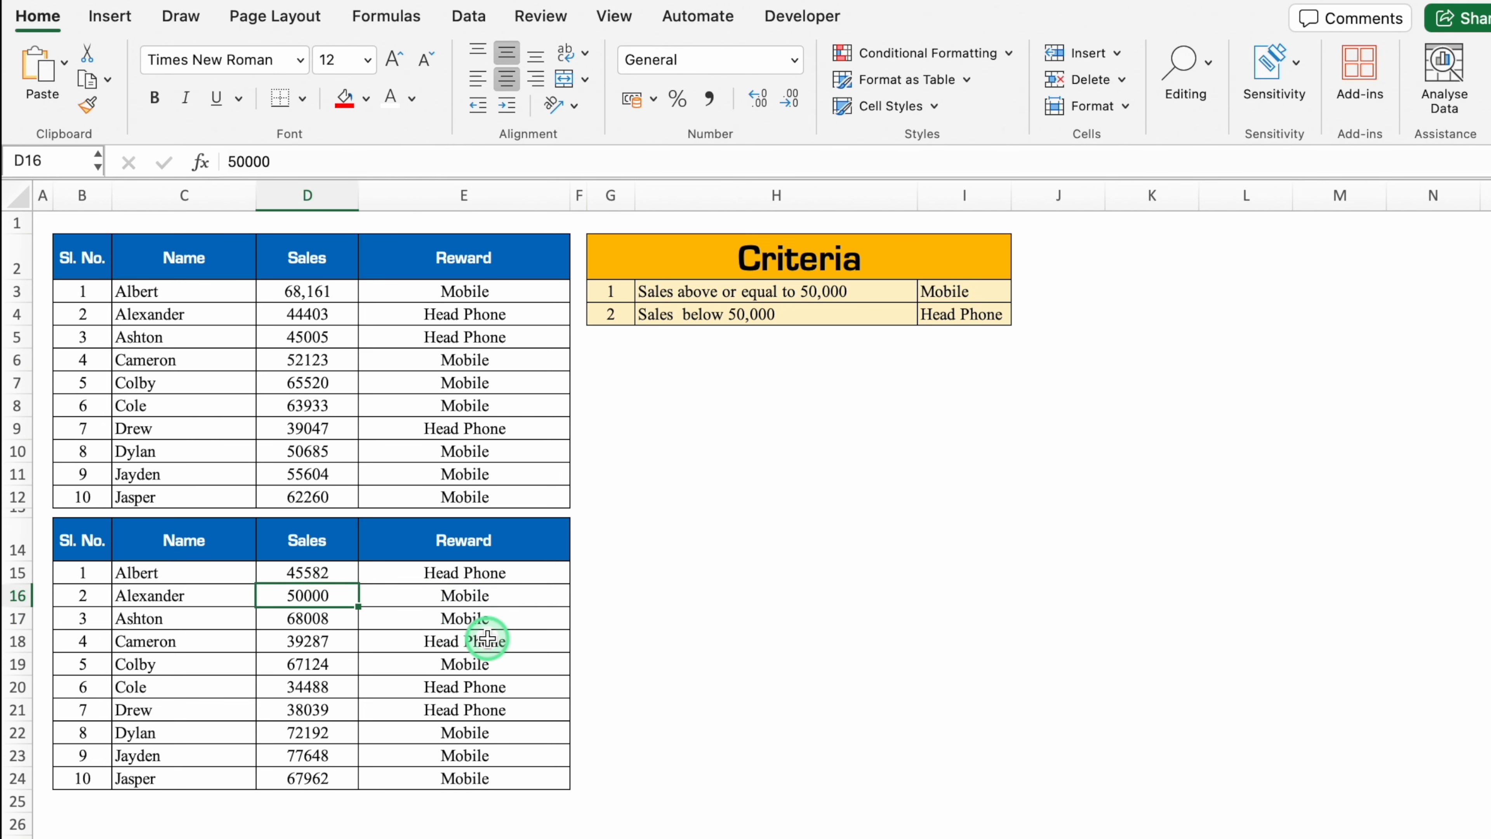
text(49000)
key(Return)
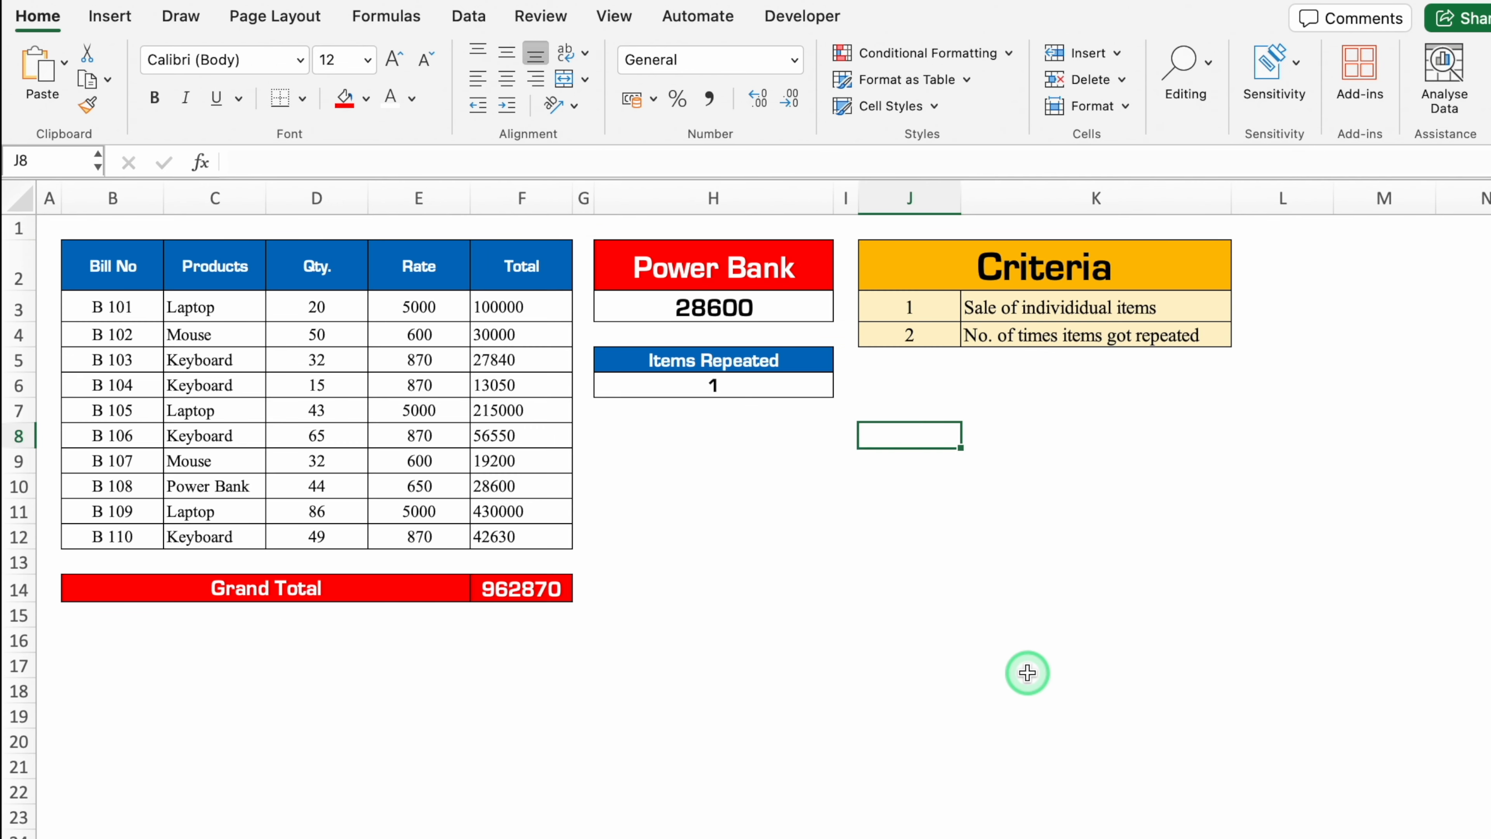
- Review the item sales and item repetition criteria in K3 and K4 of the product billing sheet
scroll(1028, 673, up, 2)
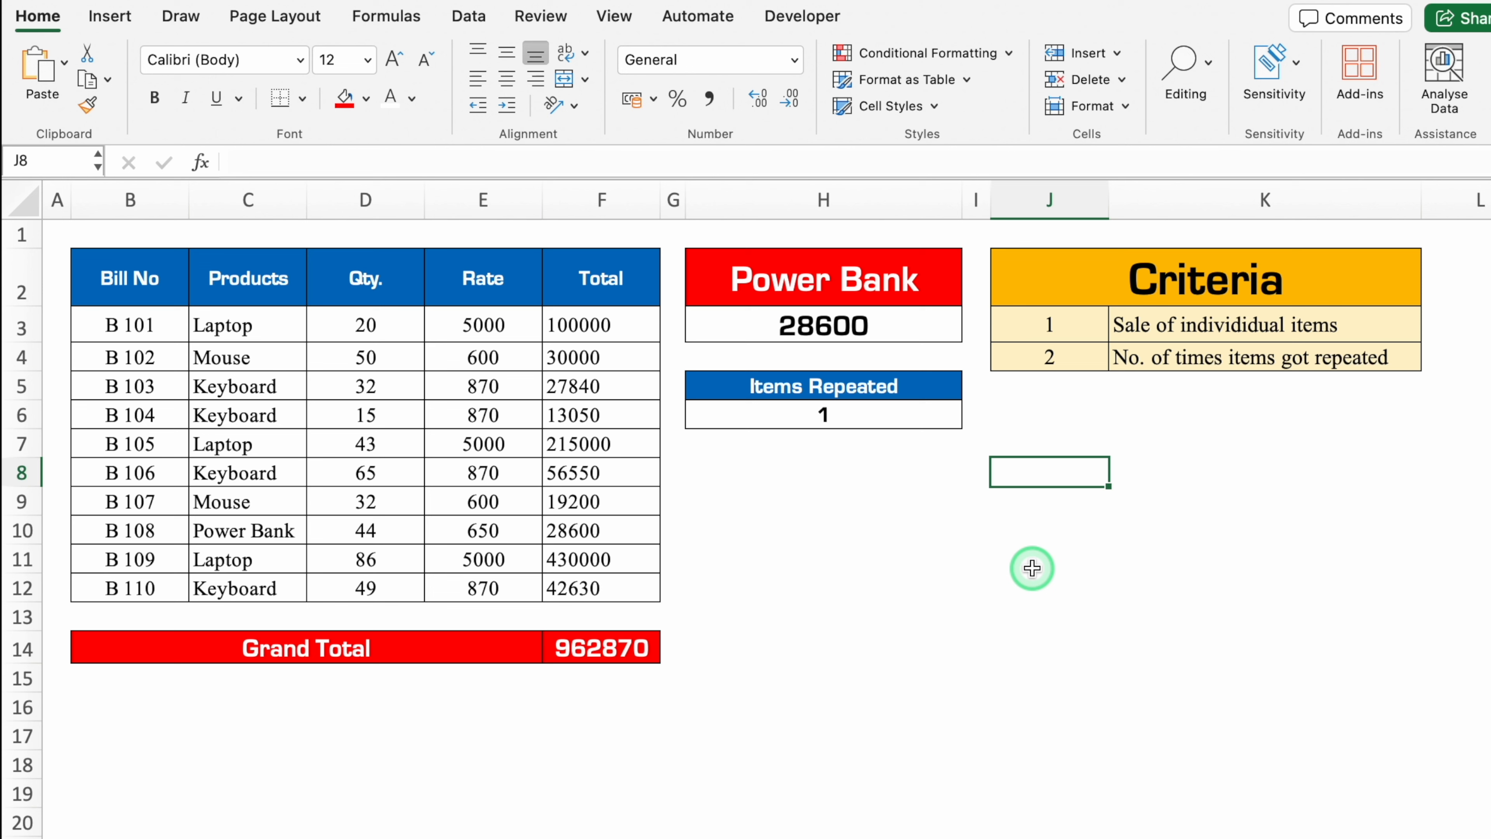
click(1286, 334)
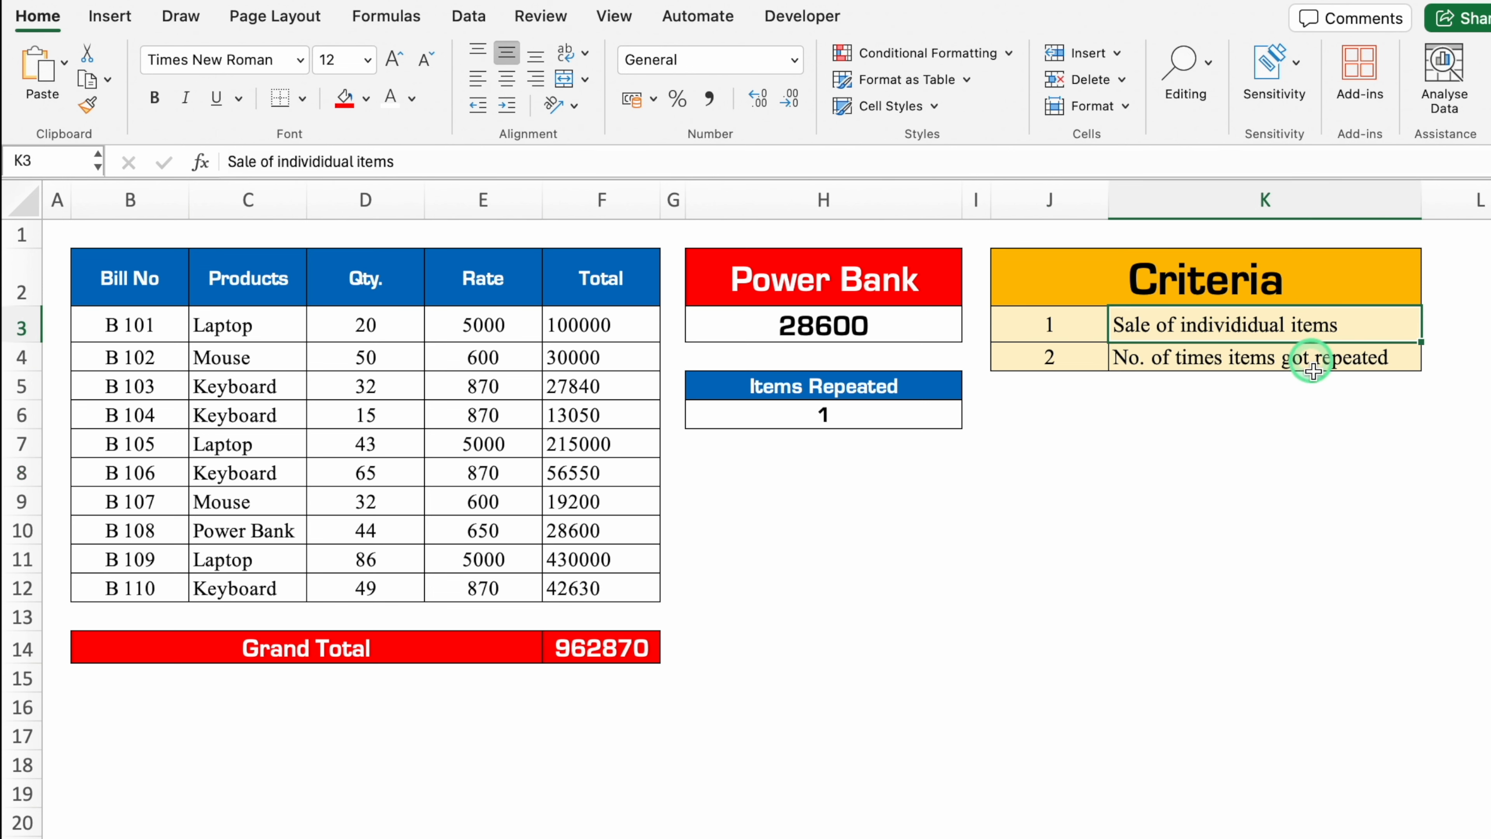
click(1259, 360)
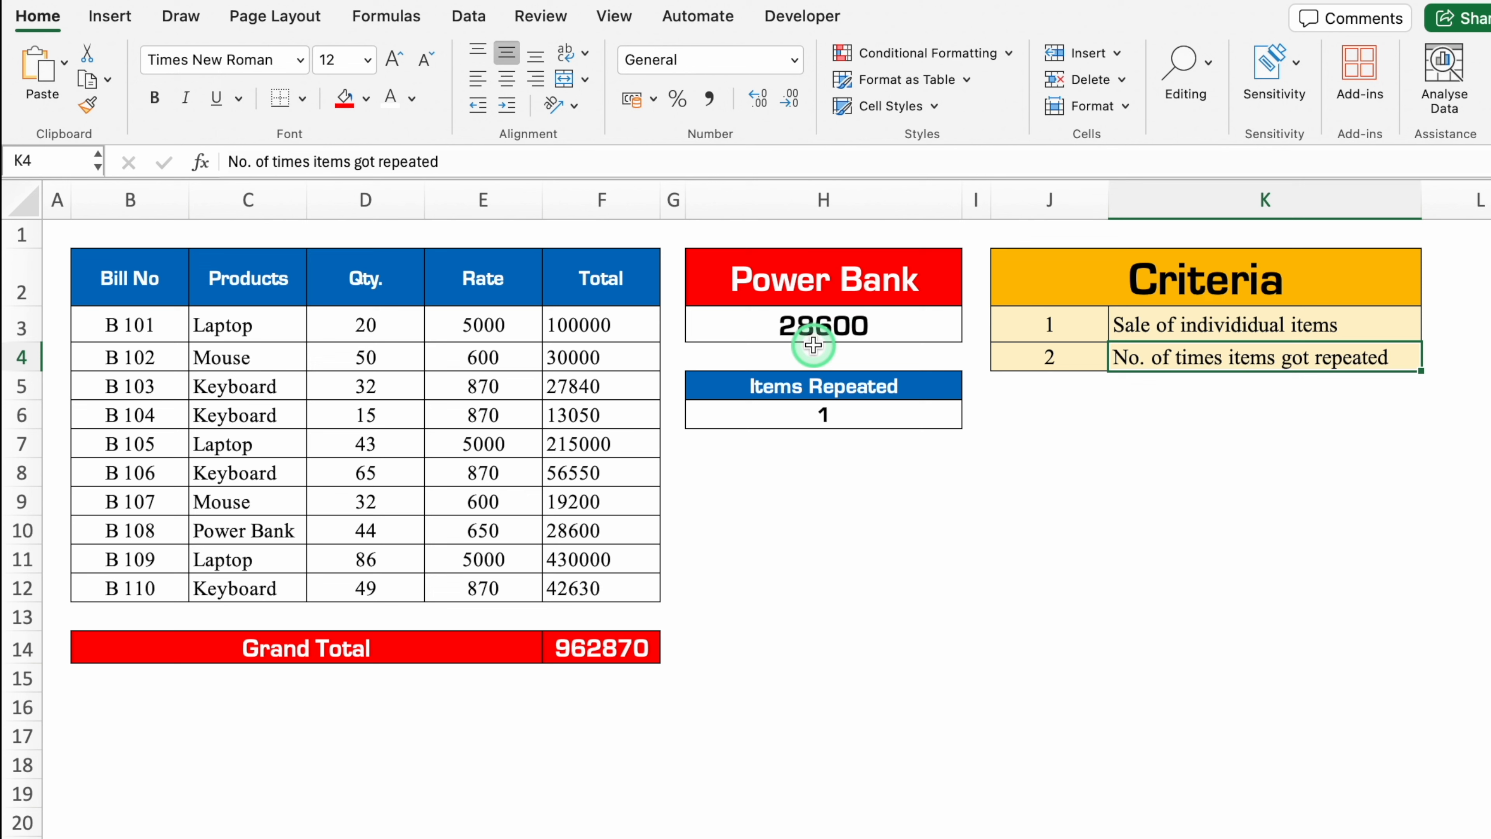
- Choose Laptop as the product in H2 and check the Laptop entries in the Products column
click(895, 282)
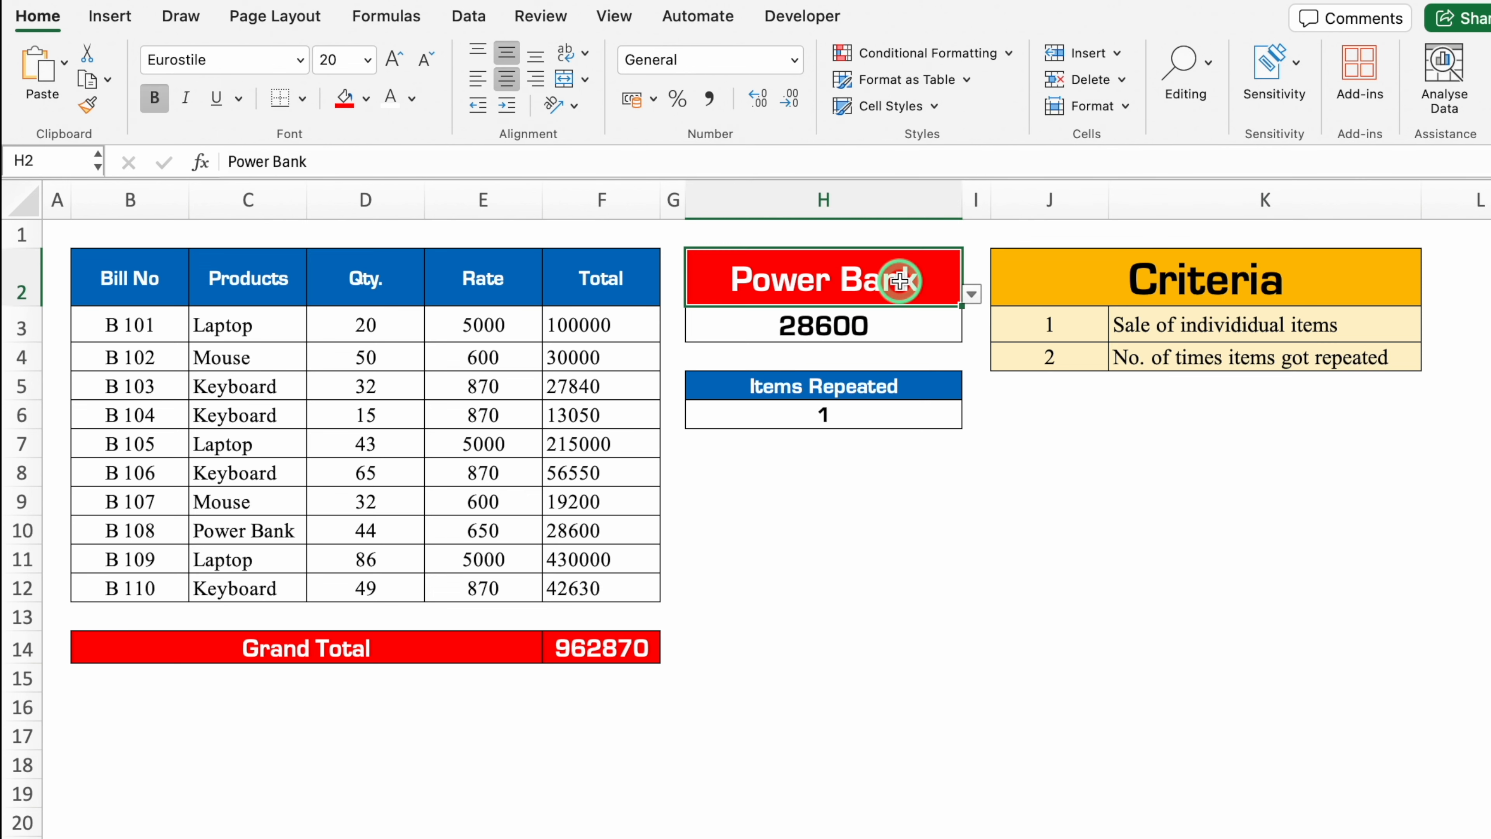
click(972, 295)
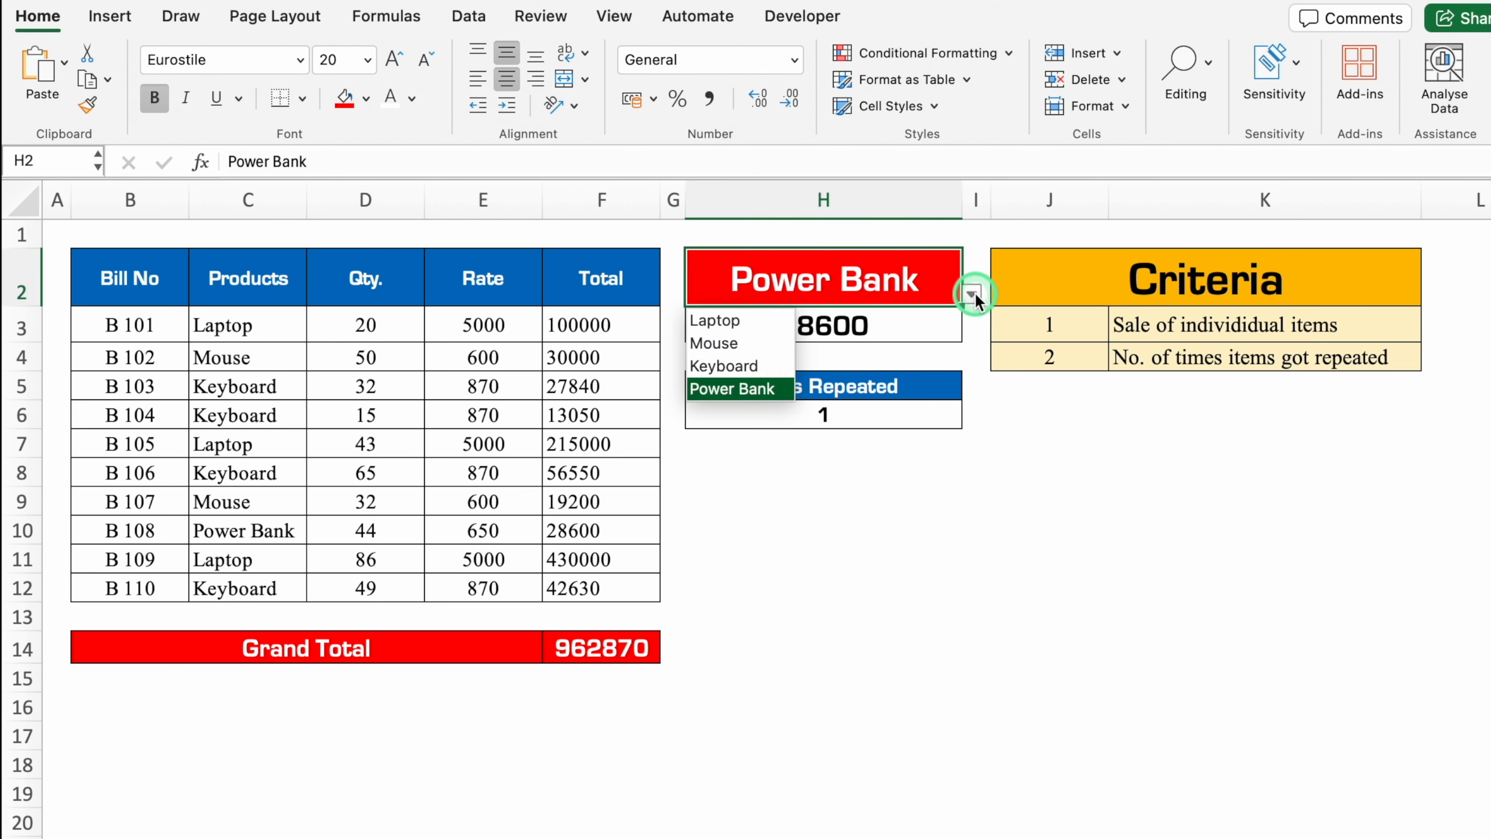
click(752, 320)
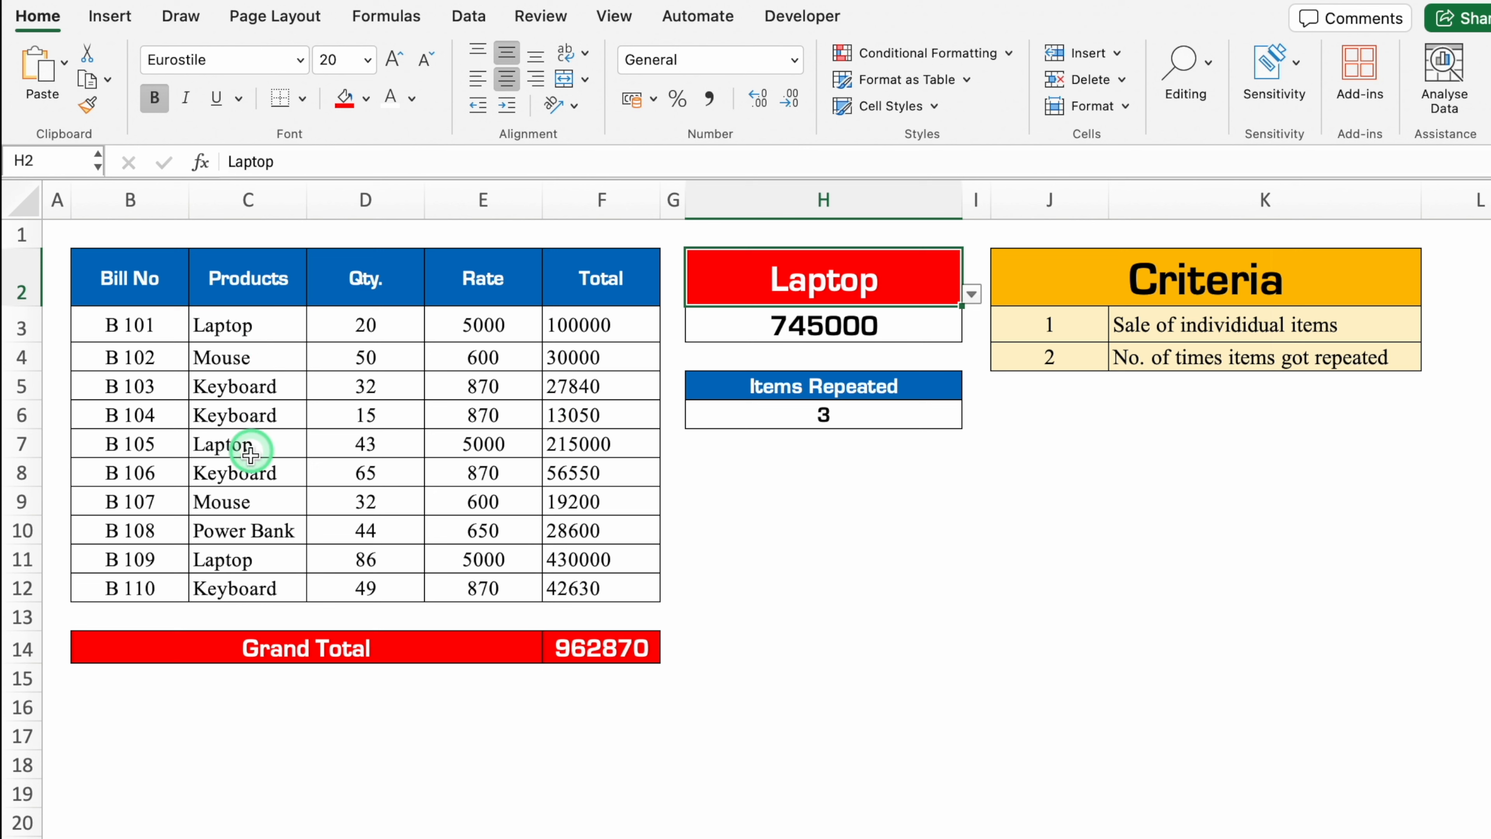
click(243, 326)
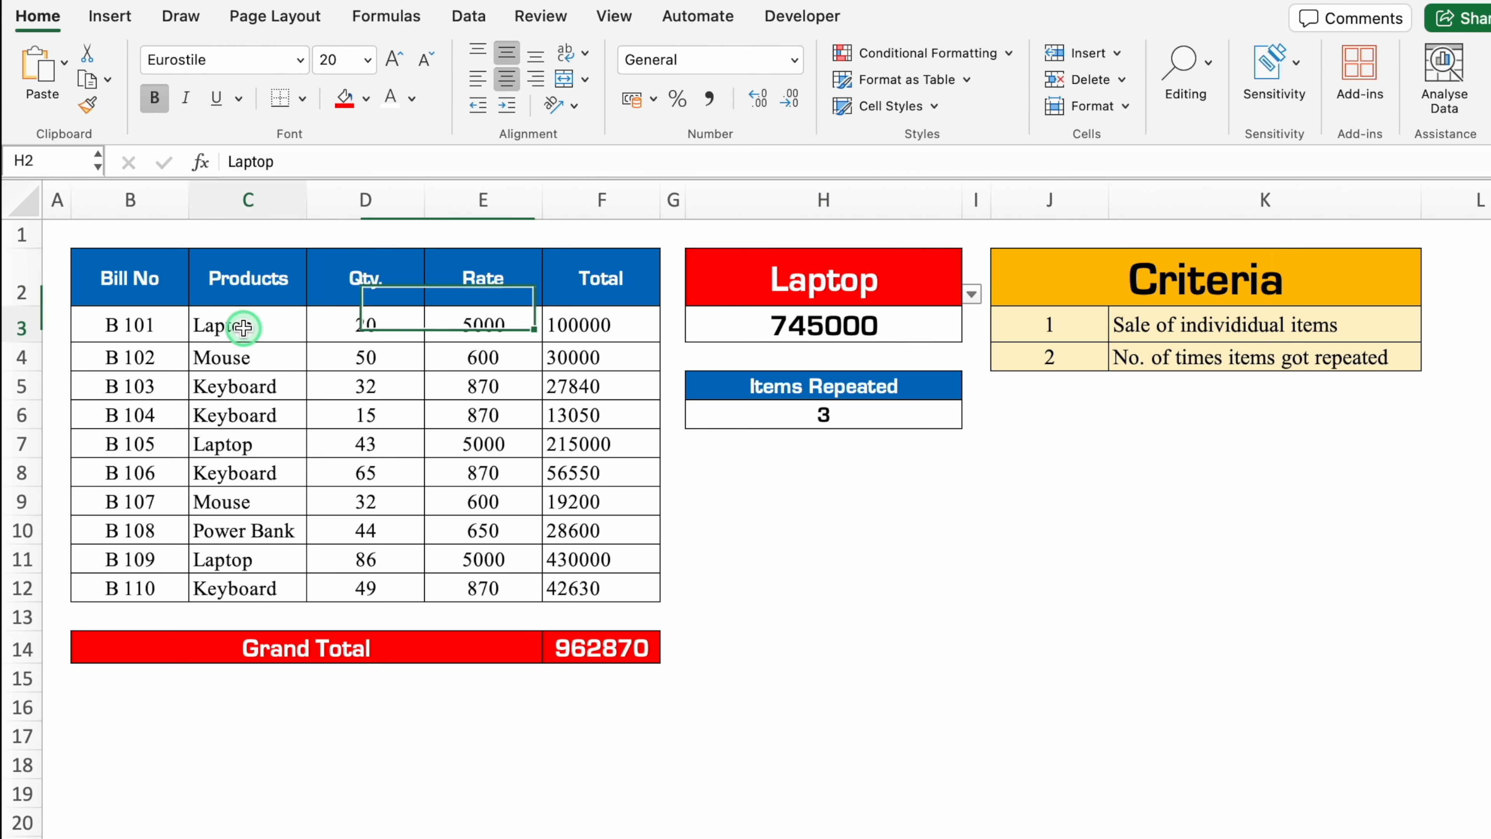
click(267, 444)
click(270, 558)
- Choose Mouse as the product in H2
click(910, 288)
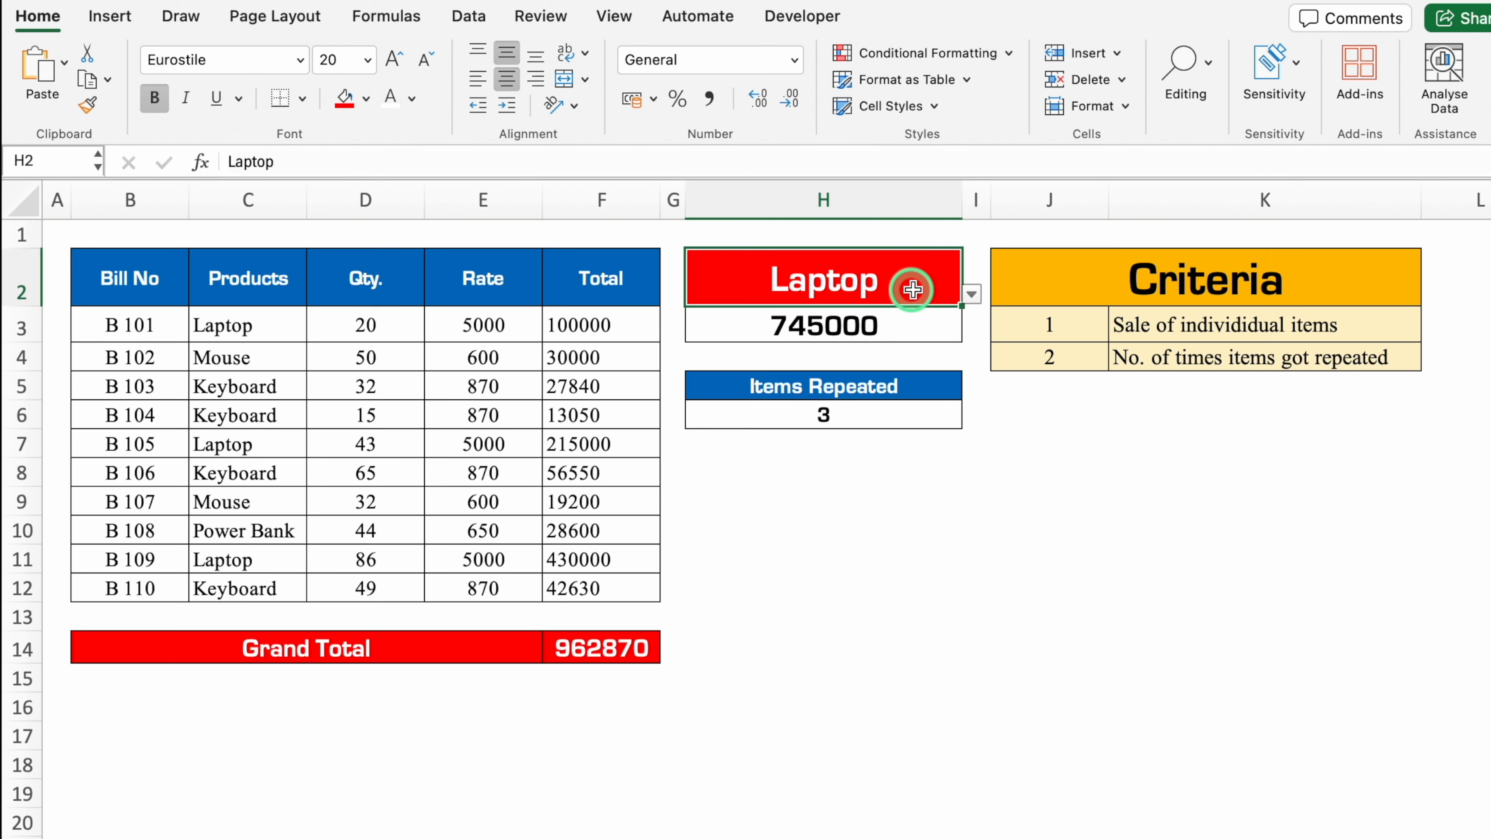
click(972, 294)
click(757, 343)
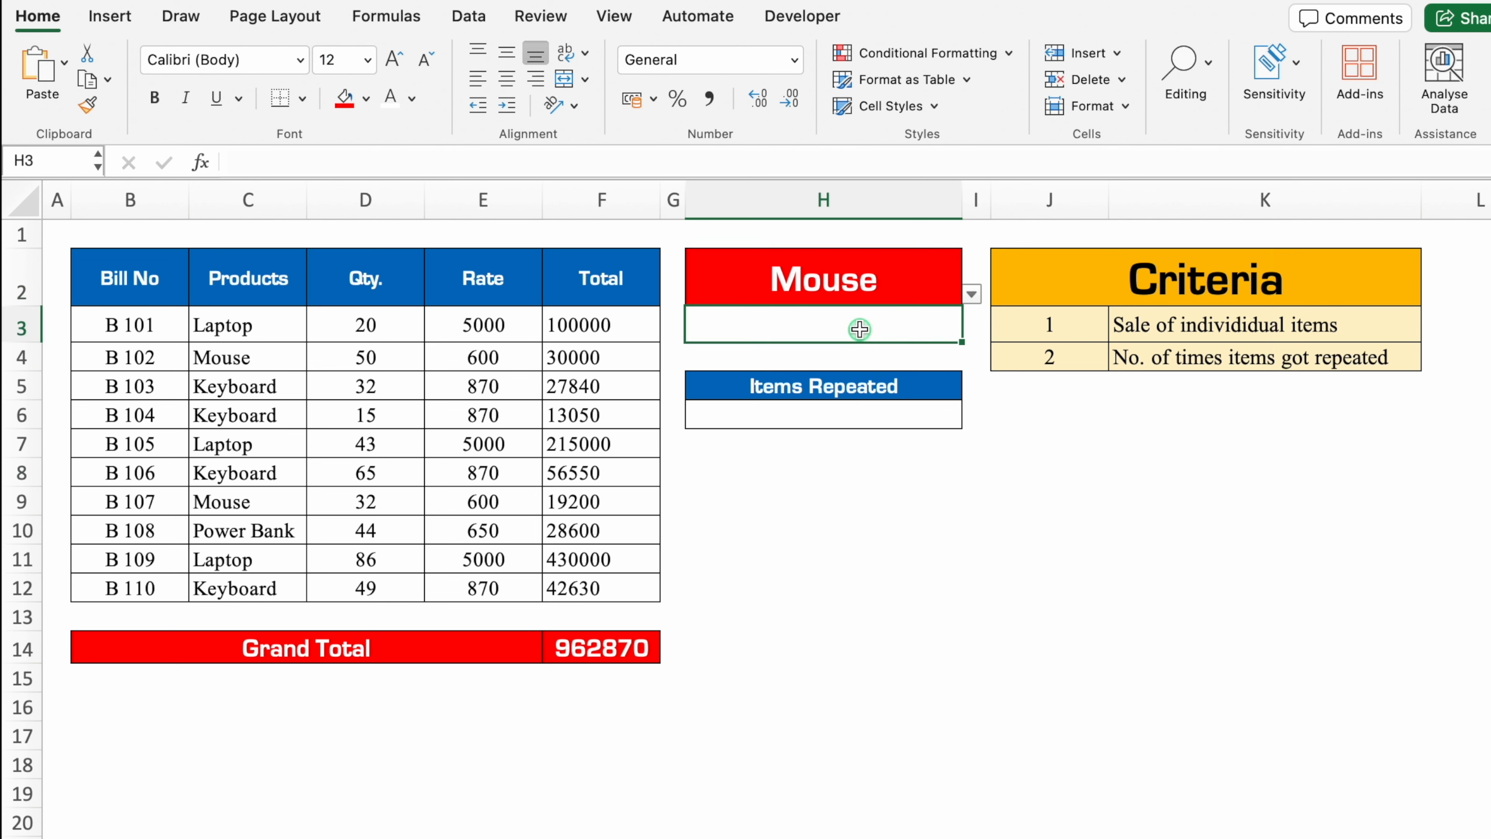
- Enter the formula =SUMIF(C3:C12,"Mouse",F3:F12) in H3 to total the Mouse sales
click(859, 329)
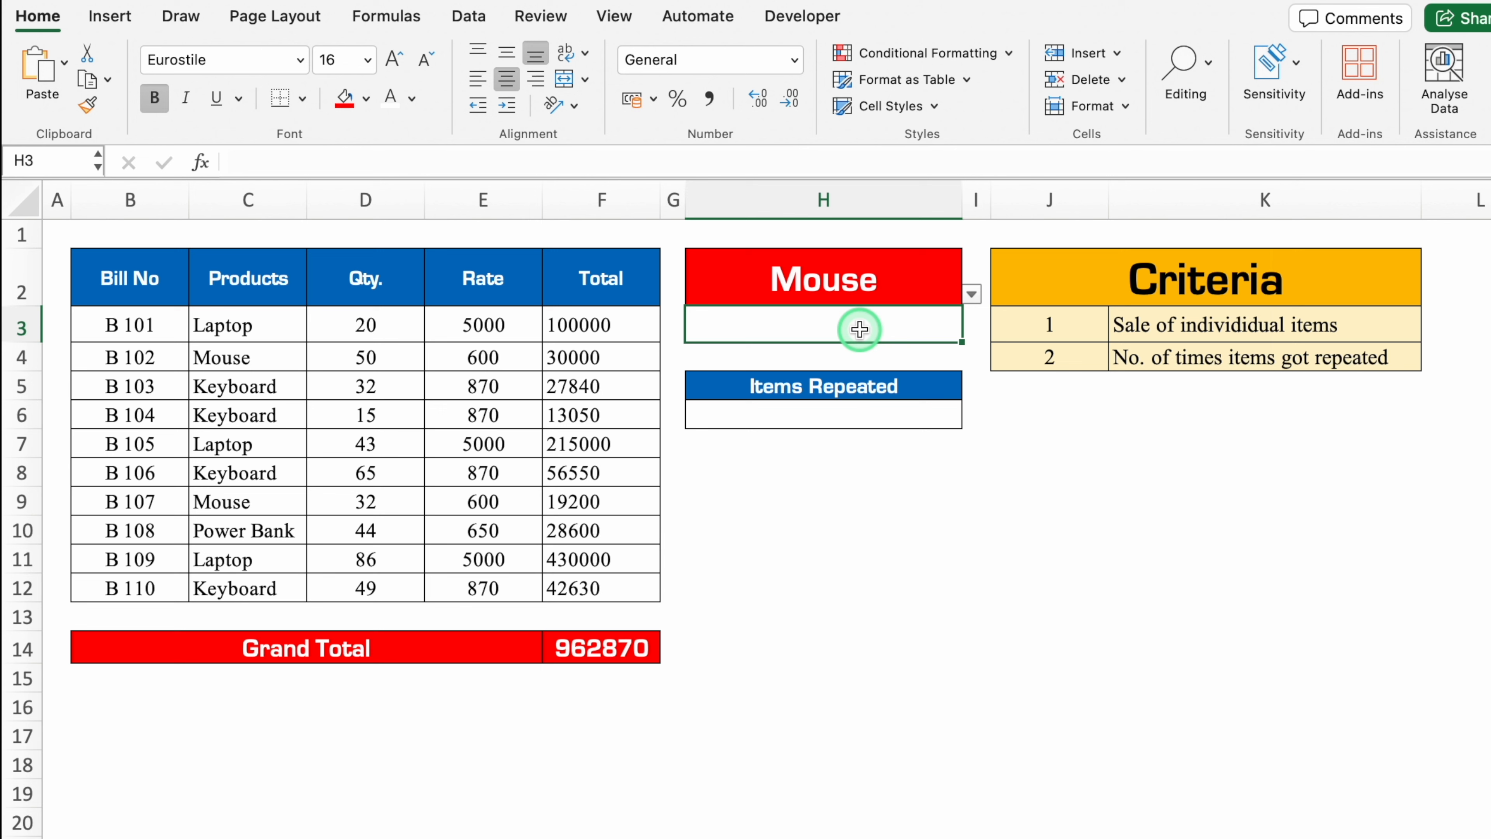
text(=sum)
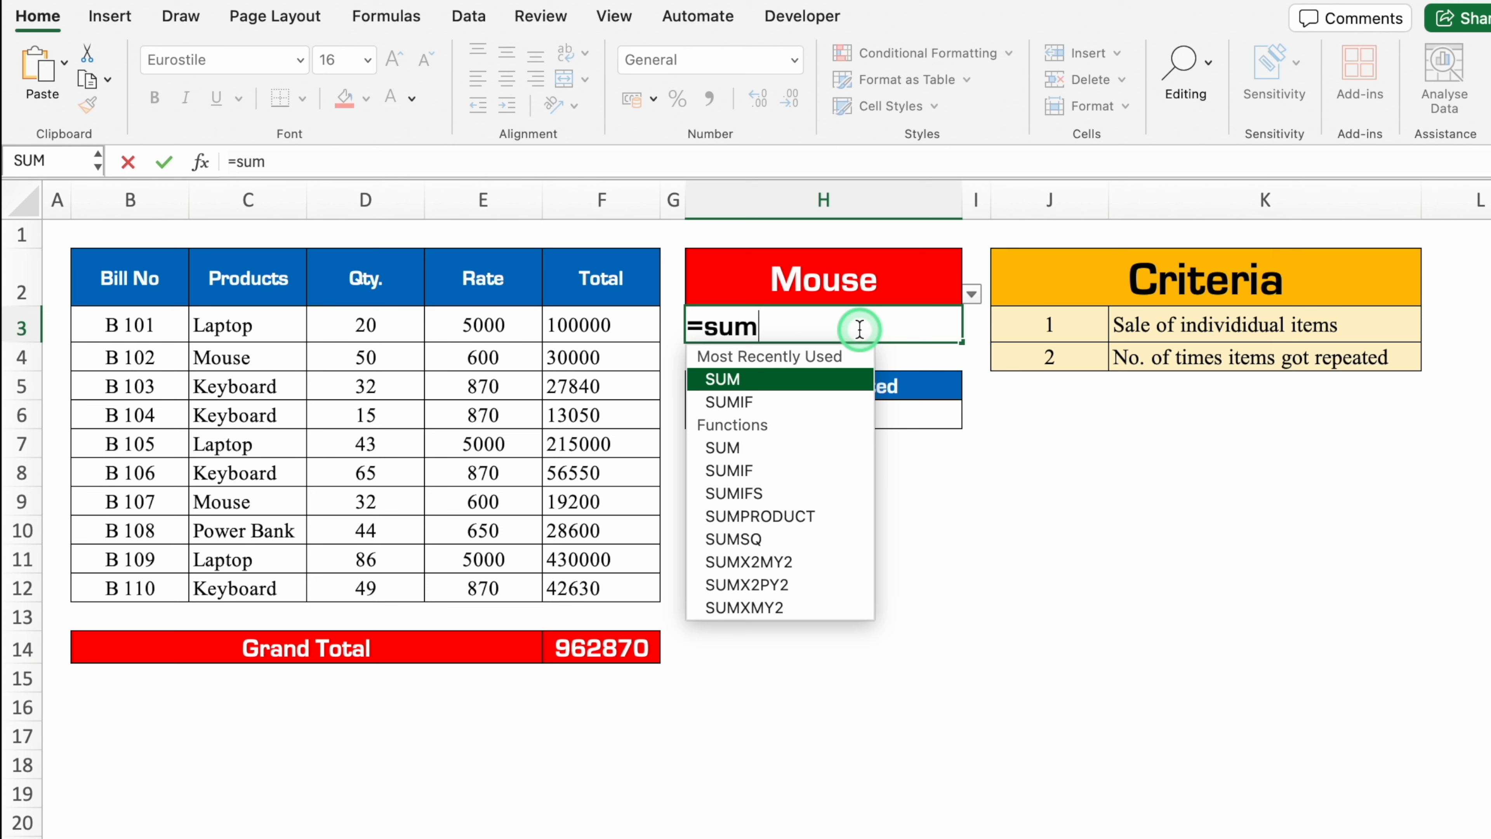
double_click(815, 405)
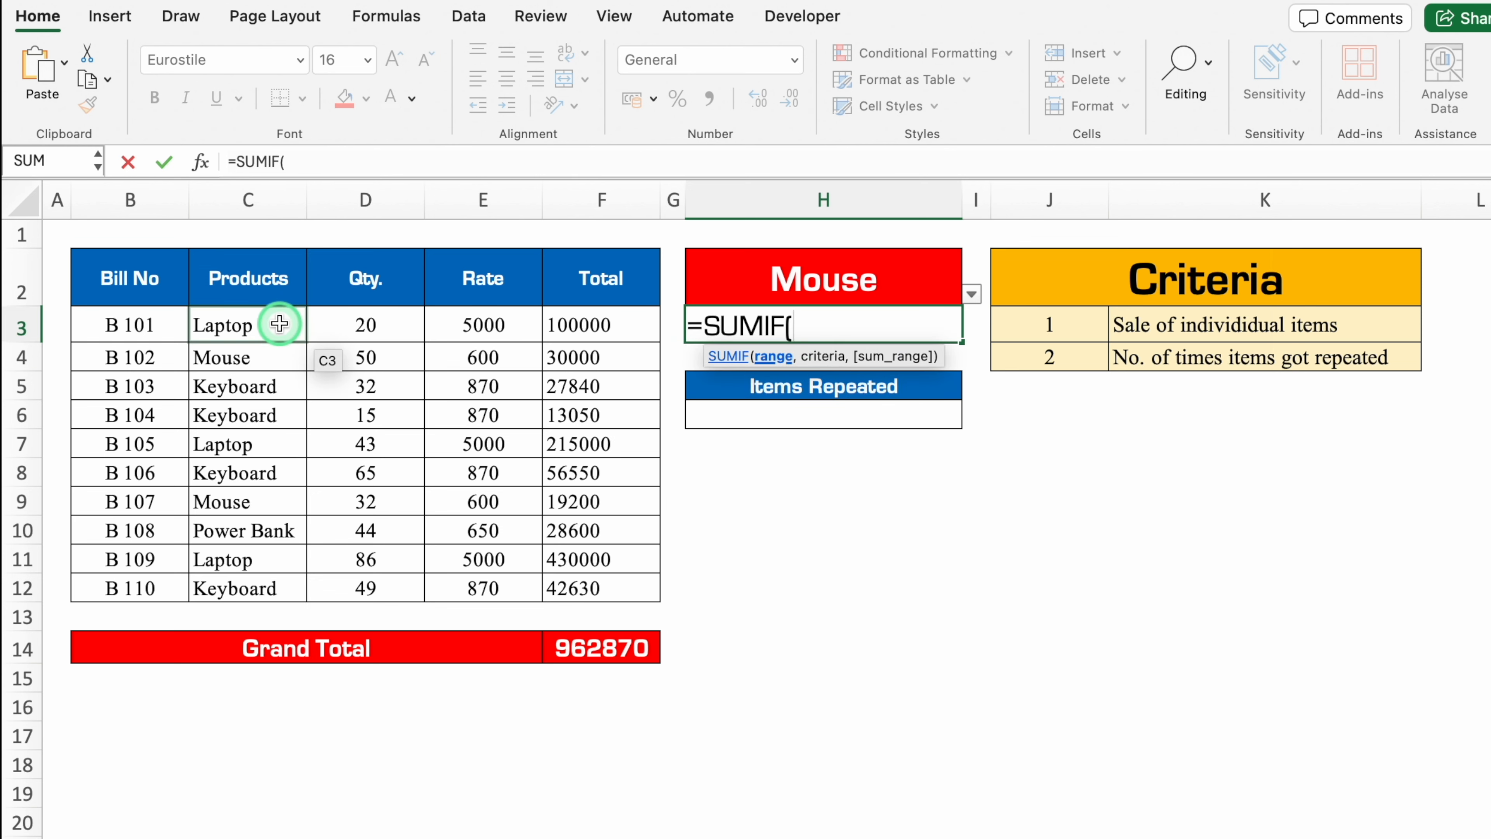
drag(280, 323, 301, 584)
text(,)
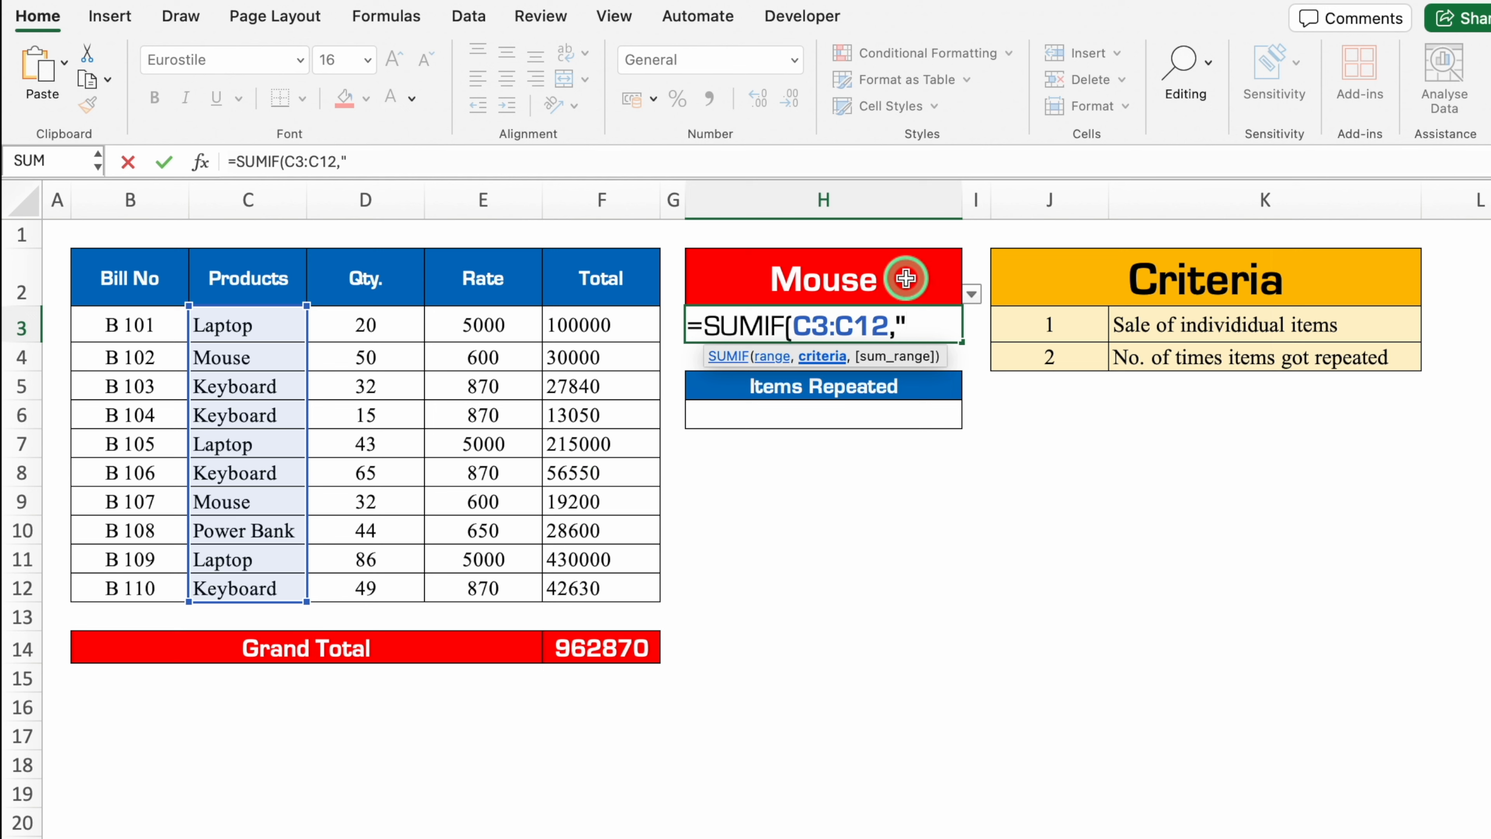
text(Mouse",)
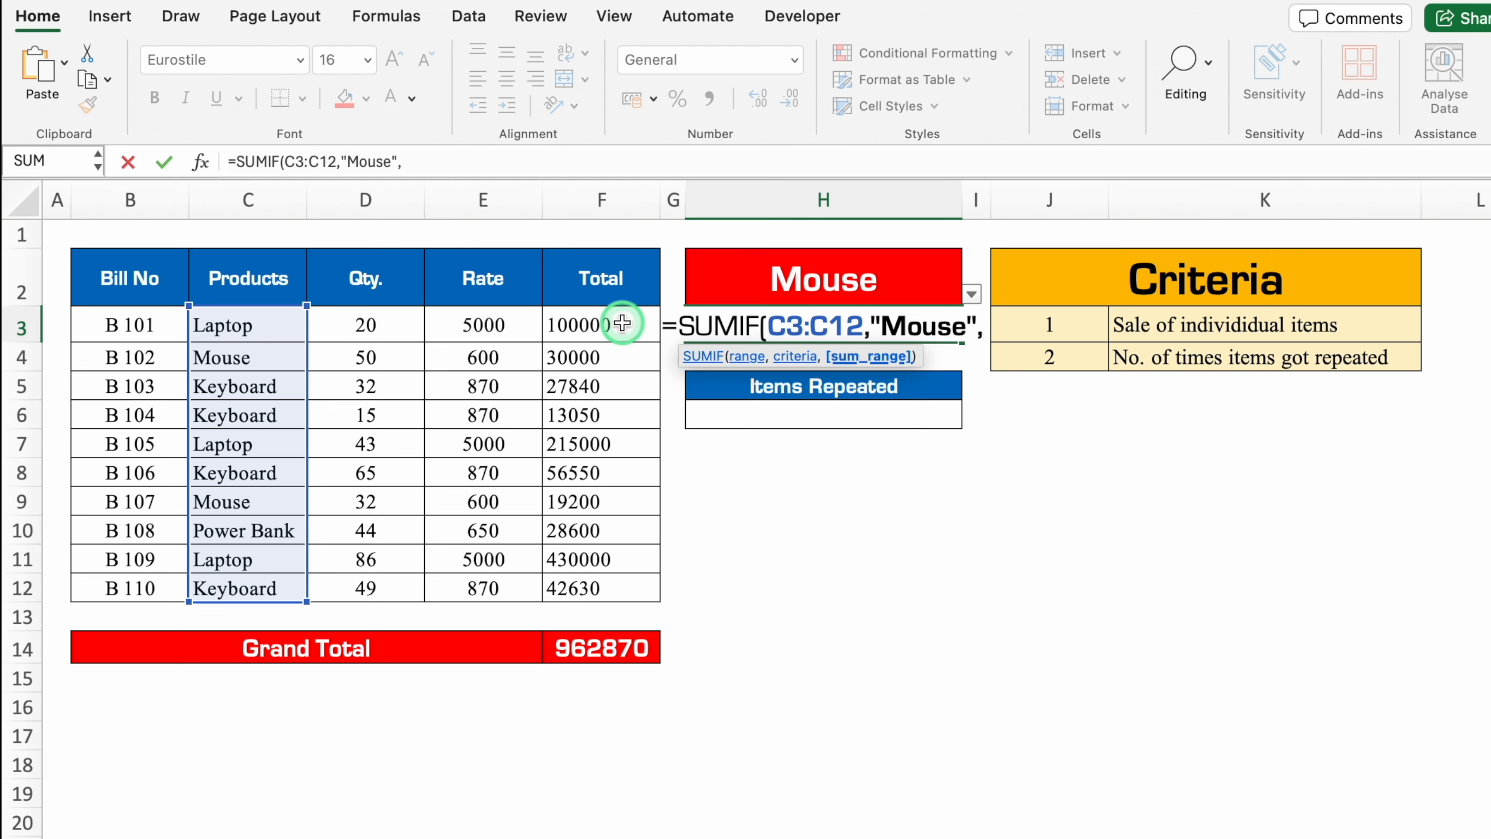
drag(626, 327, 623, 585)
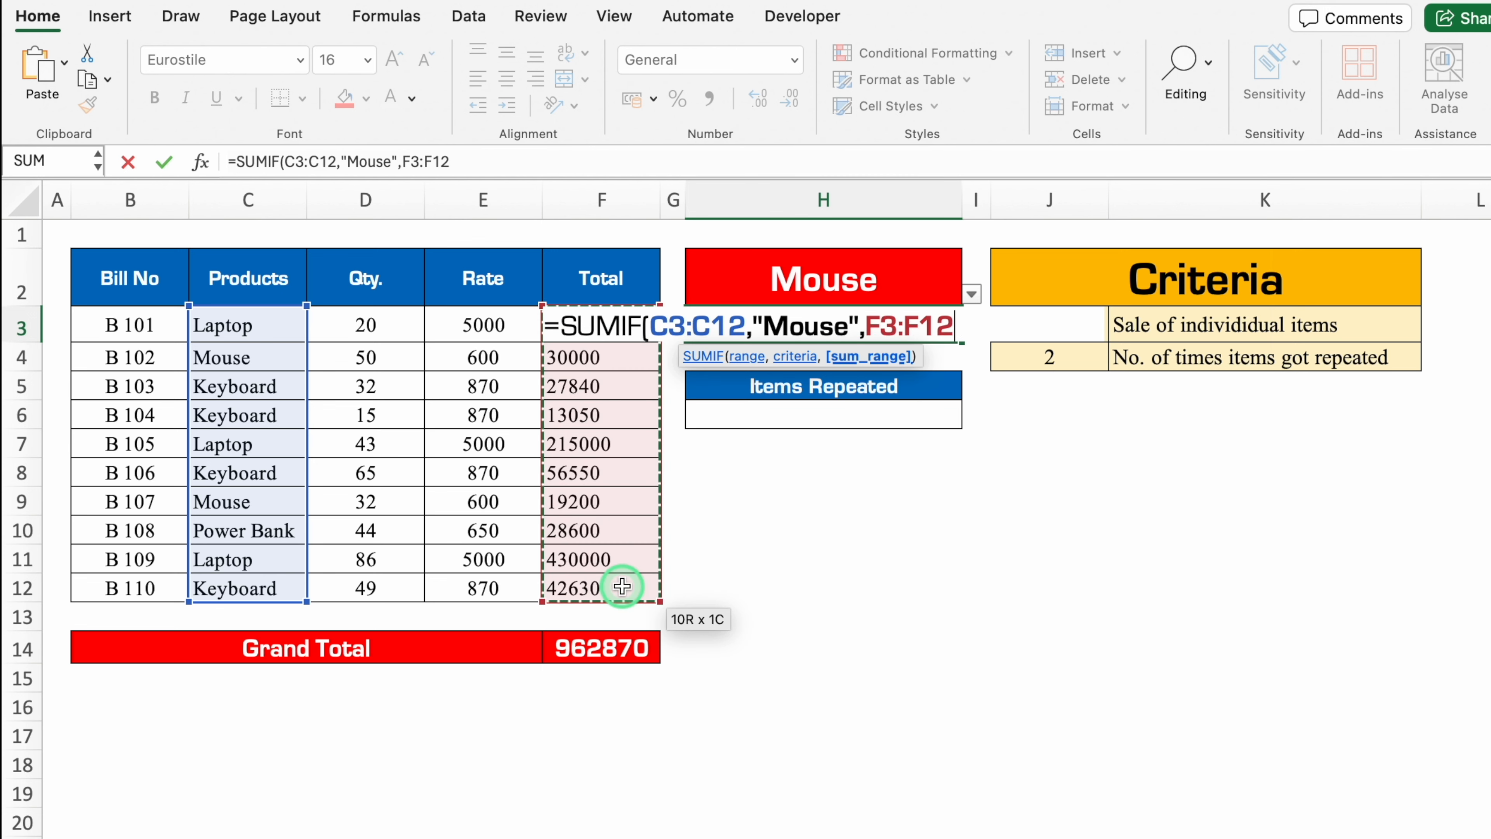
text())
key(Return)
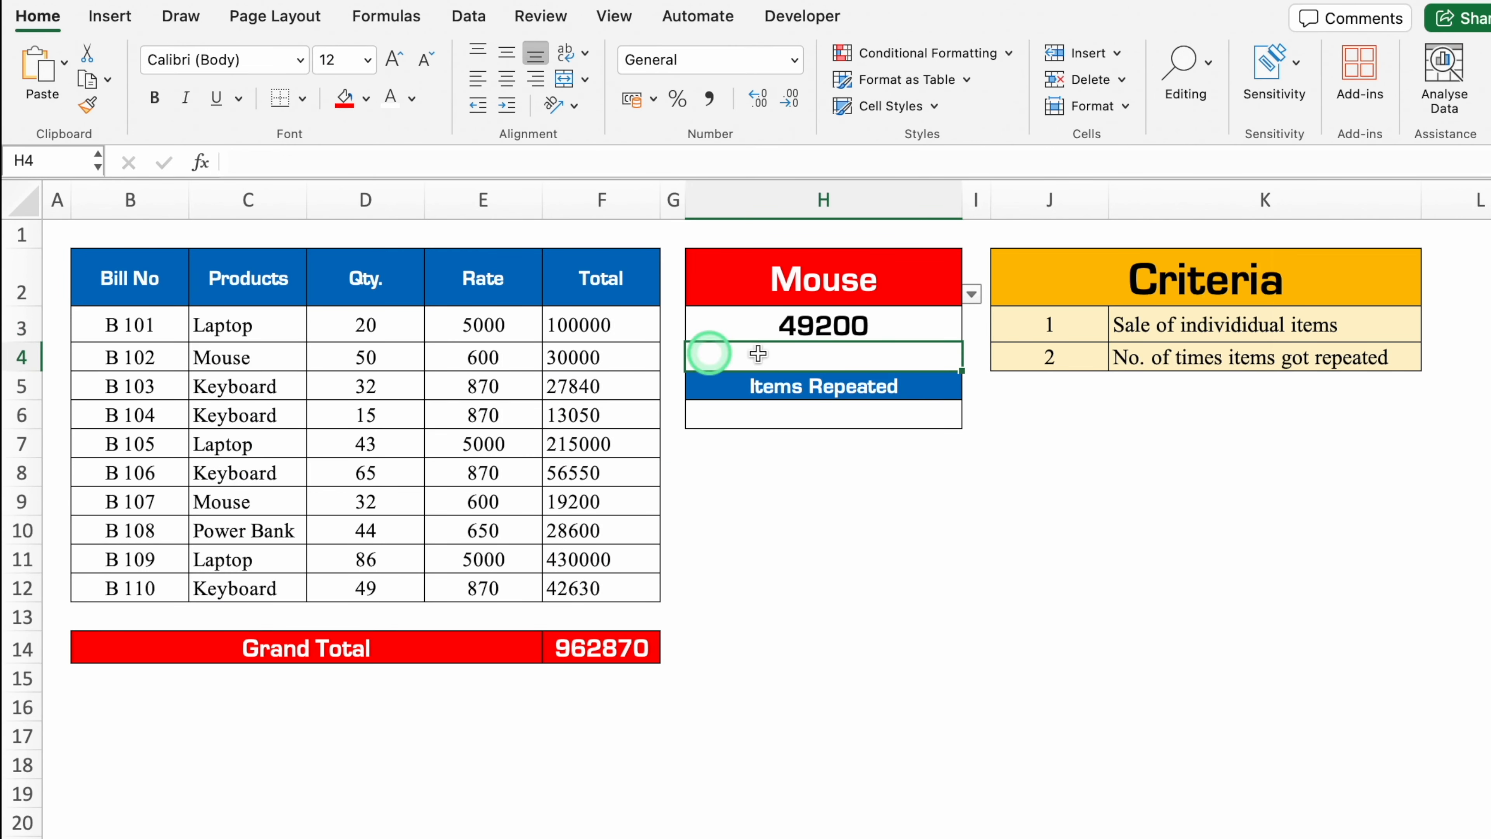
- Switch the product in H2 to Laptop and inspect the SUMIF formula in H3
click(899, 274)
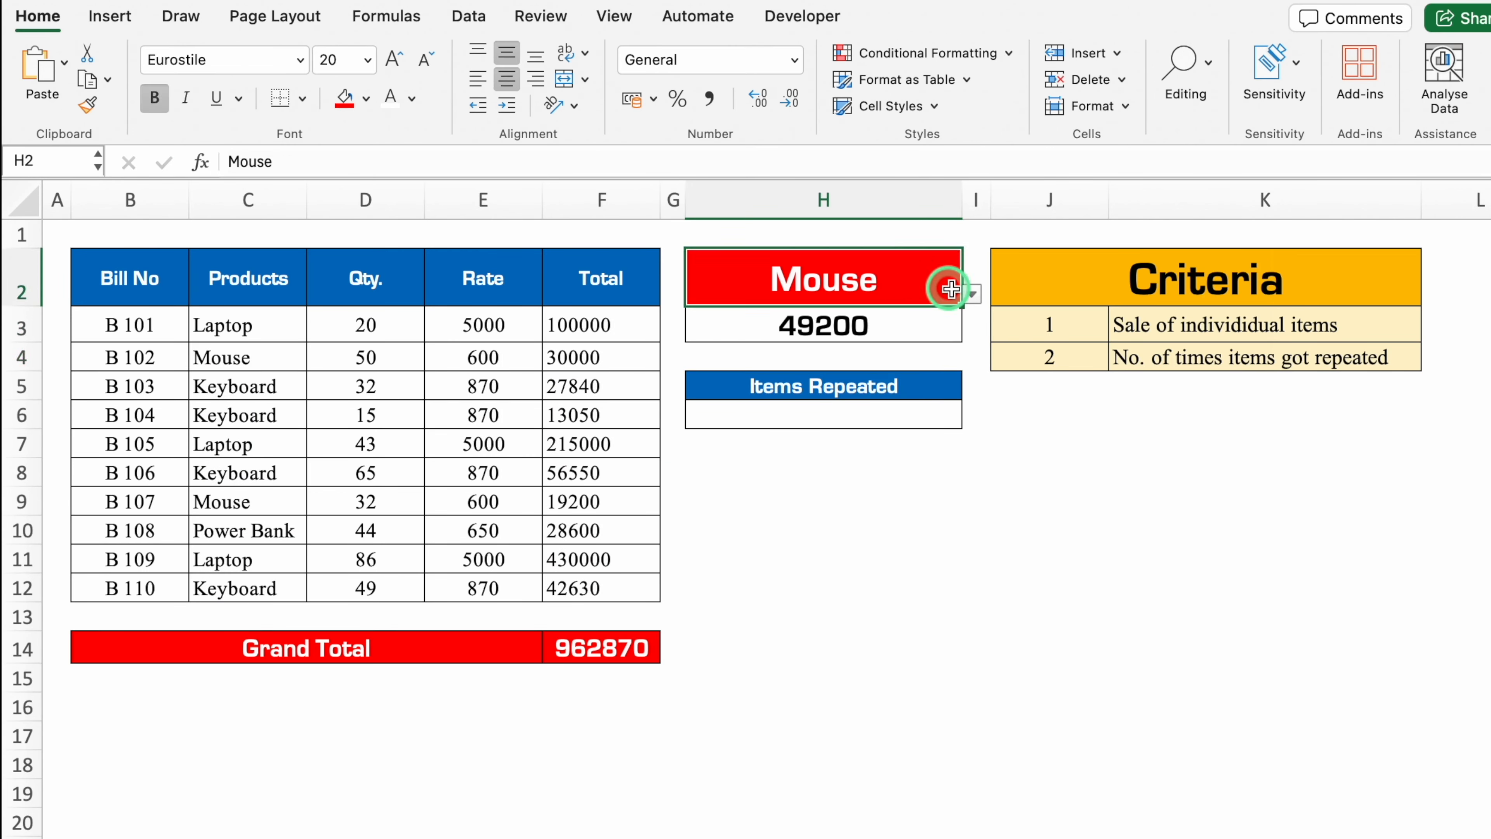
click(973, 294)
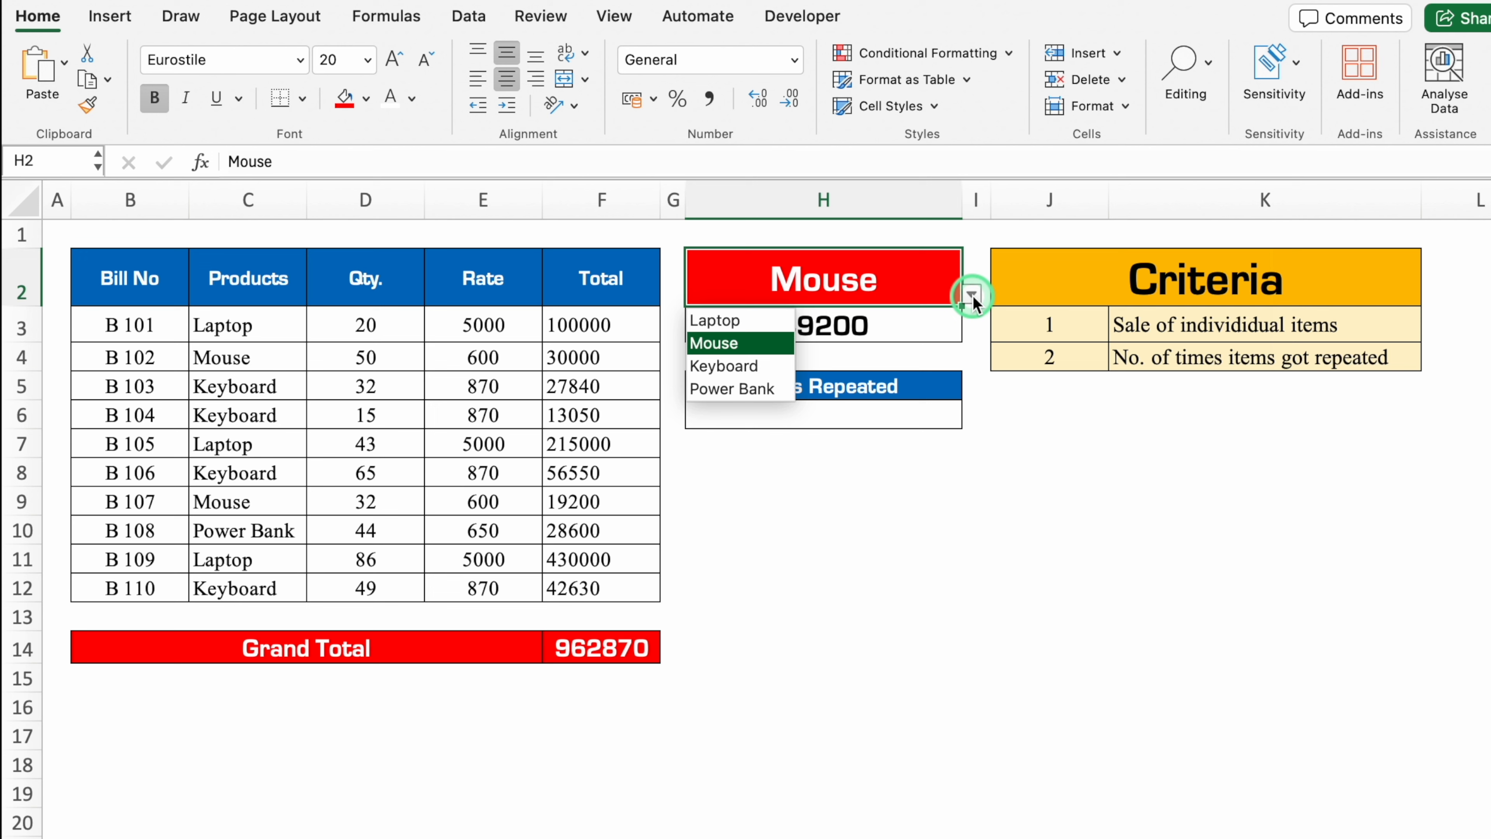
click(754, 322)
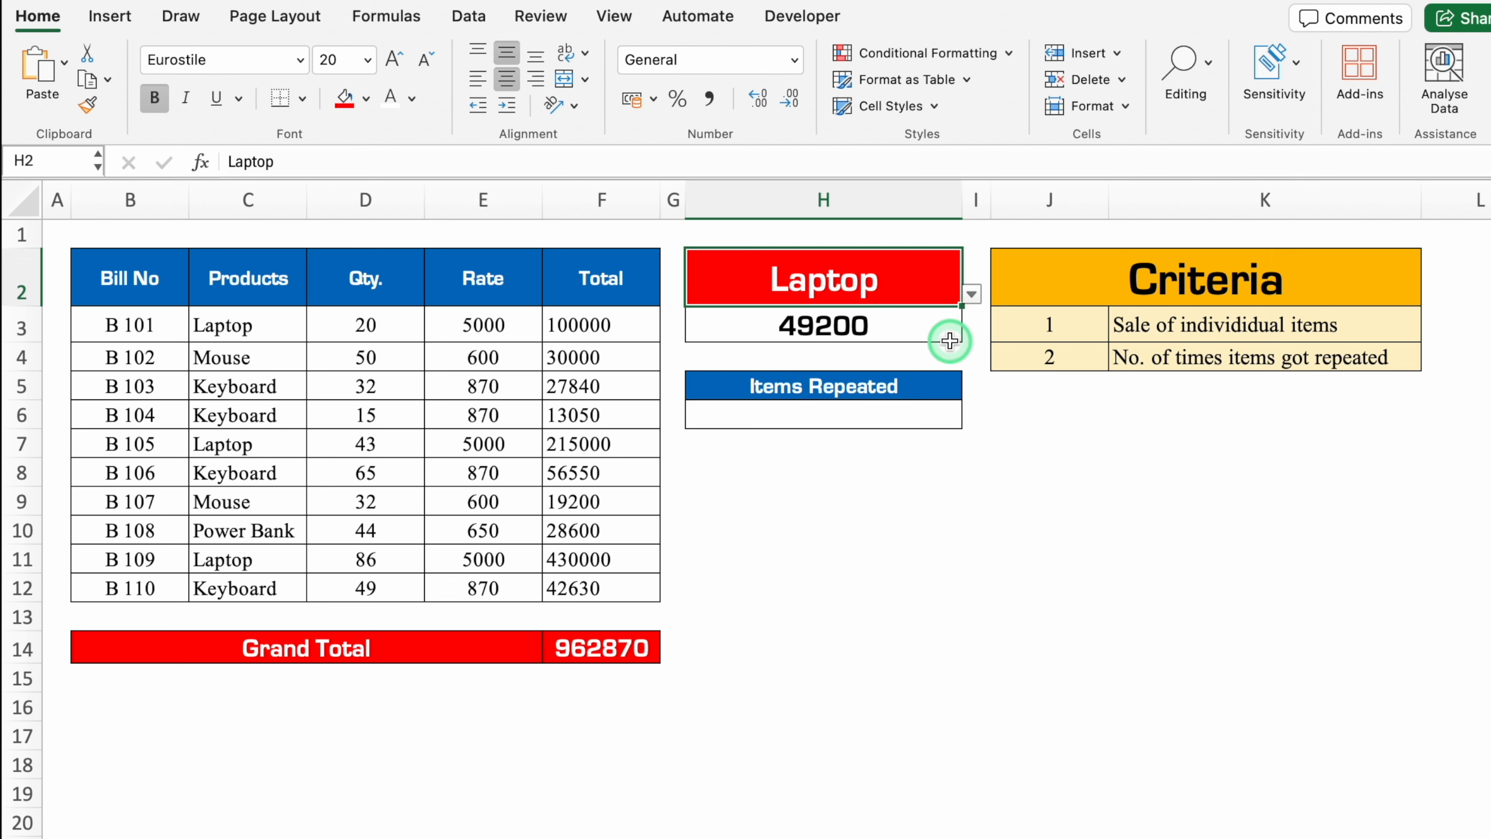
click(912, 329)
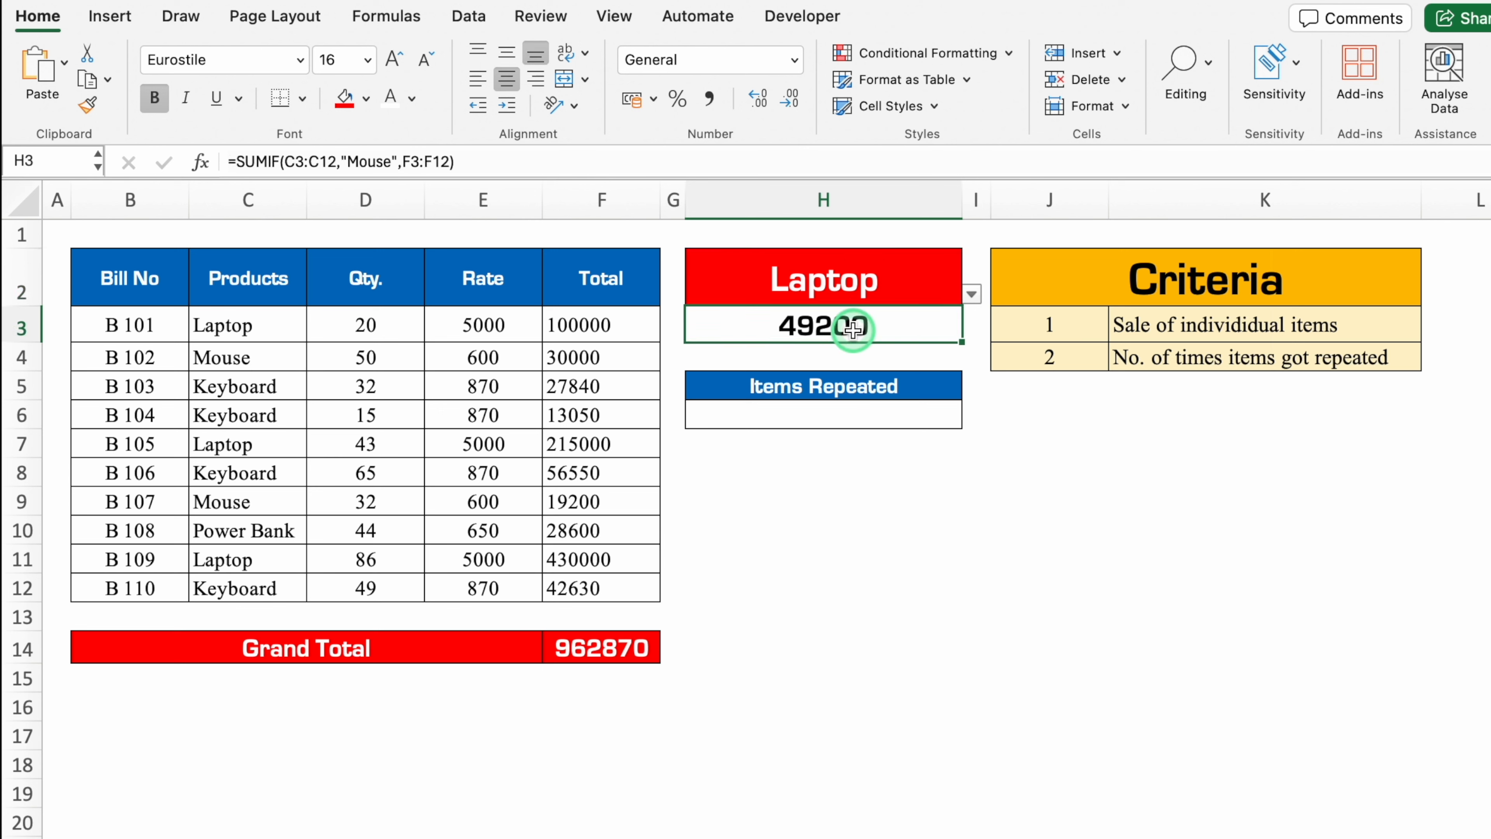
- Replace the "Mouse" criterion in the H3 SUMIF formula with a reference to cell H2
click(399, 161)
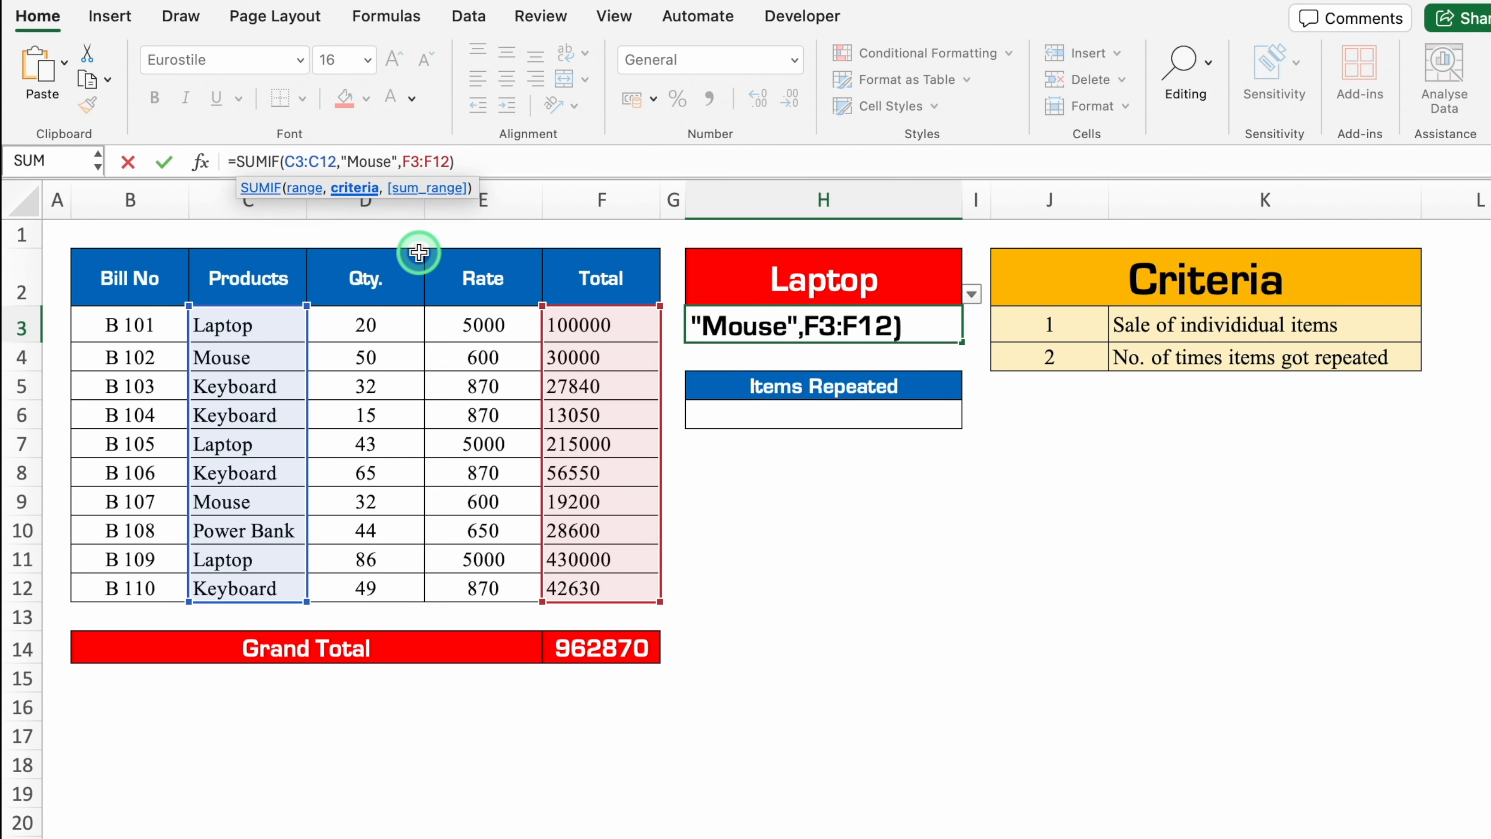
key(BackSpace)
key(BackSpace)
key(BackSpace)
key(BackSpace)
key(BackSpace)
key(BackSpace)
key(BackSpace)
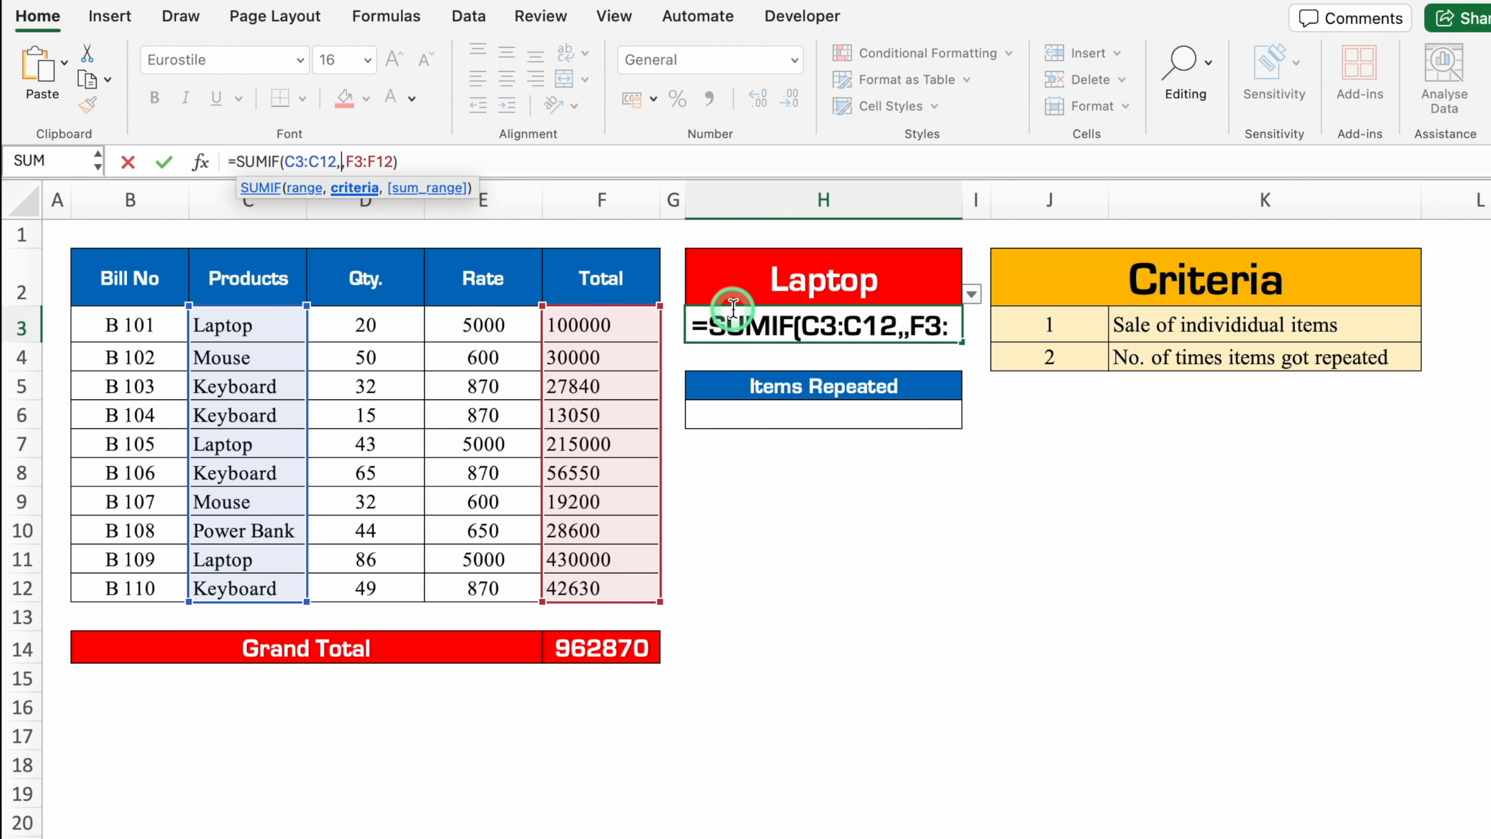
click(825, 276)
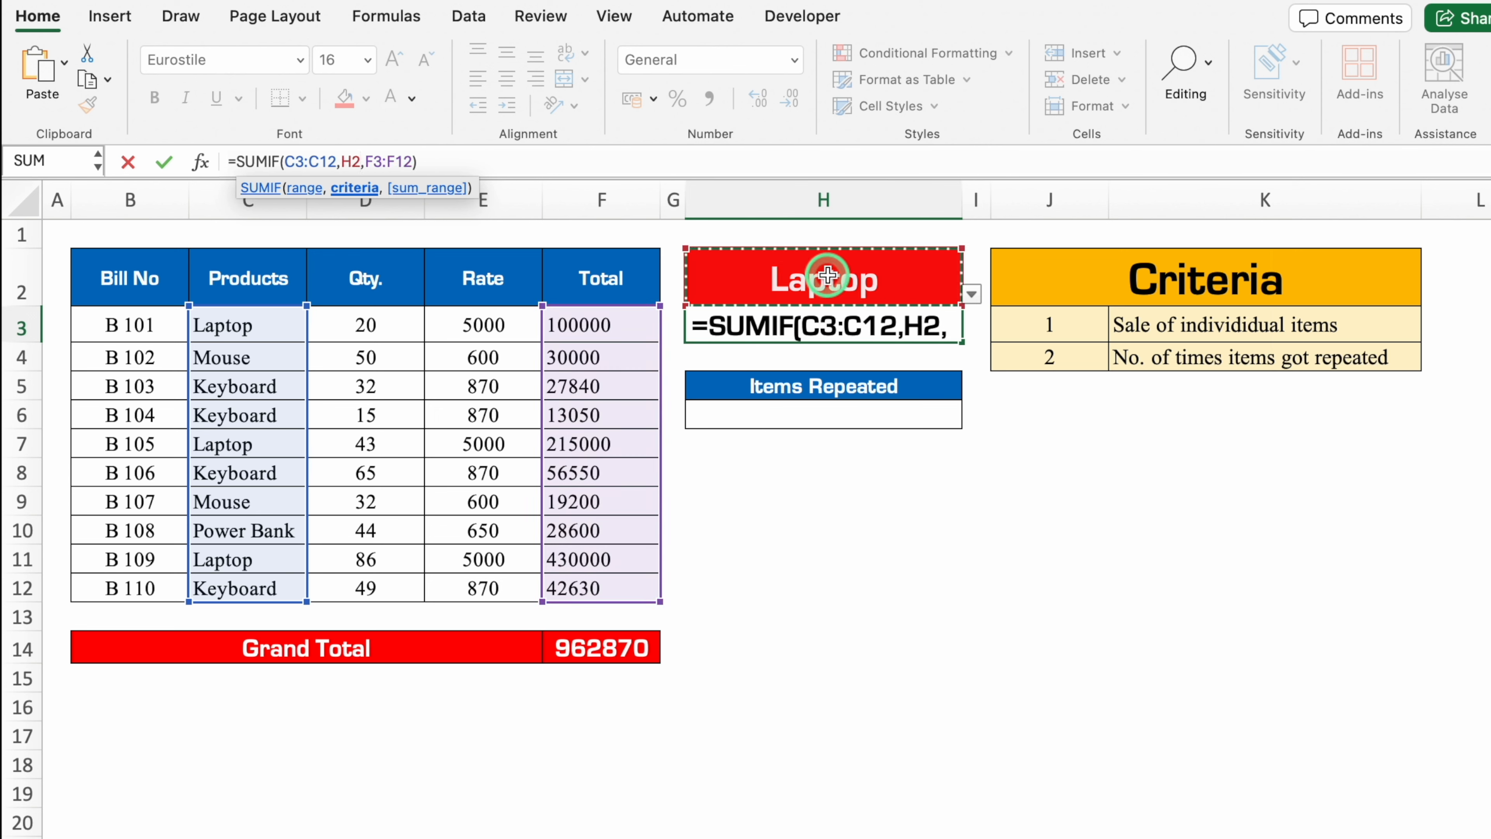
key(Return)
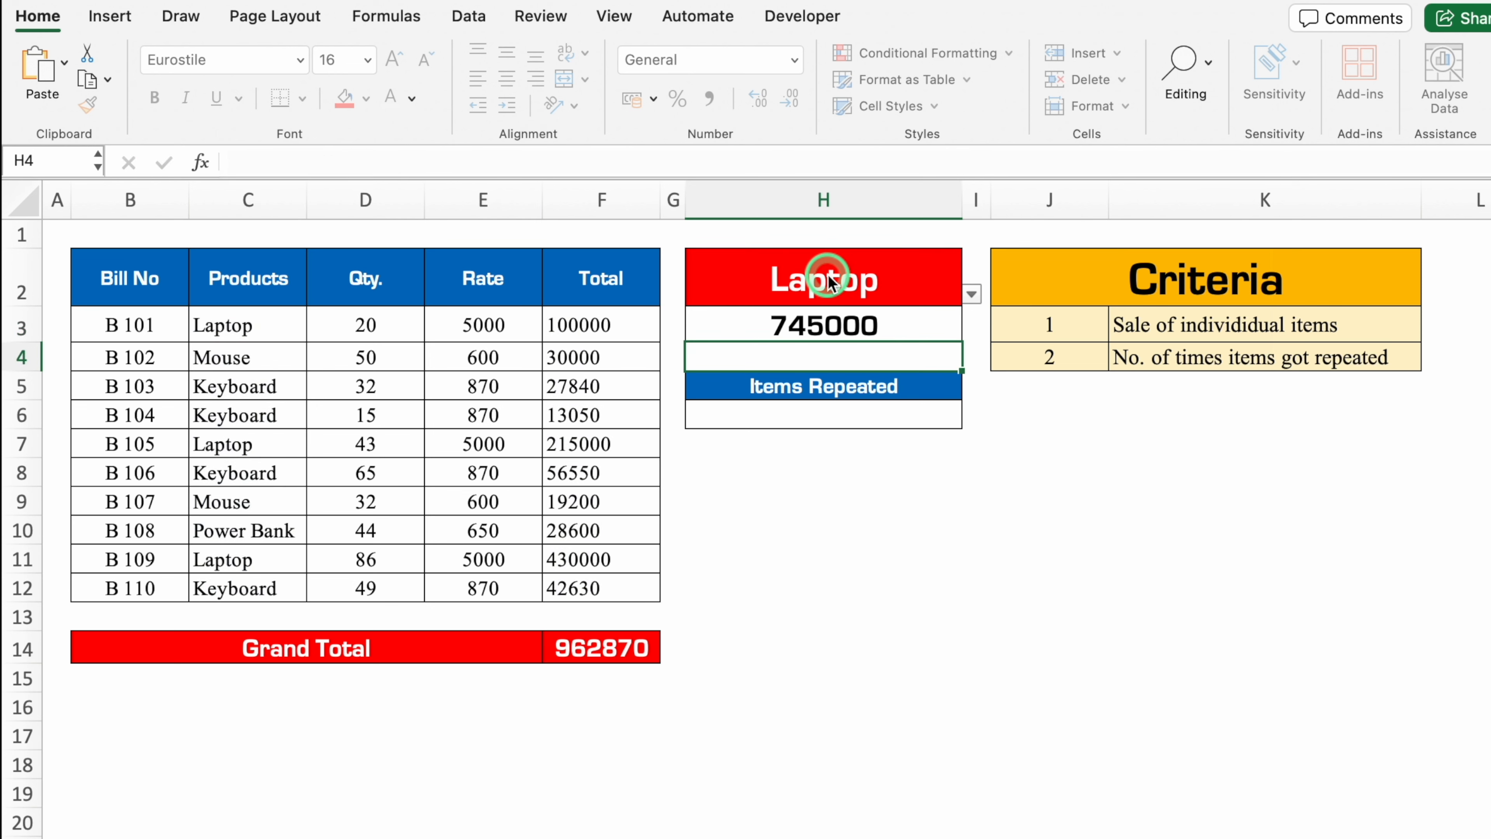
- Set the product in H2 to Mouse and after that to Keyboard to test the SUMIF total in H3
click(933, 280)
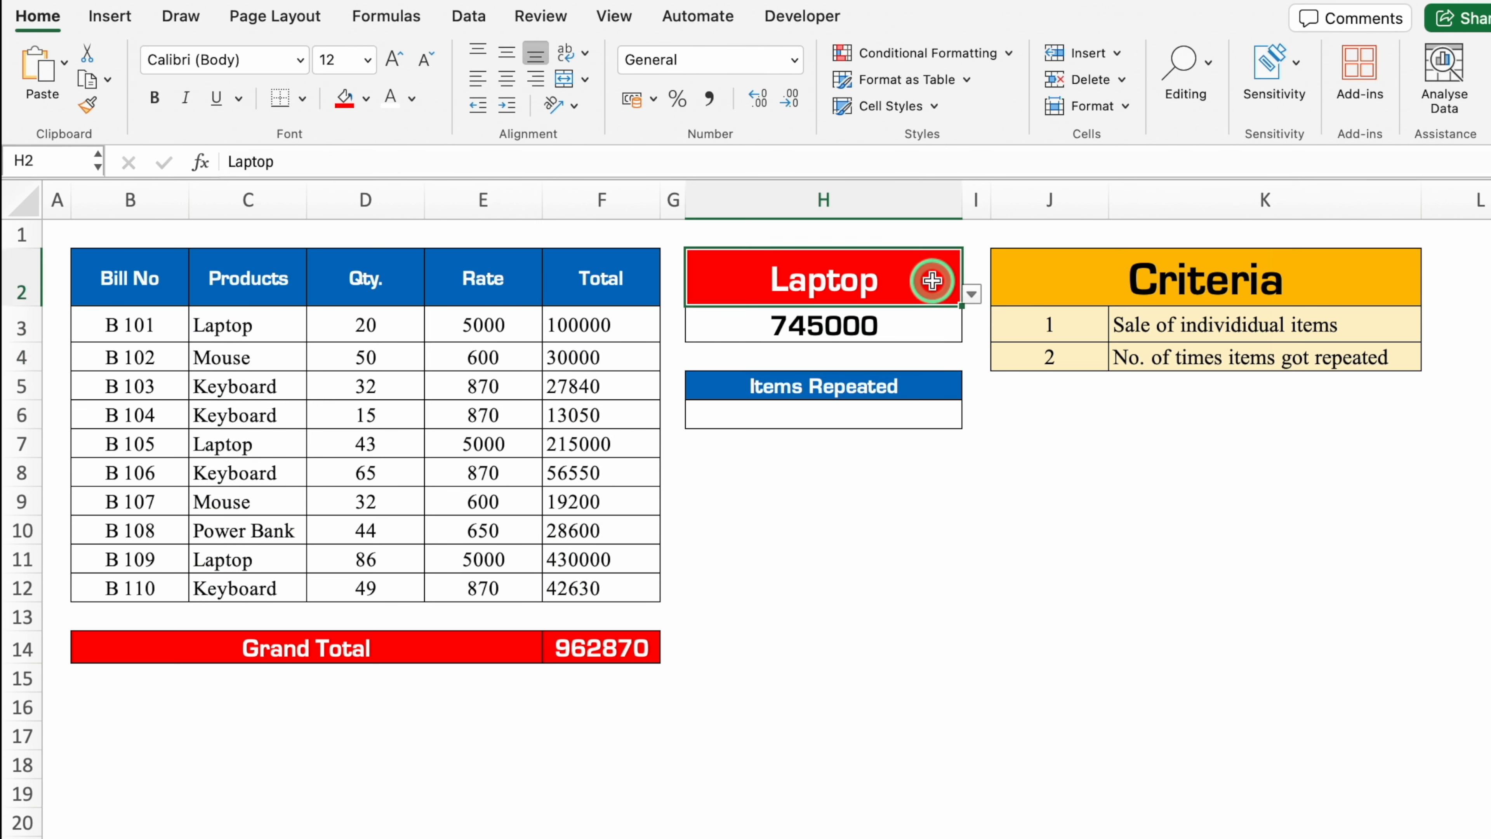
click(972, 293)
click(757, 341)
click(973, 301)
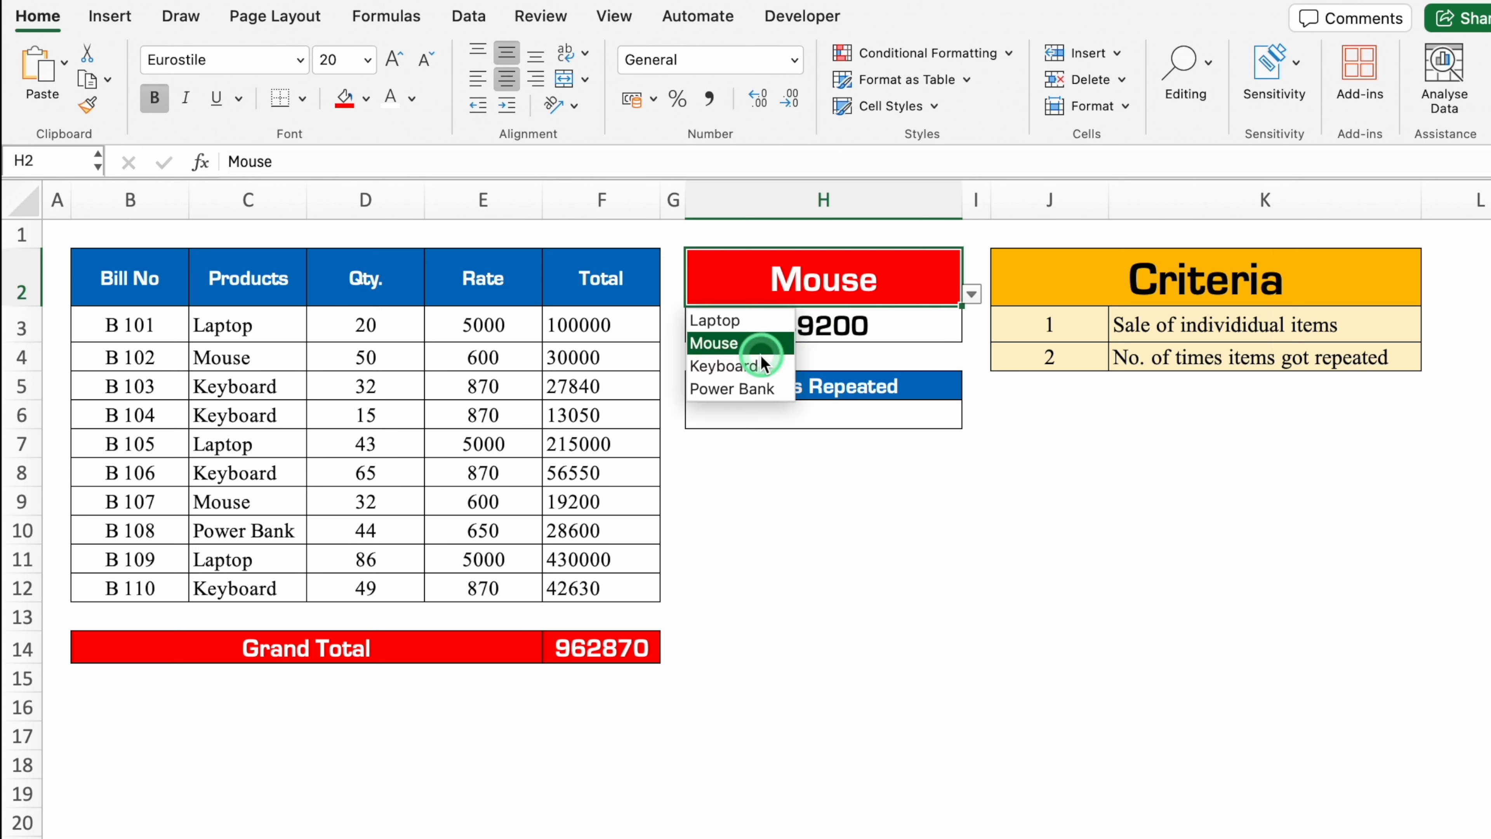
click(741, 365)
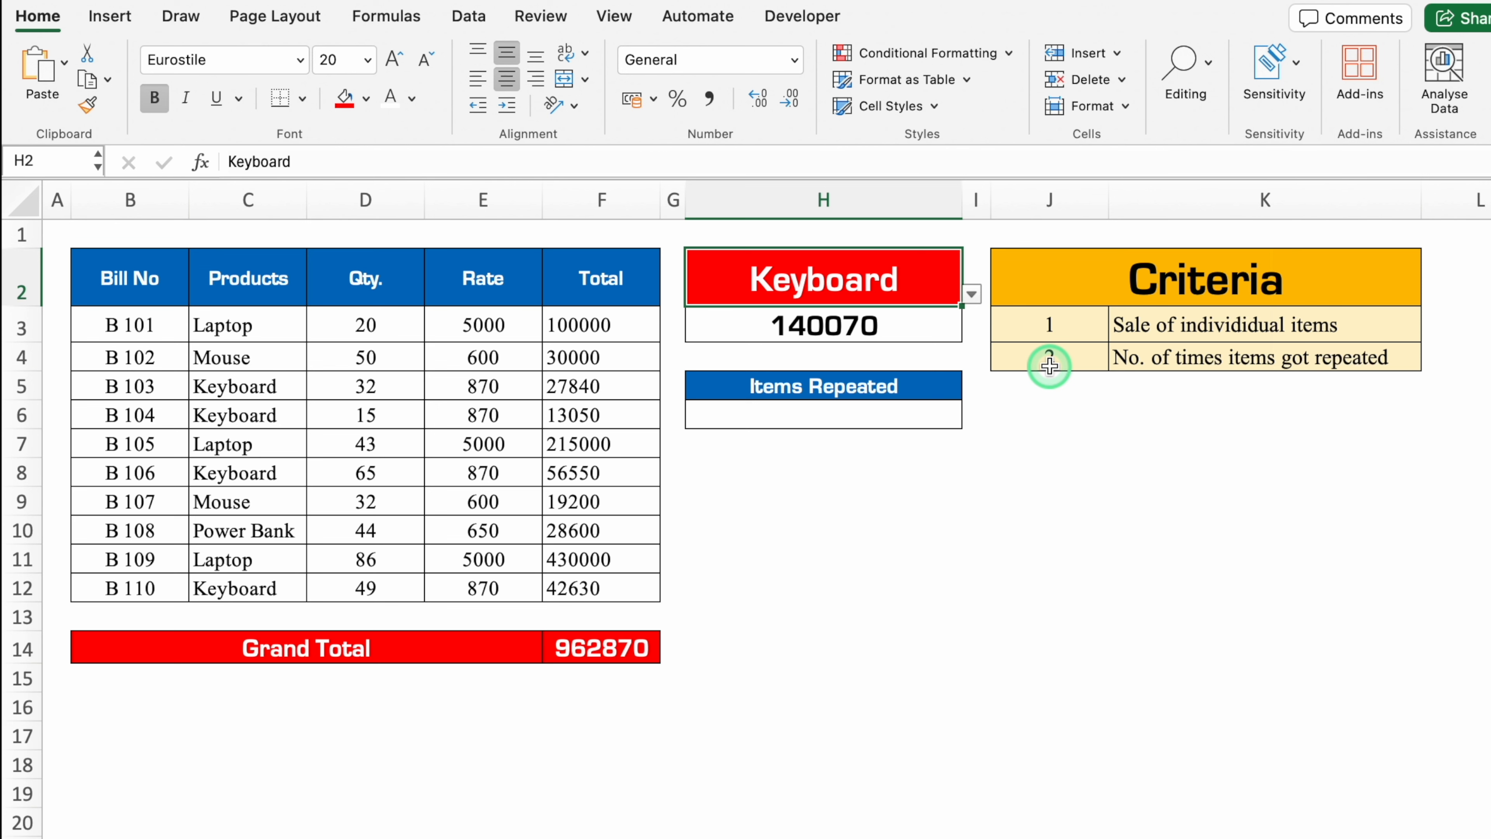
- Enter the formula =COUNTIF(C3:C12,H2) in H6 to count how often the selected product is repeated
click(851, 415)
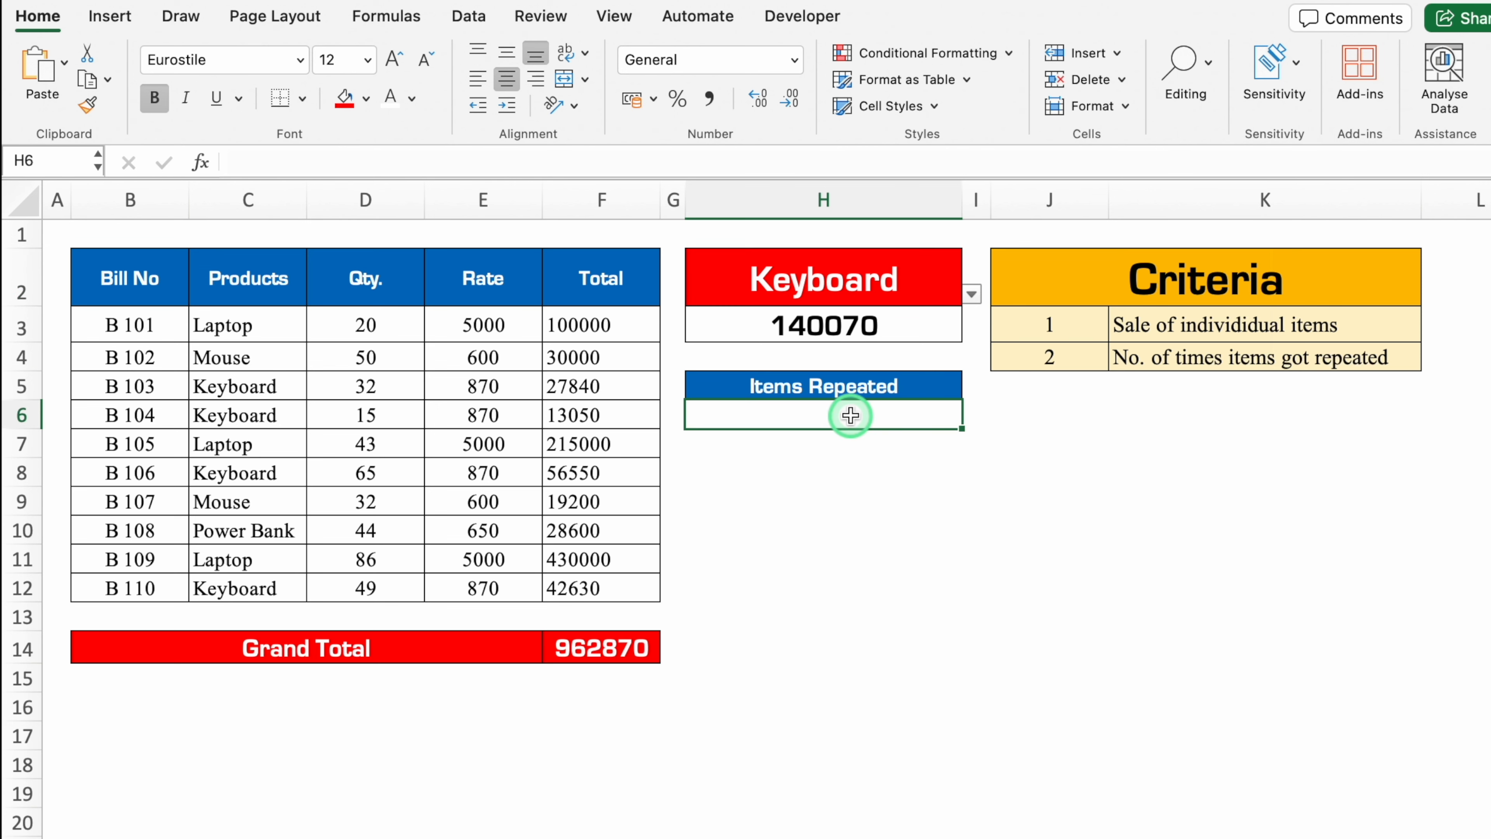
text(=)
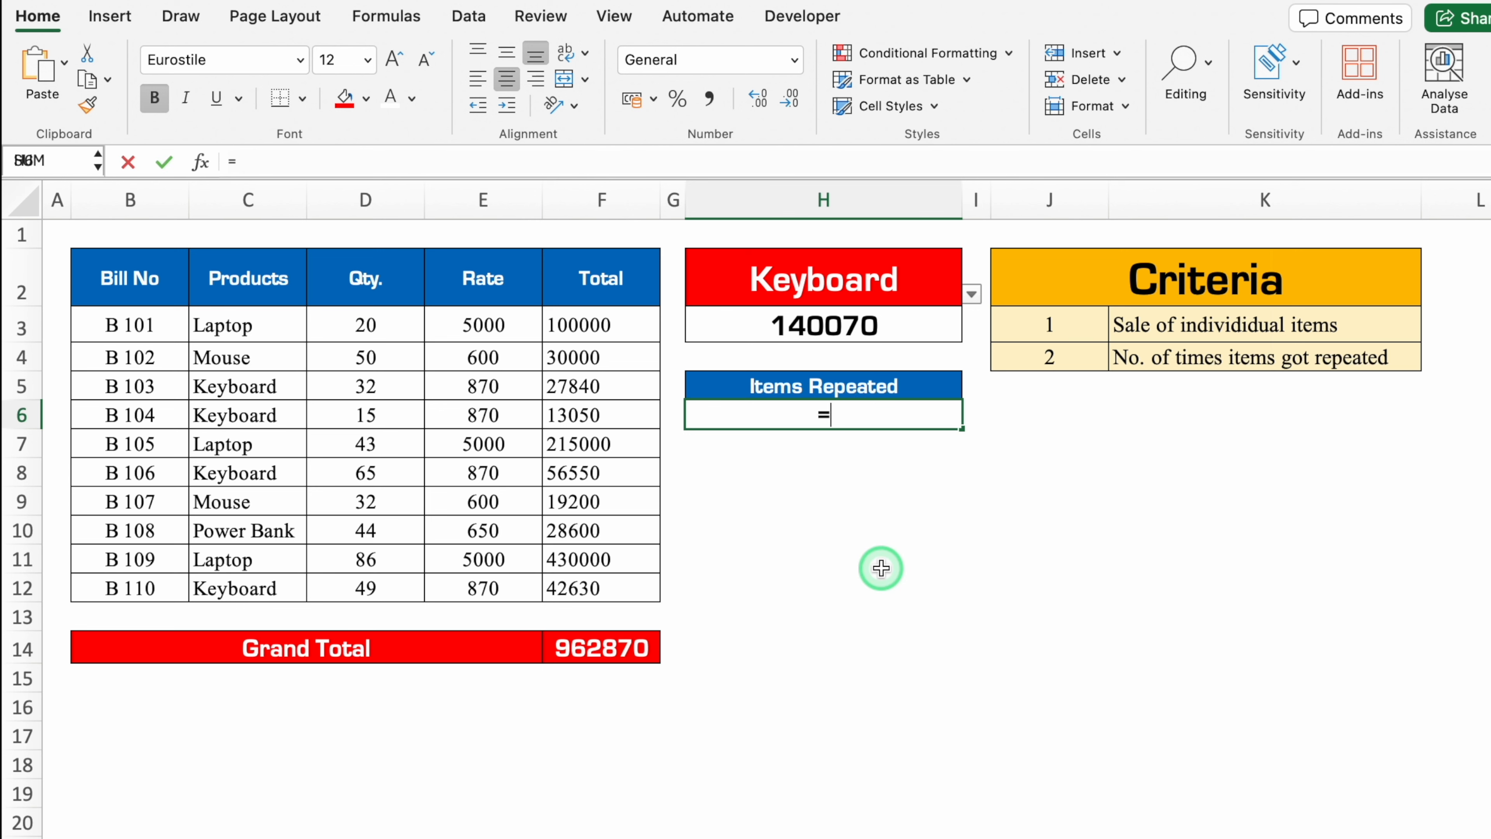
text(countif)
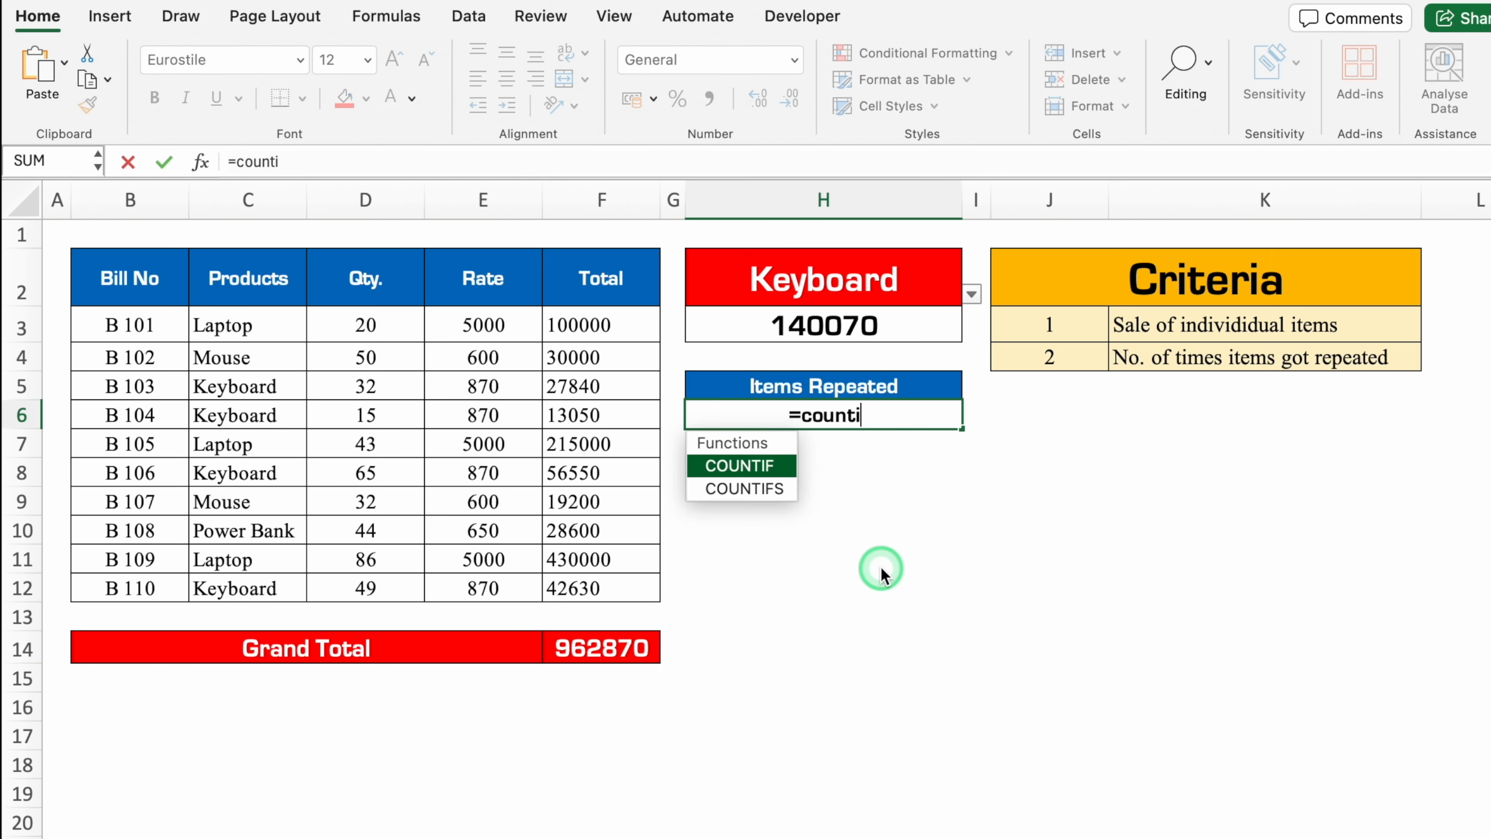
double_click(778, 470)
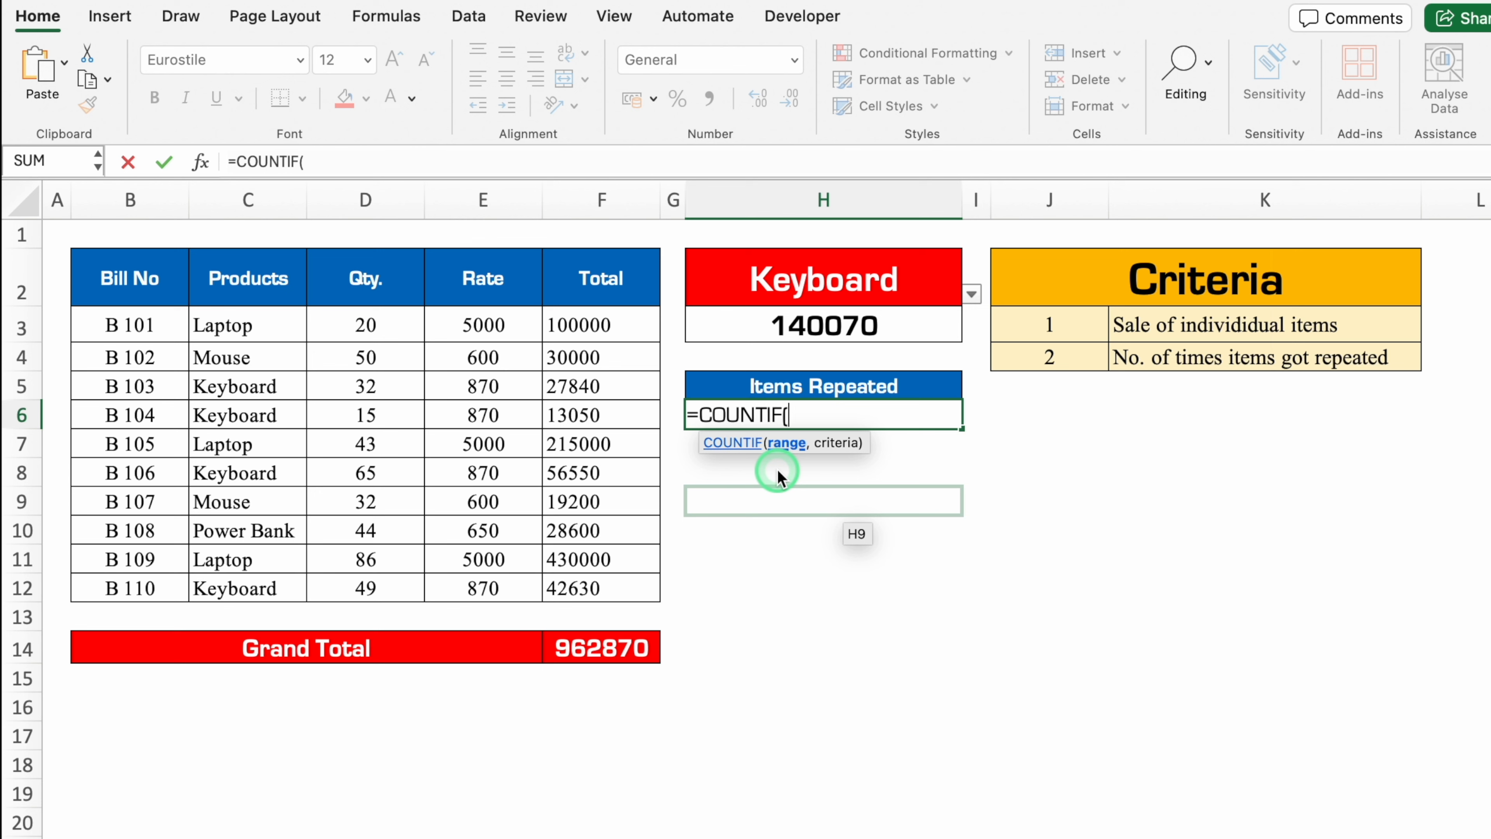
drag(287, 325, 290, 585)
text(,)
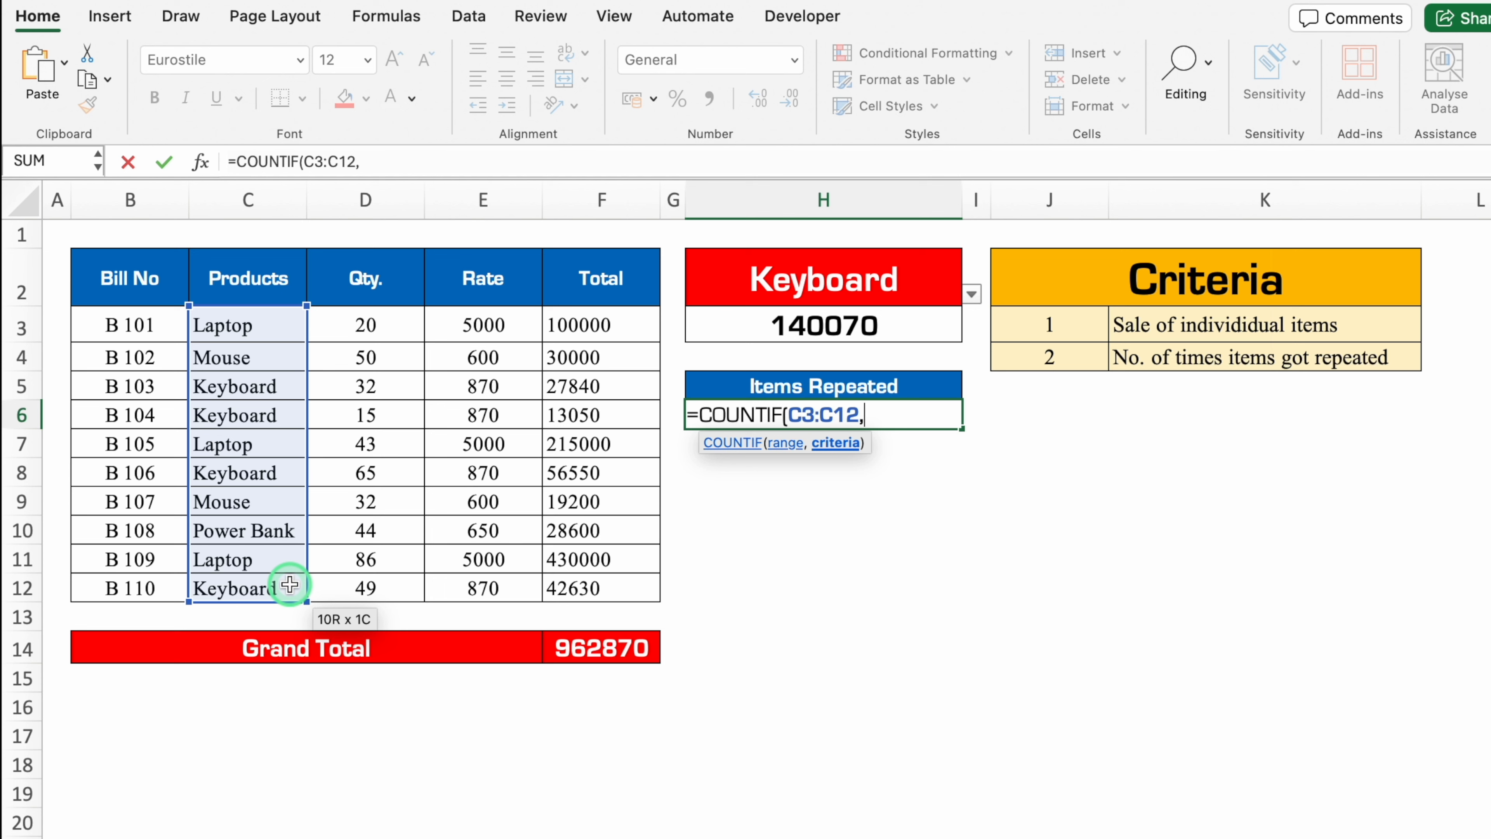
click(867, 288)
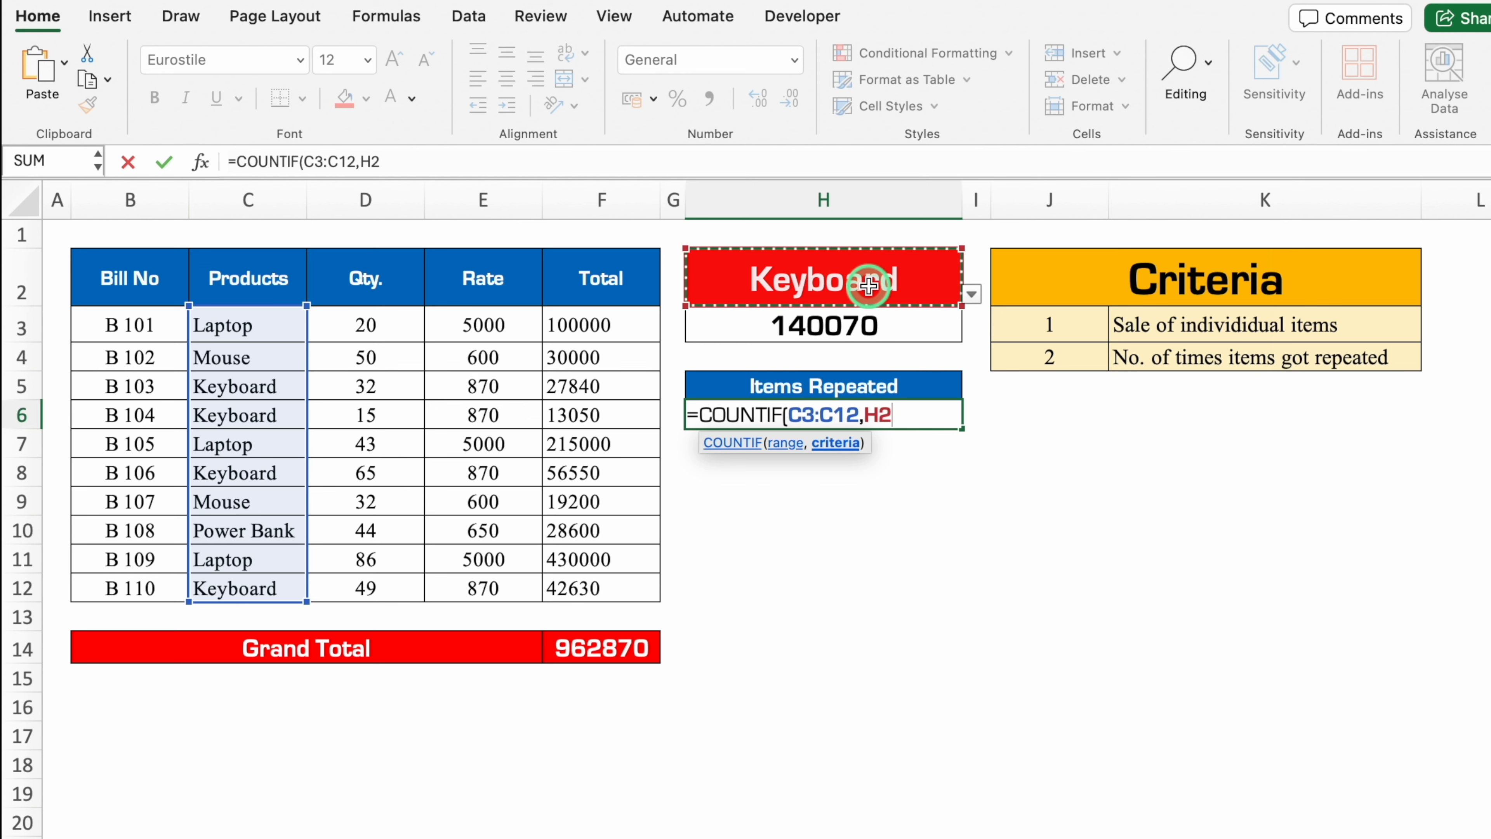
text())
key(Return)
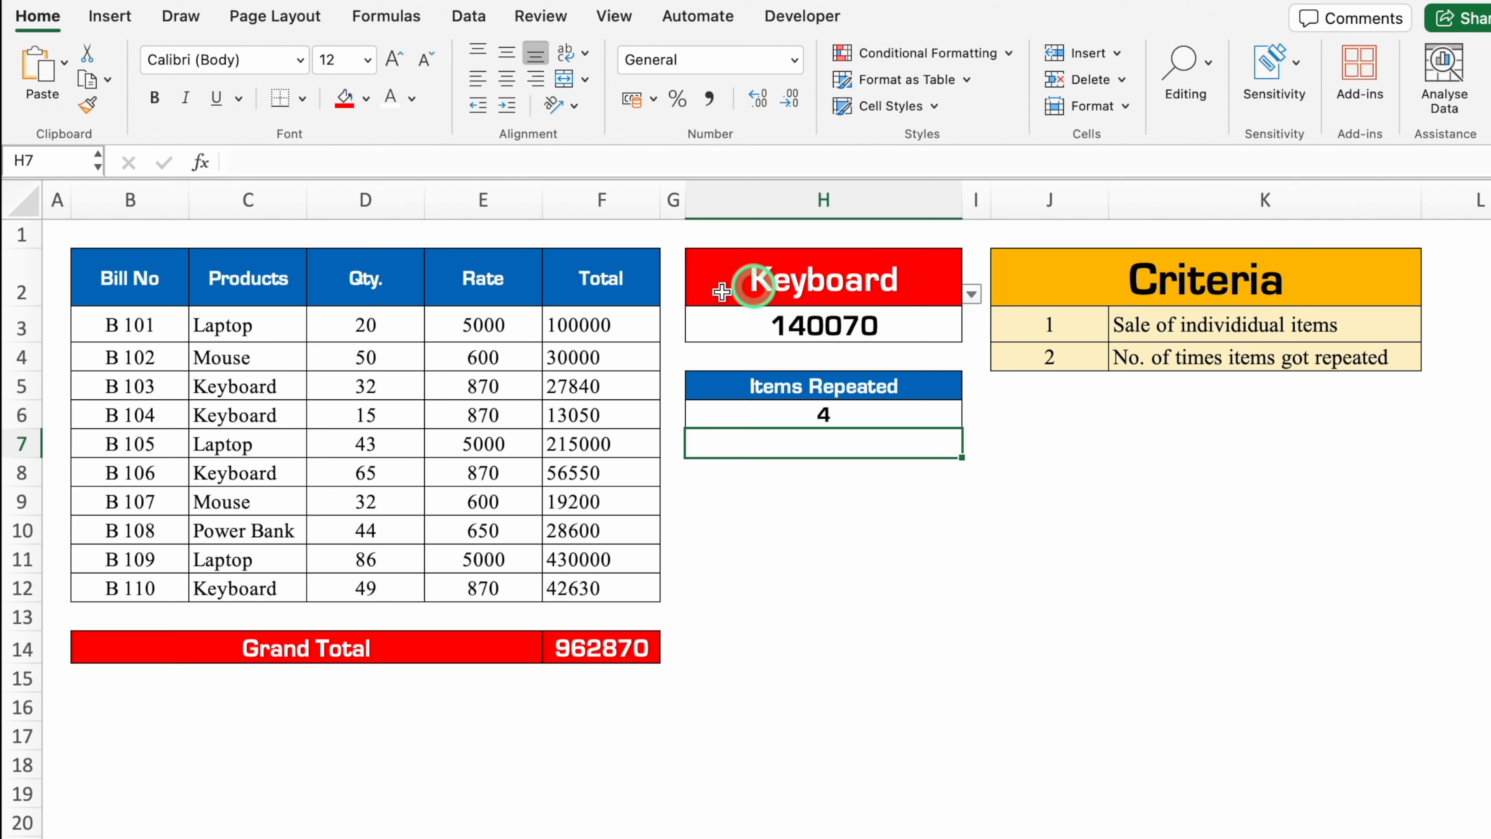
- Check each Keyboard entry in the Products column against the Items Repeated count
click(273, 388)
click(272, 416)
click(269, 477)
click(277, 586)
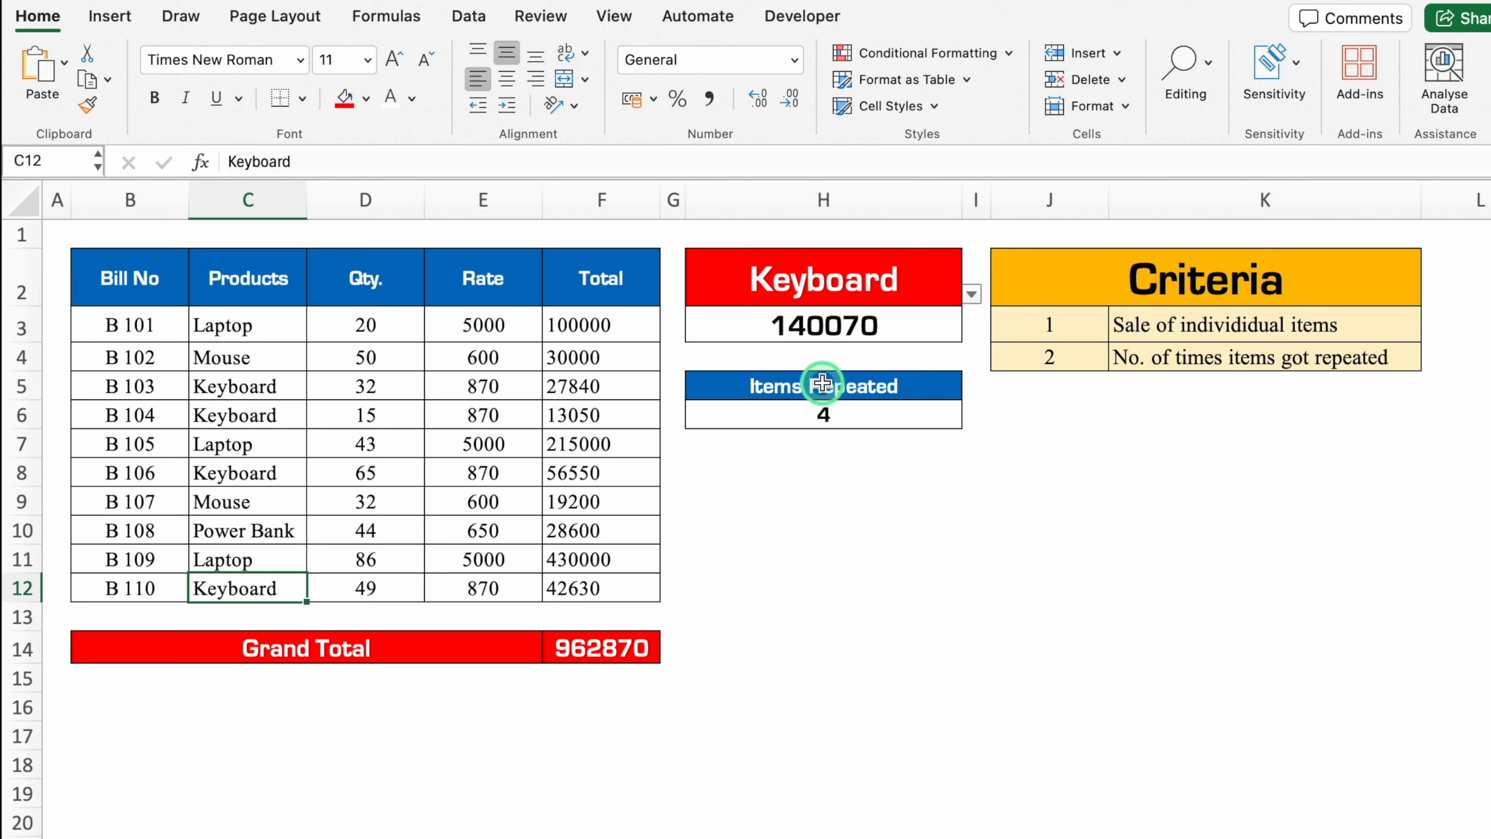
- Test the COUNTIF result with Laptop and Power Bank in H2, leaving Power Bank selected, and check its entry in the Products column
click(833, 281)
click(955, 288)
click(741, 320)
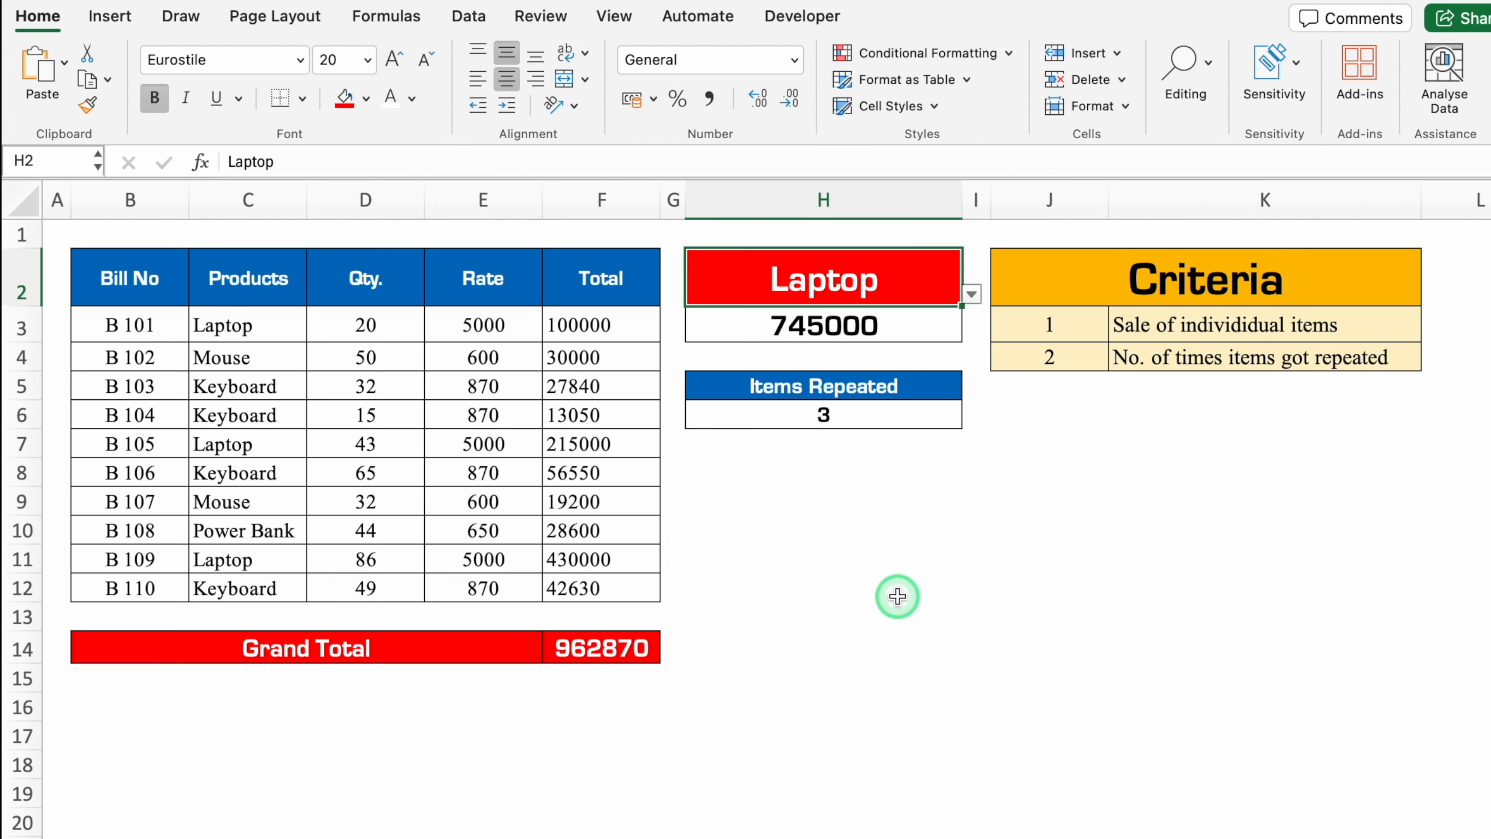
click(972, 294)
click(764, 388)
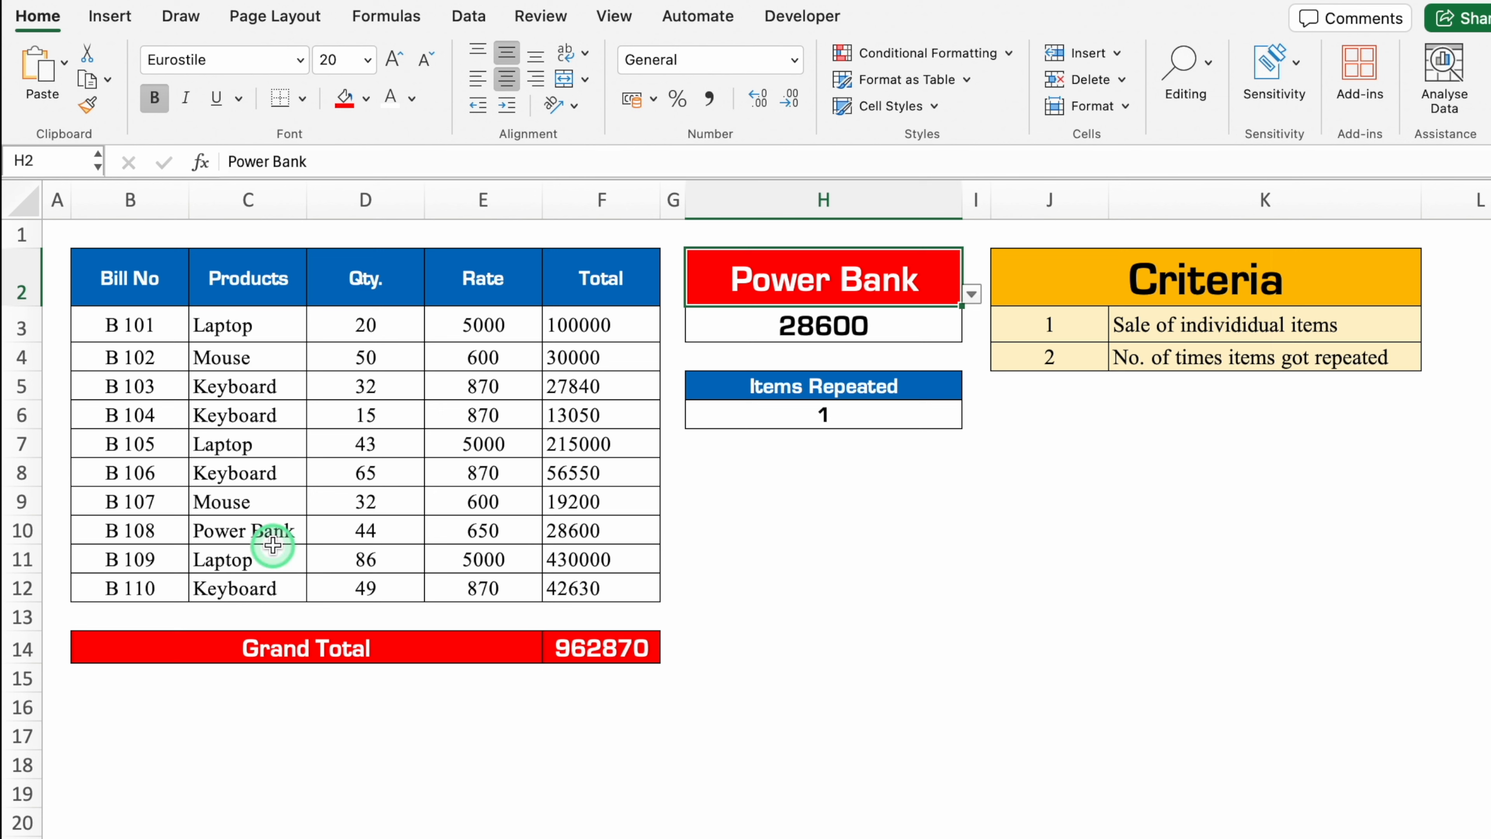
click(268, 532)
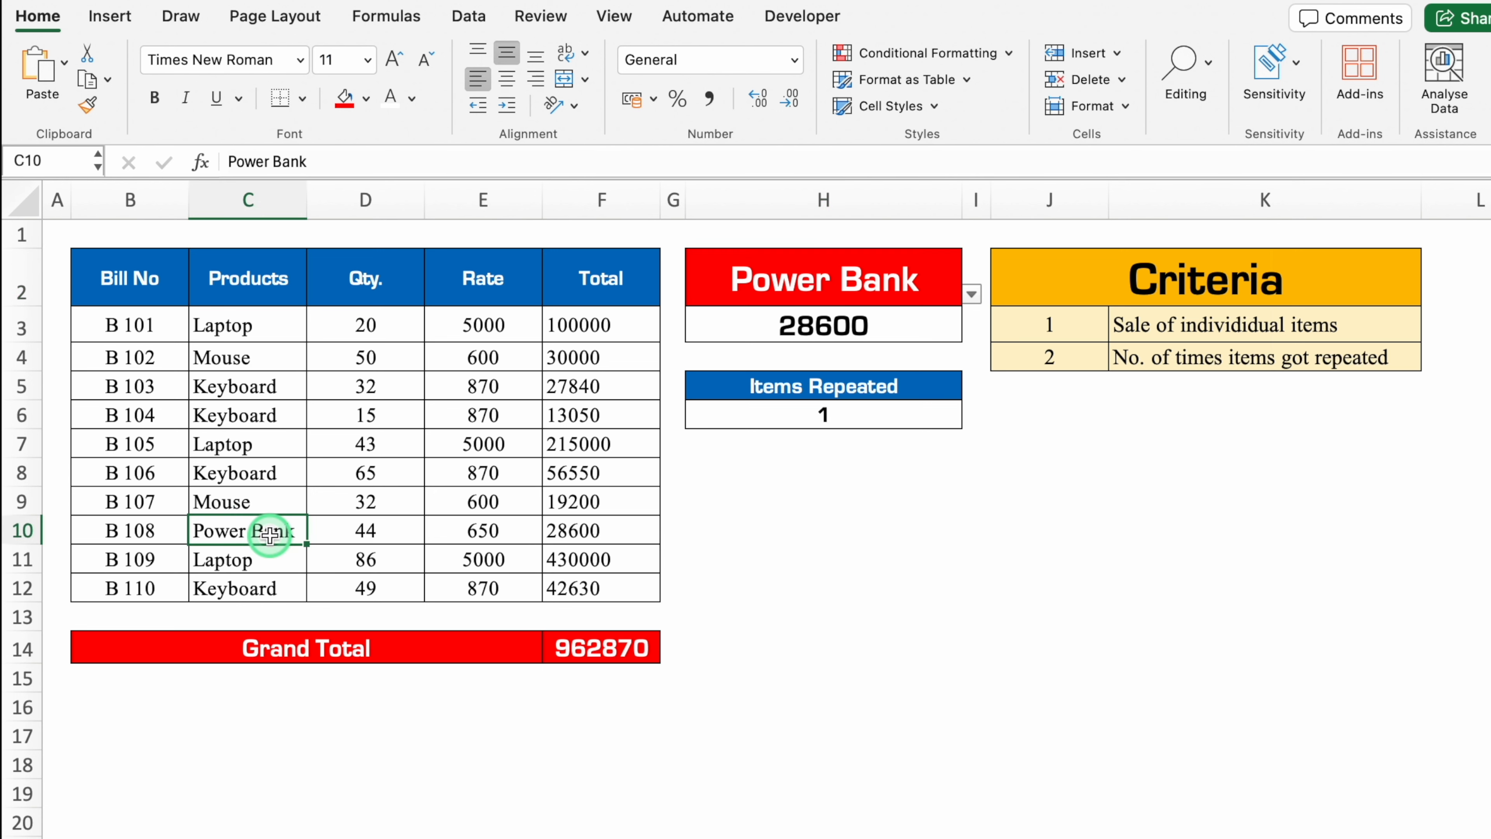